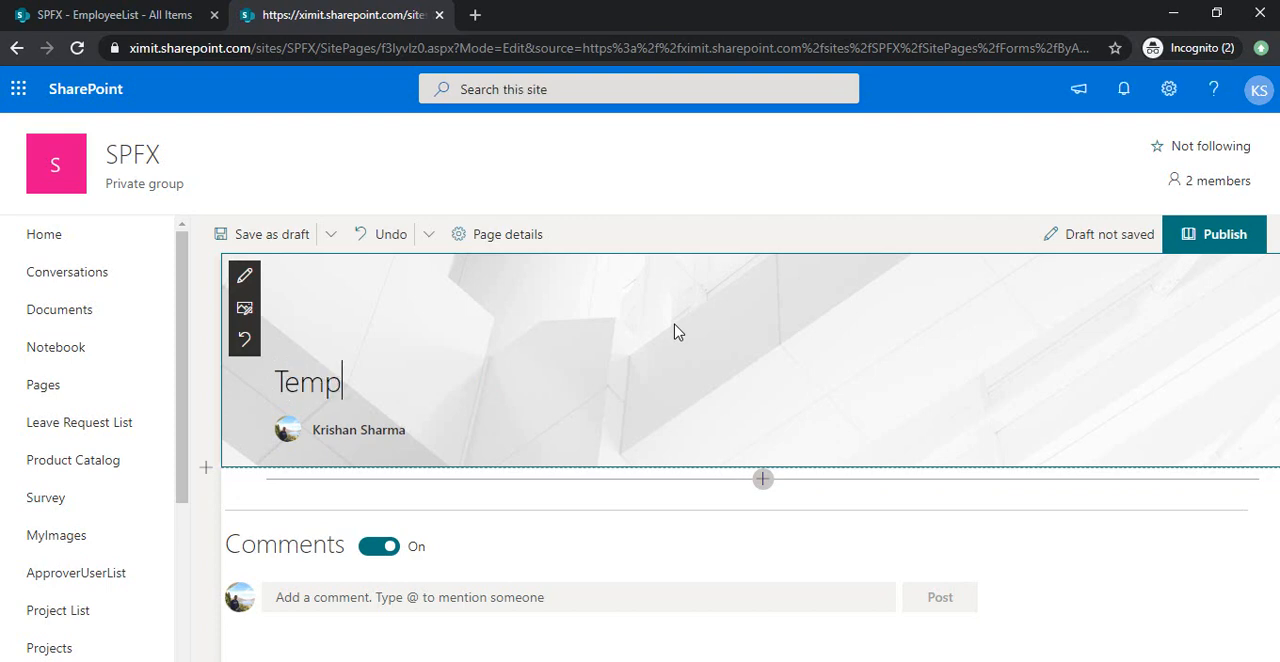
Title the new site page EmployeeTemplate and remove the author from its title area.
{"action": "type", "text": "EMploy"}
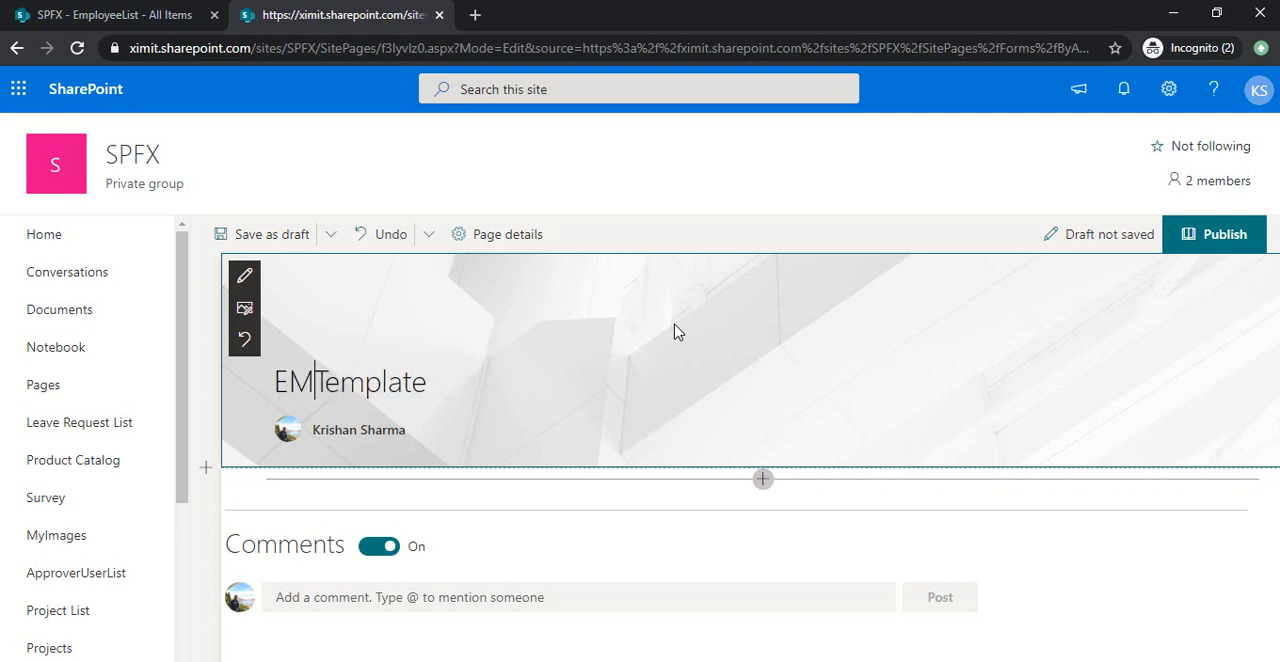
{"action": "key", "text": "BackSpace"}
{"action": "key", "text": "BackSpace"}
{"action": "key", "text": "BackSpace"}
{"action": "key", "text": "BackSpace"}
{"action": "key", "text": "BackSpace"}
{"action": "type", "text": "mplu"}
{"action": "key", "text": "BackSpace"}
{"action": "type", "text": "yee"}
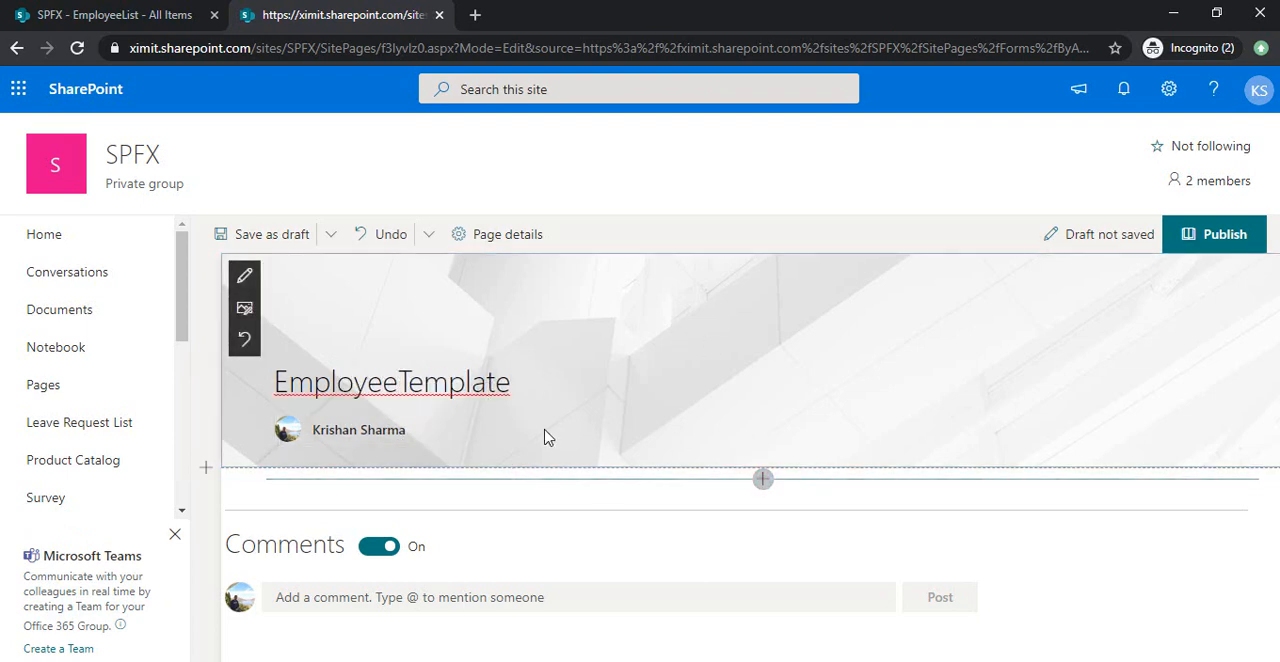
{"action": "left_click", "coordinate": [437, 430]}
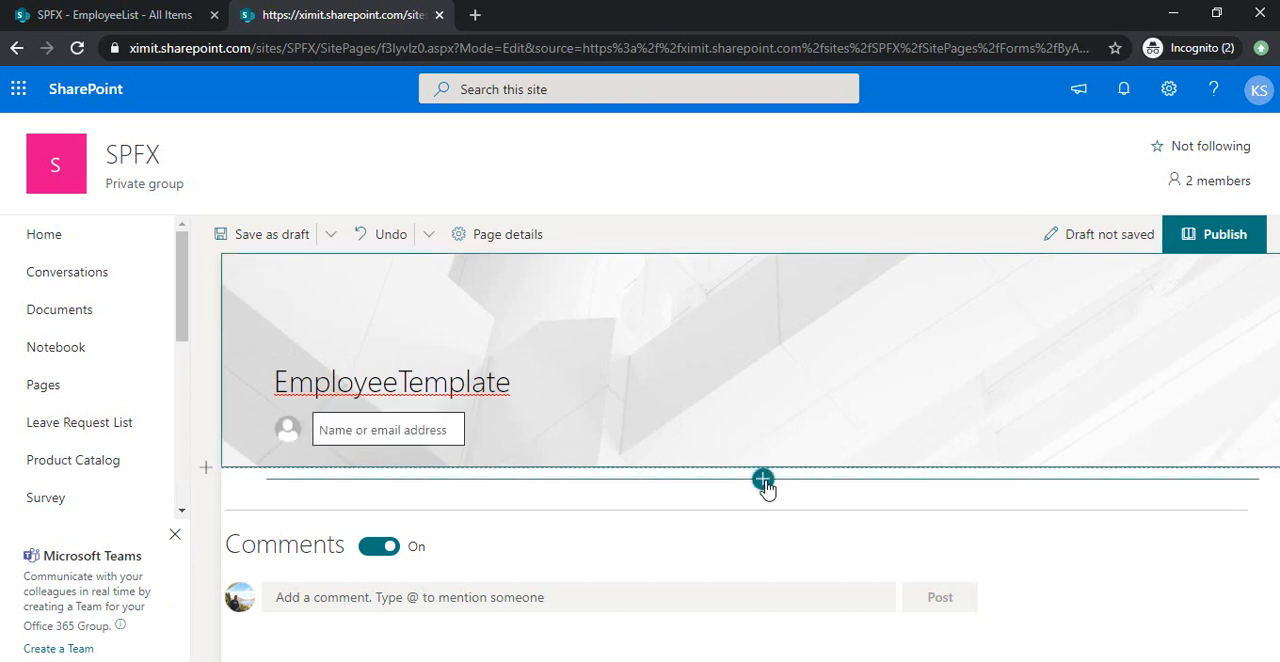
Add a Text web part below the title area containing the line "Name : {EmplyoeeName}".
{"action": "left_click", "coordinate": [764, 482]}
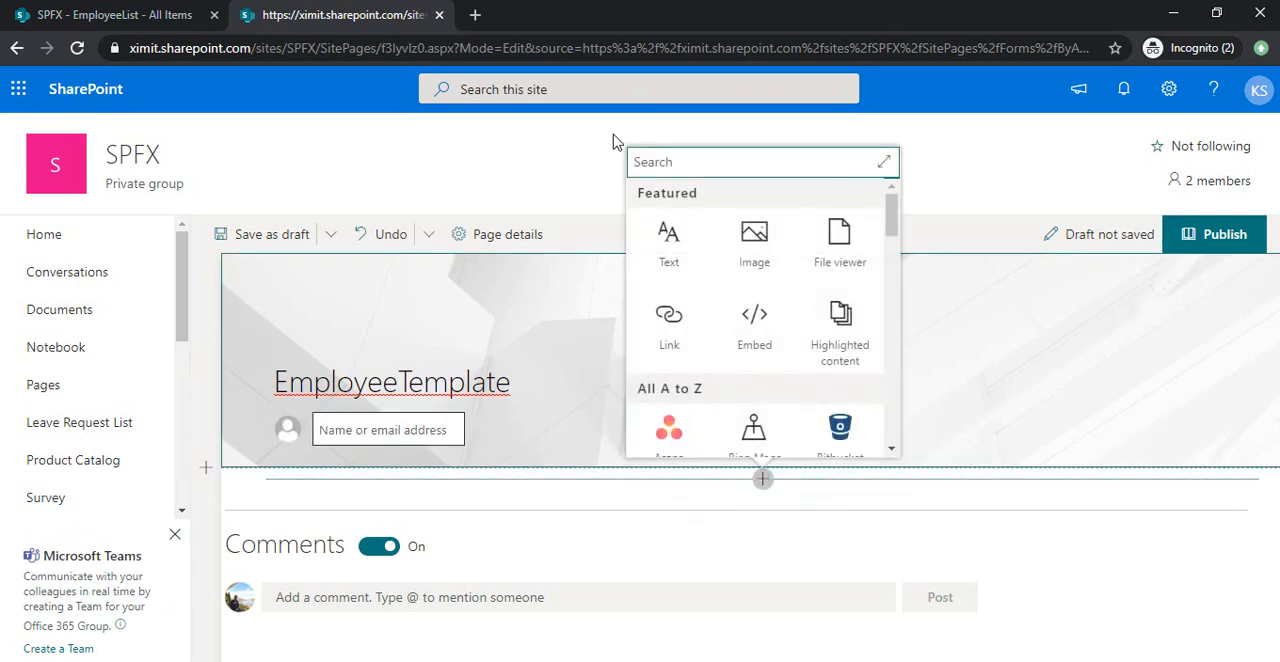
{"action": "left_click", "coordinate": [668, 240]}
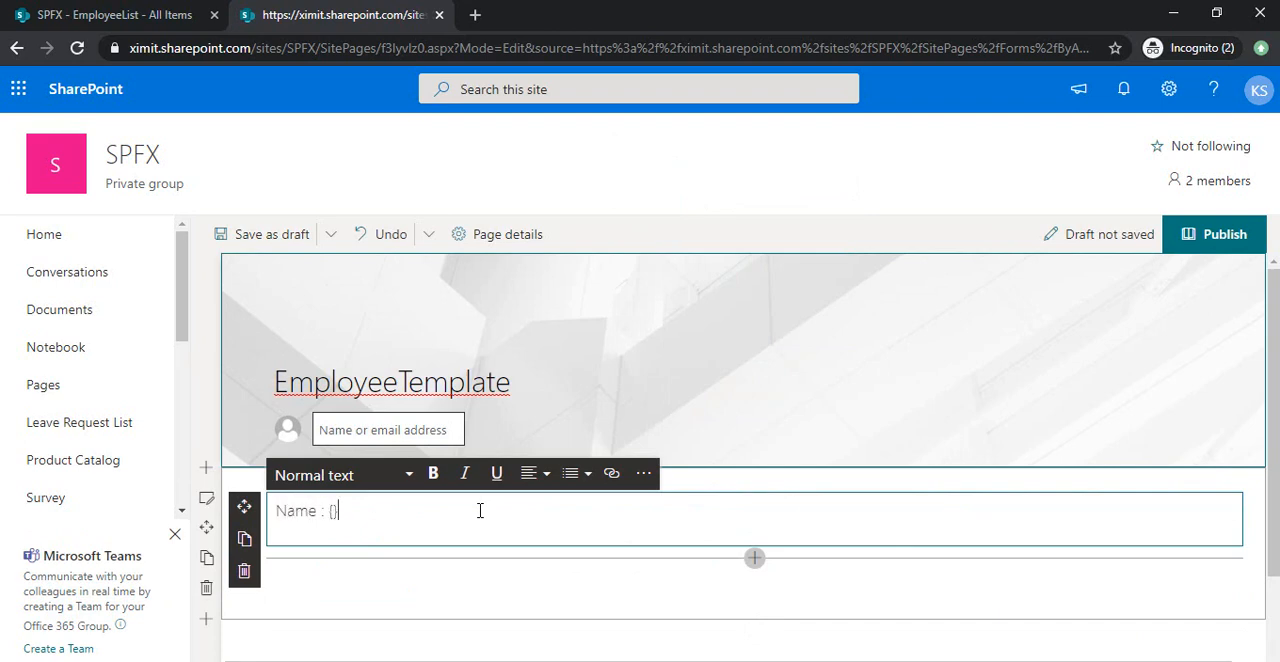
{"action": "type", "text": "Emplyoee"}
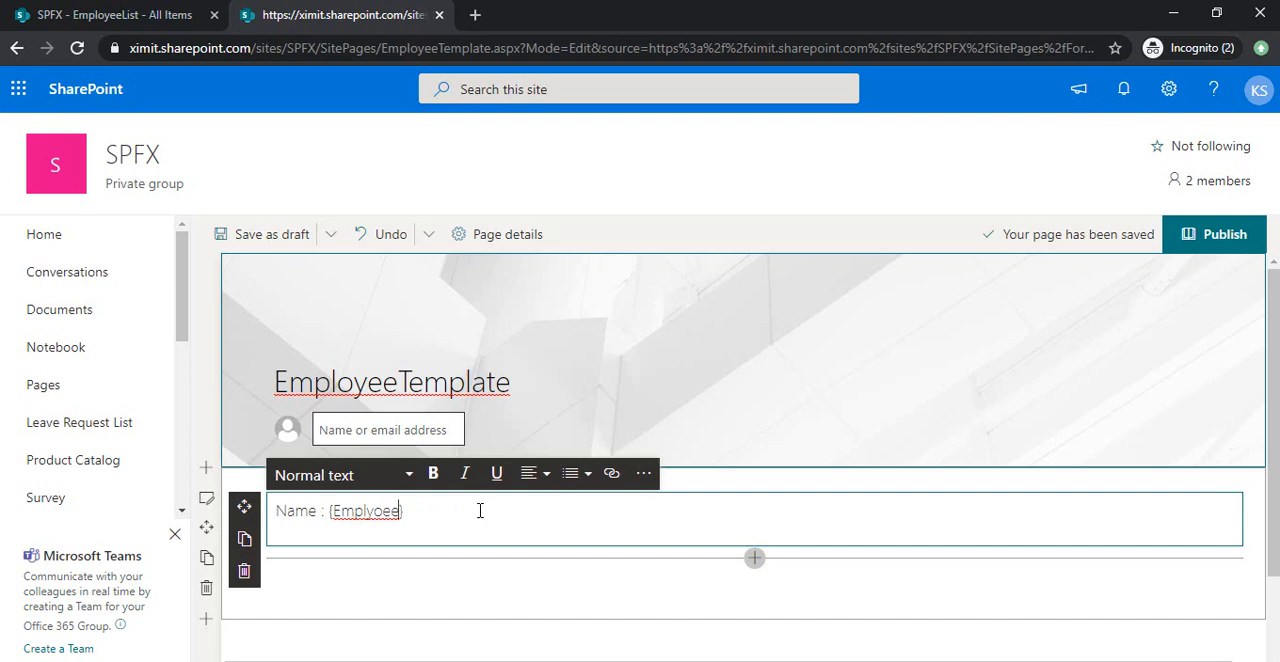
{"action": "type", "text": "Name"}
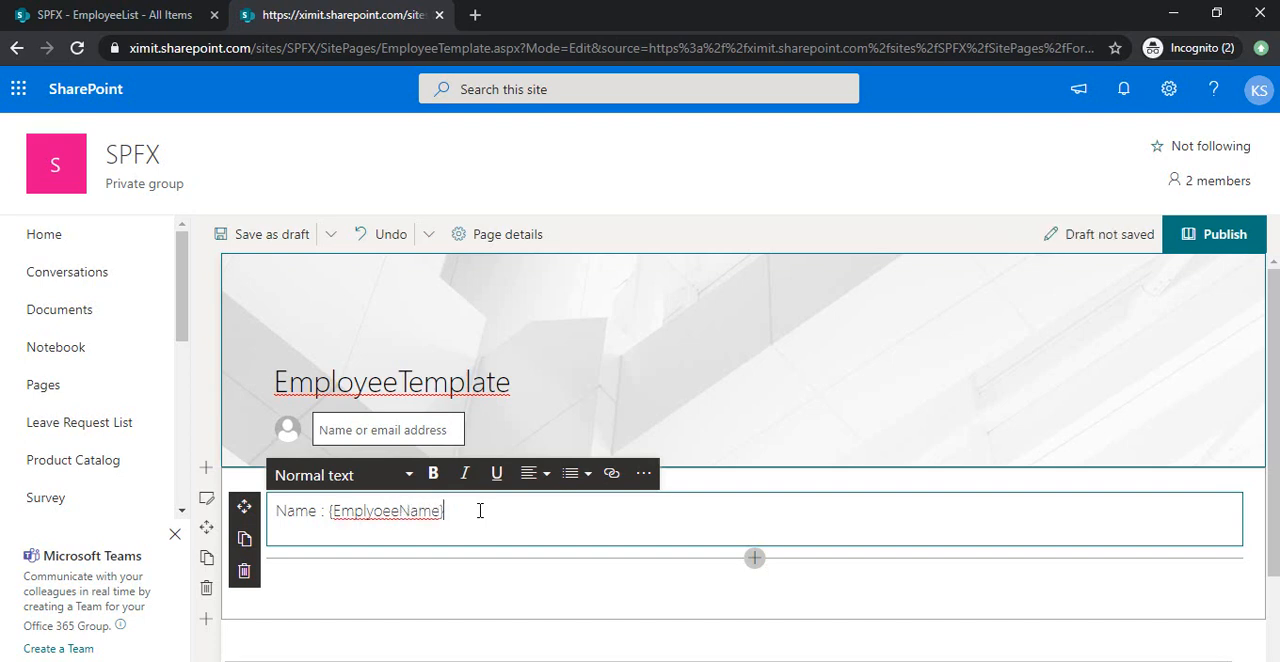
Add the lines "JobTitle: {JobTitle}" and, after a blank line, "EmpCode: {EmpCode}" to the text web part.
{"action": "key", "text": "Return"}
{"action": "type", "text": "JobTitle: {JobTit"}
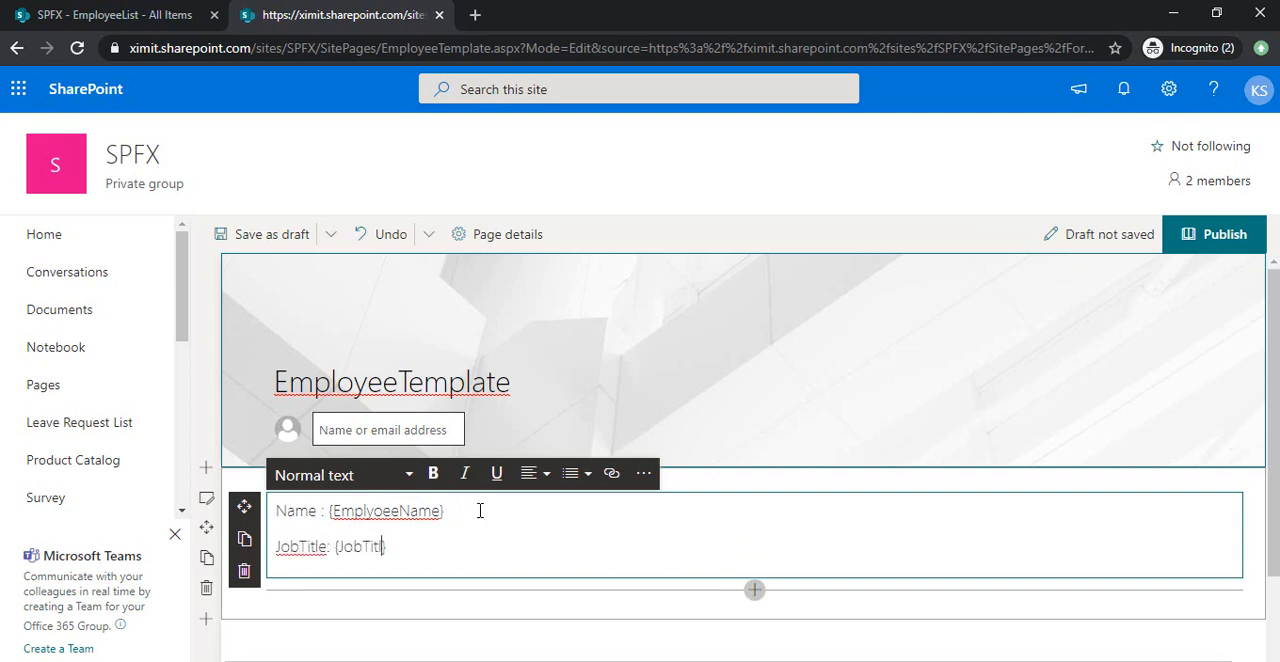
{"action": "key", "text": "Return"}
{"action": "key", "text": "Return"}
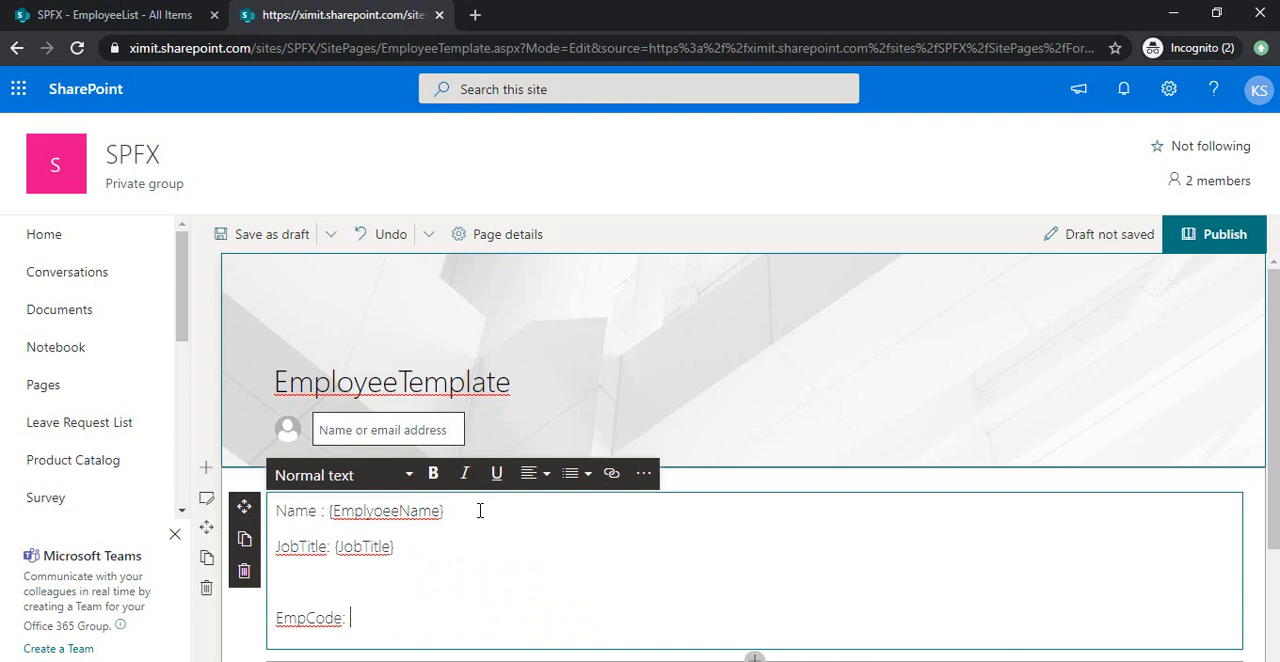
{"action": "type", "text": "EmpCode: {EmpCode"}
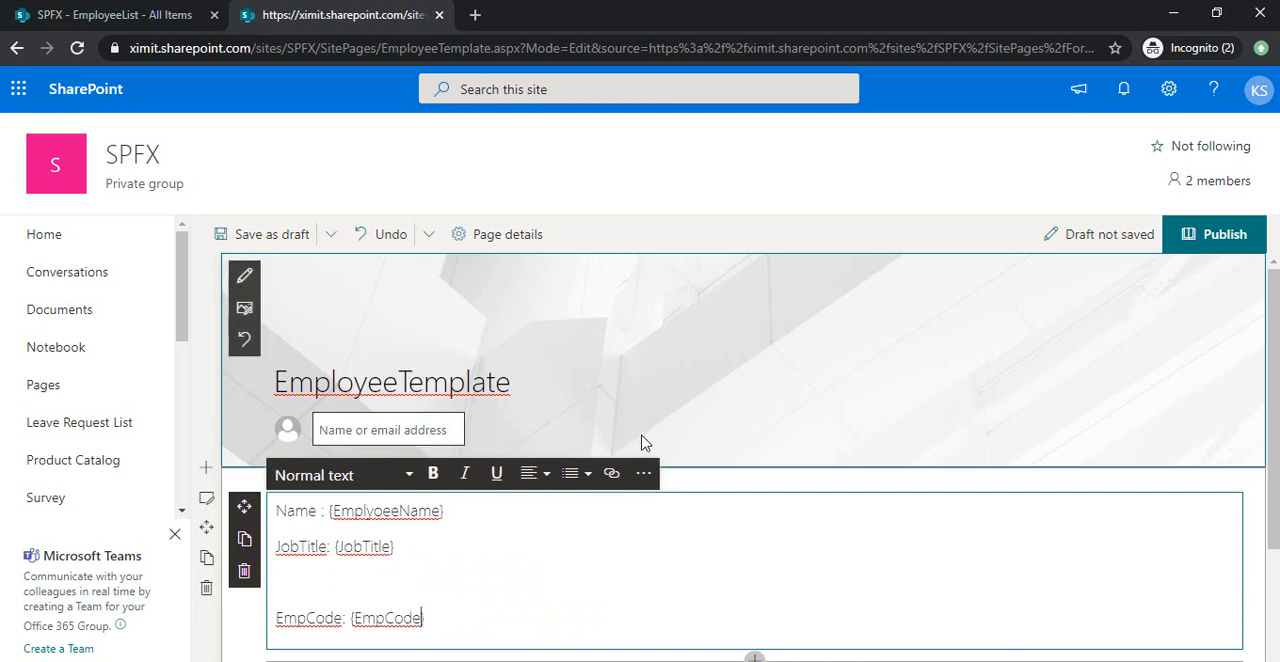
Change the section containing the placeholder text to the two-column layout.
{"action": "left_click", "coordinate": [207, 498]}
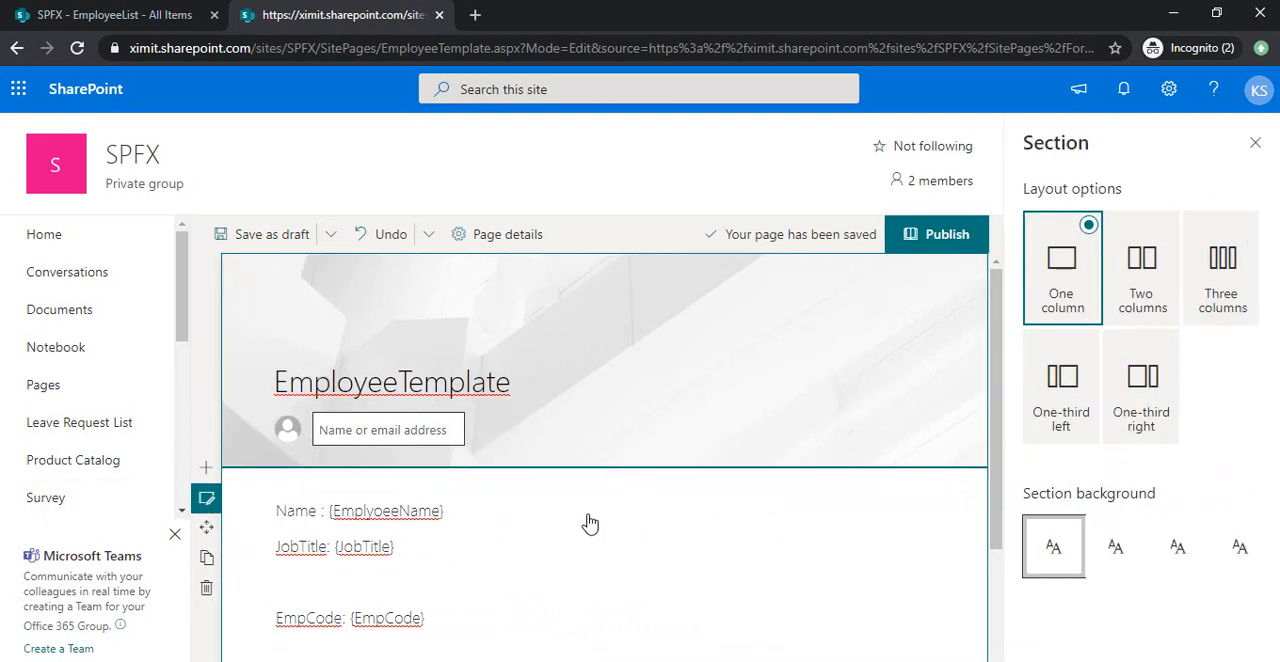
{"action": "left_click", "coordinate": [1150, 226]}
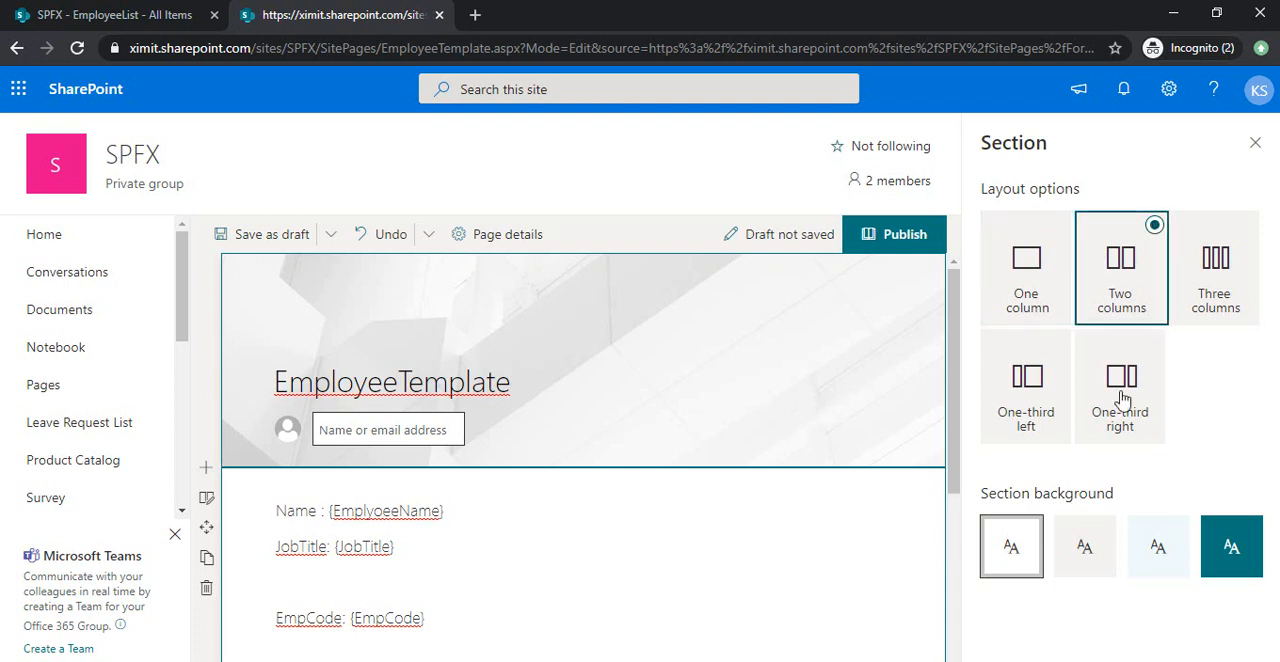
{"action": "left_click", "coordinate": [1255, 142]}
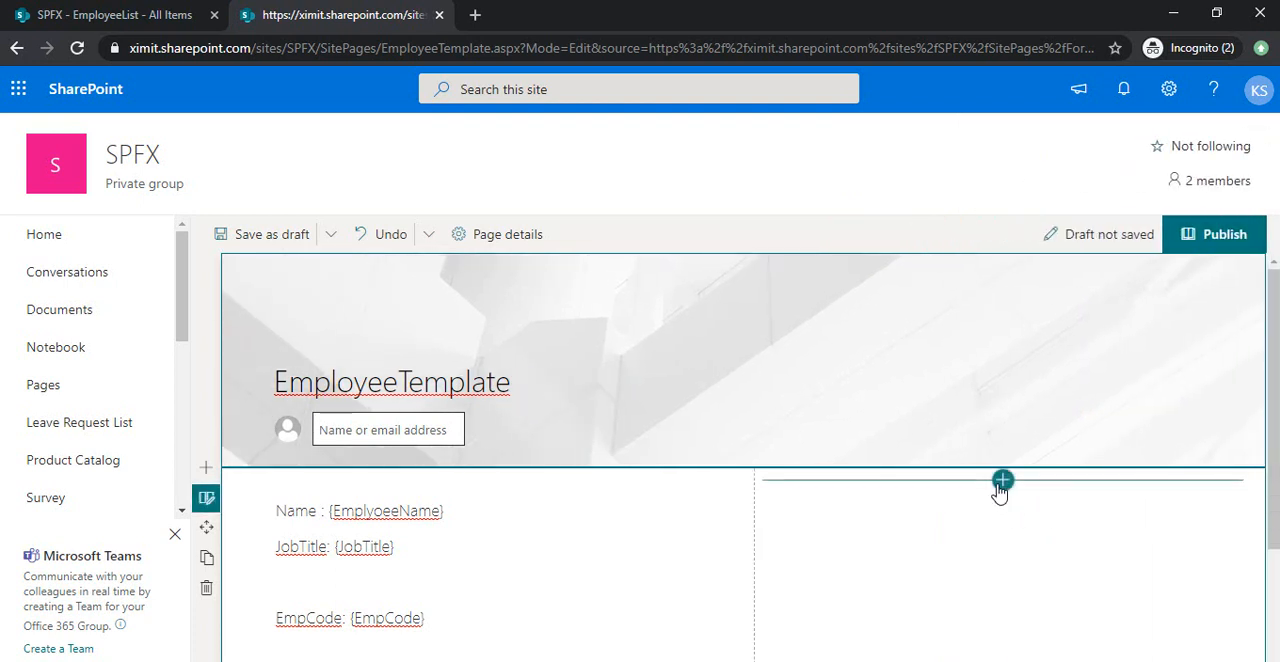
Add an Image web part in the empty second column, using the recent image named Racoon.
{"action": "left_click", "coordinate": [1002, 481]}
{"action": "left_click", "coordinate": [995, 245]}
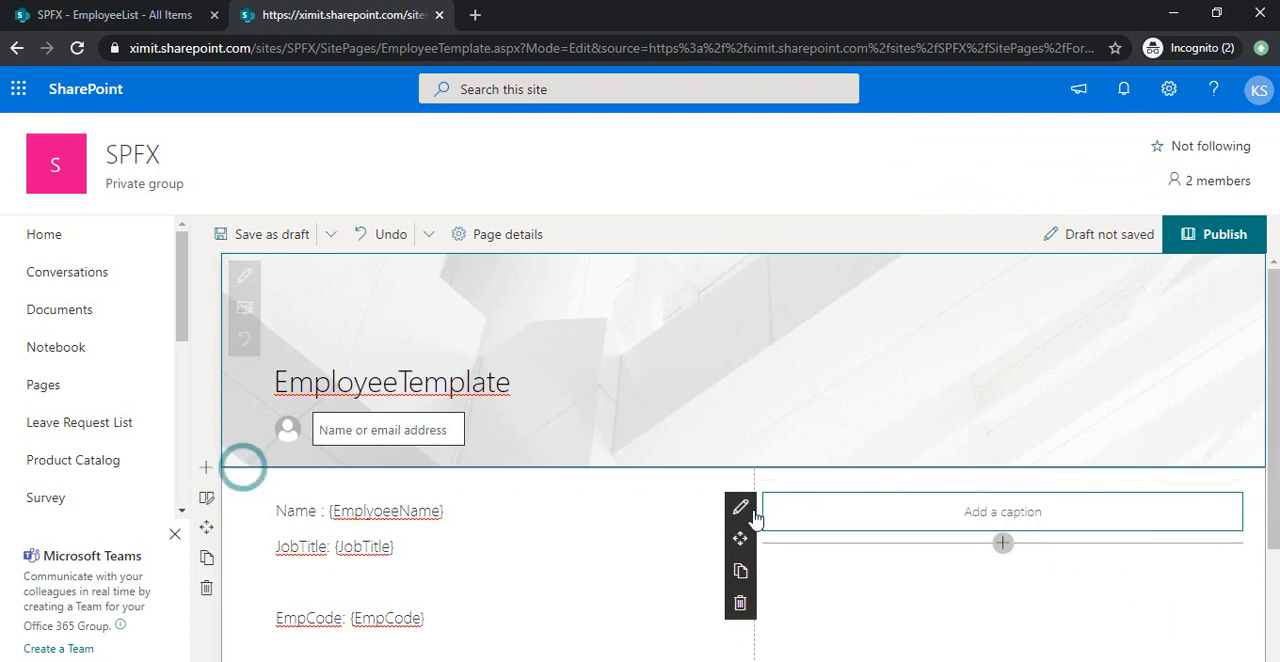
{"action": "left_click", "coordinate": [748, 511]}
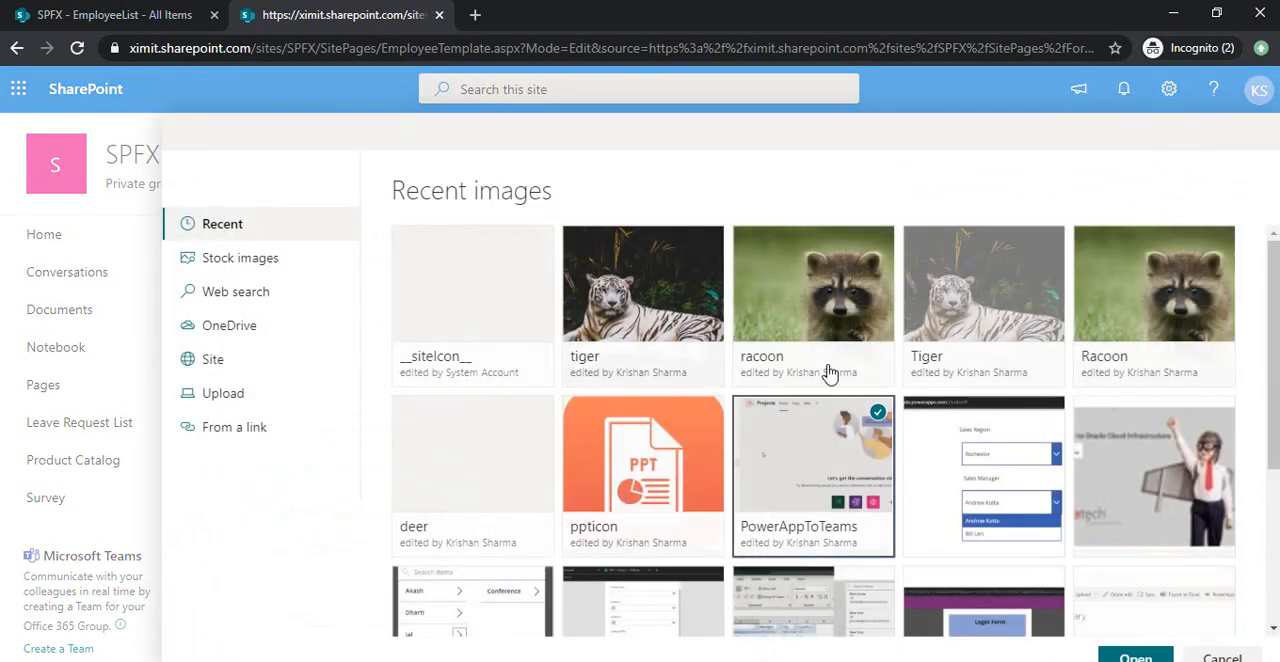
{"action": "left_click", "coordinate": [1122, 297]}
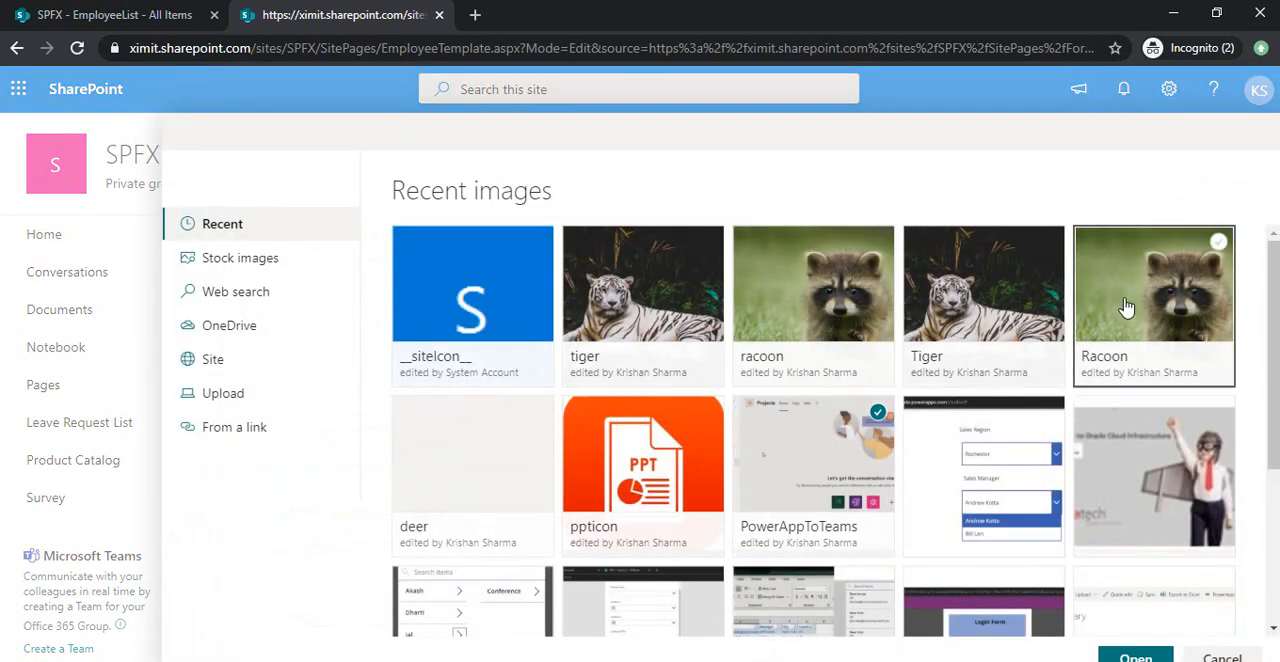
{"action": "left_click", "coordinate": [1136, 657]}
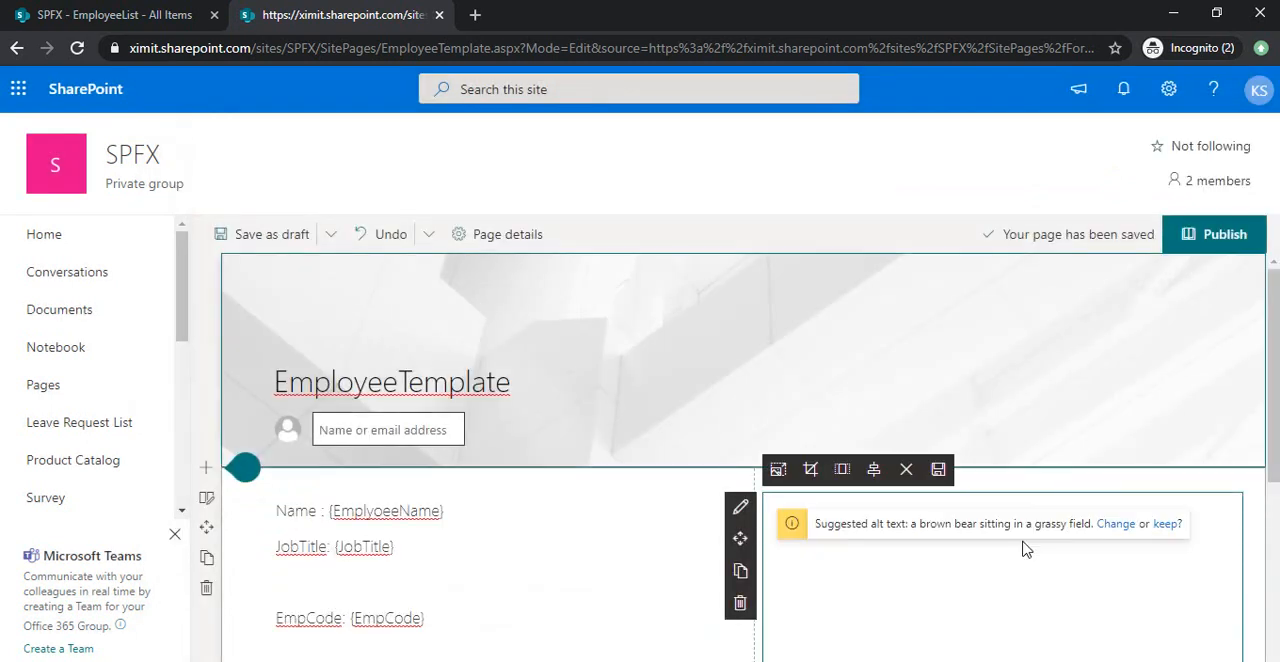
Check the page layout, publish the page and dismiss the sharing suggestions.
{"action": "left_click_drag", "start_coordinate": [1276, 391], "coordinate": [1276, 443]}
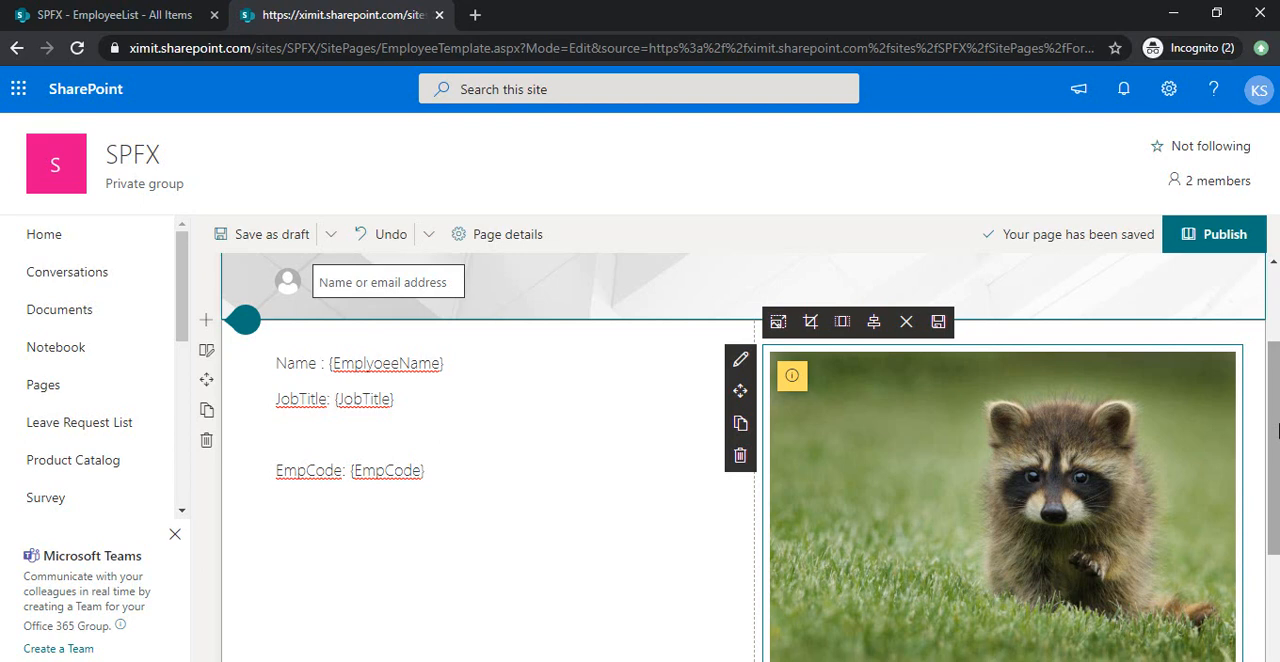
{"action": "left_click_drag", "start_coordinate": [1278, 431], "coordinate": [1278, 356]}
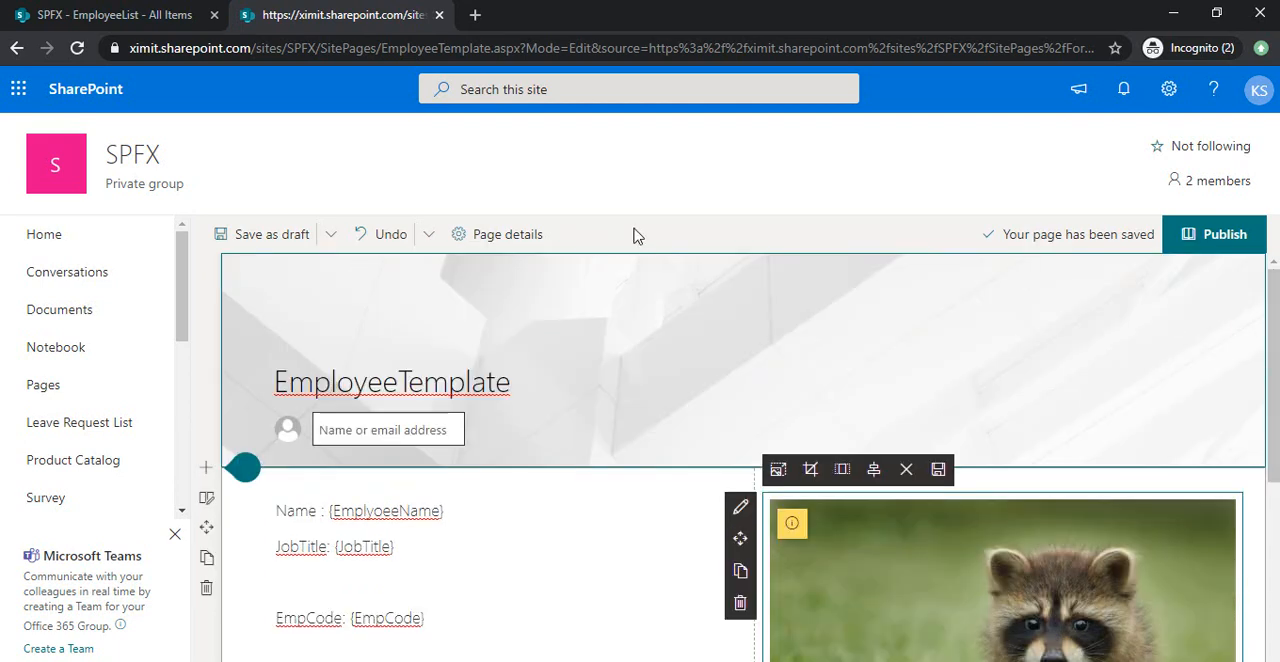
{"action": "left_click", "coordinate": [1213, 236]}
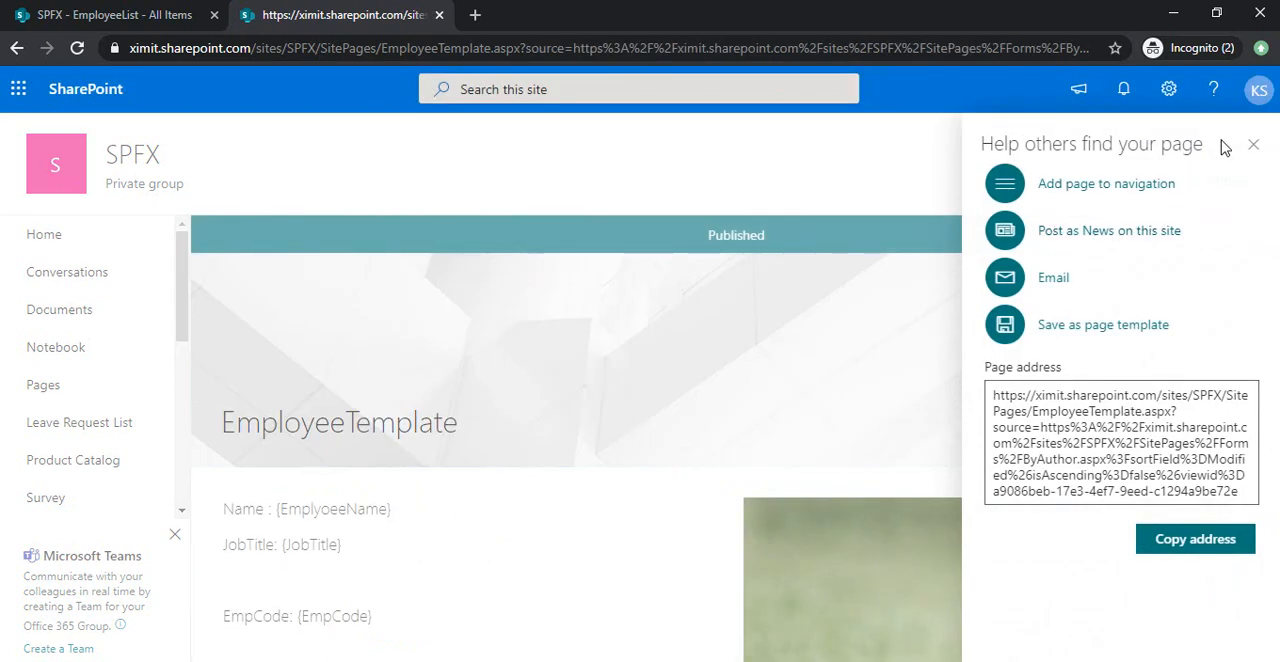
{"action": "left_click", "coordinate": [1253, 145]}
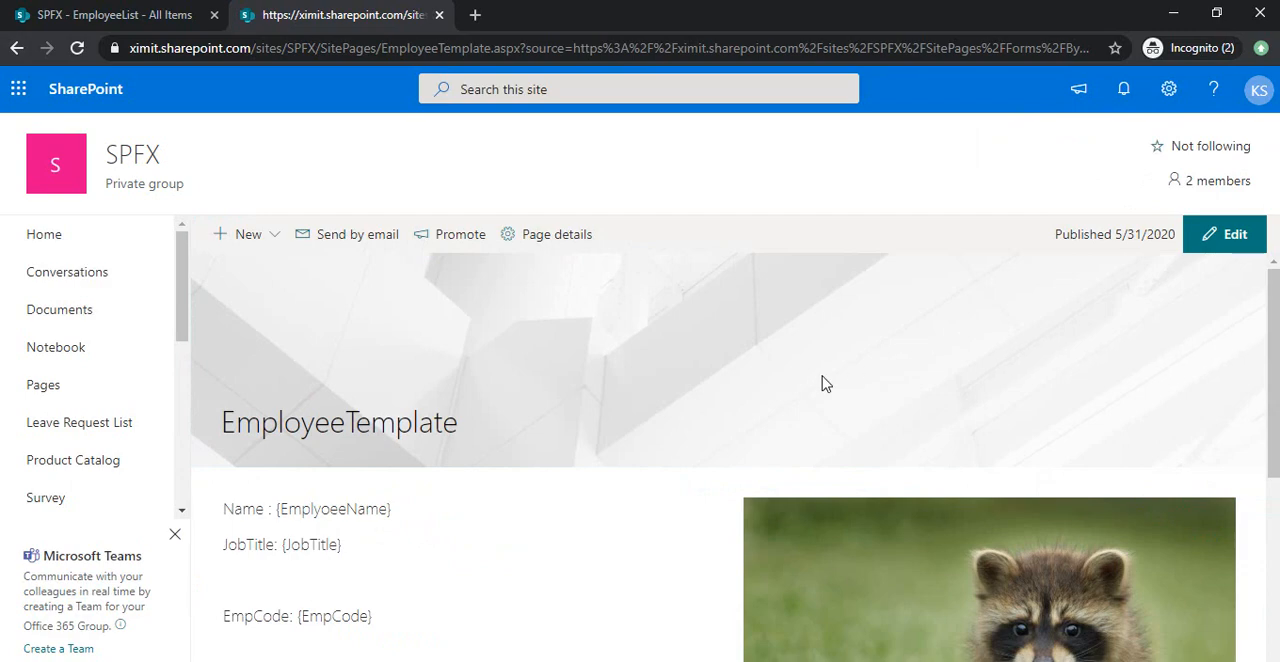
Switch to the PowerPoint presentation to review the steps for creating site pages automatically, and return to the browser.
{"action": "key", "text": "alt+Tab"}
{"action": "key", "text": "alt+Tab"}
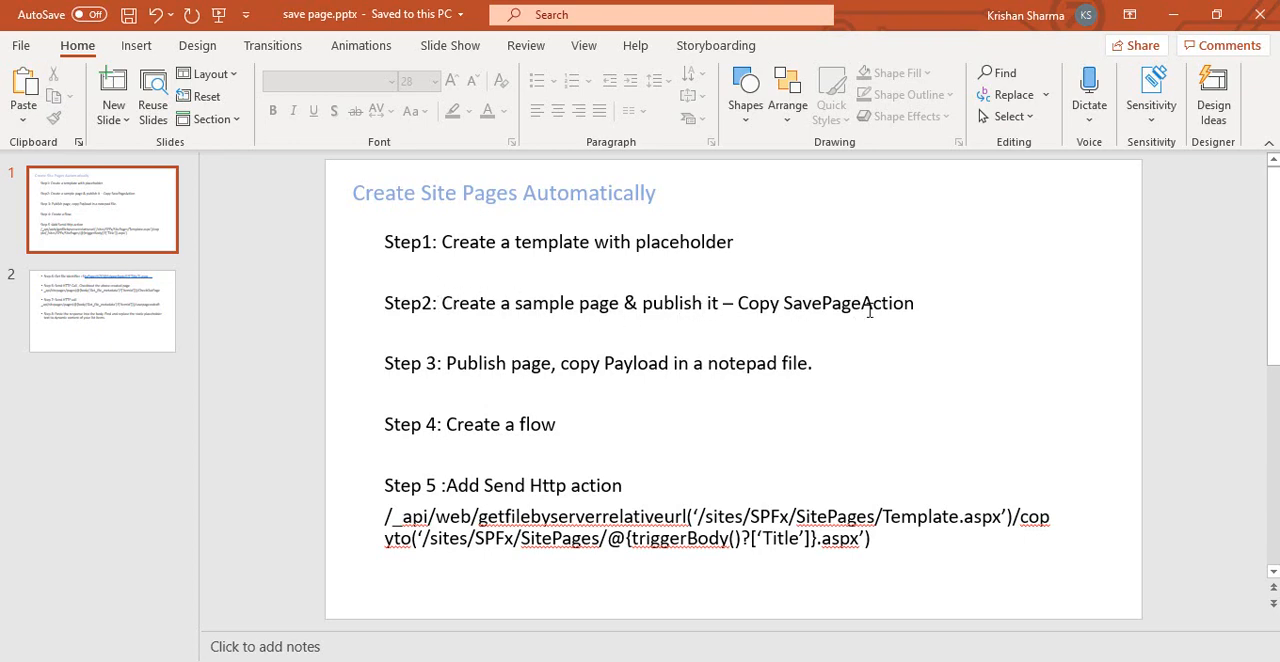
{"action": "key", "text": "alt+Tab"}
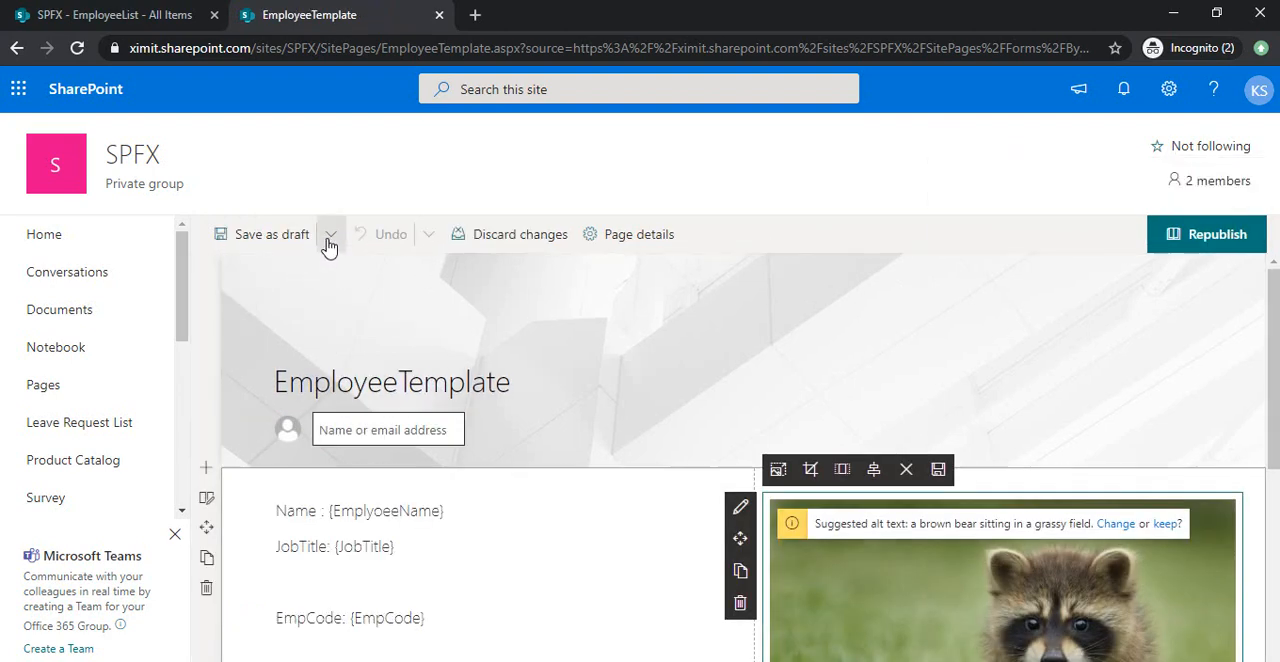
Save the page as a page template named EmployeeTemplate, and reopen the template for editing and save it again.
{"action": "left_click", "coordinate": [329, 240]}
{"action": "left_click", "coordinate": [309, 299]}
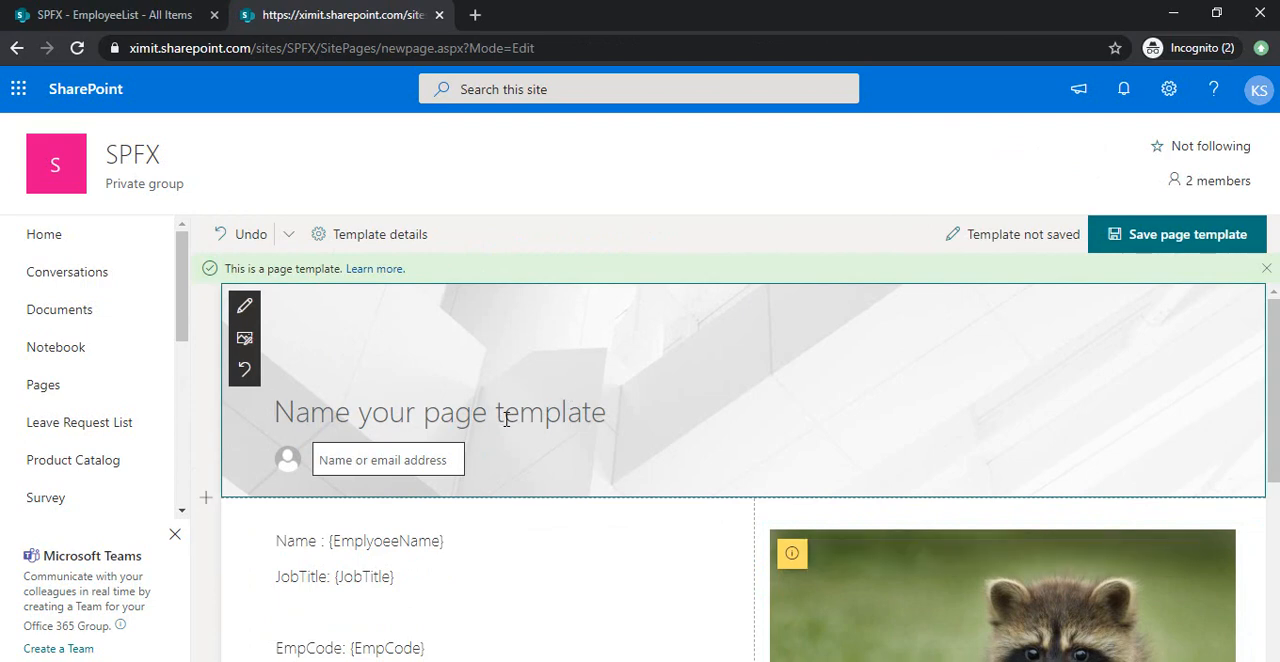
{"action": "type", "text": "Employee"}
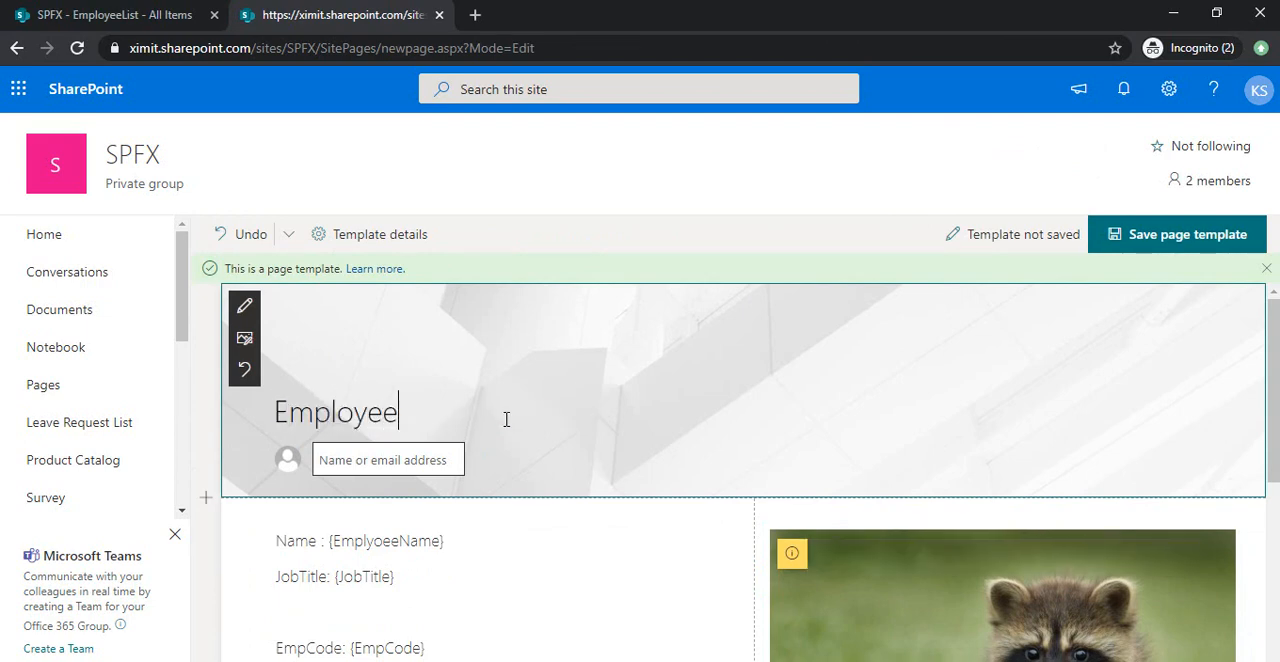
{"action": "type", "text": "Template"}
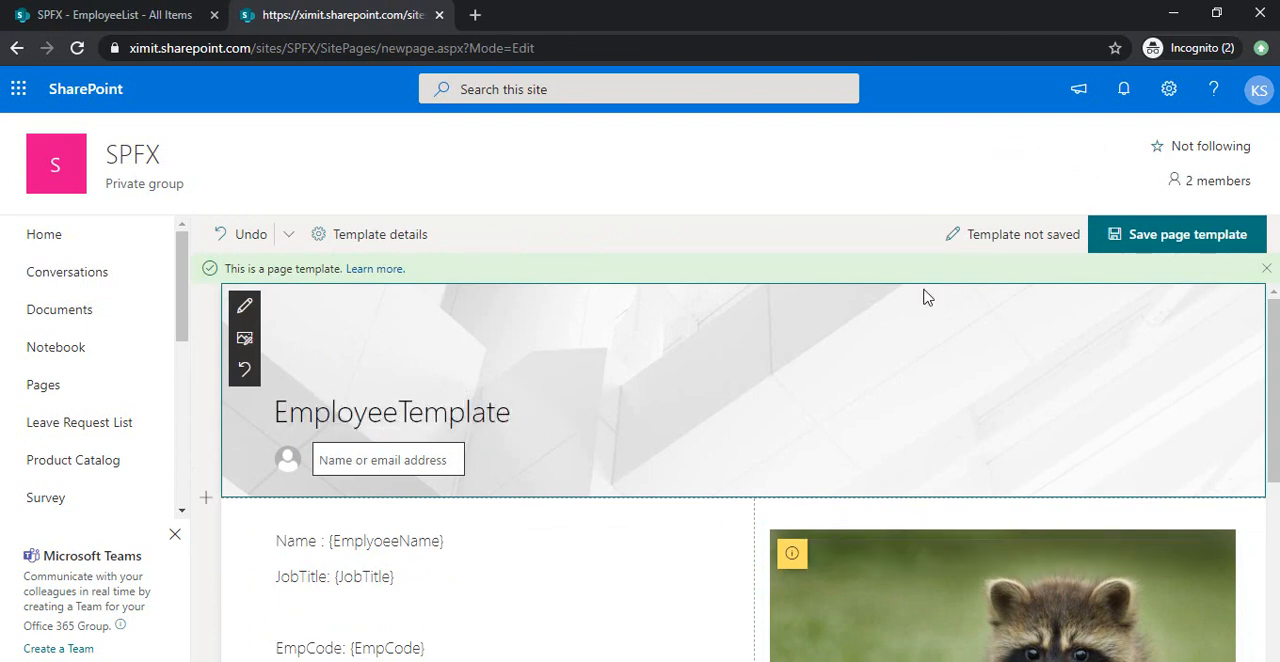
{"action": "left_click", "coordinate": [1173, 242]}
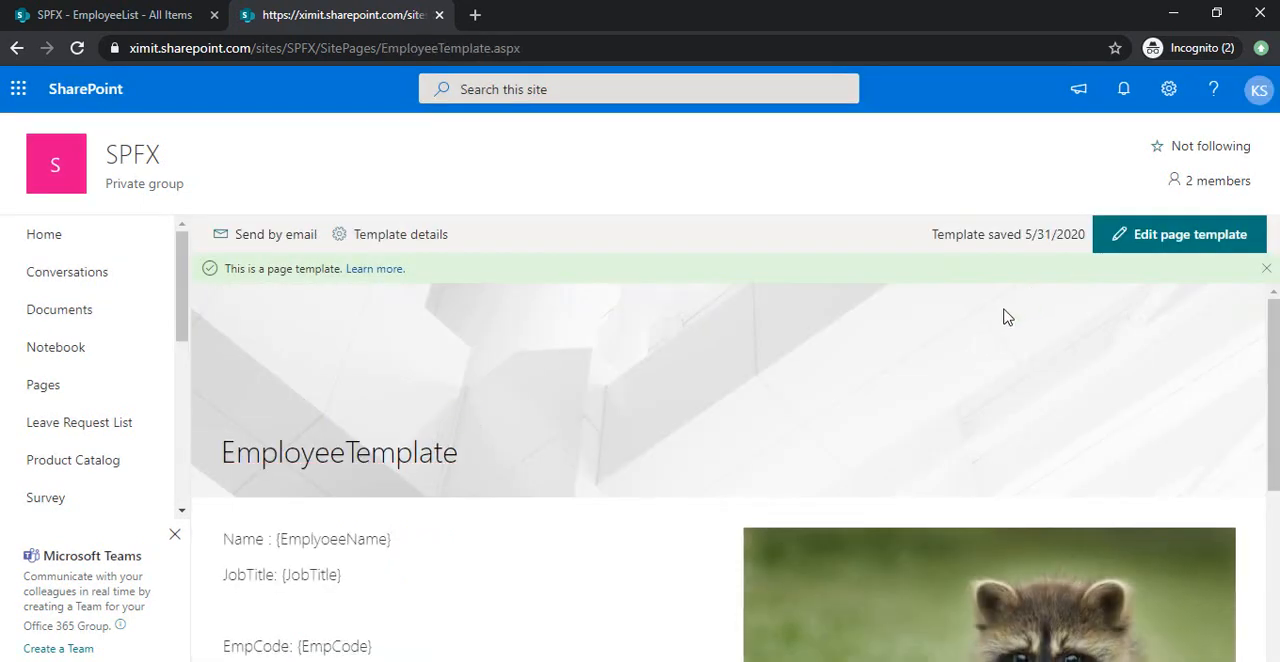
{"action": "left_click", "coordinate": [1170, 240]}
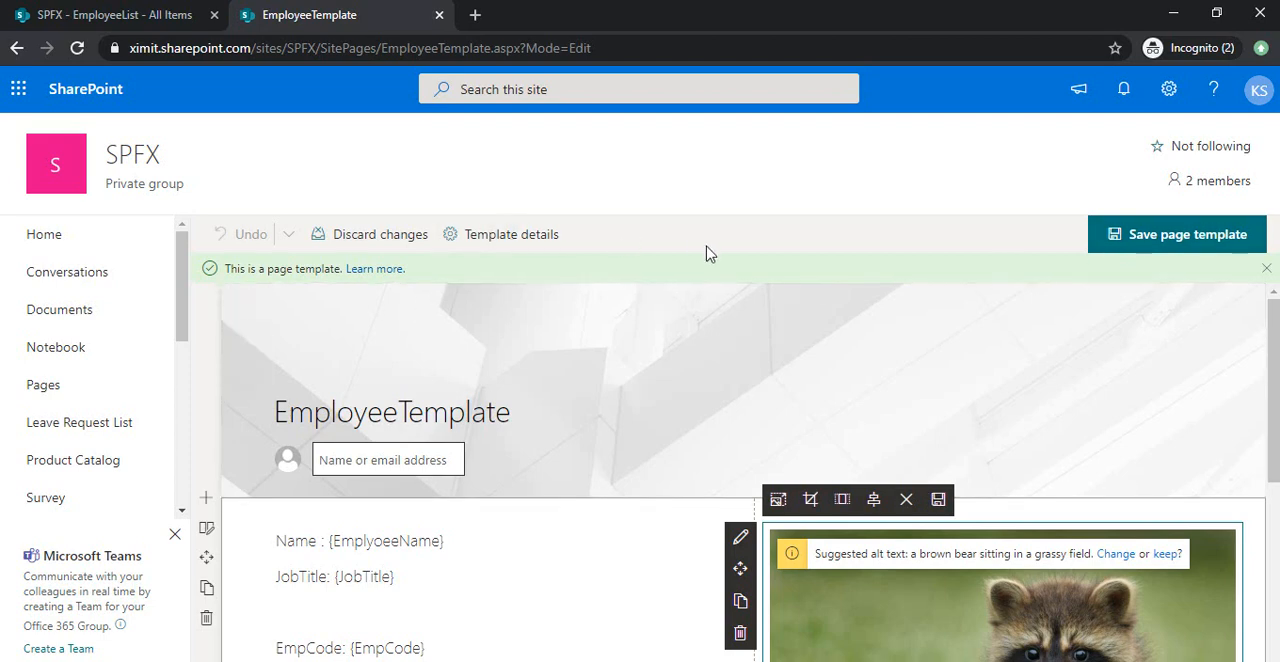
{"action": "left_click", "coordinate": [1190, 240]}
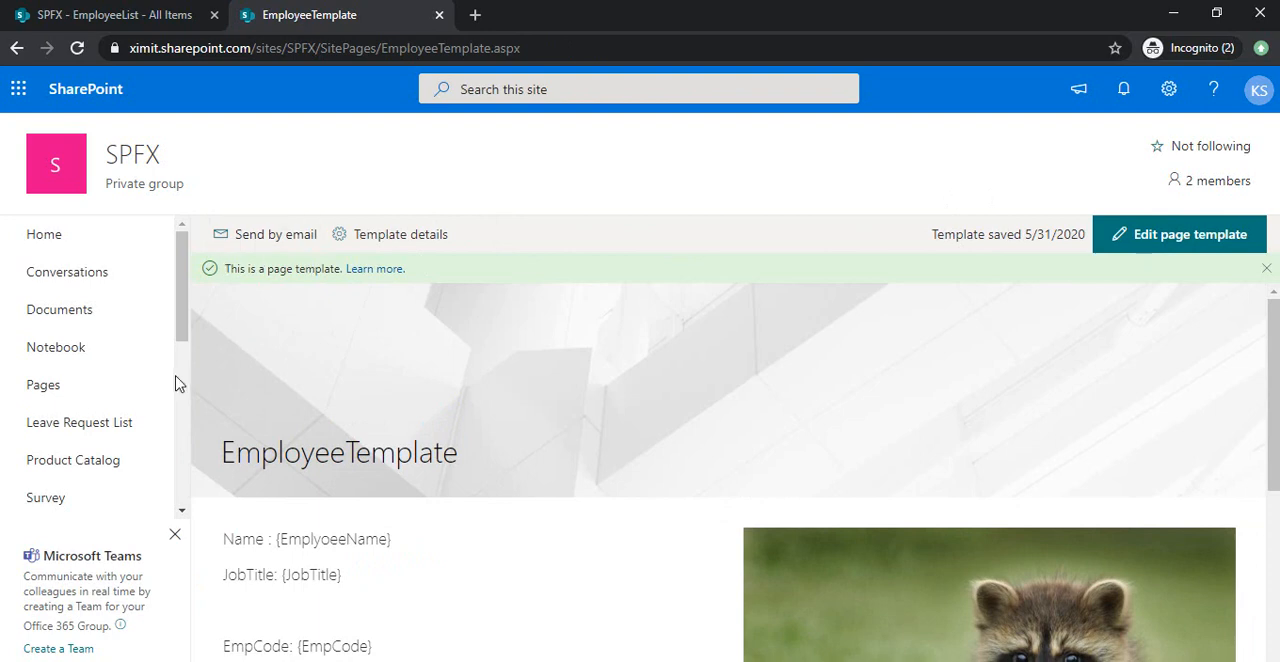
{"action": "left_click", "coordinate": [45, 388]}
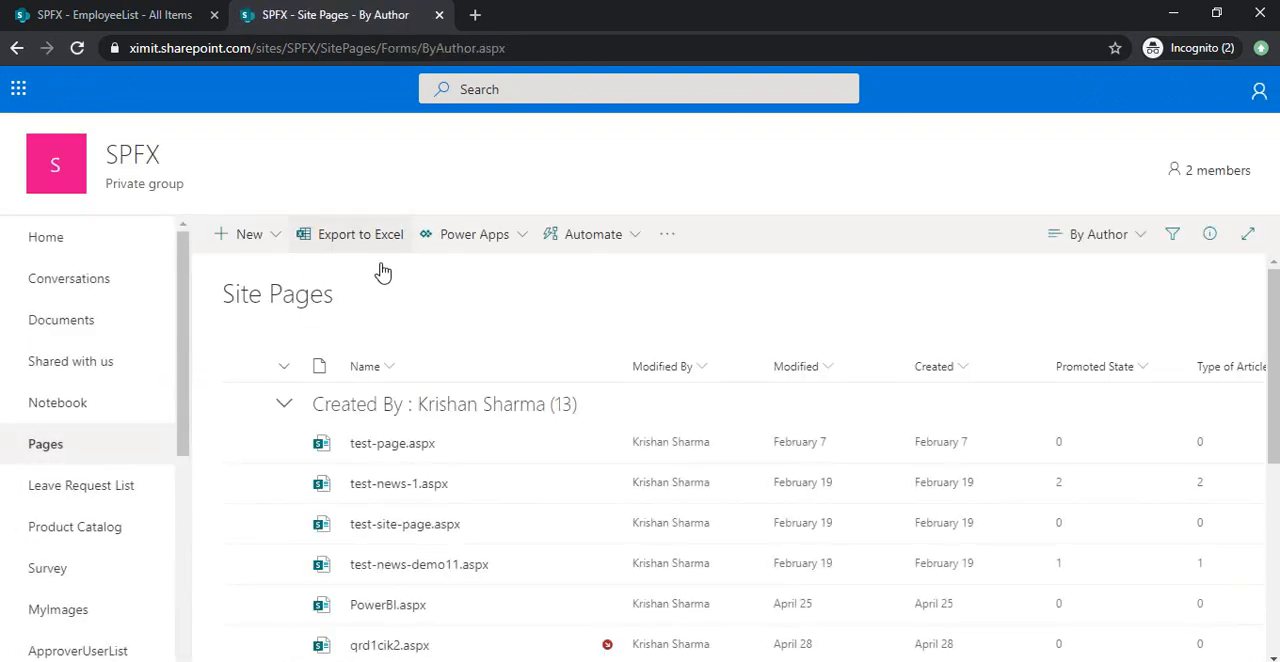
{"action": "left_click", "coordinate": [276, 248]}
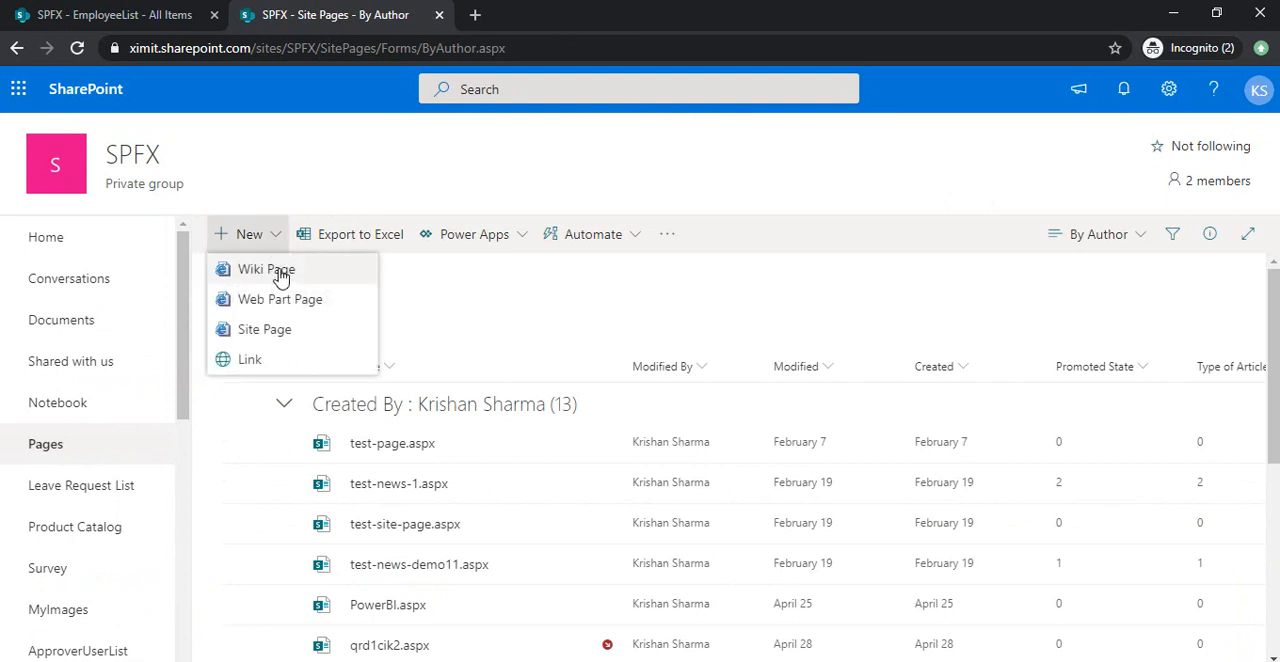
{"action": "left_click", "coordinate": [276, 330]}
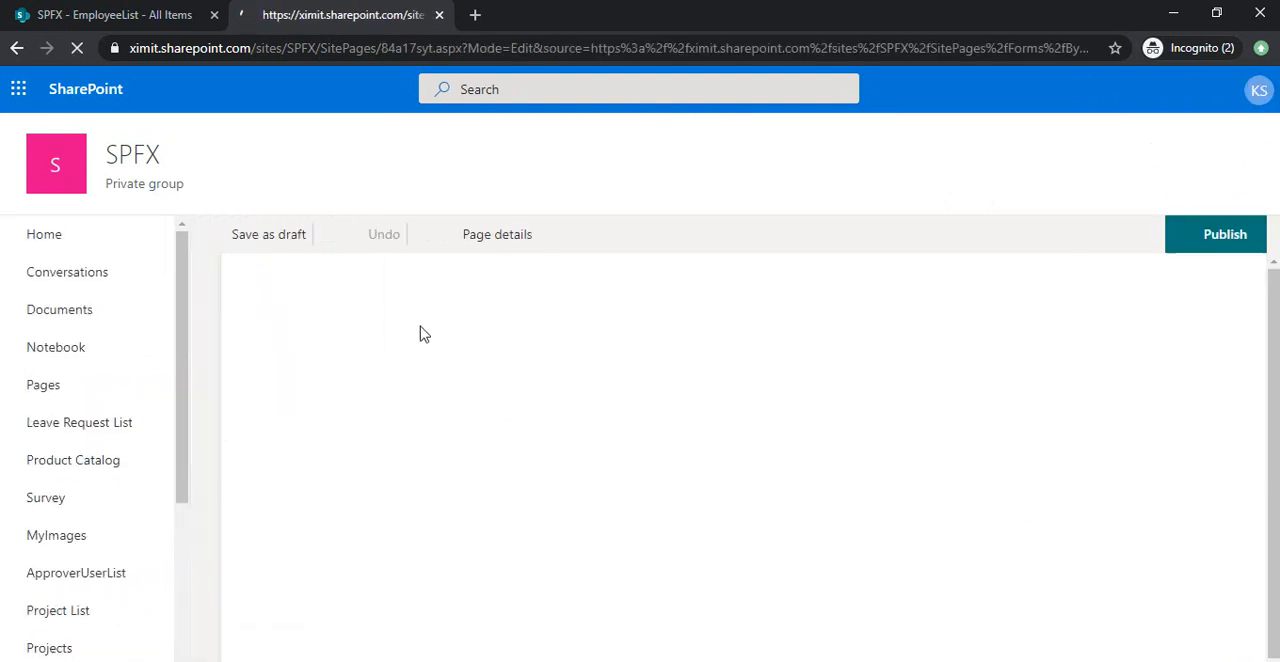
Create a new page on the SPFX site from the EmployeeTemplate template and title it "test sample page".
{"action": "left_click", "coordinate": [89, 236]}
{"action": "left_click", "coordinate": [272, 240]}
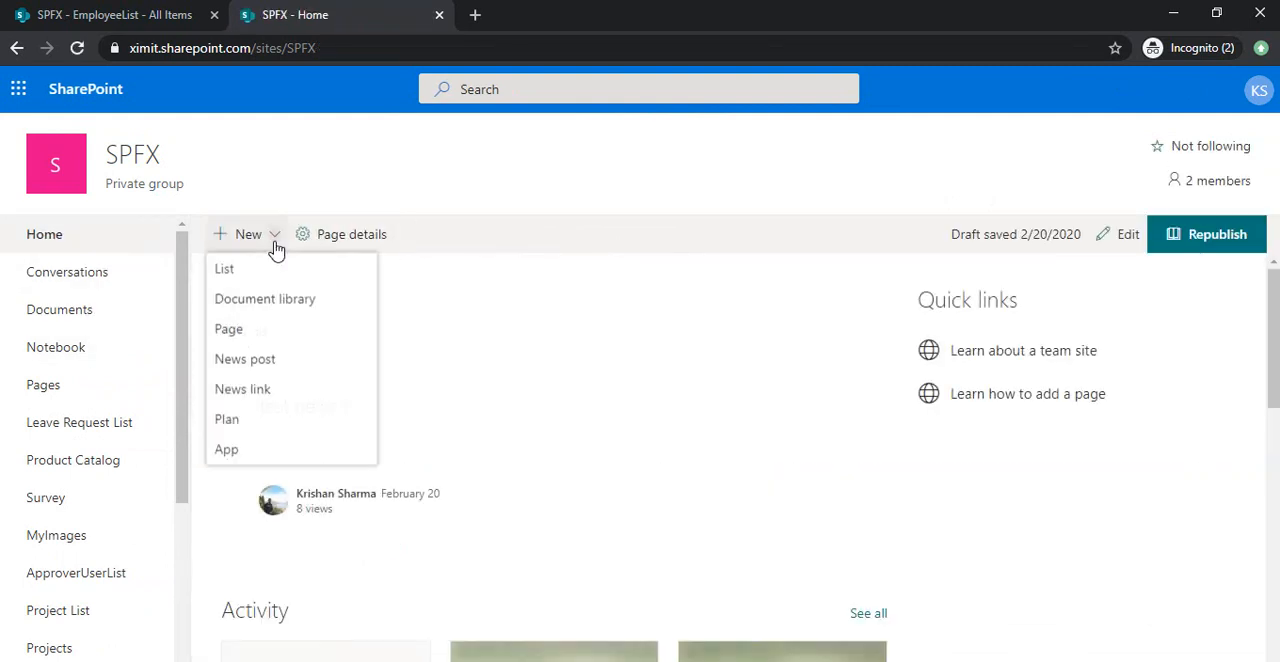
{"action": "left_click", "coordinate": [274, 333]}
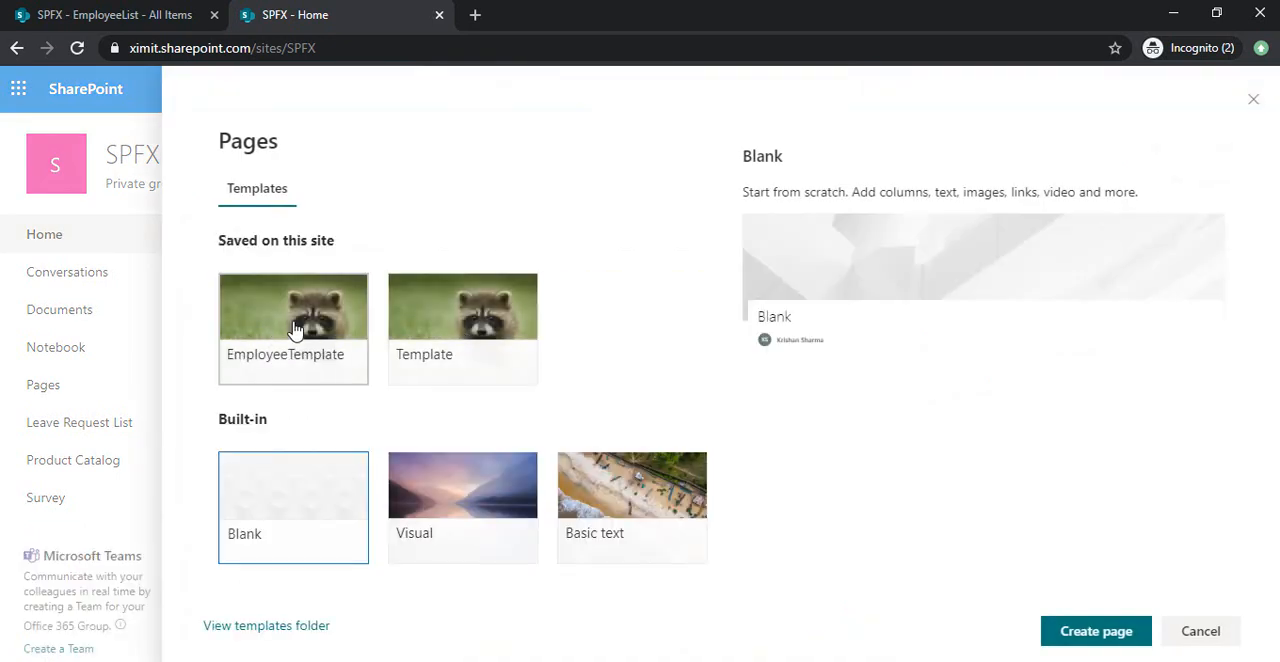
{"action": "left_click", "coordinate": [295, 330]}
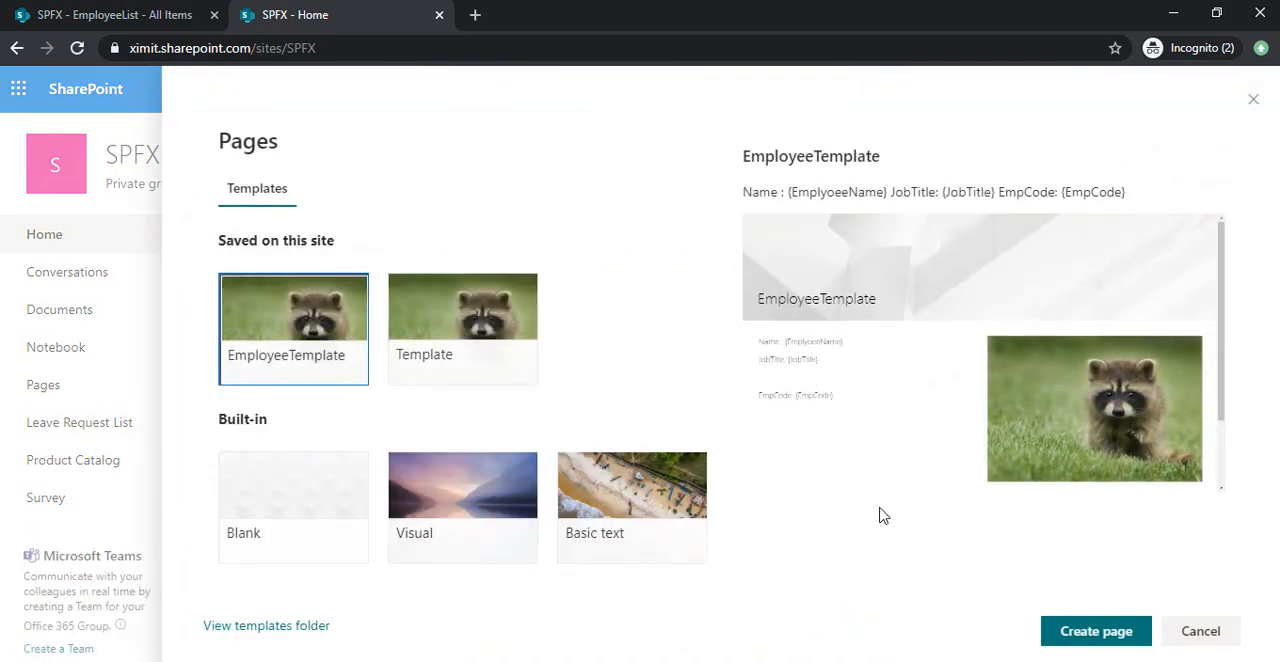
{"action": "left_click", "coordinate": [1090, 631]}
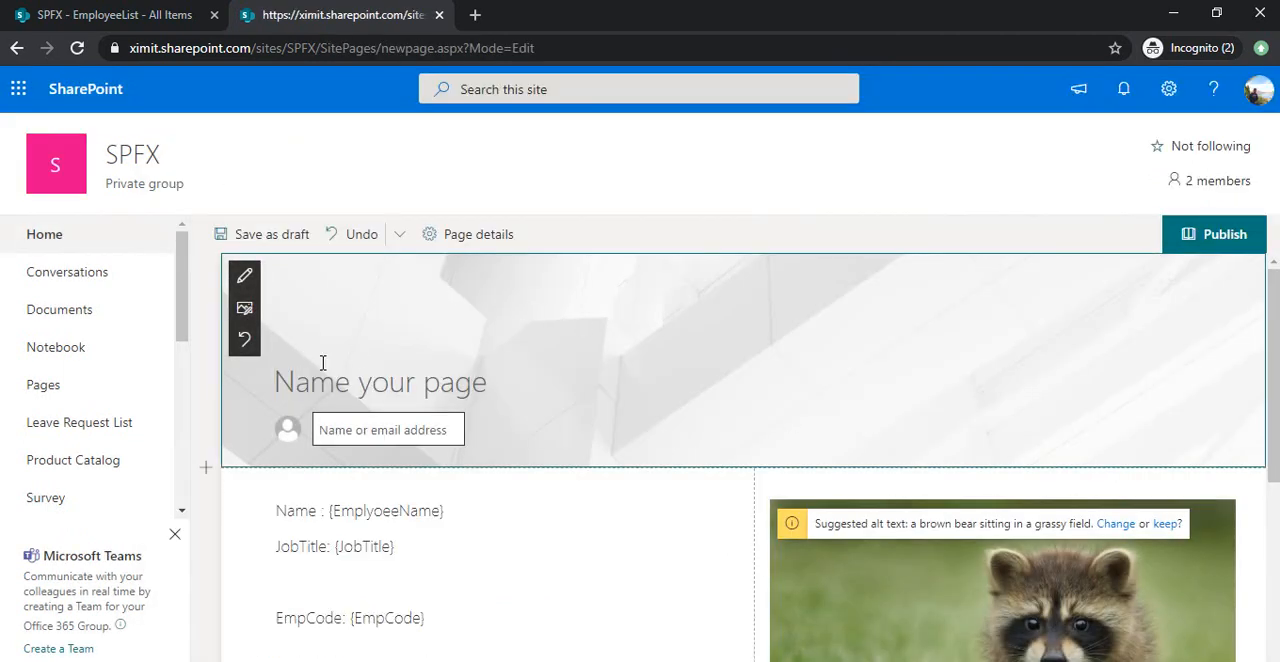
{"action": "type", "text": "test s"}
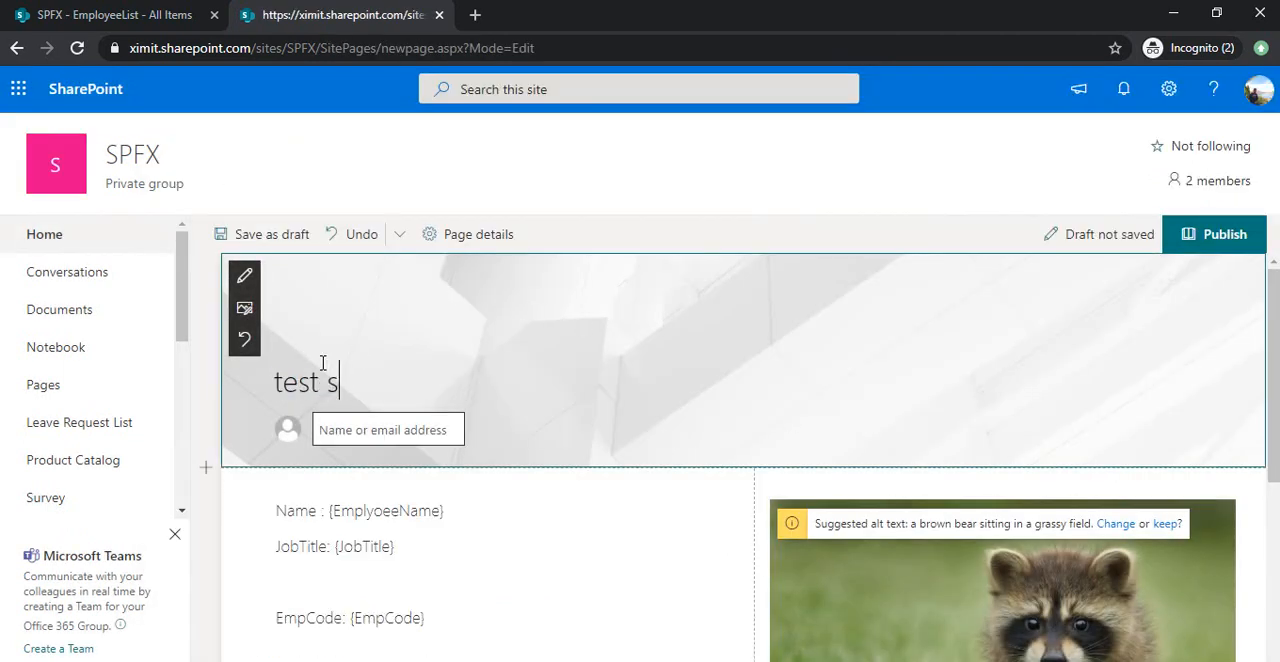
{"action": "type", "text": "amplepapage"}
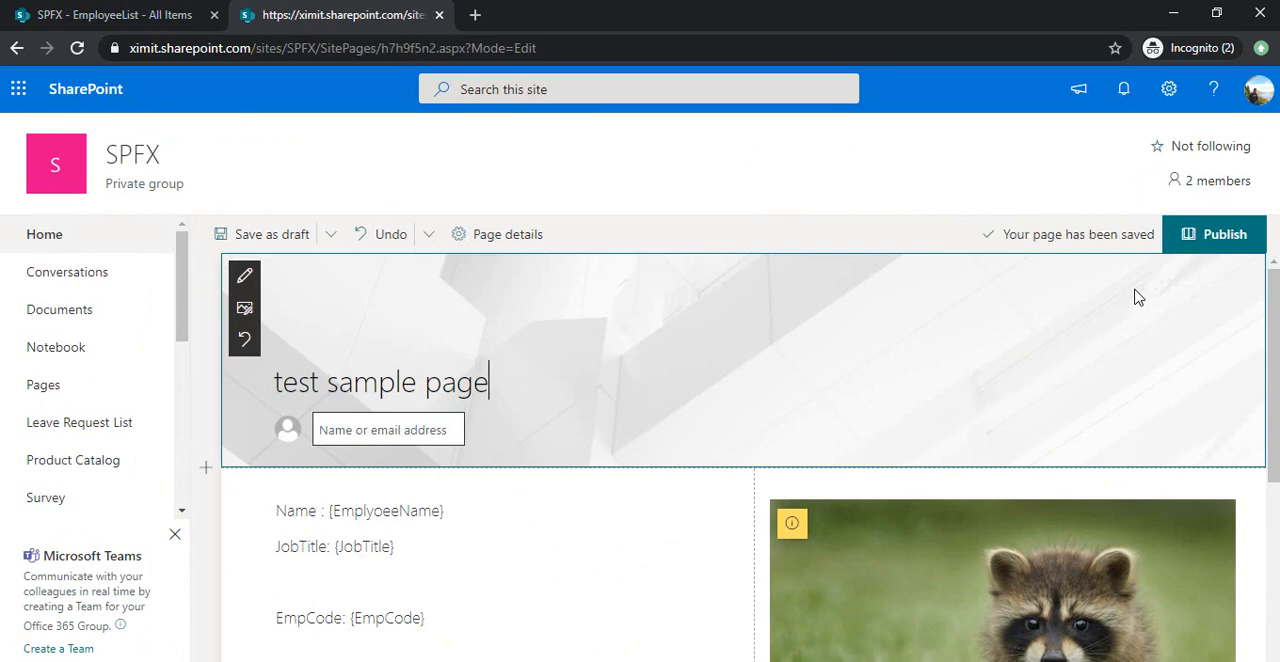
Publish the page with the developer tools recording network traffic, search the requests for savepage and open the SavePage request.
{"action": "key", "text": "F12"}
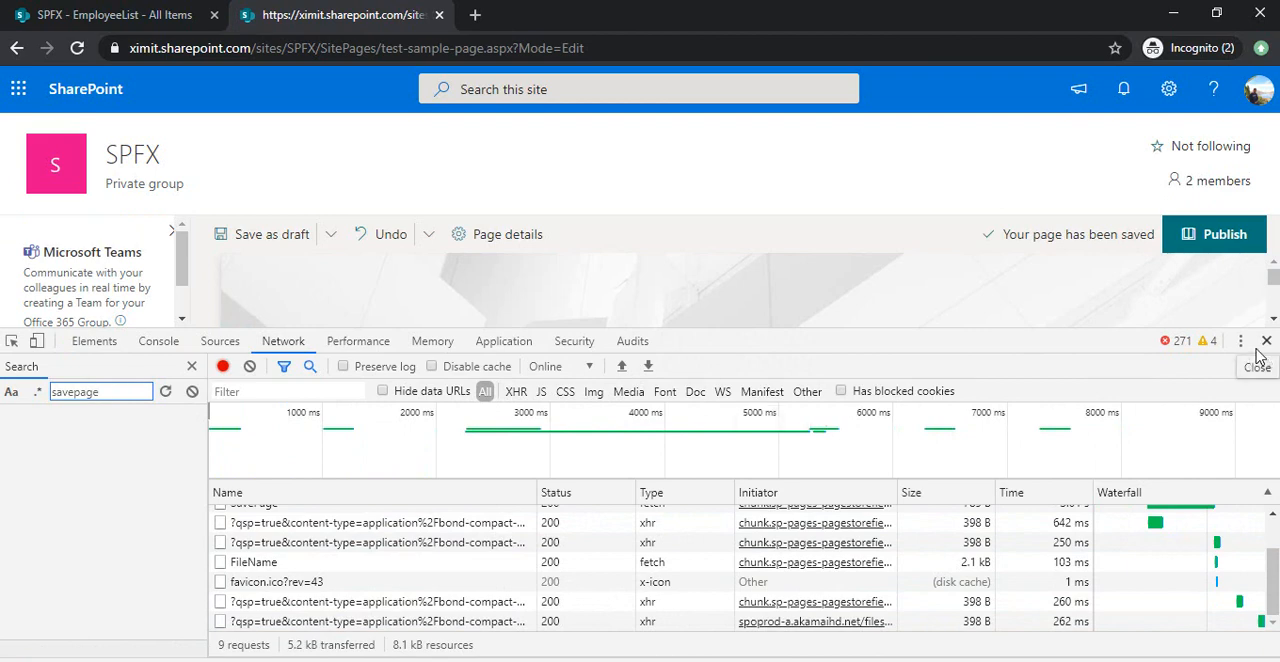
{"action": "left_click", "coordinate": [1224, 250]}
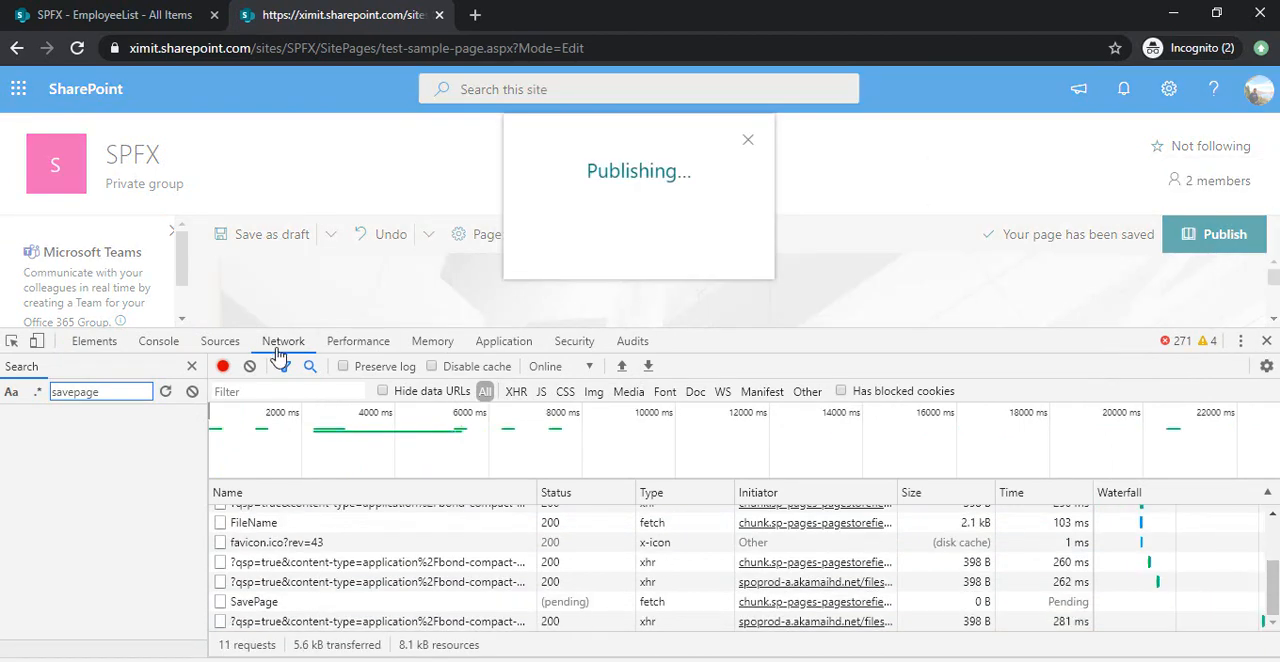
{"action": "key", "text": "Return"}
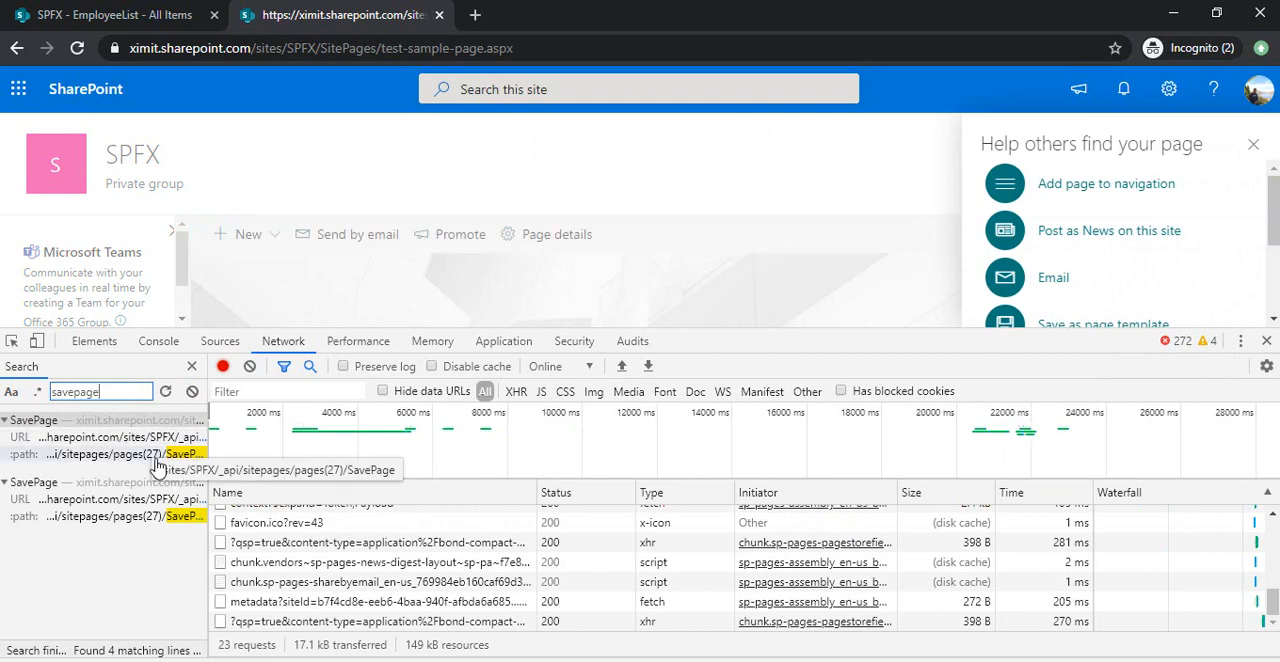
{"action": "left_click", "coordinate": [157, 462]}
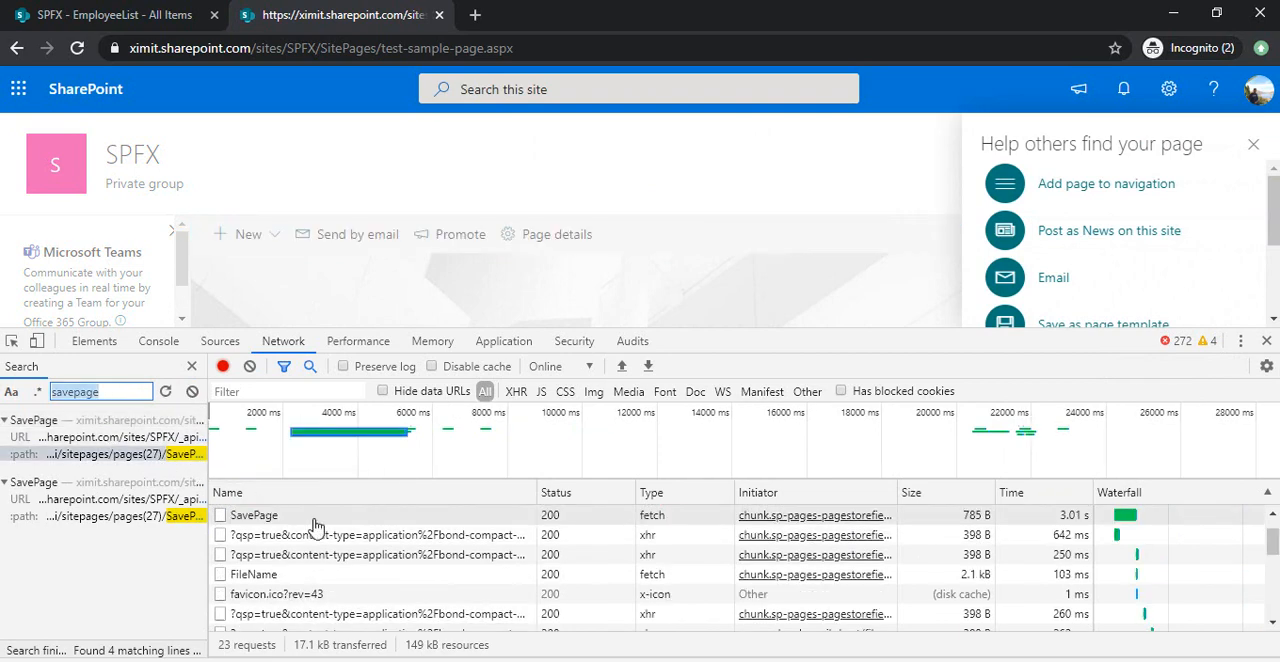
{"action": "left_click", "coordinate": [421, 521]}
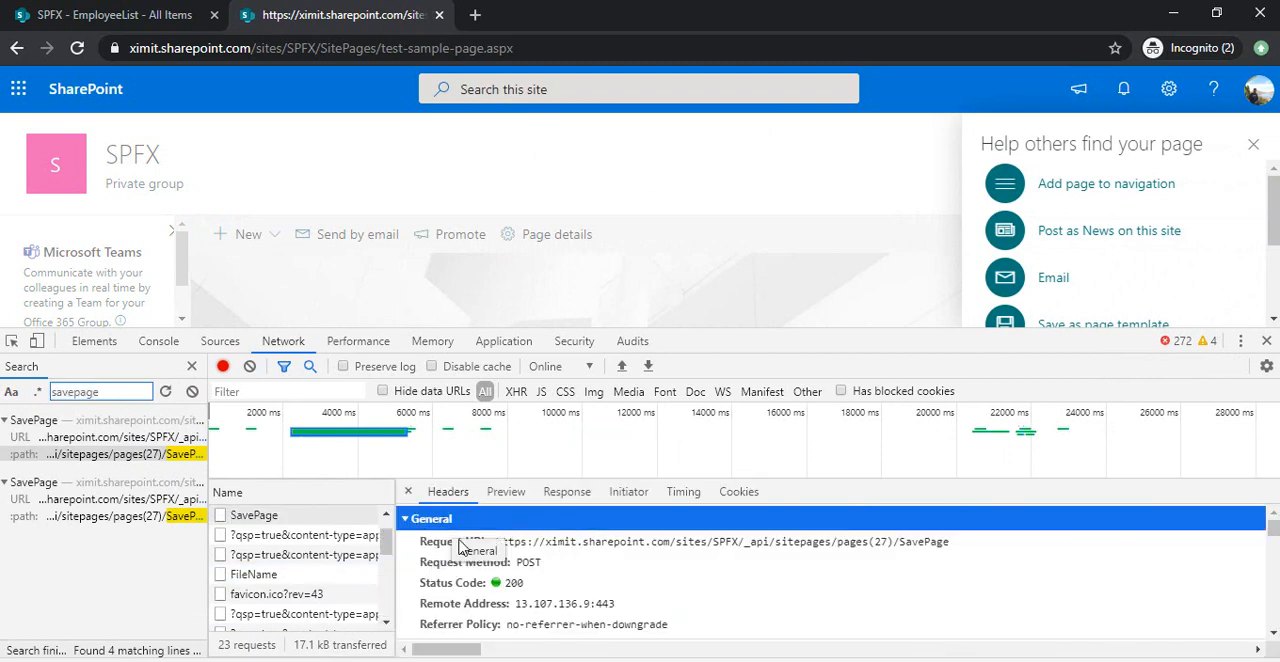
Find the request payload in the SavePage request headers and show it in source form.
{"action": "left_click", "coordinate": [1274, 634]}
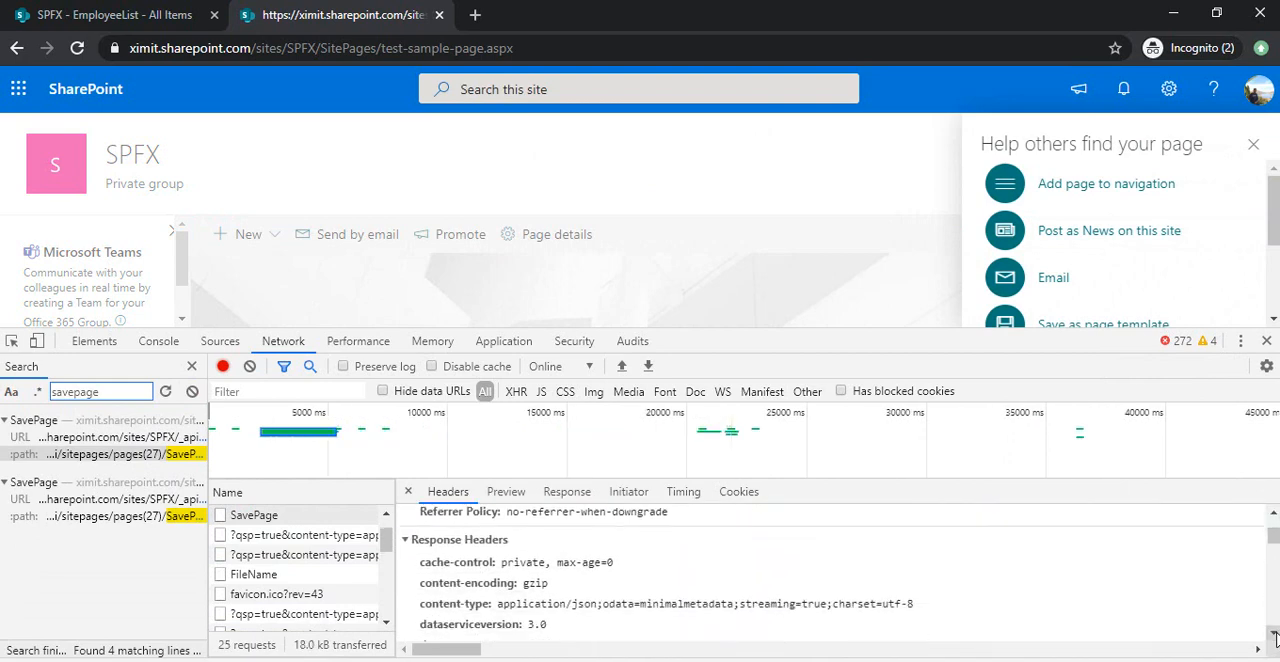
{"action": "left_click", "coordinate": [1275, 634]}
{"action": "left_click", "coordinate": [1275, 634]}
{"action": "left_click", "coordinate": [1275, 634]}
{"action": "left_click", "coordinate": [1275, 634]}
{"action": "left_click", "coordinate": [1275, 634]}
{"action": "left_click", "coordinate": [1275, 634]}
{"action": "left_click", "coordinate": [1275, 634]}
{"action": "left_click", "coordinate": [1275, 634]}
{"action": "left_click", "coordinate": [1275, 634]}
{"action": "left_click", "coordinate": [1275, 634]}
{"action": "left_click", "coordinate": [1275, 634]}
{"action": "left_click", "coordinate": [1275, 634]}
{"action": "left_click", "coordinate": [1275, 634]}
{"action": "left_click", "coordinate": [1275, 634]}
{"action": "left_click", "coordinate": [1275, 634]}
{"action": "left_click", "coordinate": [1275, 634]}
{"action": "left_click", "coordinate": [1275, 634]}
{"action": "left_click", "coordinate": [1275, 634]}
{"action": "left_click", "coordinate": [1275, 634]}
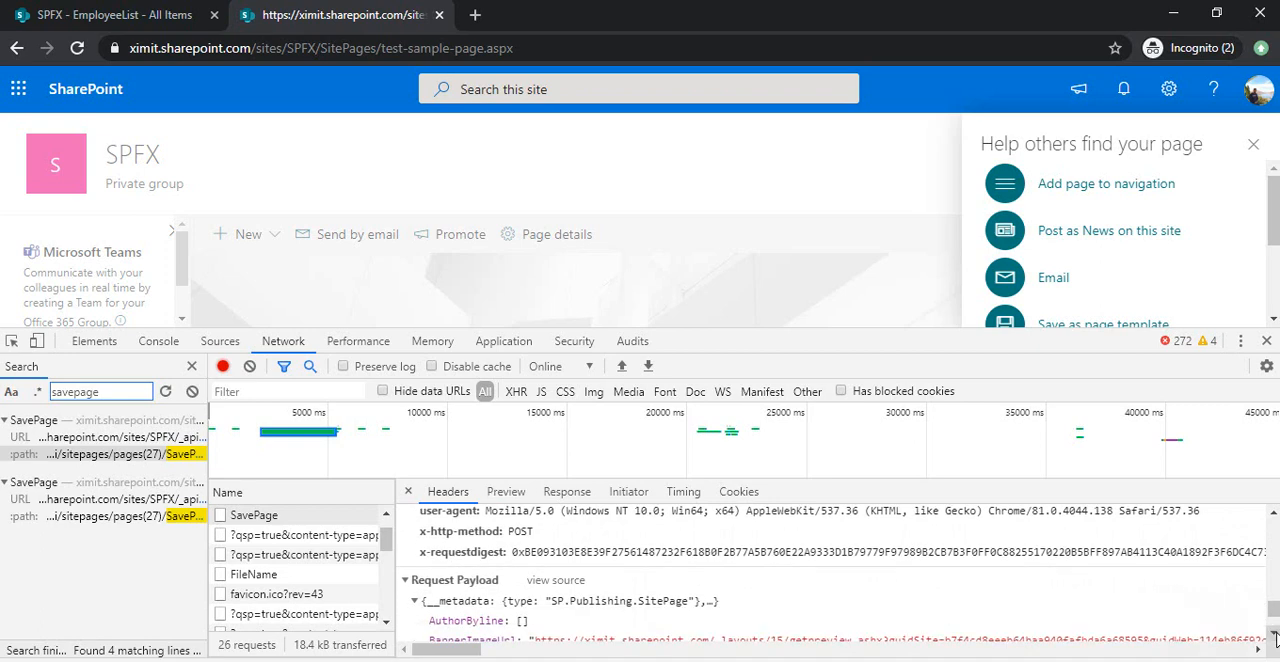
{"action": "left_click", "coordinate": [1275, 634]}
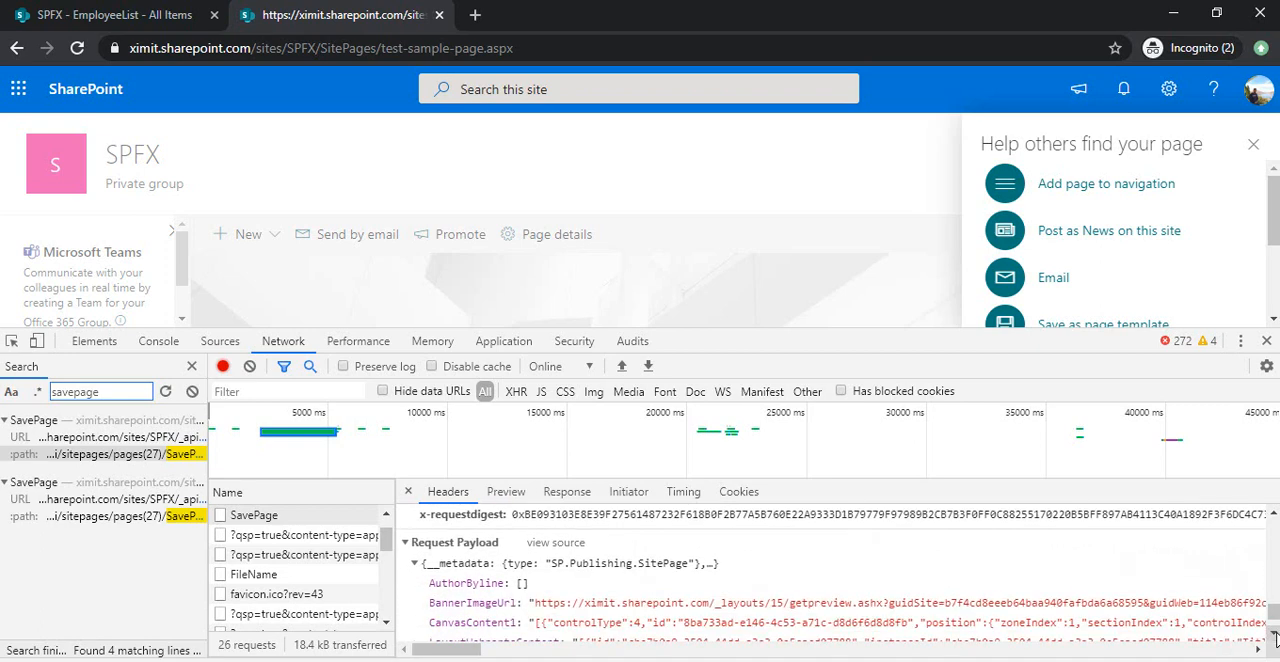
{"action": "left_click", "coordinate": [562, 551]}
{"action": "left_click", "coordinate": [560, 545]}
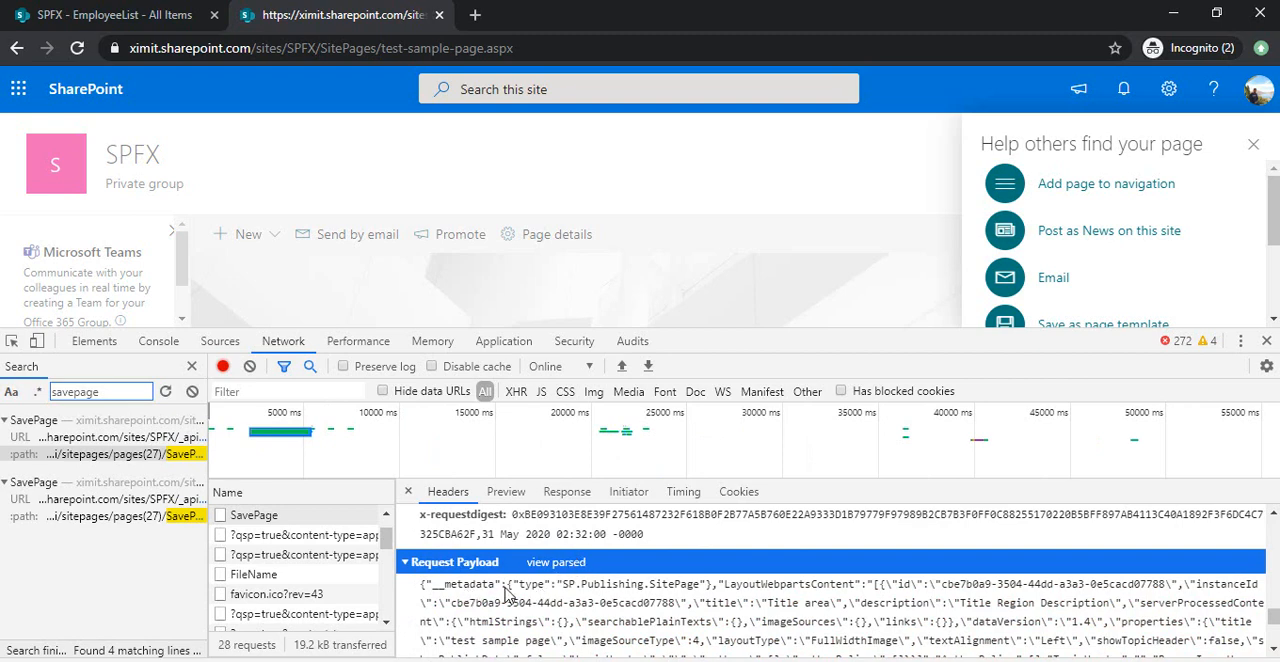
Select and copy the SavePage request payload source text.
{"action": "triple_click", "coordinate": [557, 593]}
{"action": "scroll", "coordinate": [557, 593], "scroll_direction": "down", "scroll_amount": 1}
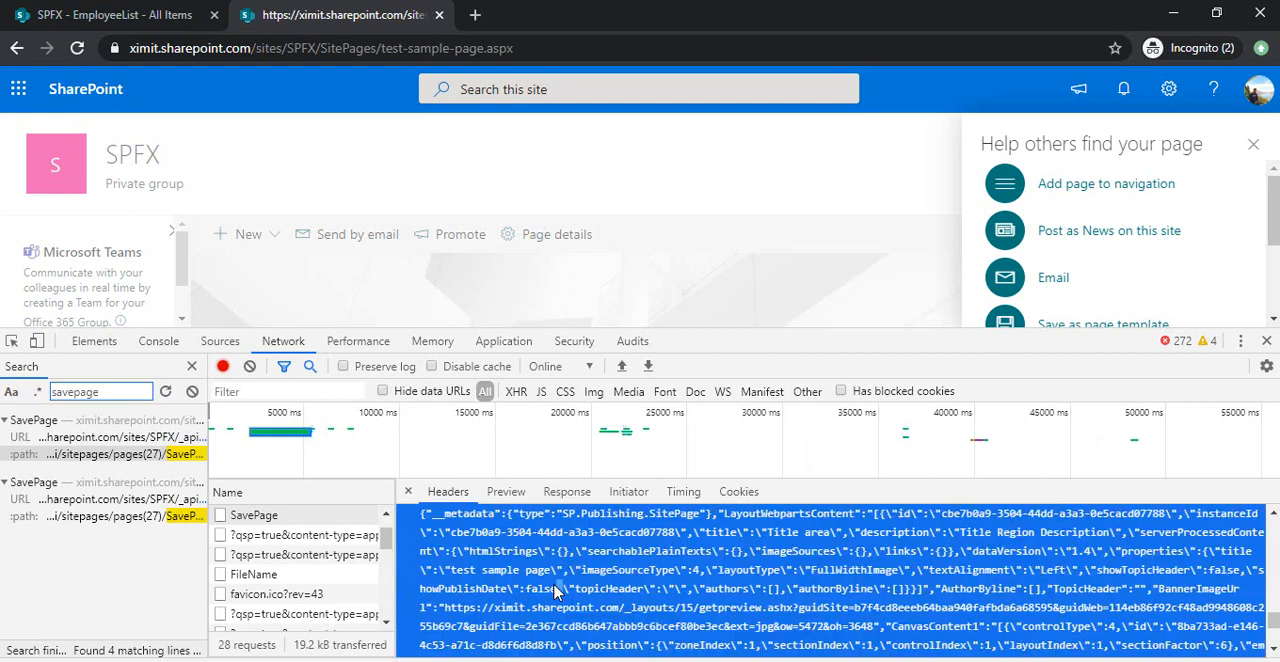
{"action": "triple_click", "coordinate": [648, 560]}
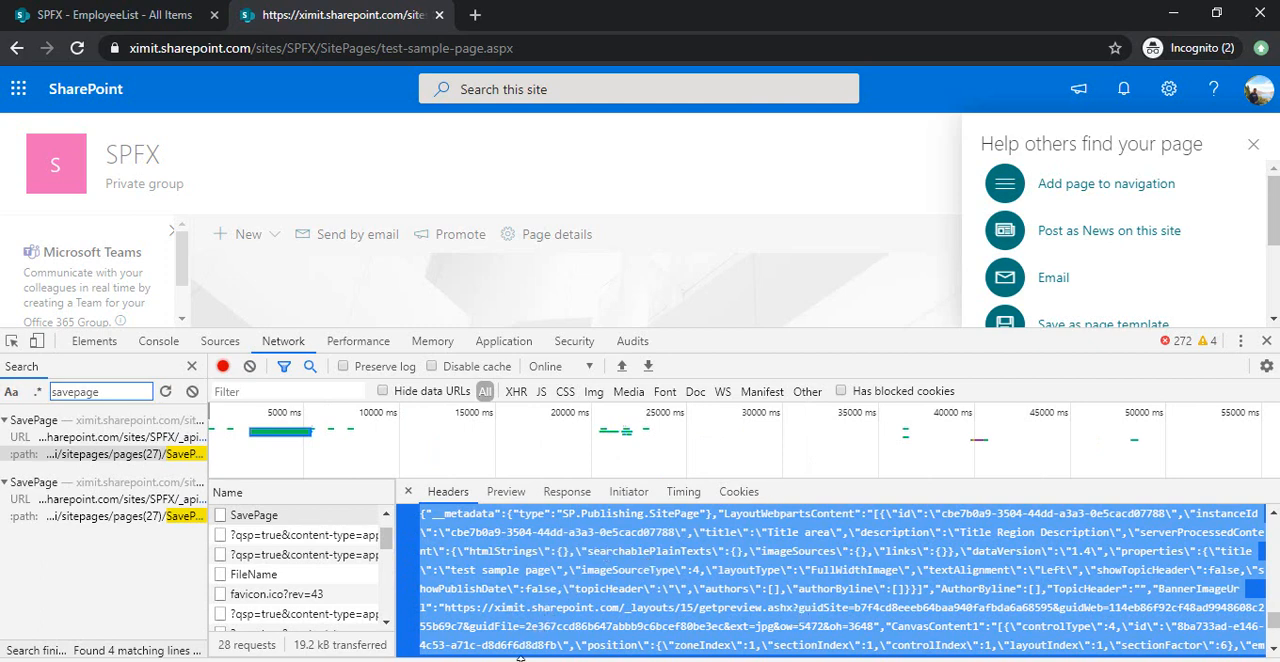
Switch to Visual Studio Code and paste the copied request text into a new file.
{"action": "mouse_move", "coordinate": [665, 661]}
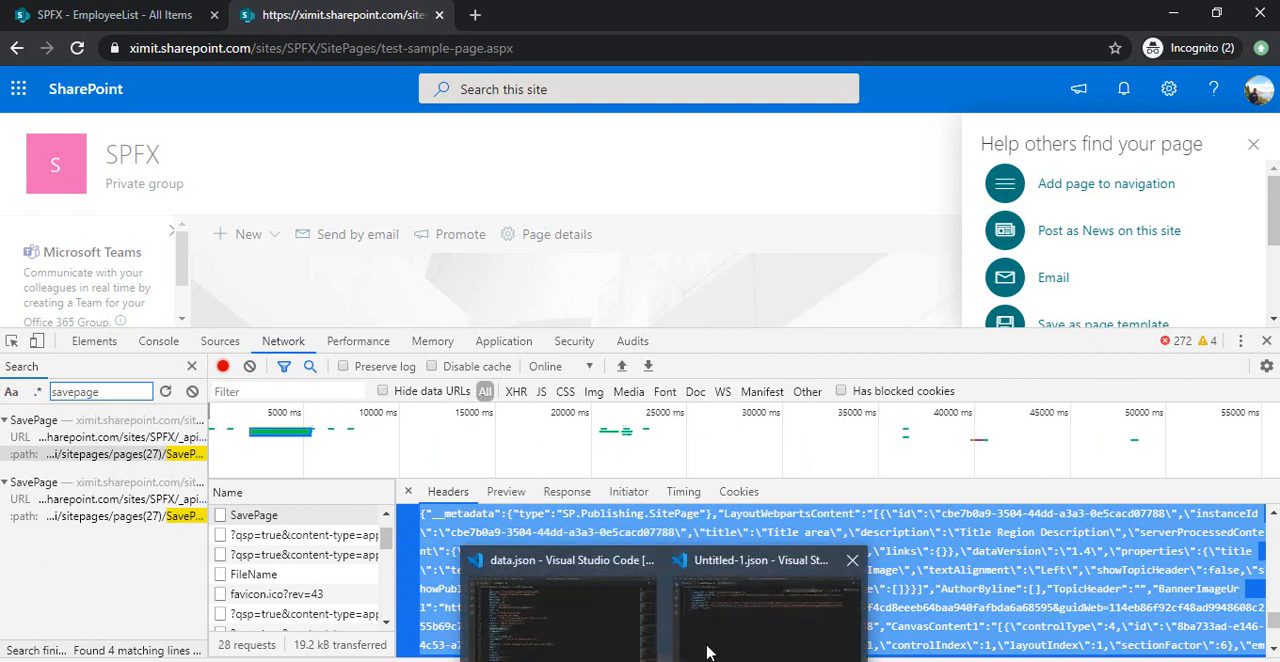
{"action": "left_click", "coordinate": [735, 620]}
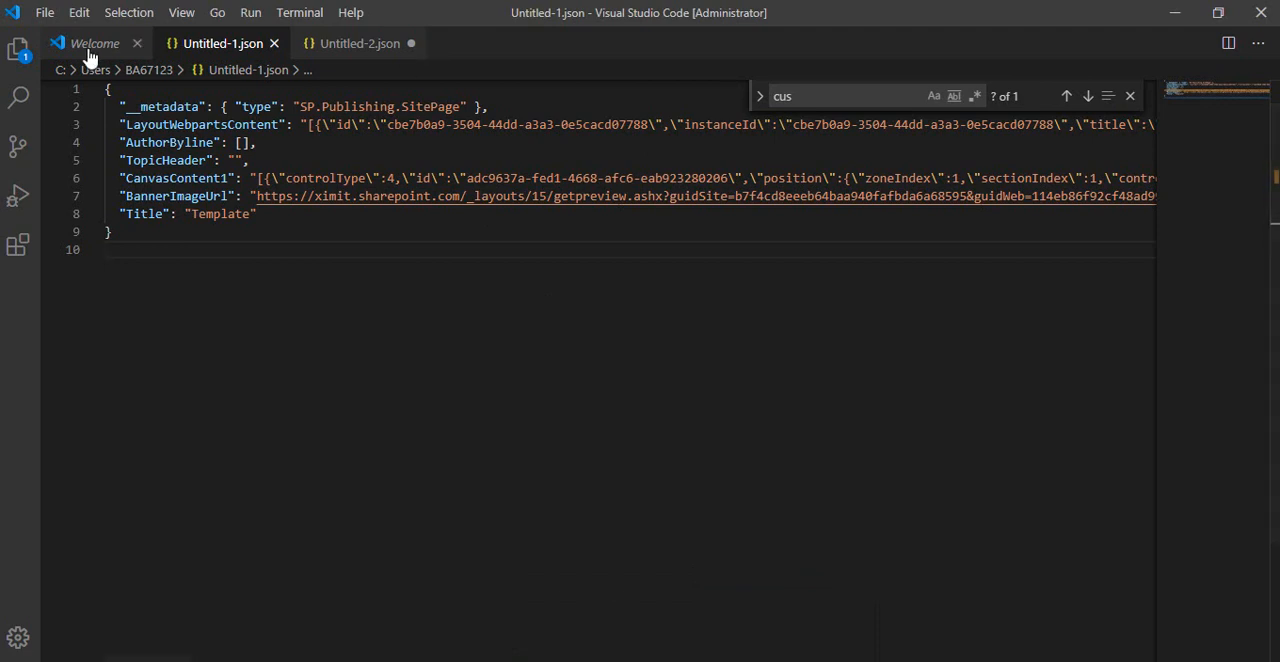
{"action": "left_click", "coordinate": [45, 13]}
{"action": "left_click", "coordinate": [72, 45]}
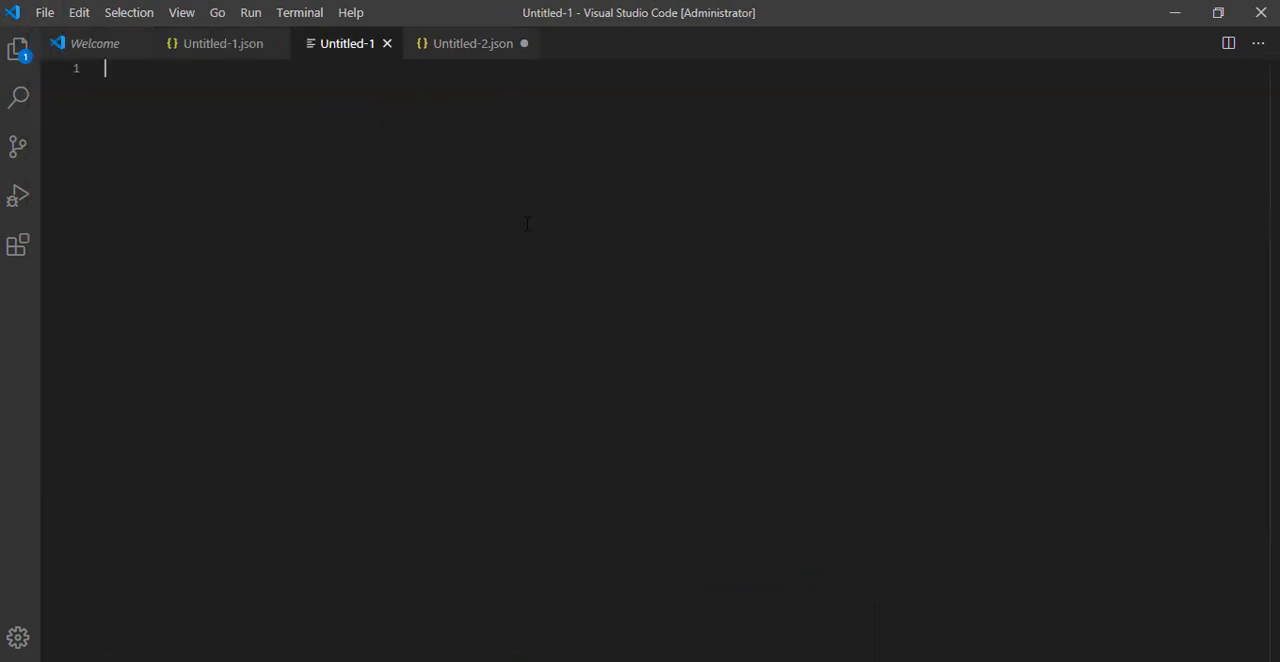
{"action": "key", "text": "ctrl+v"}
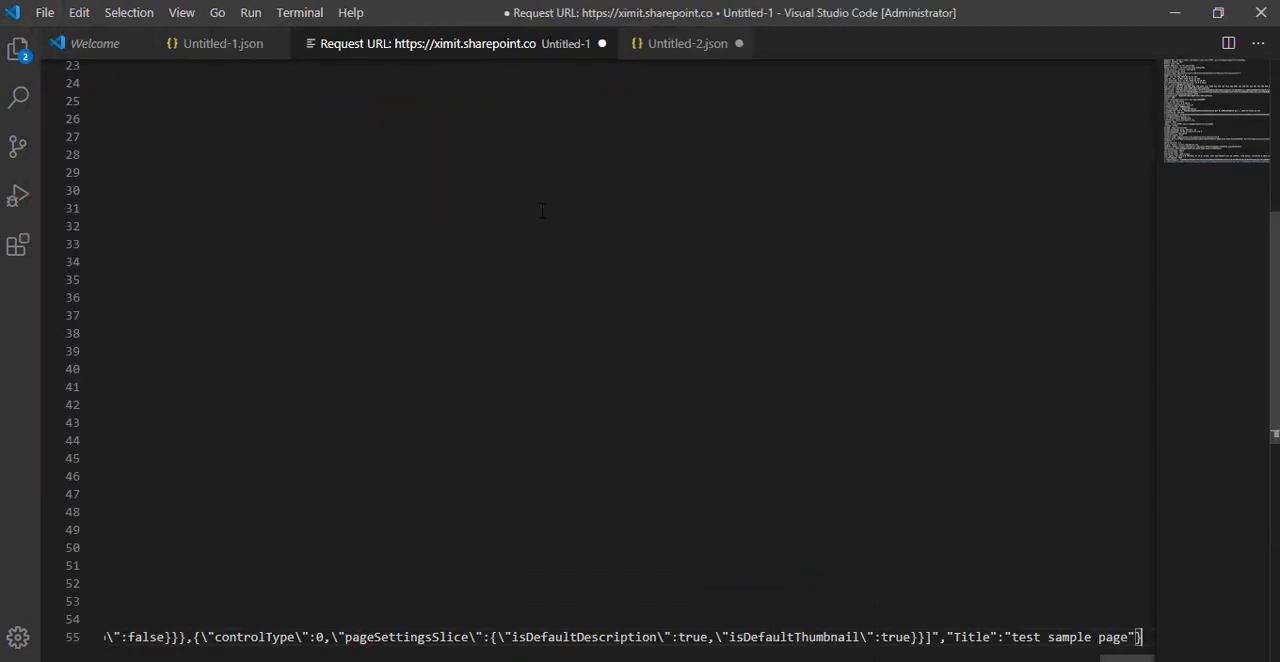
Save the pasted request text as a JSON file named 11-1.json.
{"action": "key", "text": "ctrl+s"}
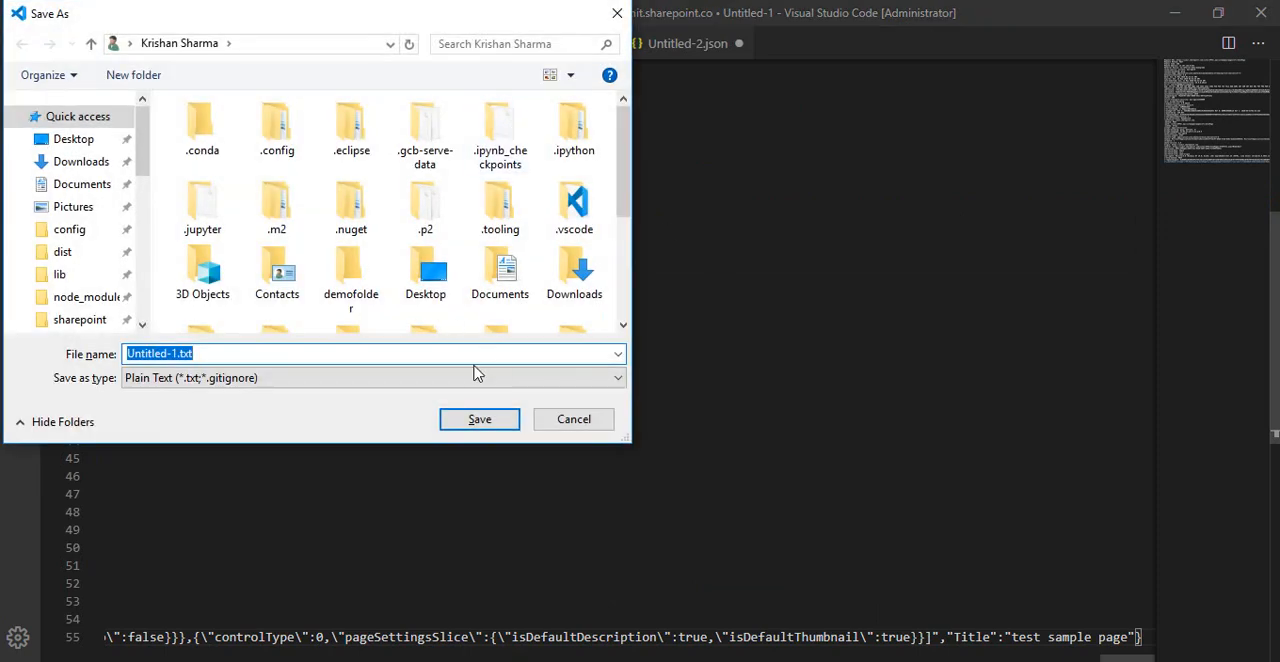
{"action": "left_click", "coordinate": [485, 358]}
{"action": "key", "text": "BackSpace"}
{"action": "key", "text": "BackSpace"}
{"action": "key", "text": "BackSpace"}
{"action": "type", "text": "j"}
{"action": "key", "text": "Down"}
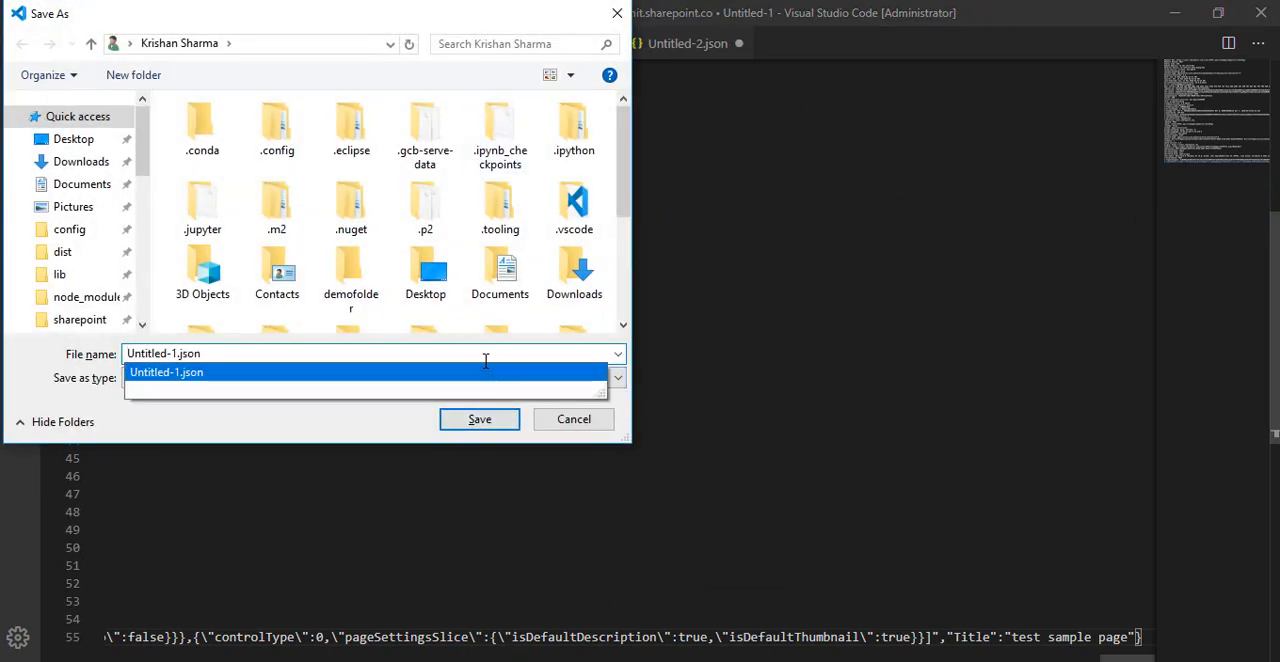
{"action": "key", "text": "shift+Right"}
{"action": "key", "text": "shift+Right"}
{"action": "key", "text": "shift+Right"}
{"action": "type", "text": "11"}
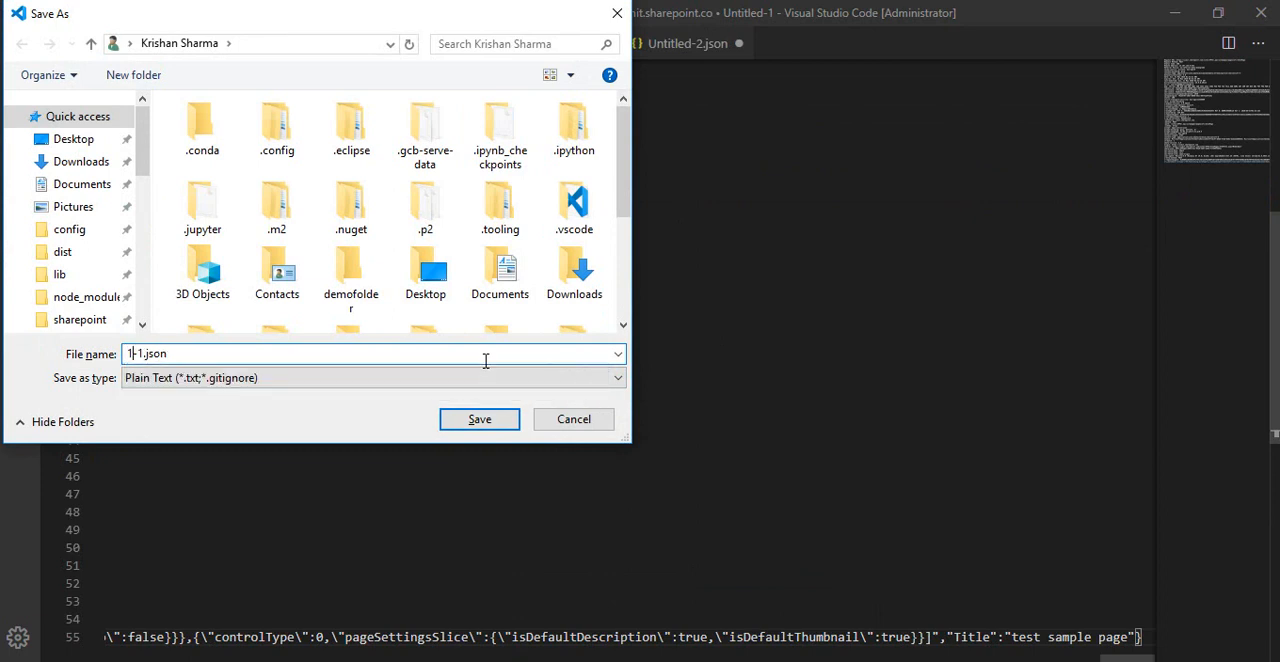
{"action": "key", "text": "Return"}
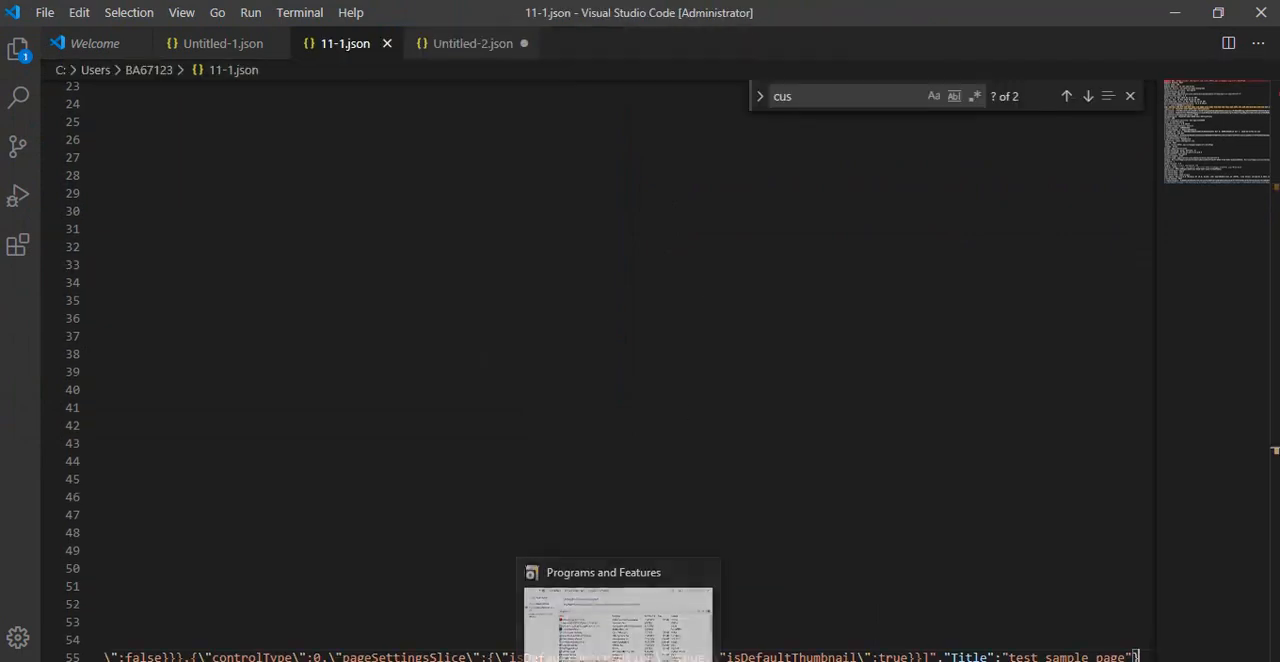
Close the find box in 11-1.json and reduce the file to the formatted JSON payload only.
{"action": "left_click", "coordinate": [396, 307]}
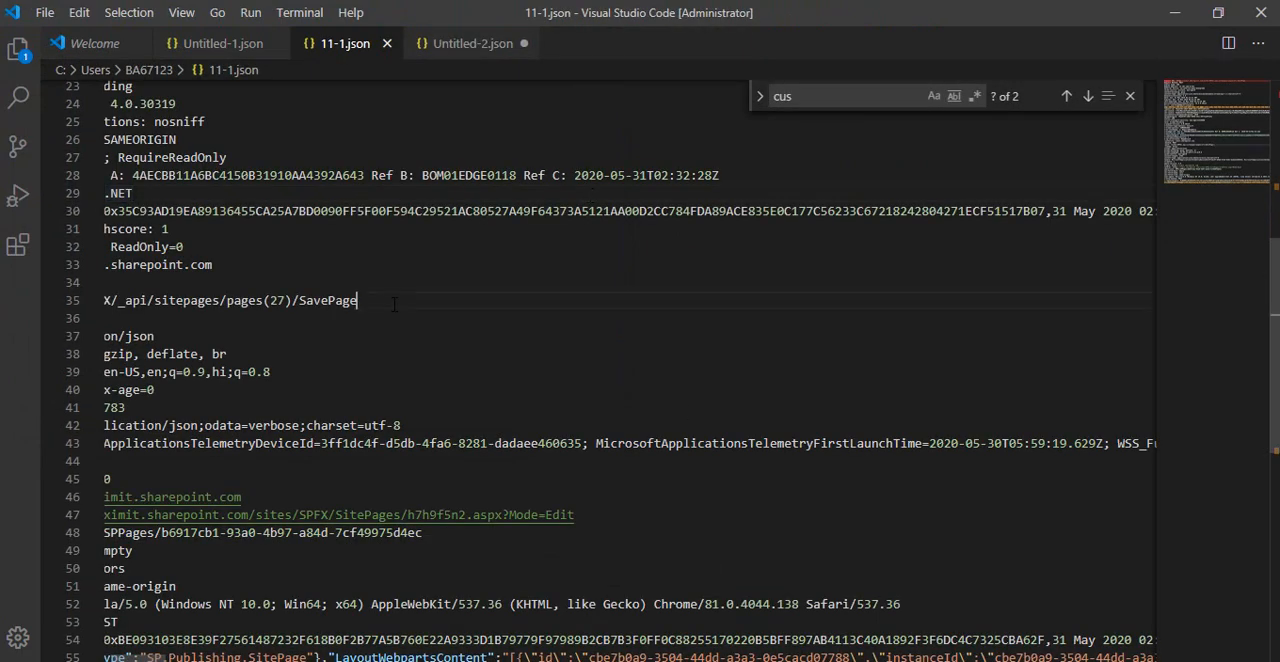
{"action": "left_click", "coordinate": [1130, 96]}
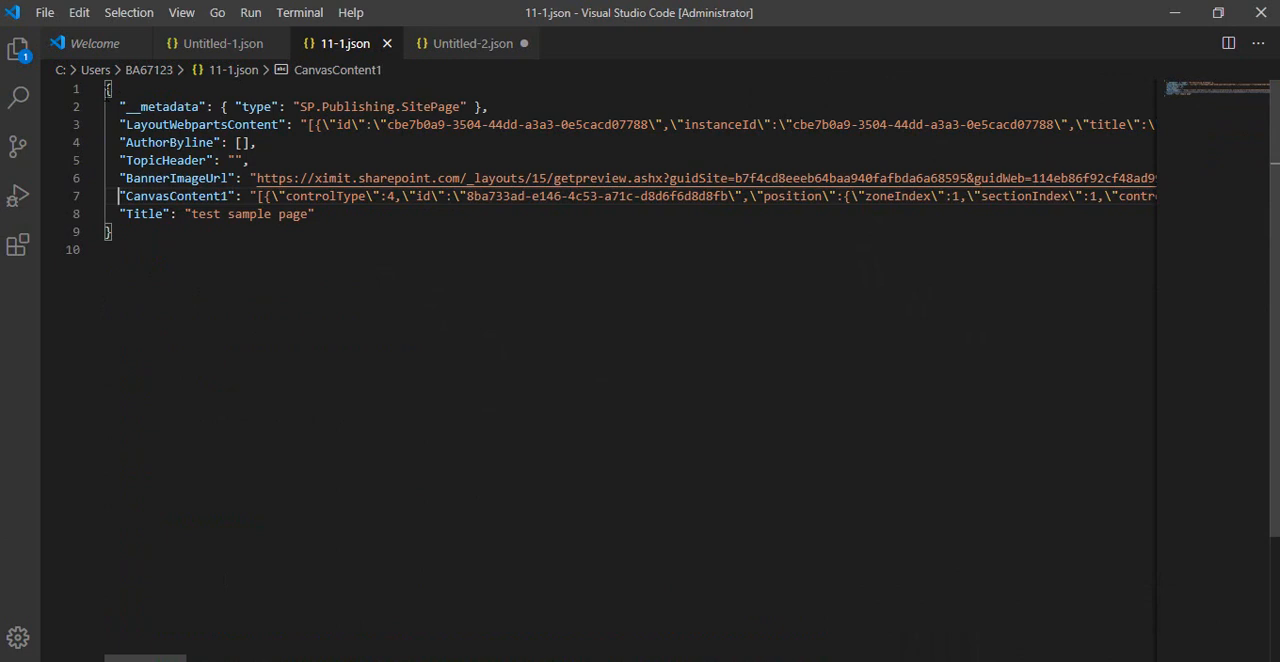
Examine the JSON payload in 11-1.json, from the metadata entry through the Title property.
{"action": "left_click_drag", "start_coordinate": [104, 88], "coordinate": [135, 238]}
{"action": "left_click", "coordinate": [135, 238]}
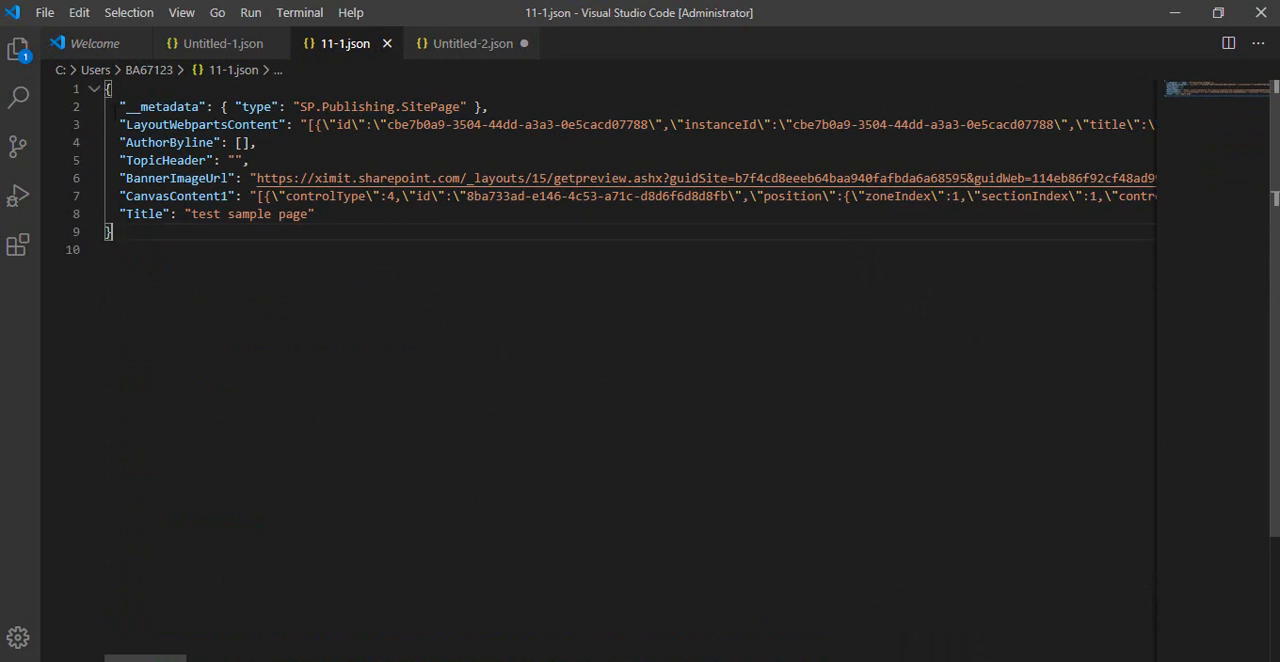
{"action": "left_click_drag", "start_coordinate": [112, 104], "coordinate": [325, 218]}
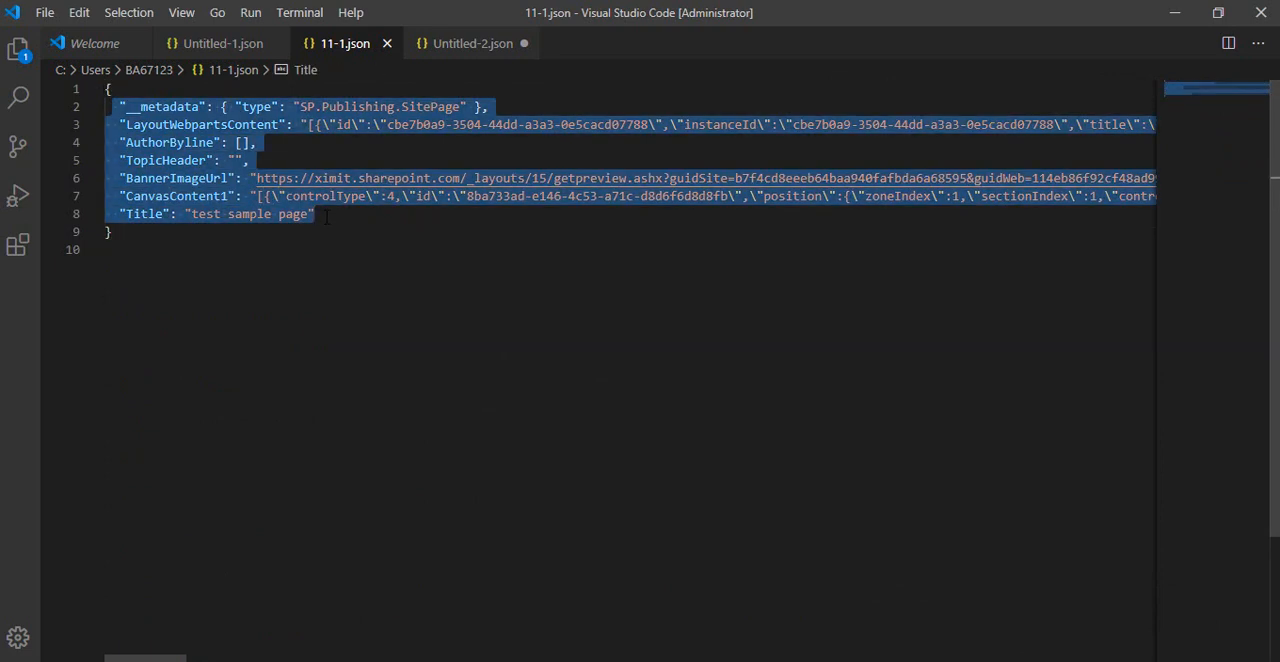
{"action": "left_click", "coordinate": [325, 218]}
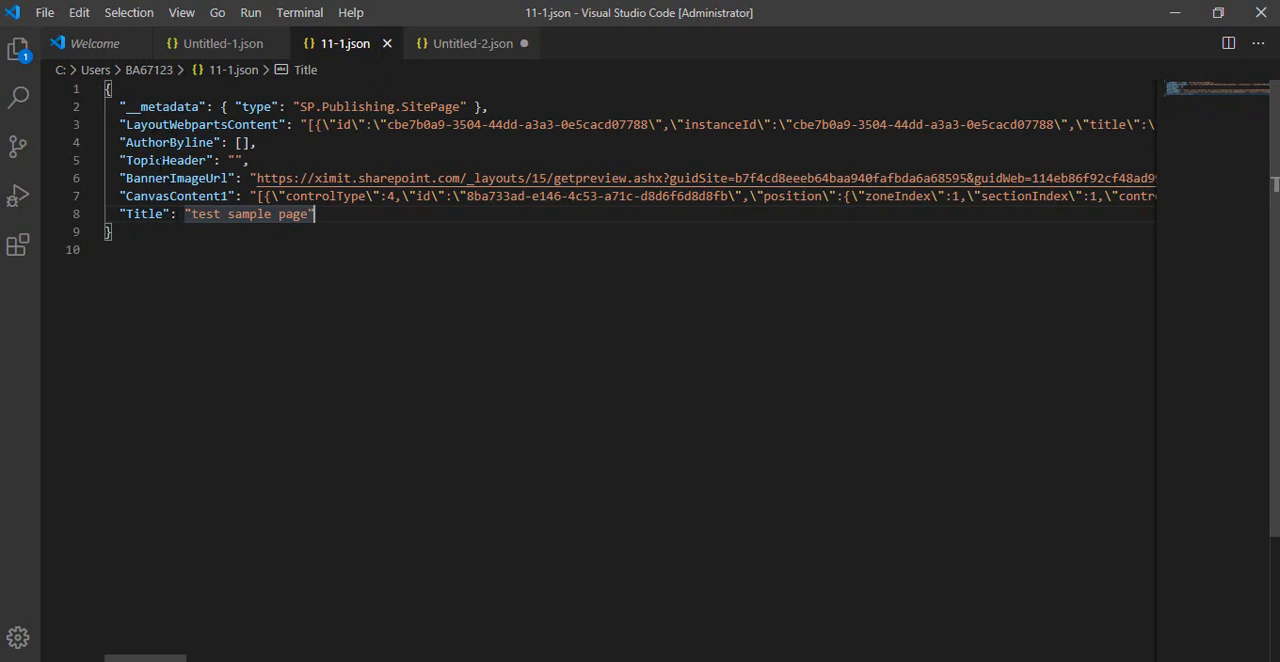
{"action": "left_click_drag", "start_coordinate": [148, 245], "coordinate": [106, 90]}
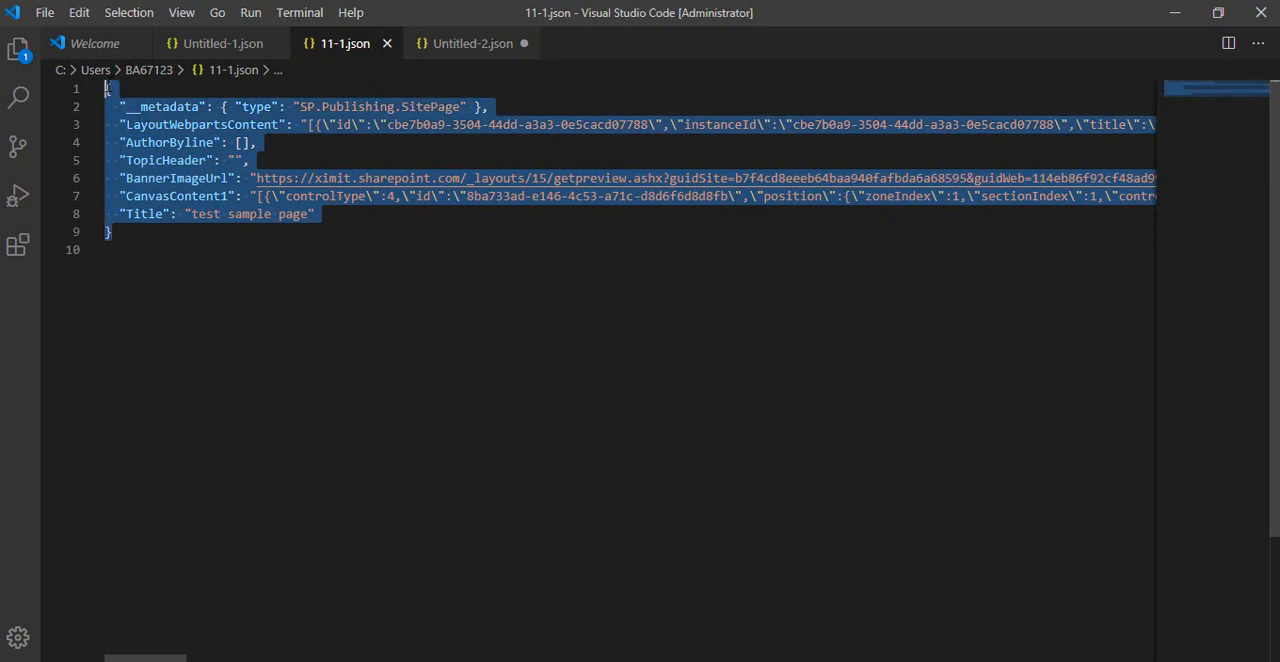
{"action": "left_click", "coordinate": [251, 273]}
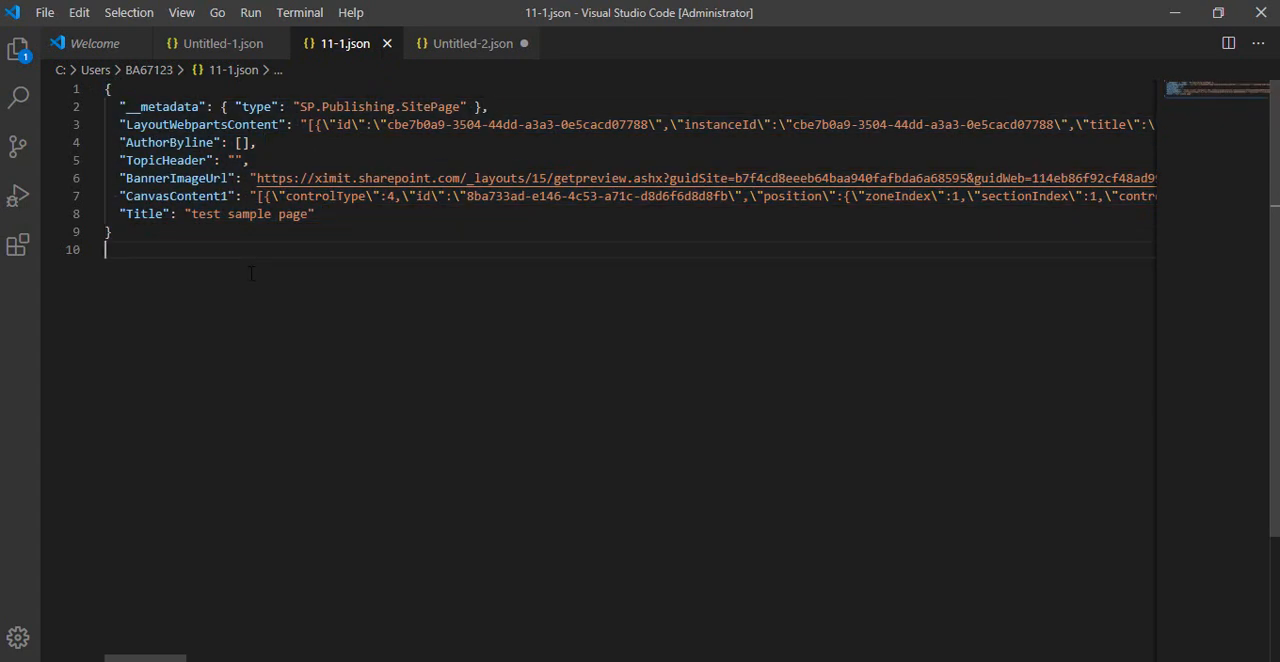
Switch back to the browser and close the developer tools and the page sharing suggestions.
{"action": "key", "text": "alt+Tab"}
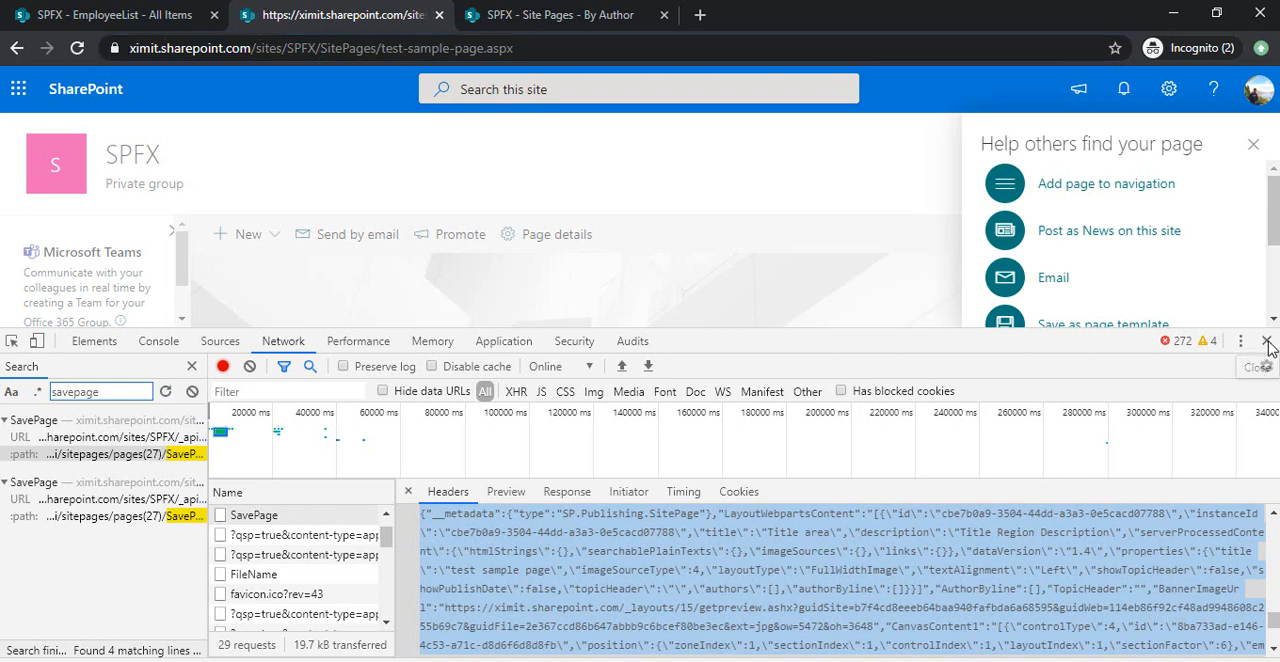
{"action": "left_click", "coordinate": [1267, 342]}
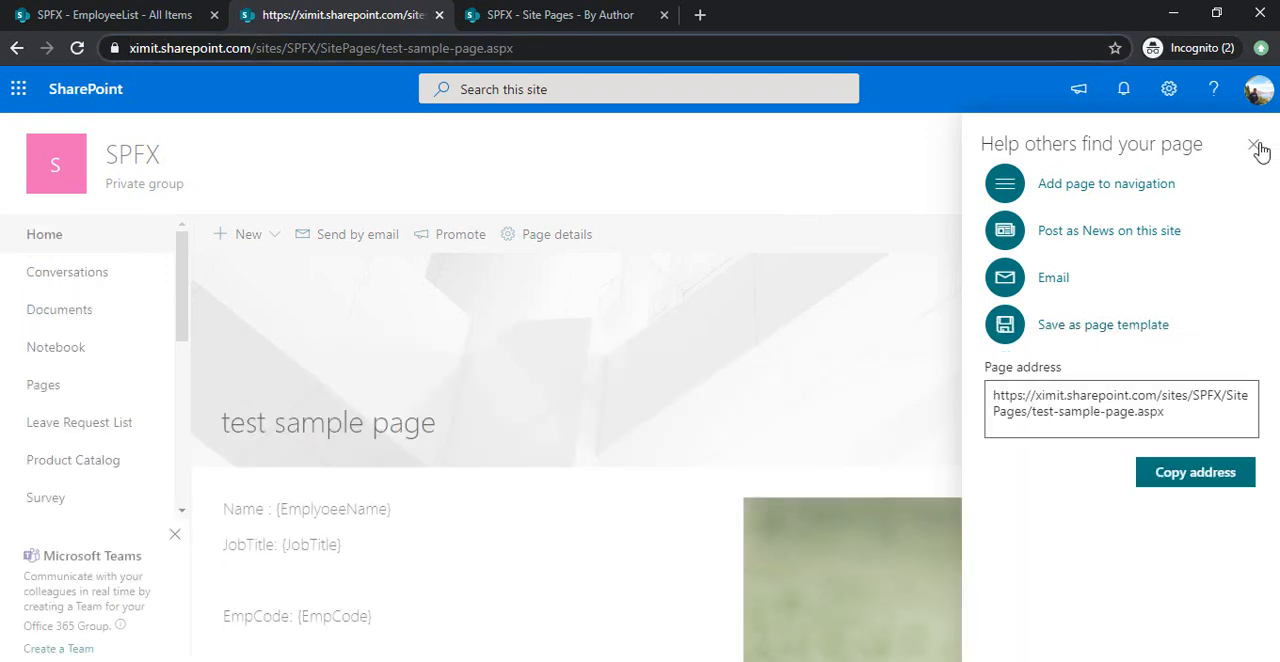
{"action": "left_click", "coordinate": [1254, 145]}
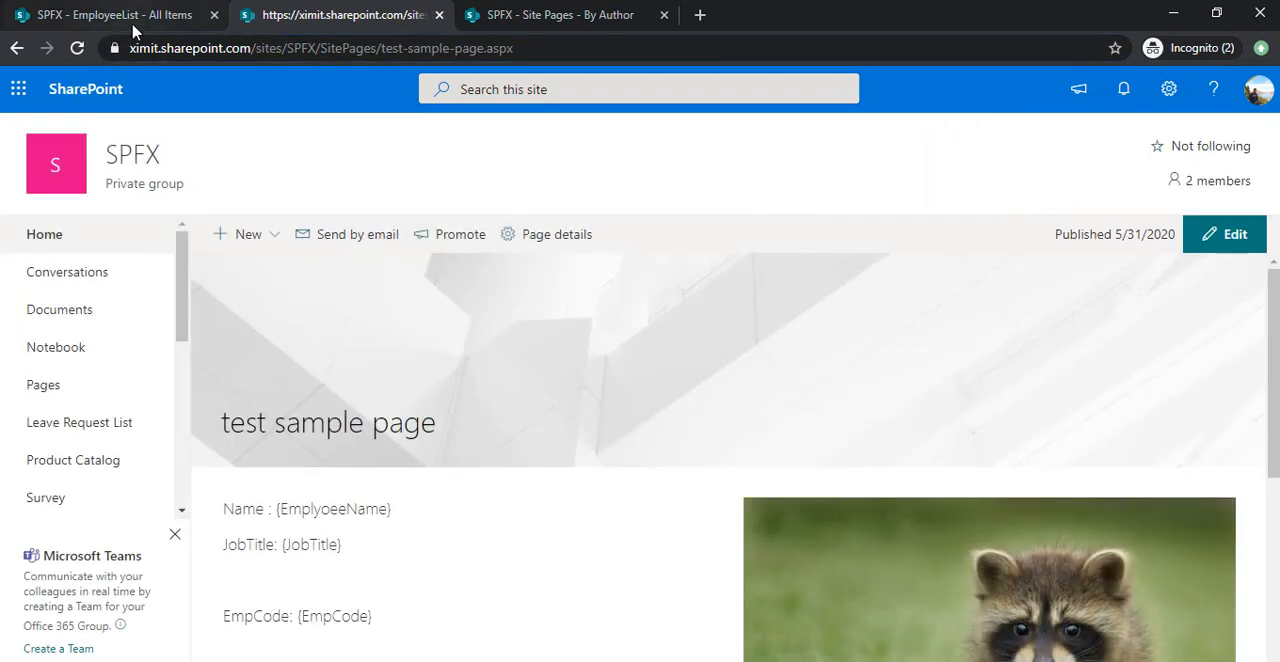
Delete the existing employee item from EmployeeList, and view the list's new item form before closing it.
{"action": "left_click", "coordinate": [95, 15]}
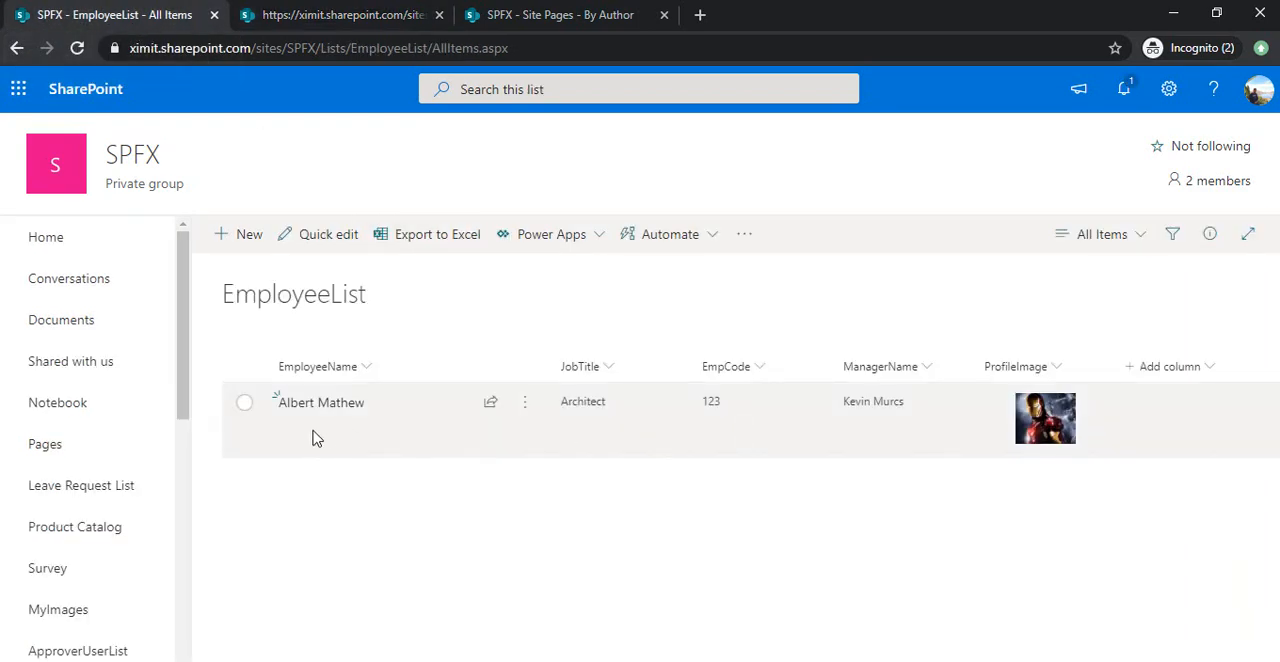
{"action": "left_click", "coordinate": [245, 405]}
{"action": "left_click", "coordinate": [470, 238]}
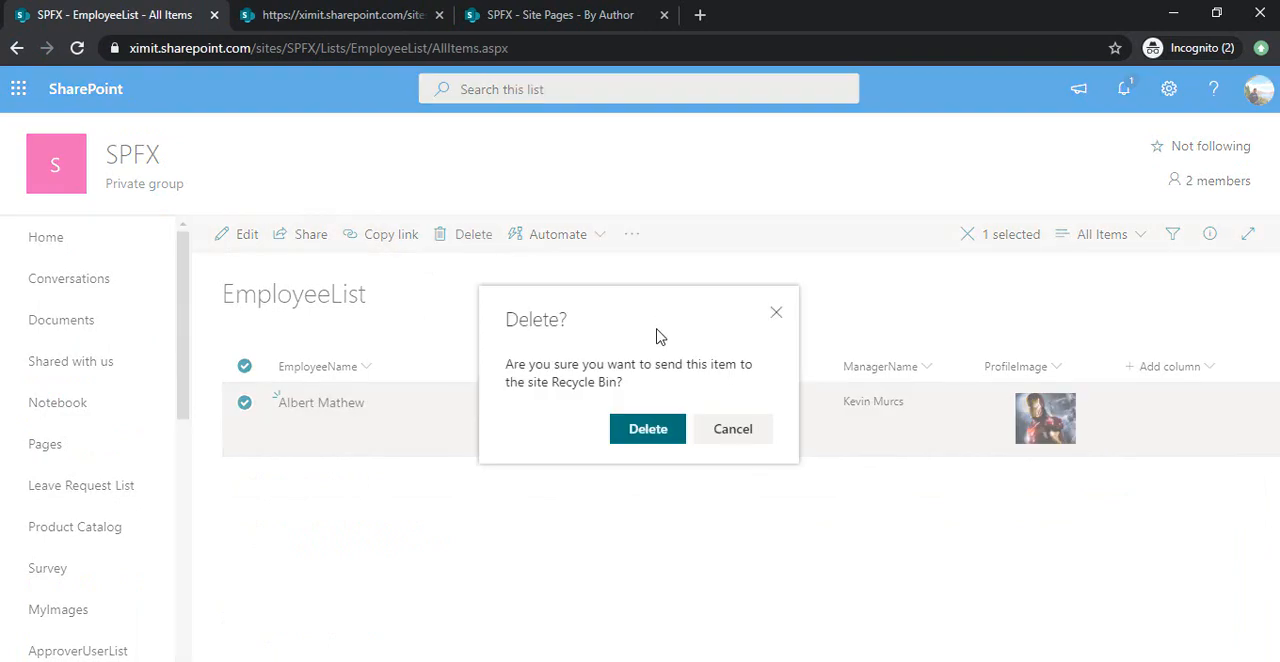
{"action": "left_click", "coordinate": [645, 430]}
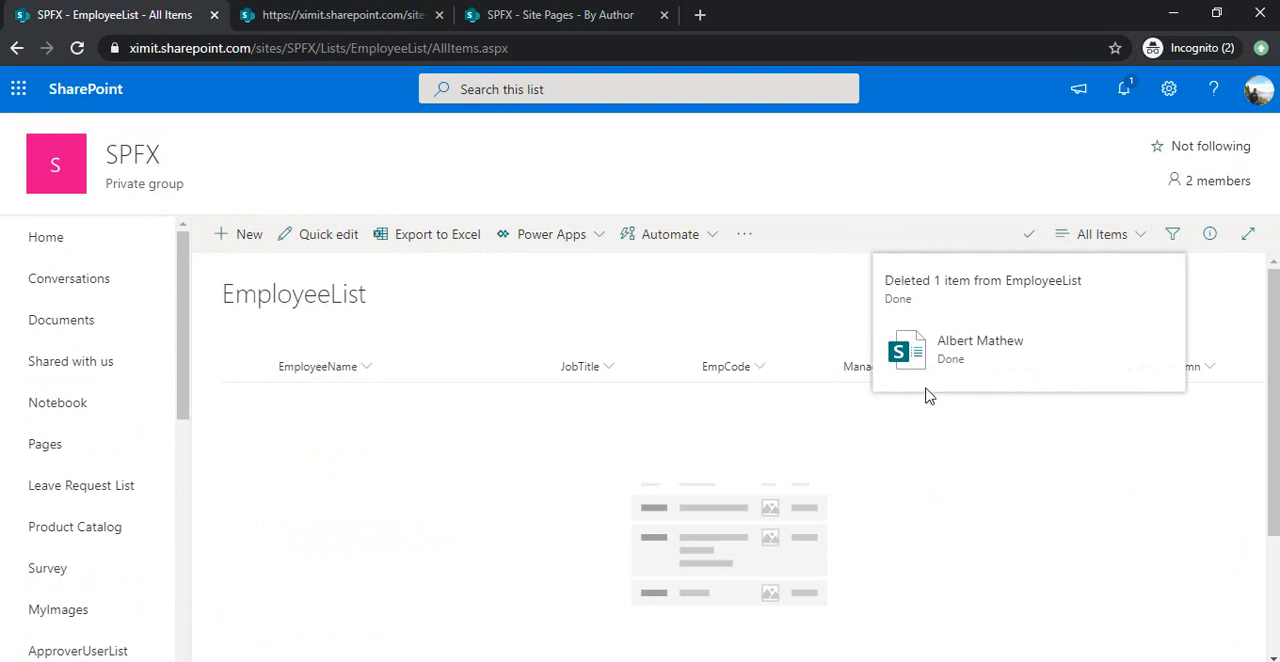
{"action": "left_click", "coordinate": [251, 252]}
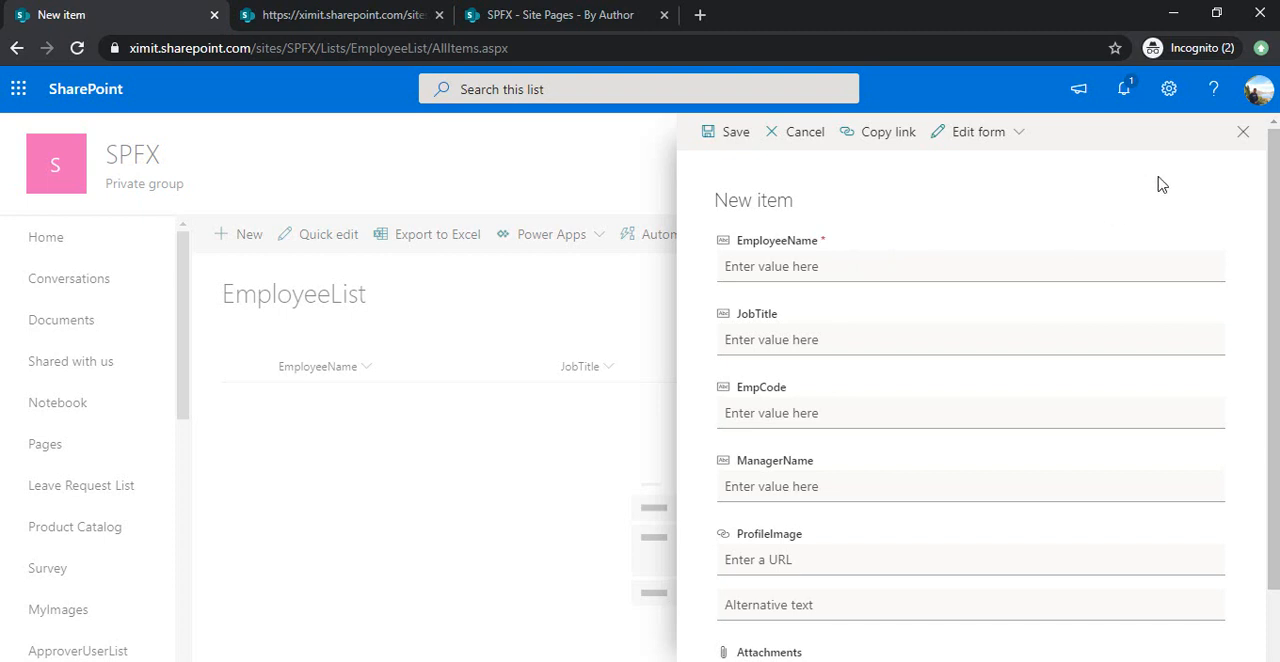
{"action": "left_click", "coordinate": [1241, 137]}
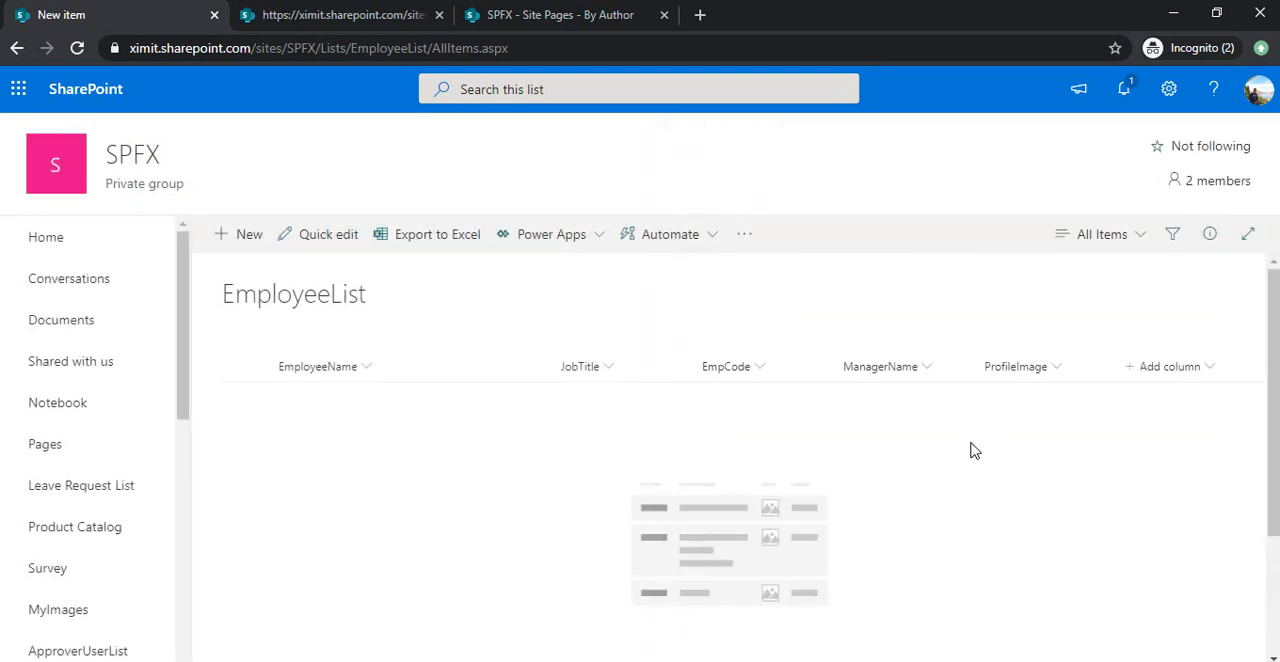
Open Microsoft Power Automate in a new browser tab and show the My flows list.
{"action": "left_click", "coordinate": [701, 16]}
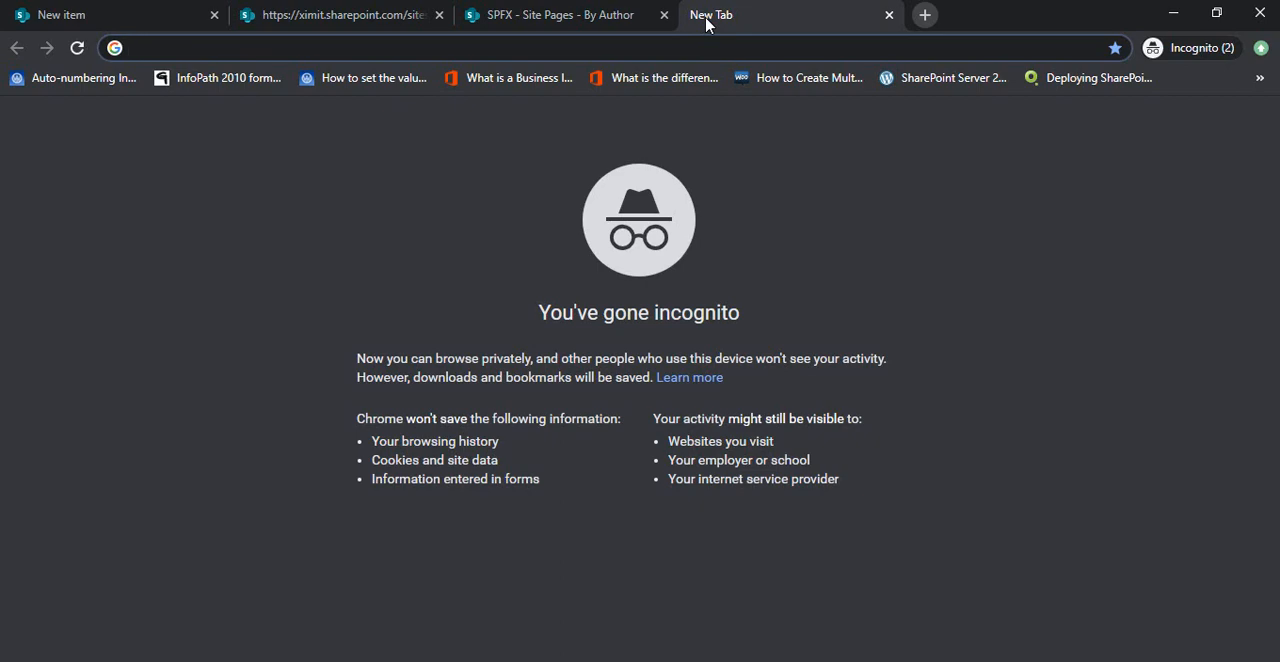
{"action": "type", "text": "ms"}
{"action": "key", "text": "BackSpace"}
{"action": "key", "text": "BackSpace"}
{"action": "type", "text": "flow"}
{"action": "key", "text": "Return"}
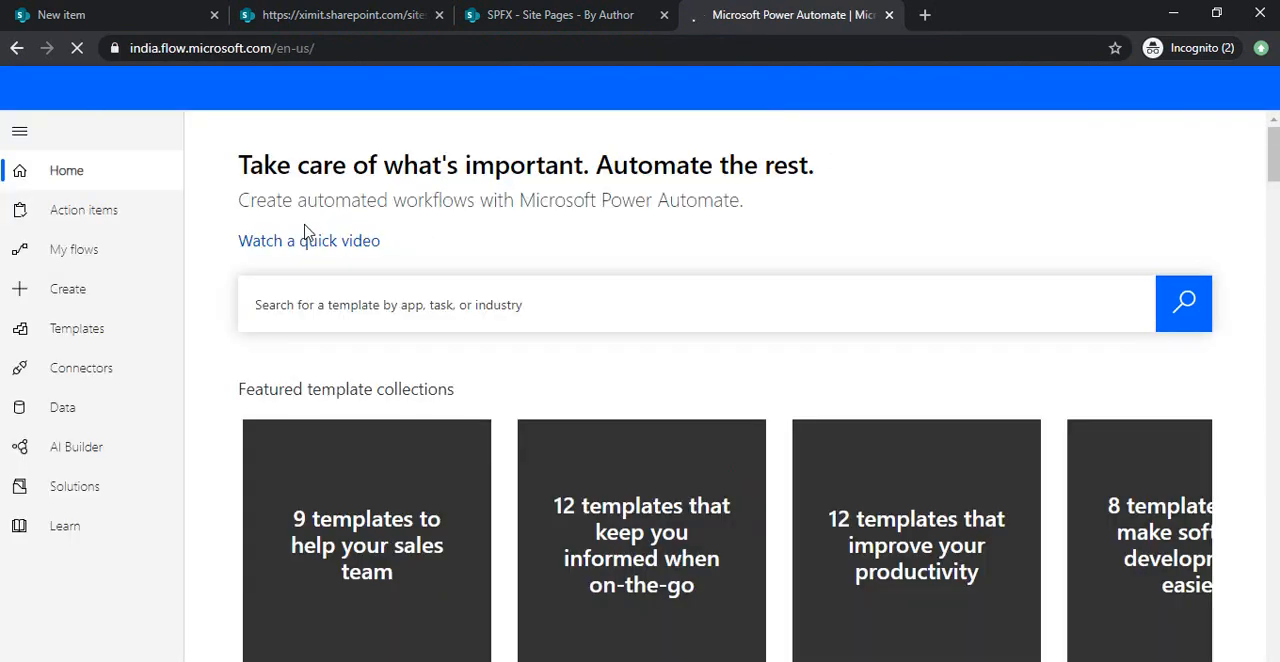
{"action": "left_click", "coordinate": [40, 264]}
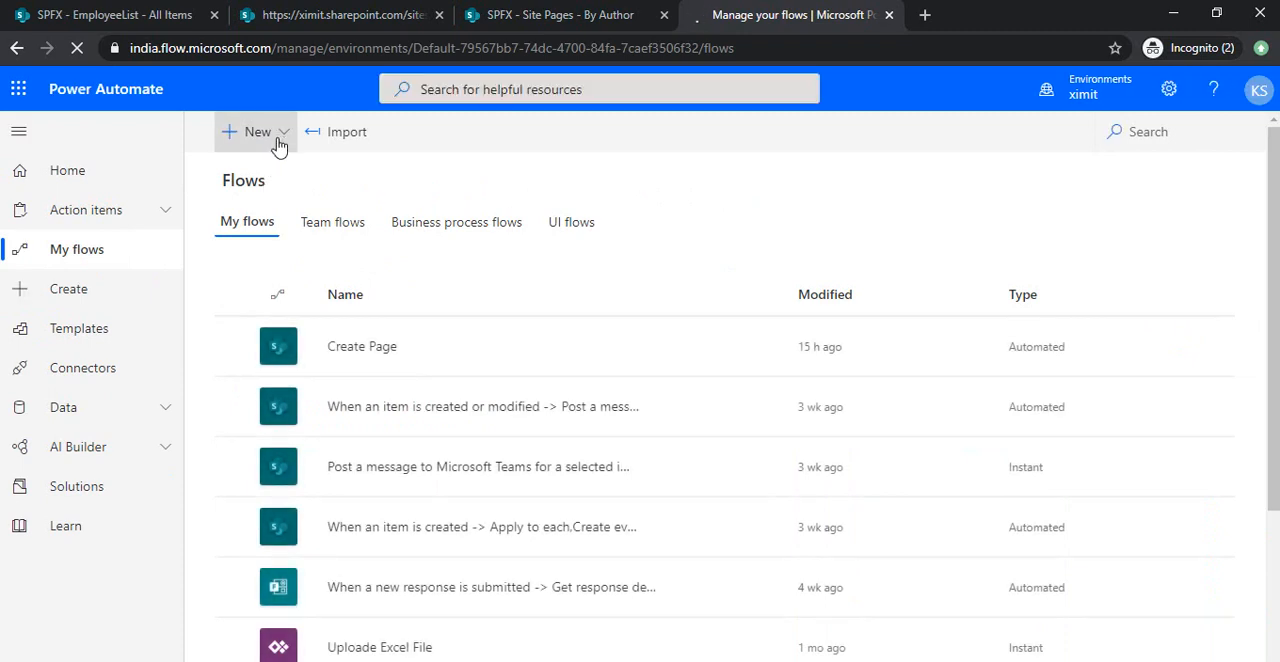
Start a new instant flow and skip its naming and trigger setup to get a blank, untitled flow.
{"action": "left_click", "coordinate": [272, 137]}
{"action": "left_click", "coordinate": [300, 279]}
{"action": "left_click", "coordinate": [843, 206]}
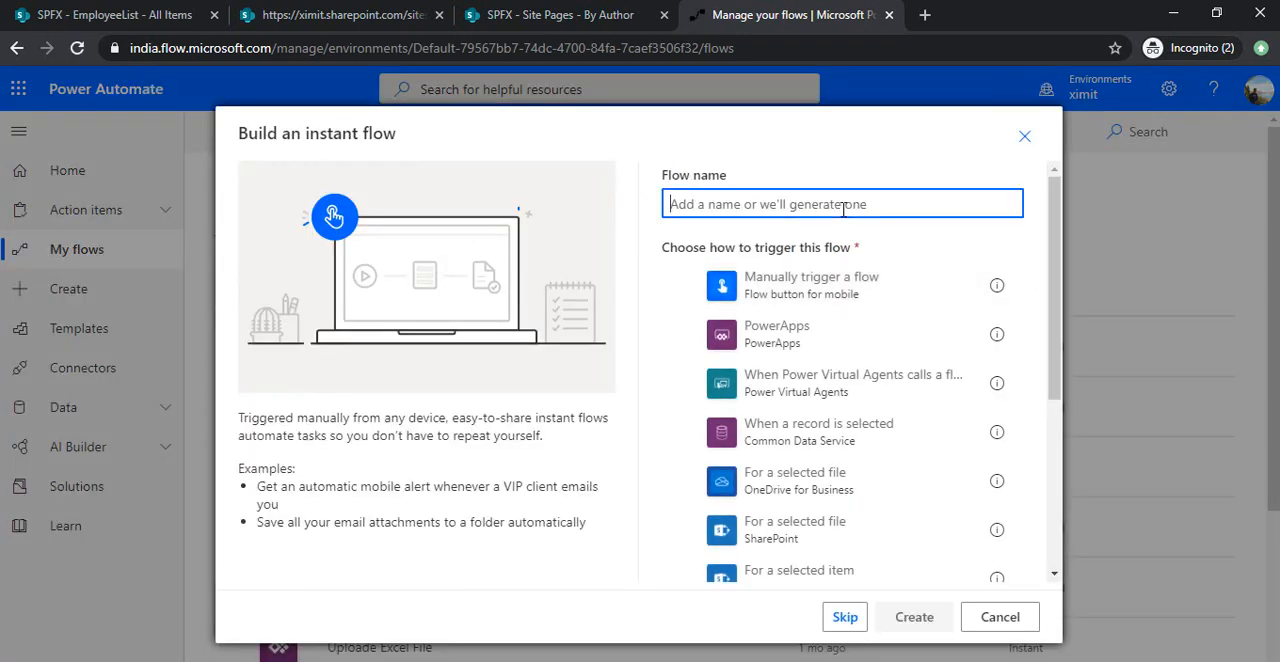
{"action": "type", "text": "CreatePag"}
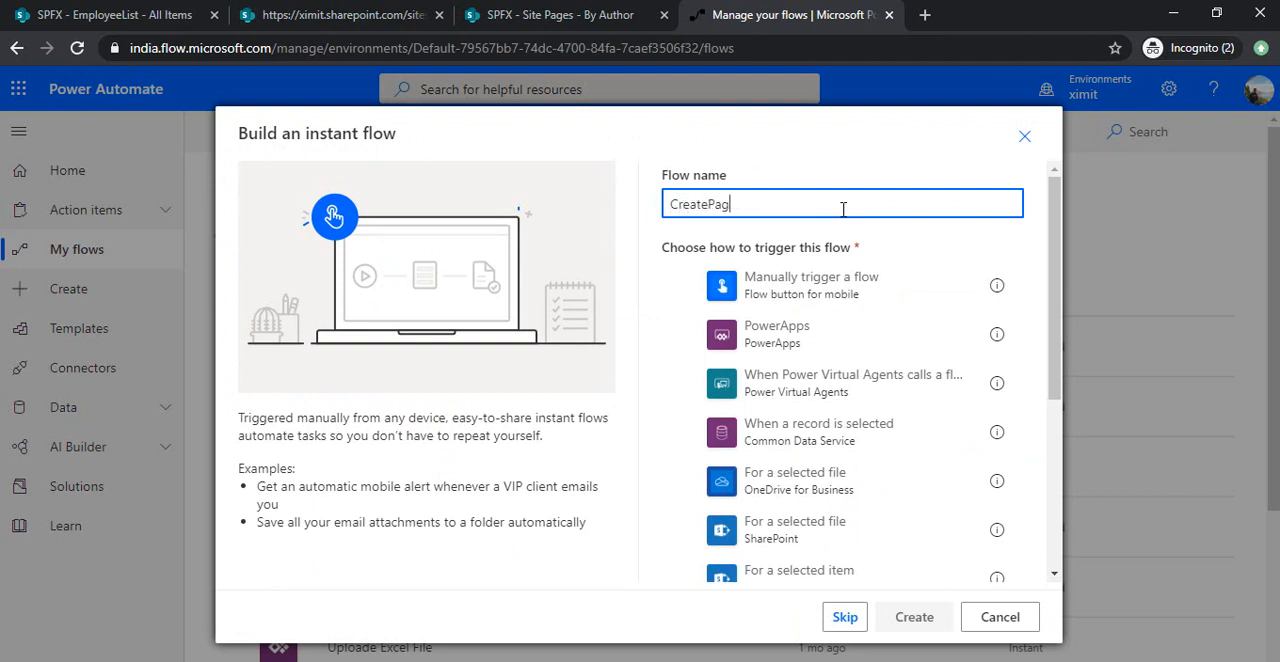
{"action": "type", "text": "esUAtEmployeeProfile"}
{"action": "key", "text": "ctrl+a"}
{"action": "left_click", "coordinate": [850, 622]}
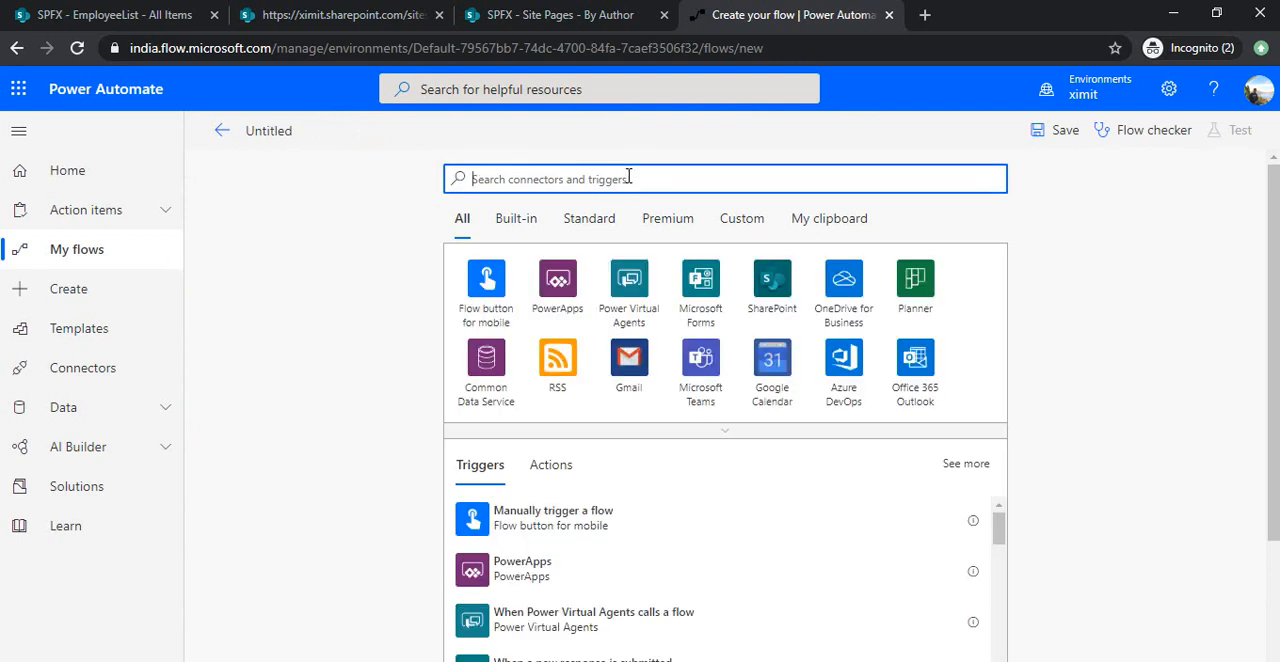
Find the SharePoint "When an item is created" trigger and add it to the flow.
{"action": "type", "text": "Whent item"}
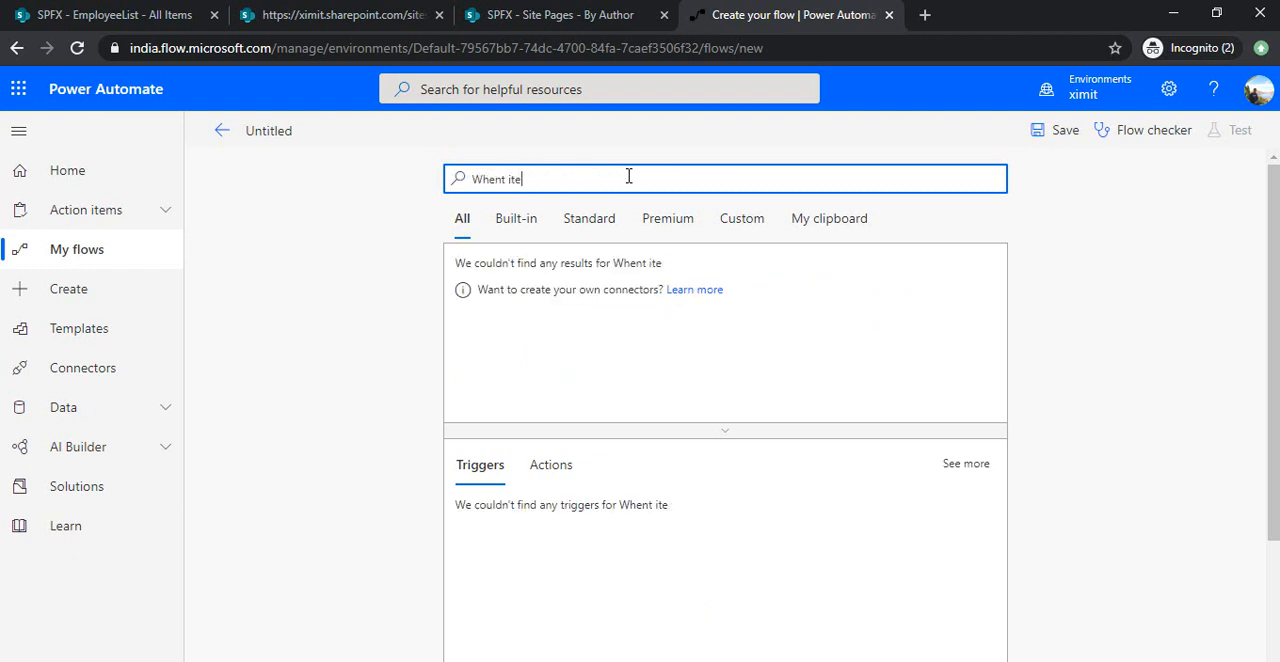
{"action": "key", "text": "BackSpace"}
{"action": "key", "text": "BackSpace"}
{"action": "key", "text": "BackSpace"}
{"action": "key", "text": "BackSpace"}
{"action": "key", "text": "BackSpace"}
{"action": "key", "text": "BackSpace"}
{"action": "type", "text": "item is create"}
{"action": "left_click", "coordinate": [580, 527]}
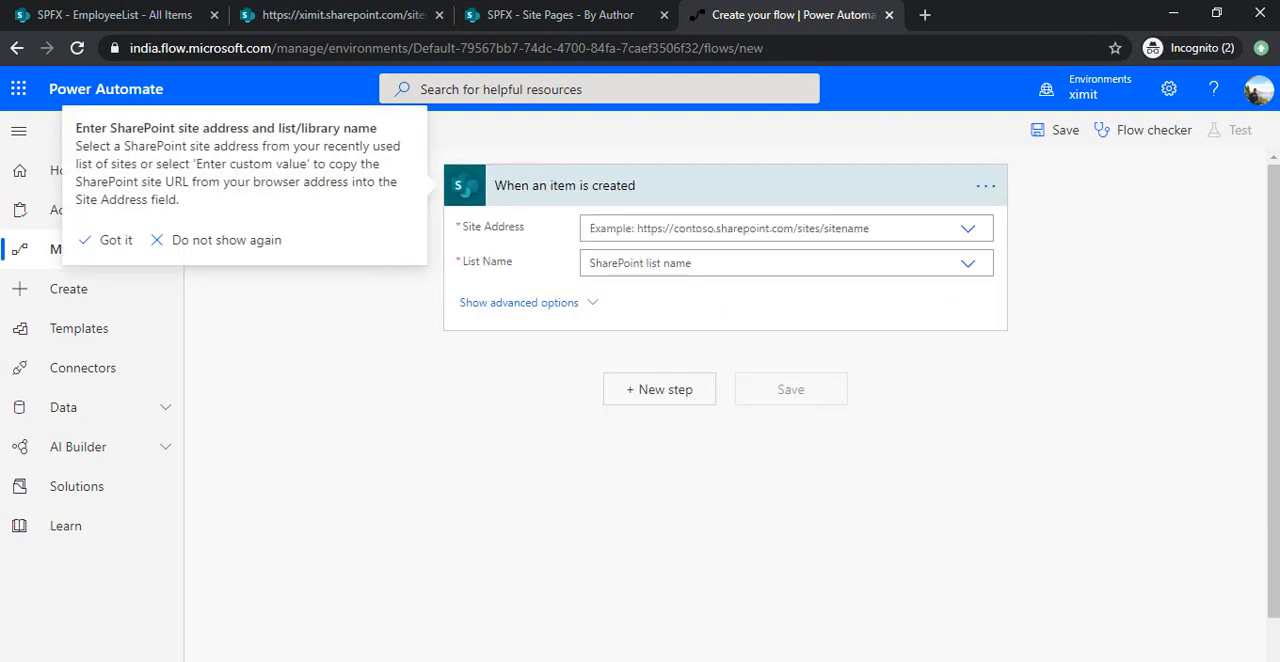
Check the planned steps in the PowerPoint file save page.pptx, and set the trigger's site to SPFX and its list to EmployeeList.
{"action": "left_click", "coordinate": [571, 661]}
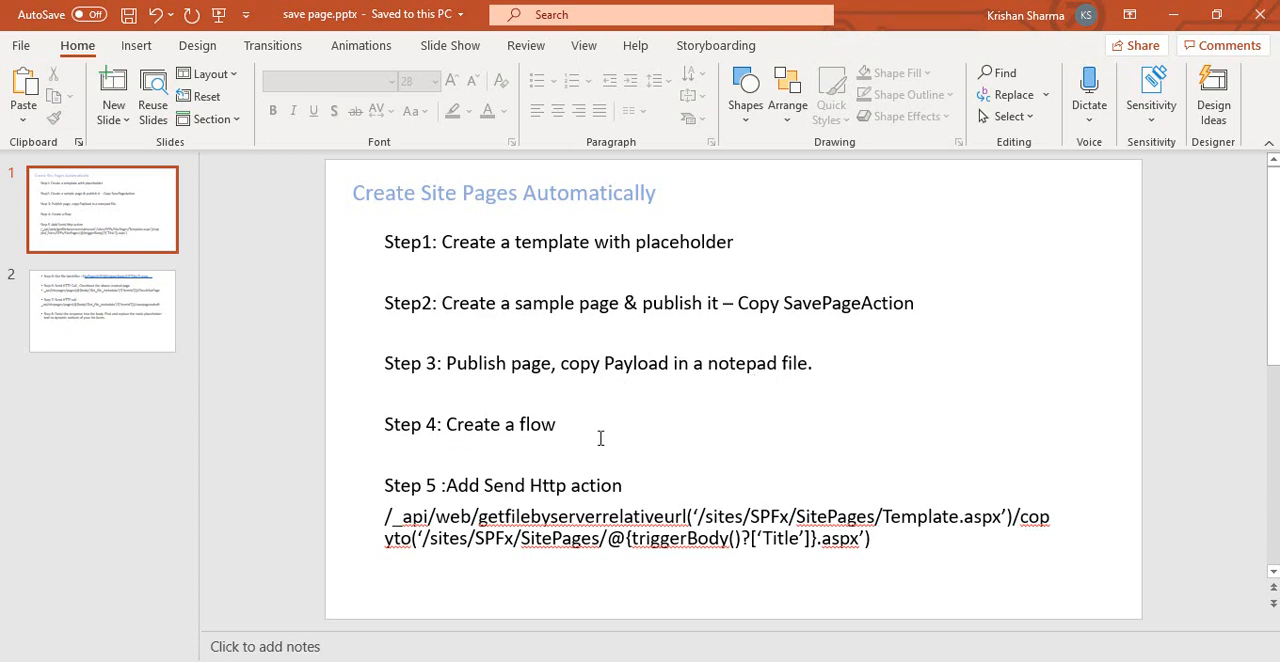
{"action": "key", "text": "alt+Tab"}
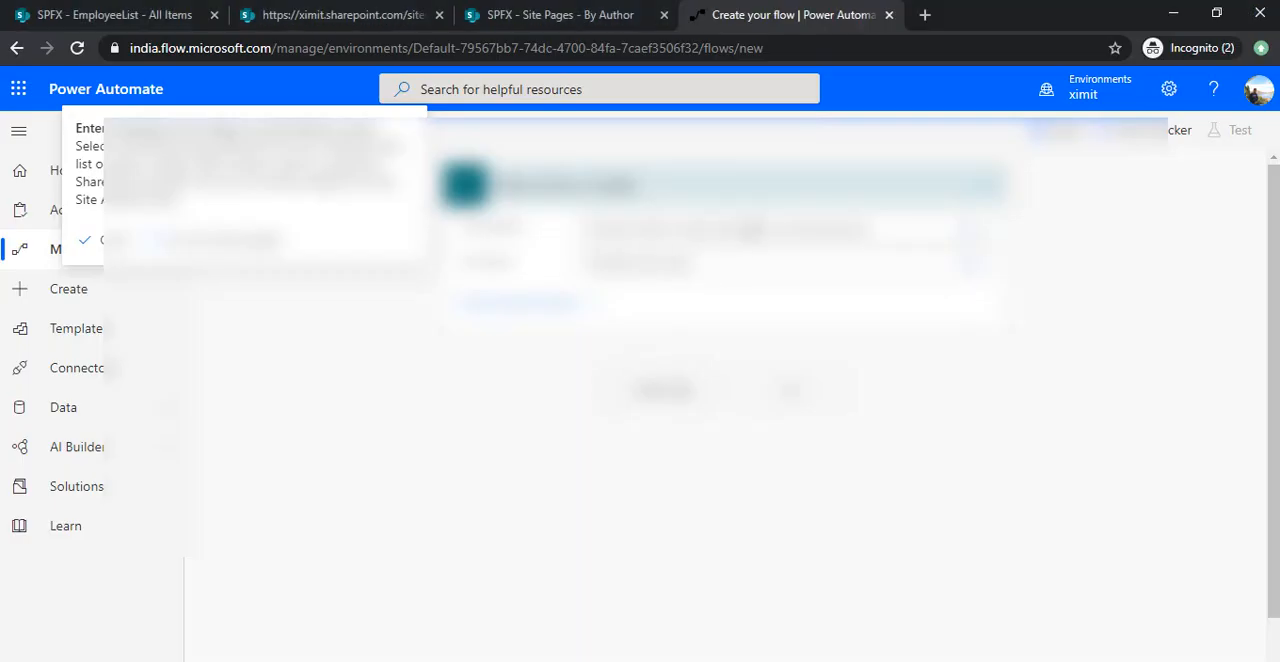
{"action": "left_click", "coordinate": [964, 240]}
{"action": "left_click", "coordinate": [965, 232]}
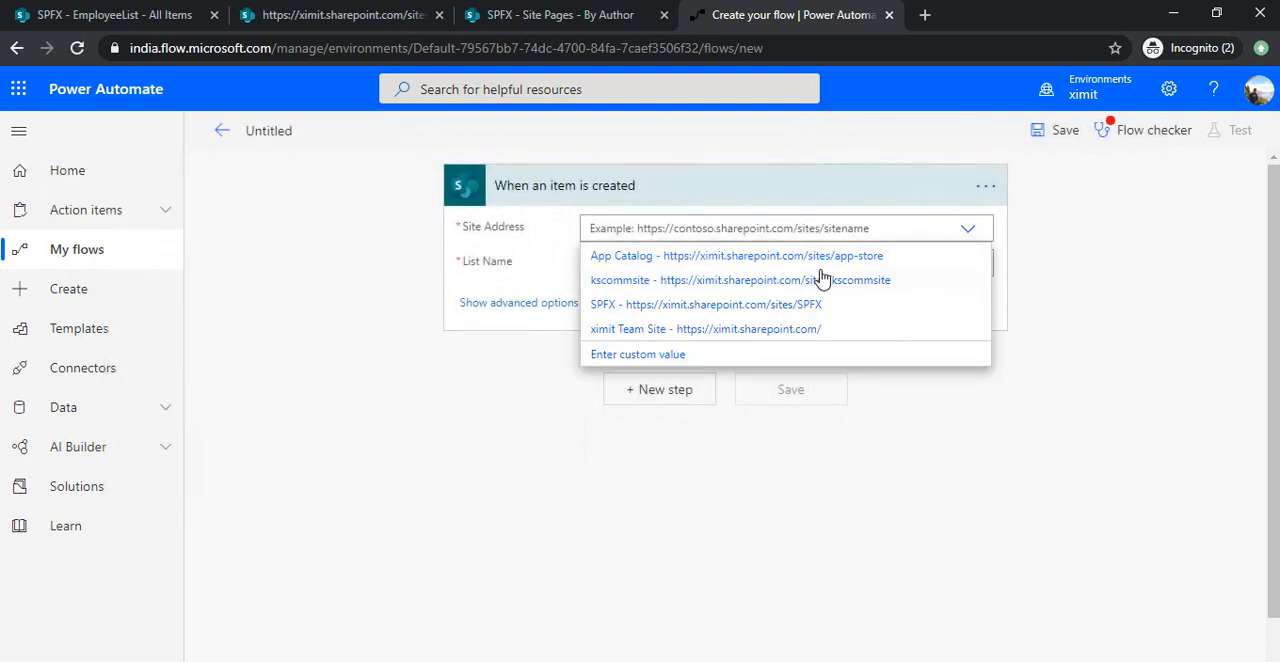
{"action": "left_click", "coordinate": [817, 304]}
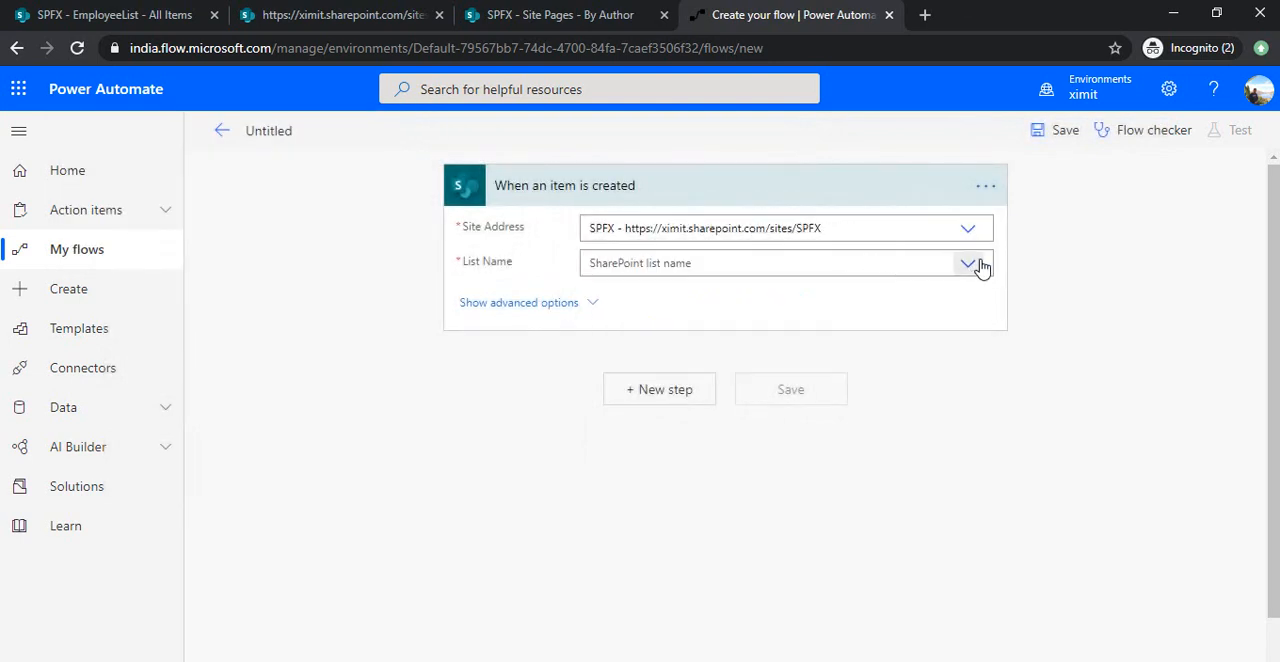
{"action": "left_click", "coordinate": [975, 266]}
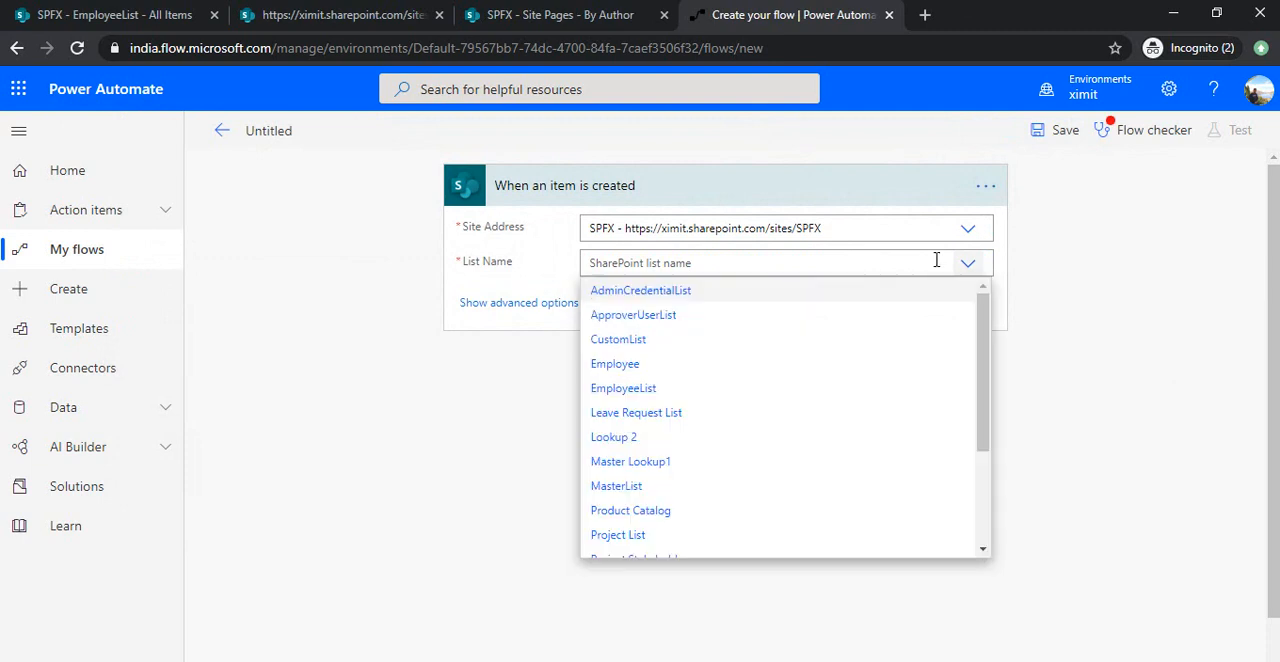
{"action": "left_click", "coordinate": [674, 390]}
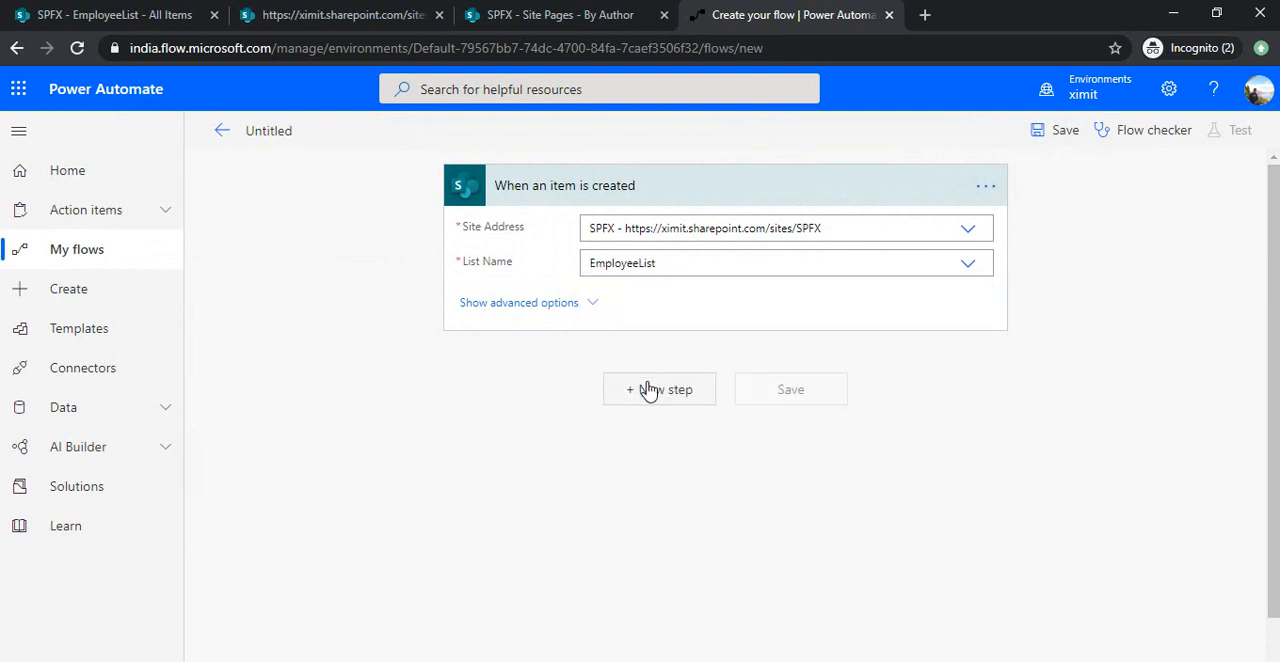
Add a "Send an HTTP request to SharePoint" action after the trigger and dismiss its site address hint permanently.
{"action": "left_click", "coordinate": [651, 392]}
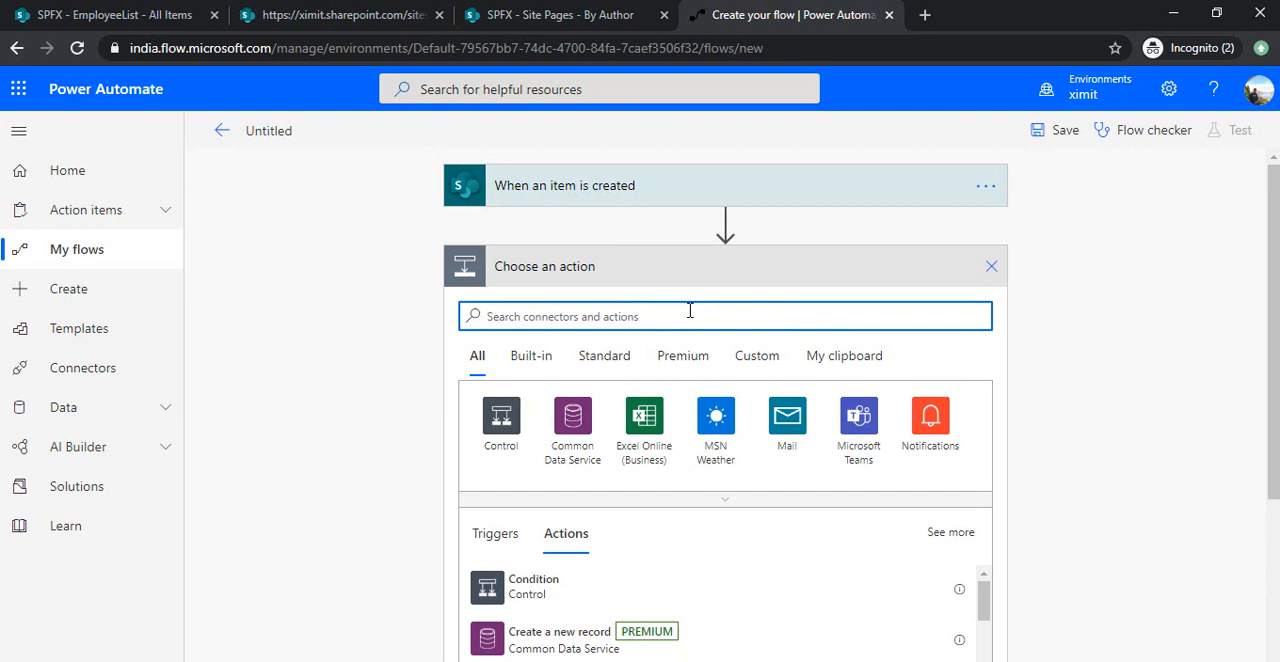
{"action": "type", "text": "Send"}
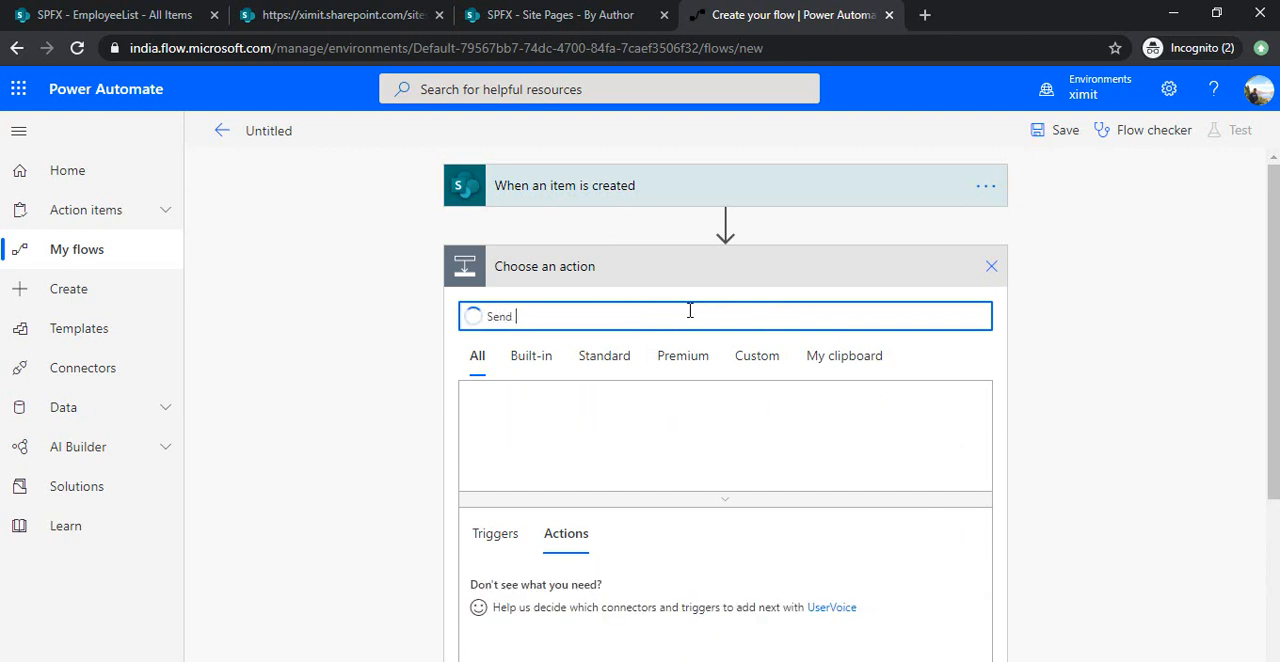
{"action": "type", "text": " http"}
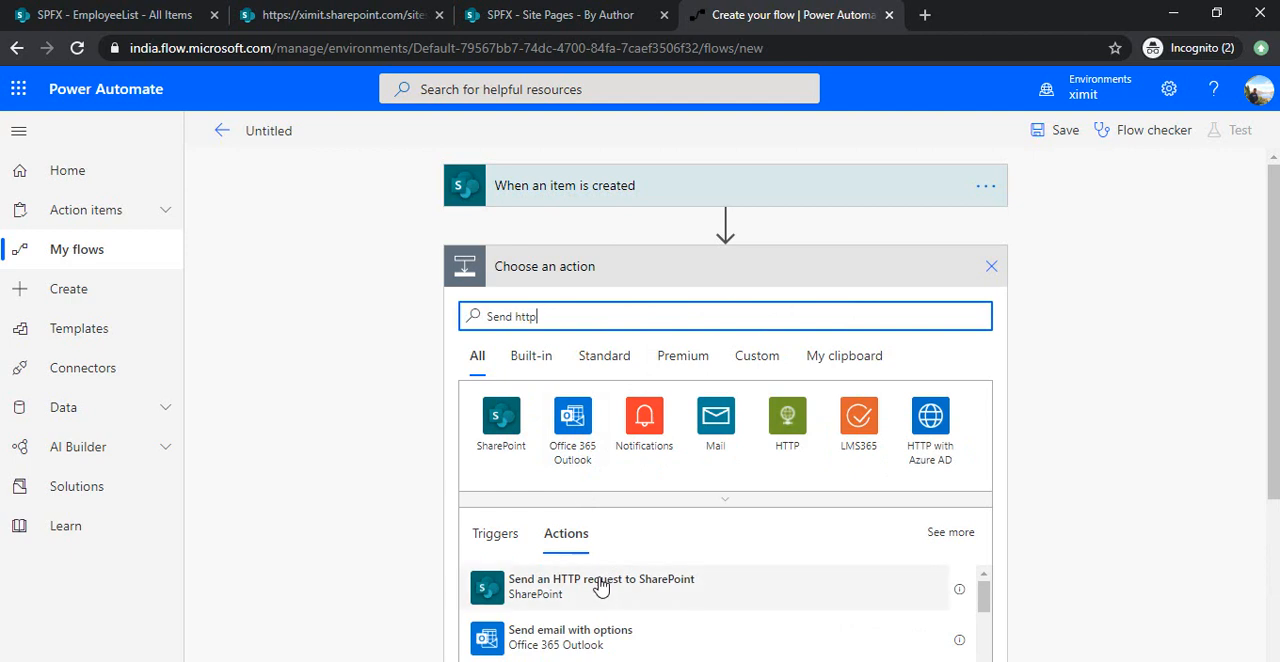
{"action": "left_click", "coordinate": [600, 587]}
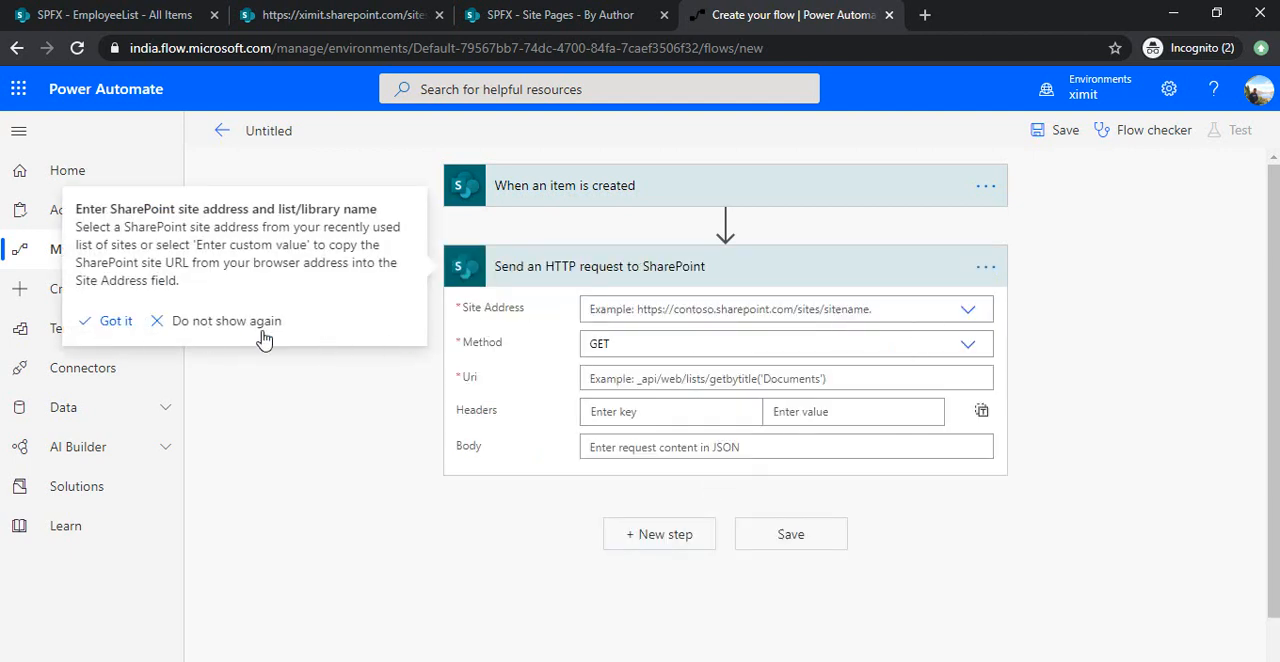
{"action": "left_click", "coordinate": [221, 321]}
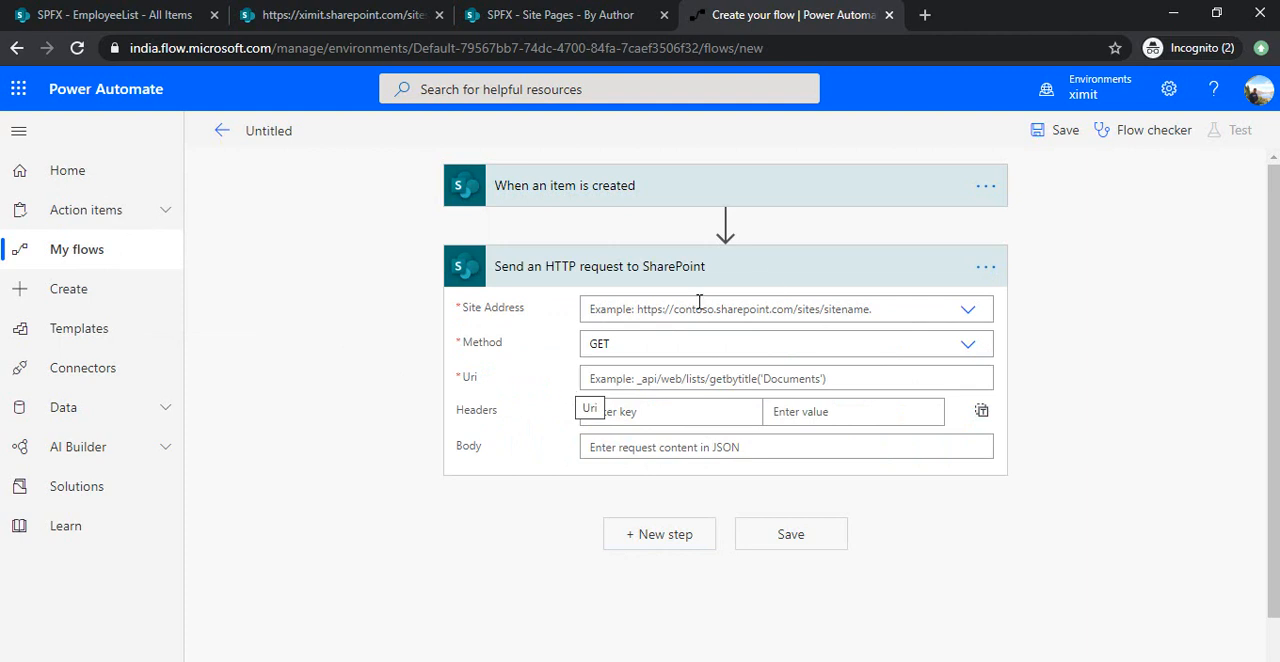
Set the HTTP request's method to POST and its site address to the SPFX site.
{"action": "left_click", "coordinate": [975, 348]}
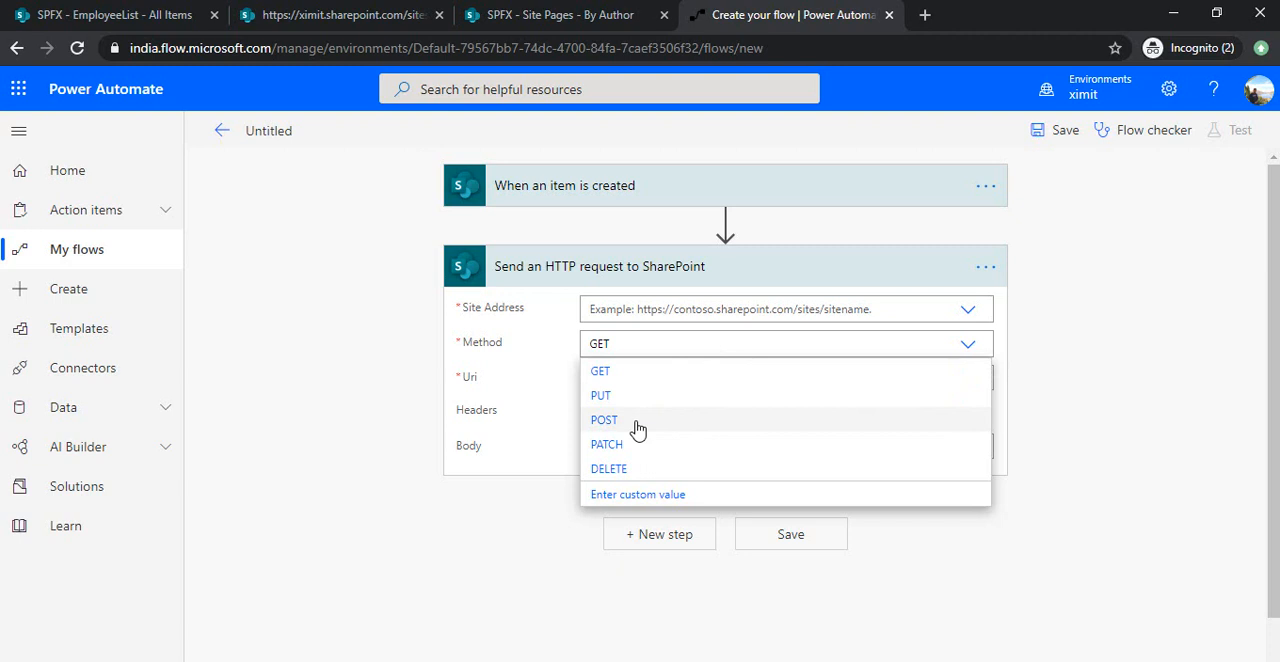
{"action": "left_click", "coordinate": [637, 420]}
{"action": "left_click", "coordinate": [967, 316]}
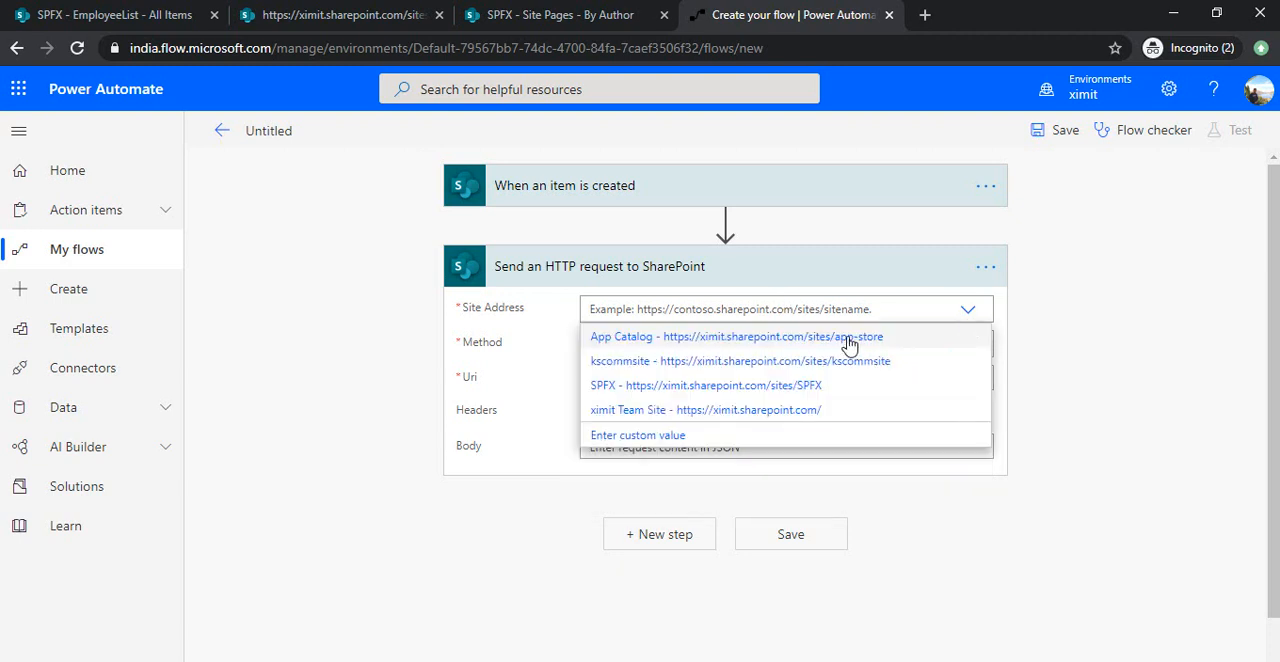
{"action": "left_click", "coordinate": [771, 386]}
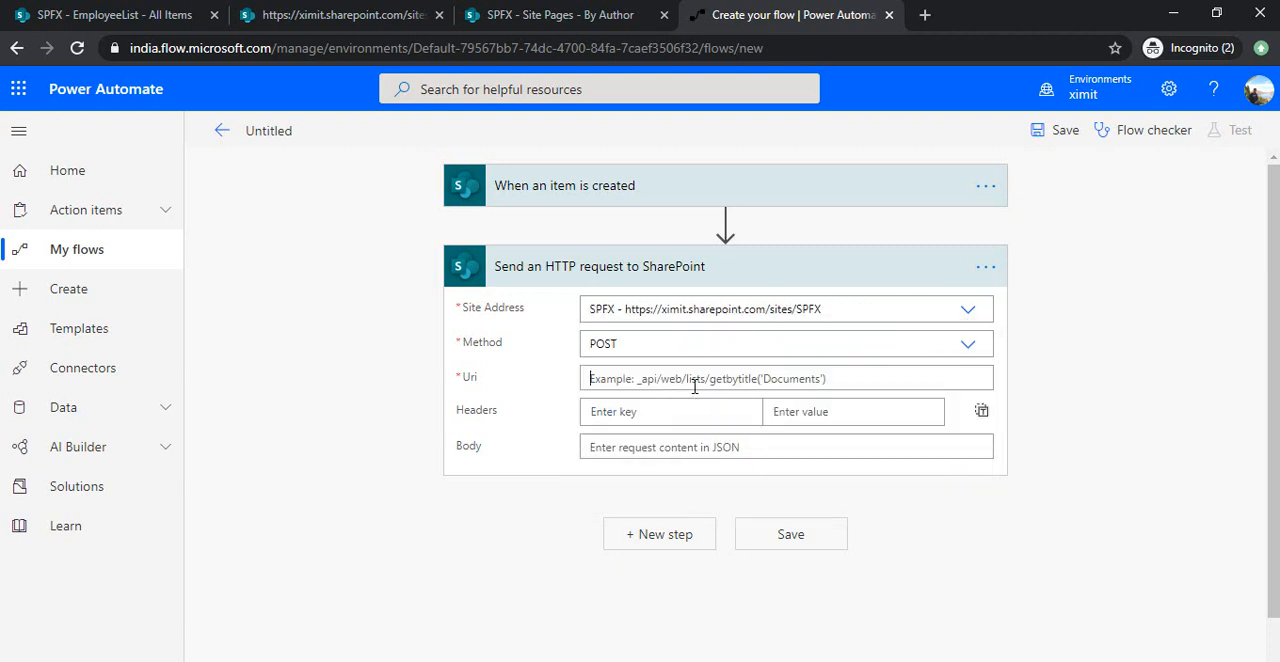
Switch to the PowerPoint slide and change the template file name in the Step 5 request address to EmployeeTemplate.aspx.
{"action": "left_click", "coordinate": [694, 386]}
{"action": "key", "text": "alt+Tab"}
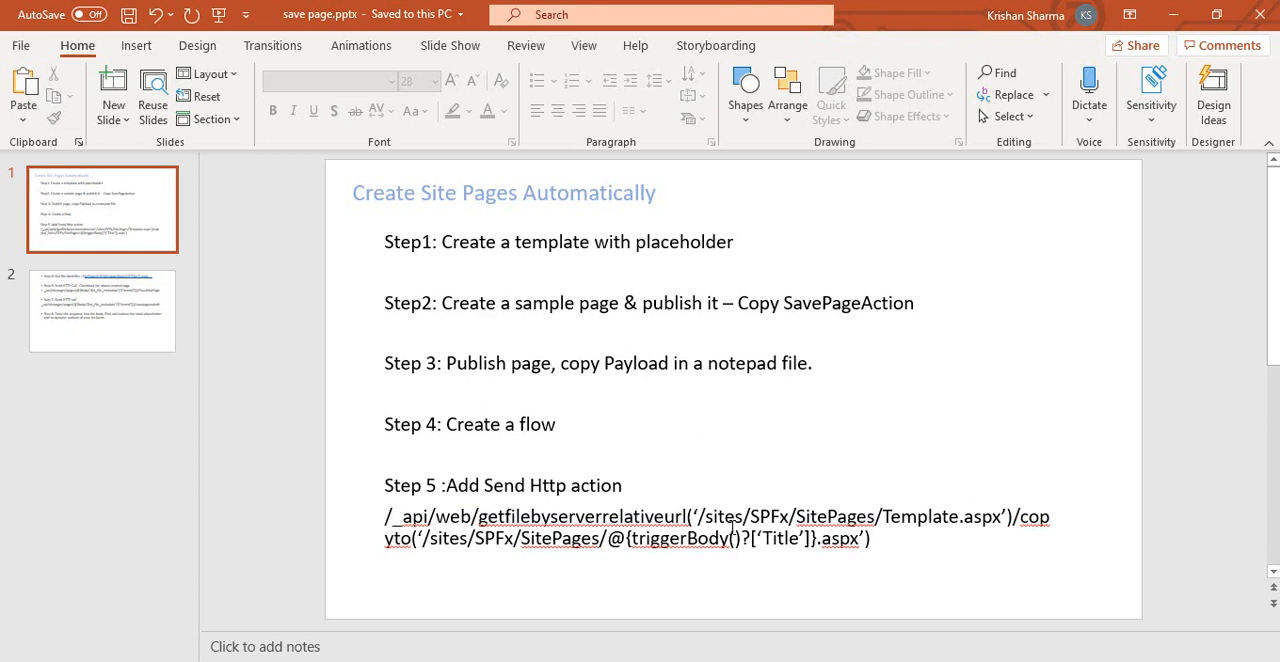
{"action": "left_click", "coordinate": [918, 517]}
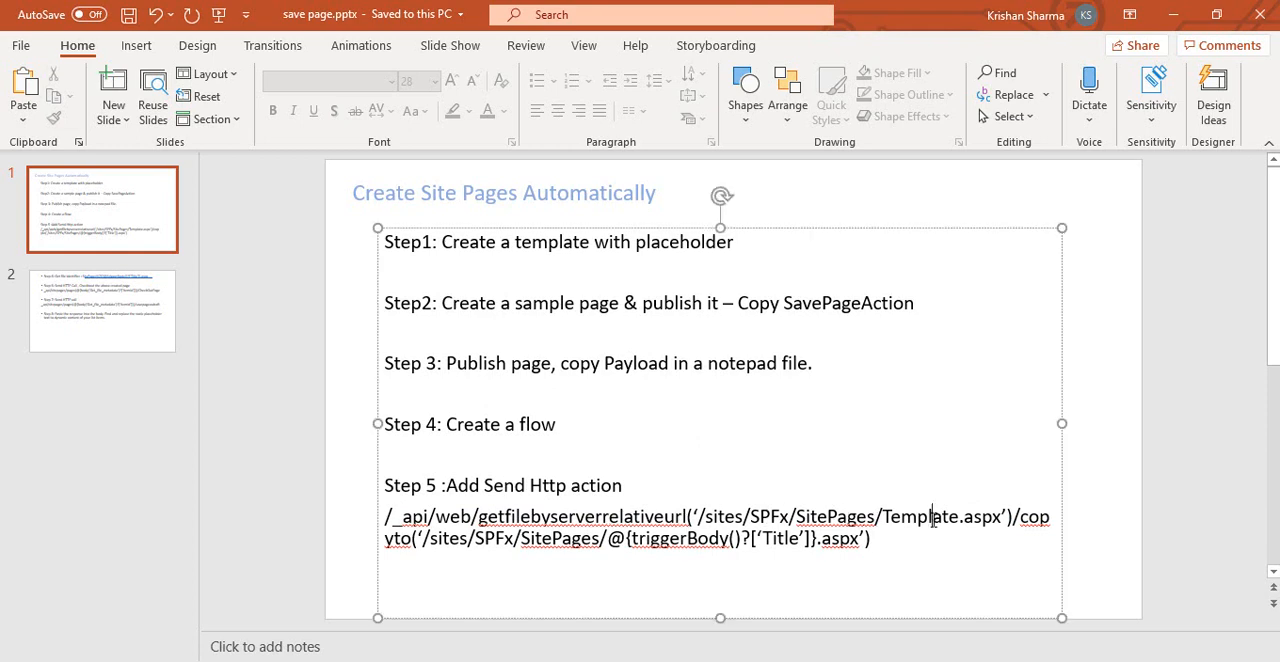
{"action": "left_click", "coordinate": [883, 516]}
{"action": "type", "text": "Employee"}
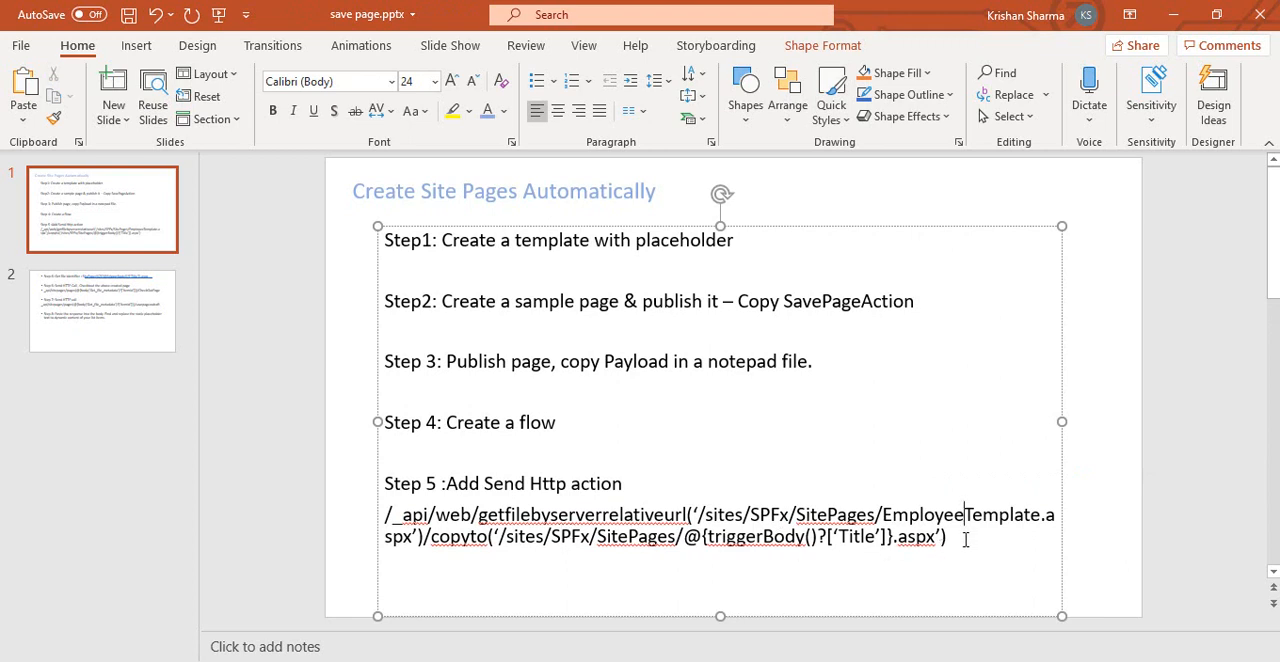
Copy the full Step 5 request address from the slide and return to the HTTP request's empty Uri in Power Automate.
{"action": "key", "text": "shift+Up"}
{"action": "key", "text": "shift+Up"}
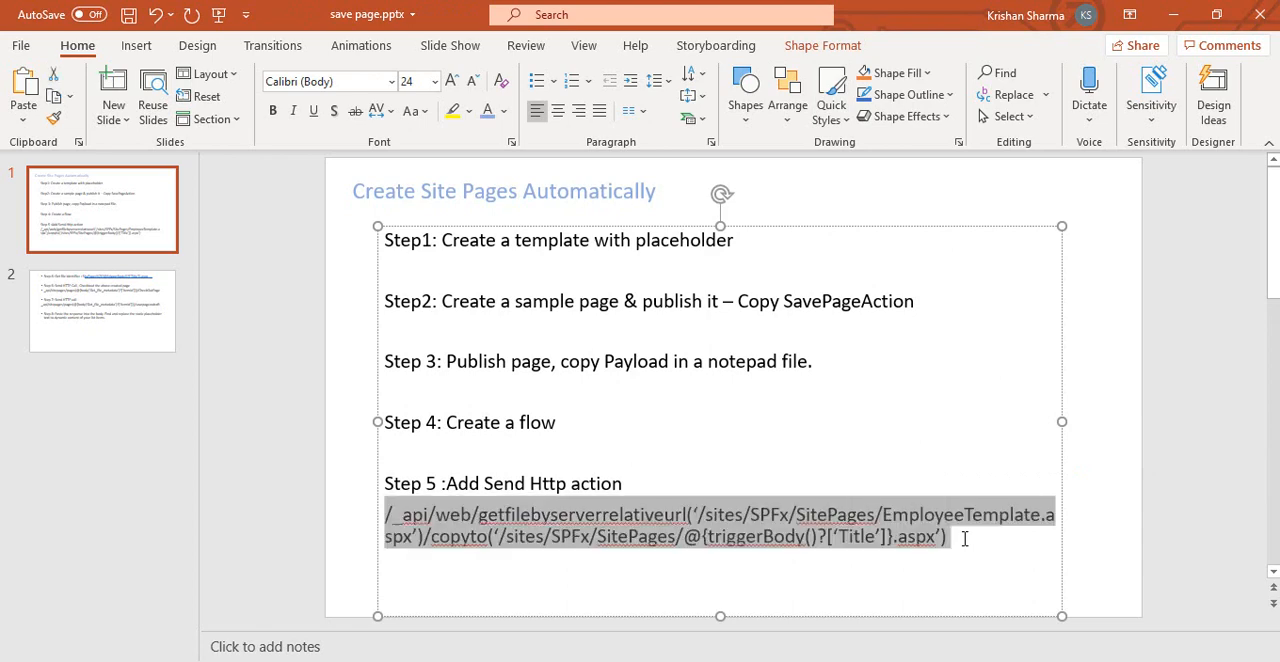
{"action": "key", "text": "alt+Tab"}
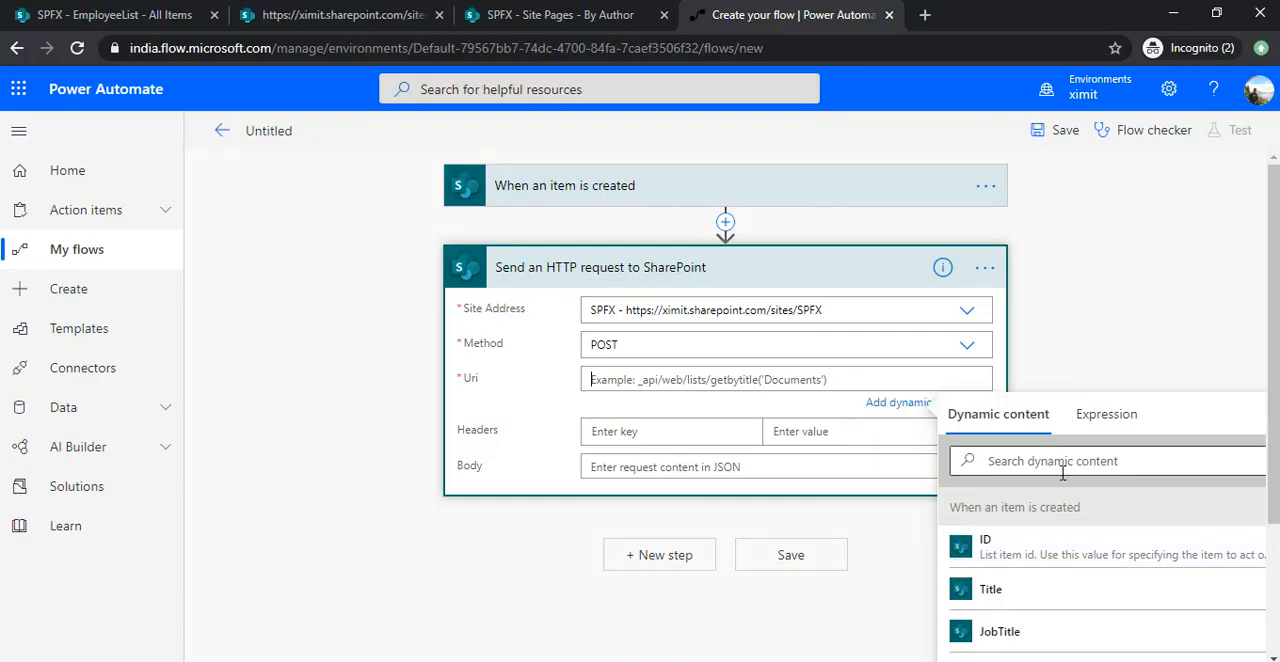
{"action": "left_click", "coordinate": [1102, 420]}
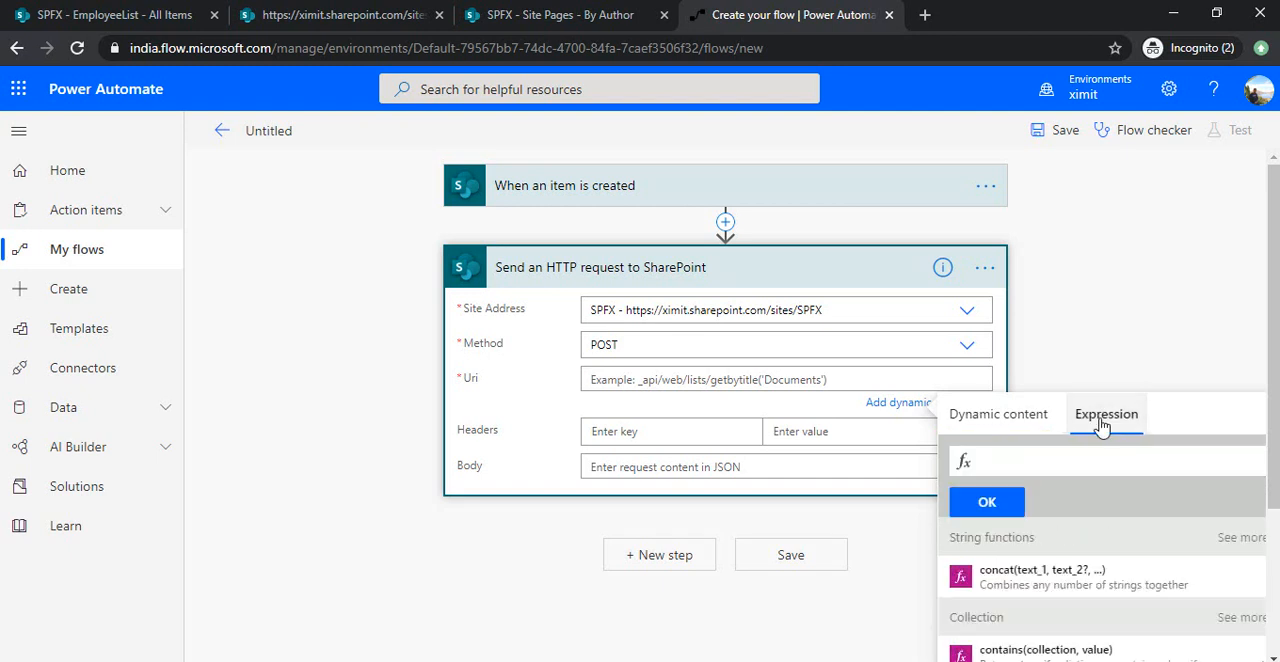
{"action": "left_click", "coordinate": [1041, 458]}
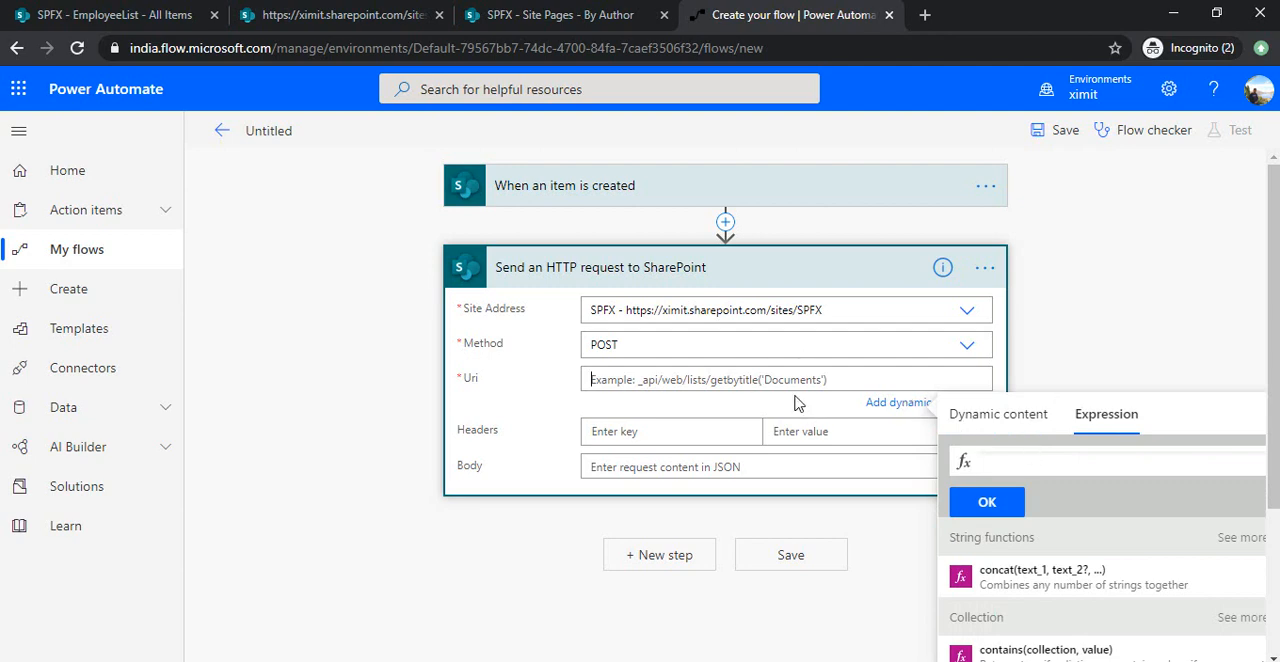
{"action": "key", "text": "alt+Tab"}
{"action": "right_click", "coordinate": [659, 518]}
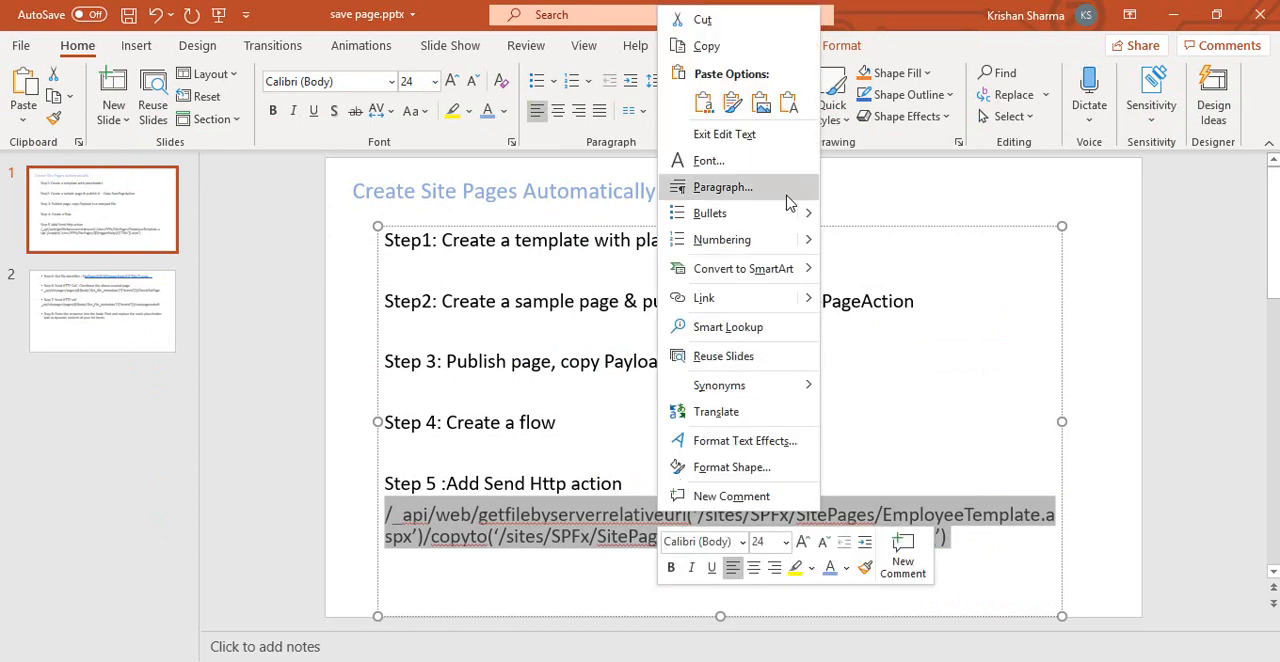
{"action": "left_click", "coordinate": [706, 46]}
{"action": "key", "text": "alt+Tab"}
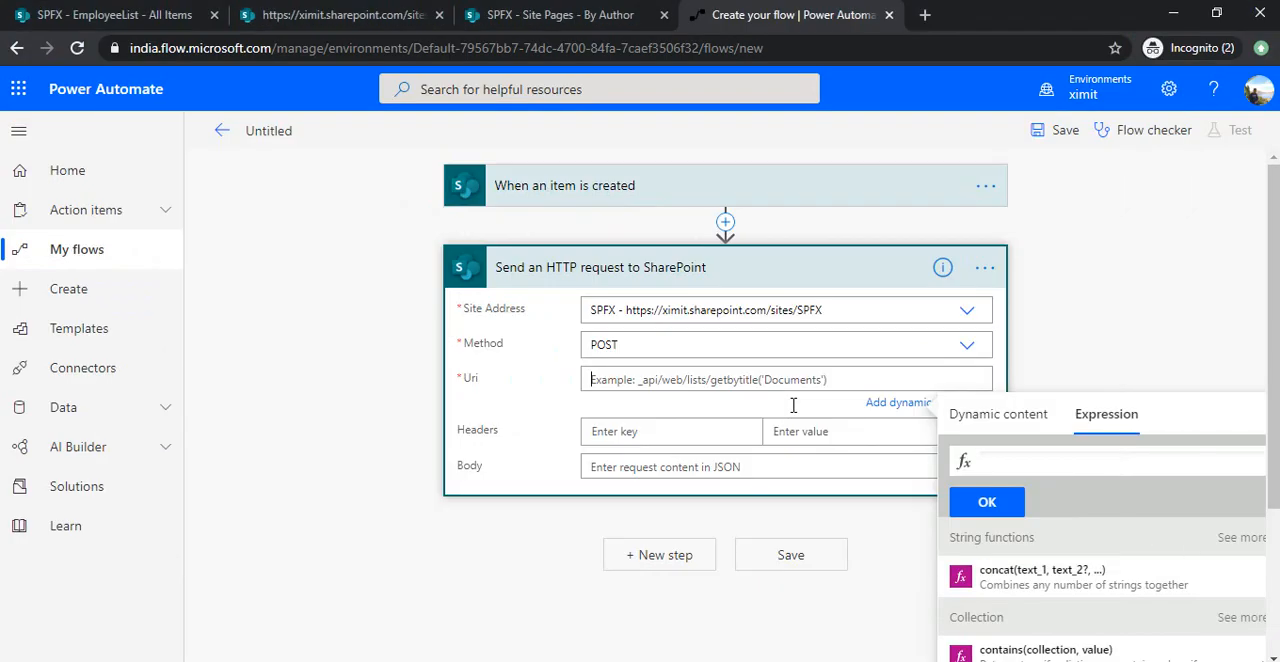
Set the HTTP request's Uri to /_api/web/getfilebyserverrelativeurl('/sites/spfx/sitepages/employeetemplate.aspx')/copyto('/sites/spfx/sitepages/[Title].aspx'), with the trigger's Title as dynamic content.
{"action": "left_click", "coordinate": [1043, 463]}
{"action": "left_click", "coordinate": [763, 381]}
{"action": "type", "text": "_api/"}
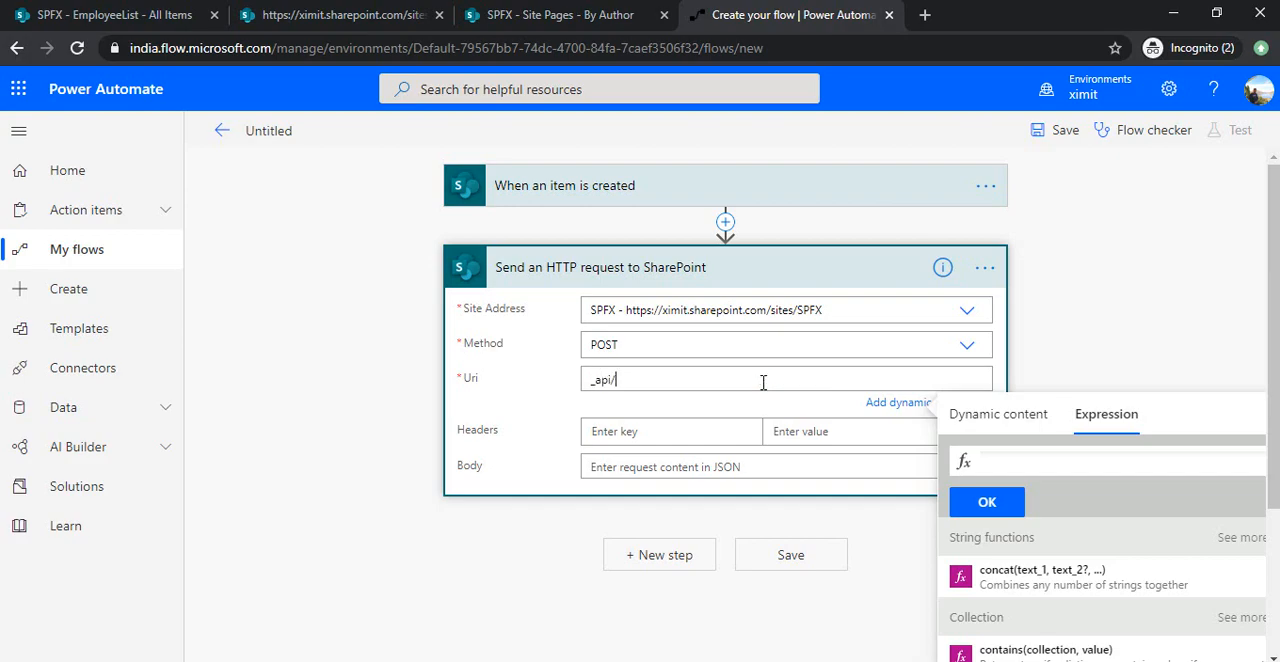
{"action": "key", "text": "alt+Tab"}
{"action": "key", "text": "alt+Tab"}
{"action": "type", "text": "/"}
{"action": "key", "text": "End"}
{"action": "type", "text": "web/get"}
{"action": "key", "text": "alt+Tab"}
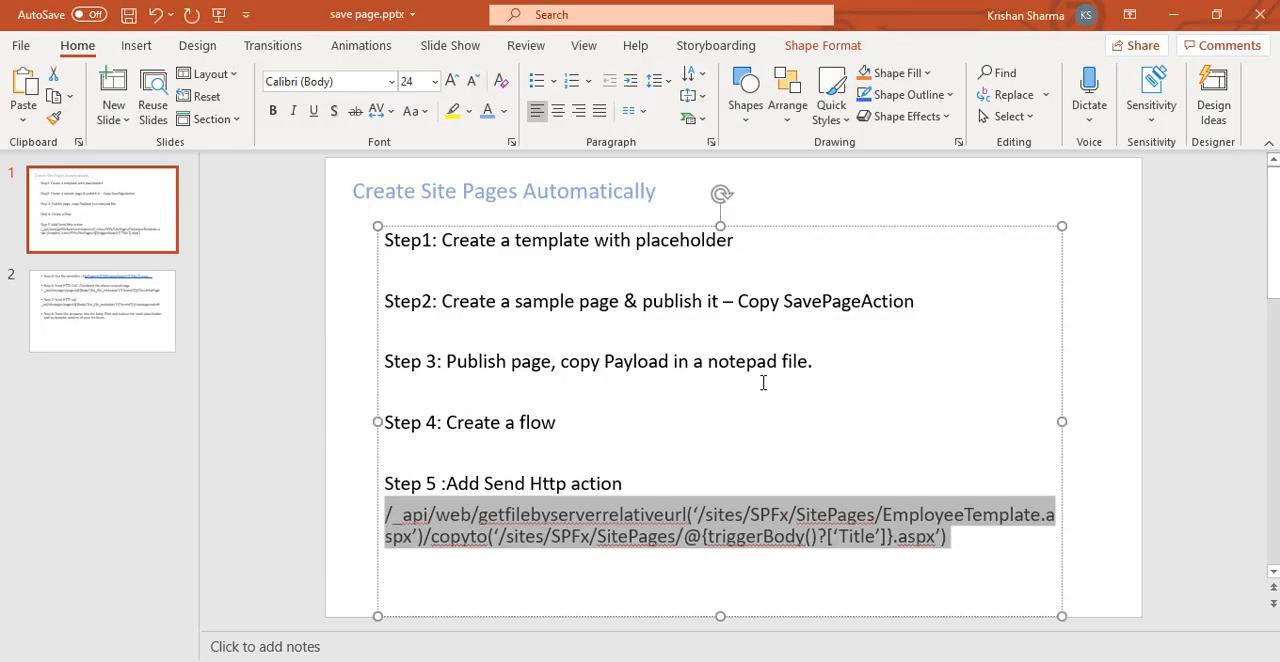
{"action": "key", "text": "alt+Tab"}
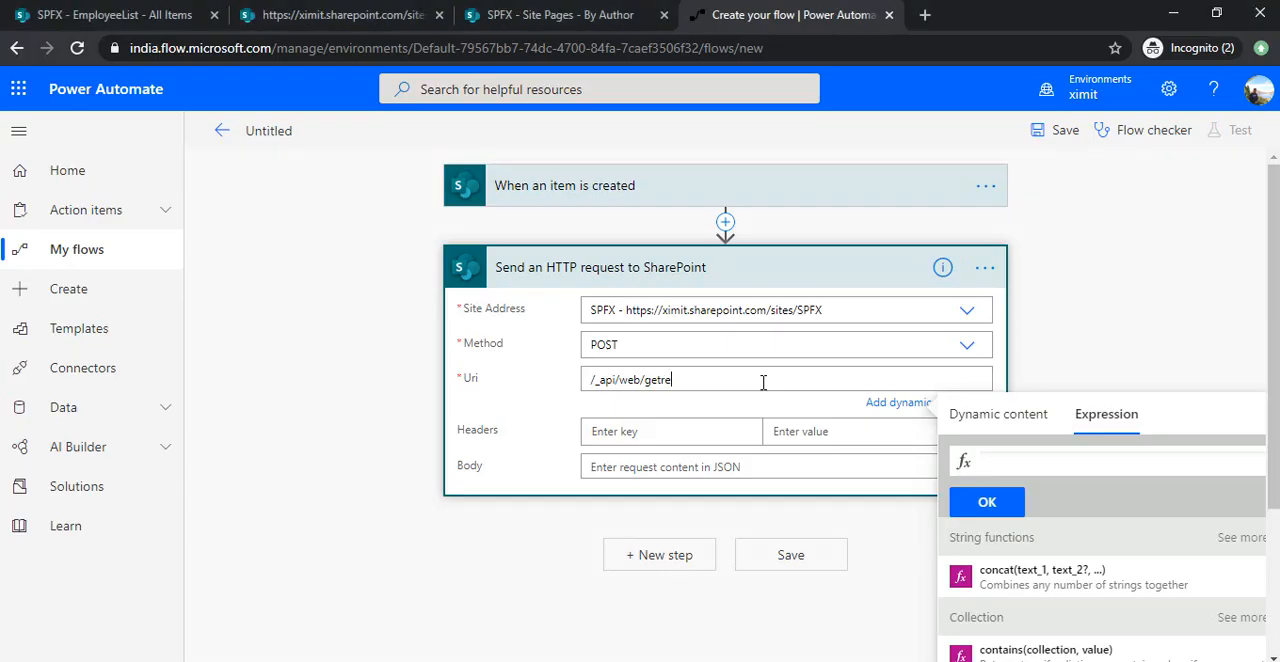
{"action": "key", "text": "ctrl+a"}
{"action": "key", "text": "ctrl+v"}
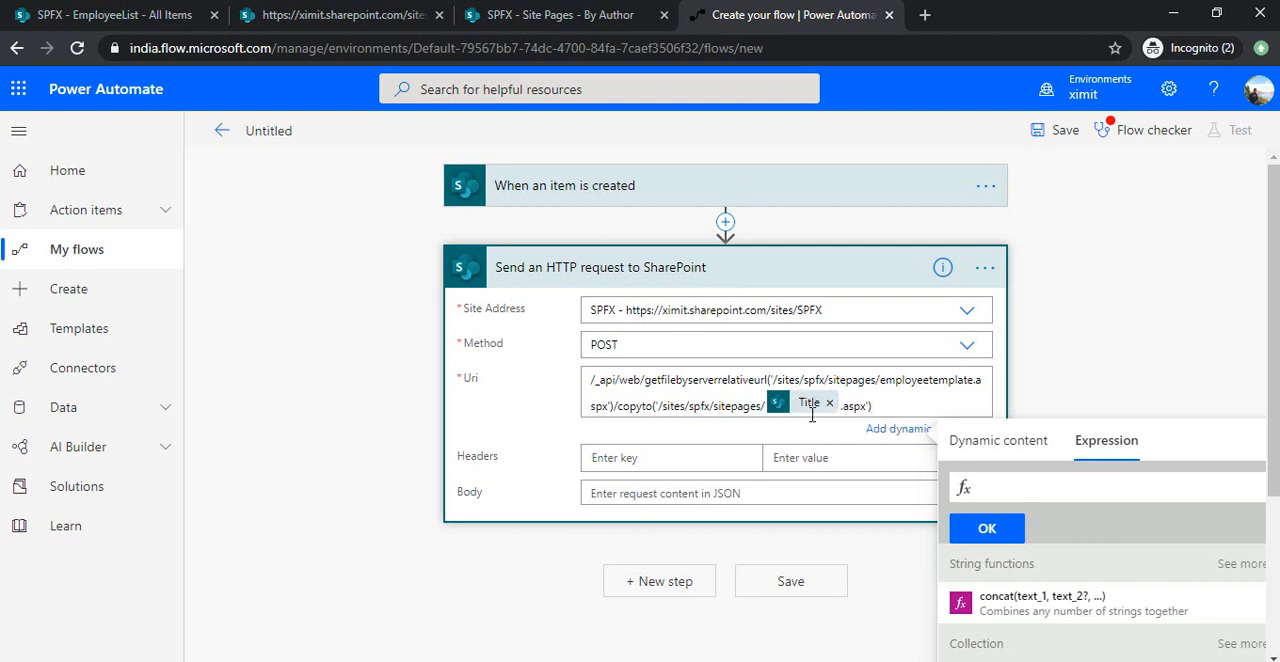
Add content-type and accept headers to the HTTP request, both with the value application/json;odata=verbose.
{"action": "left_click", "coordinate": [686, 446]}
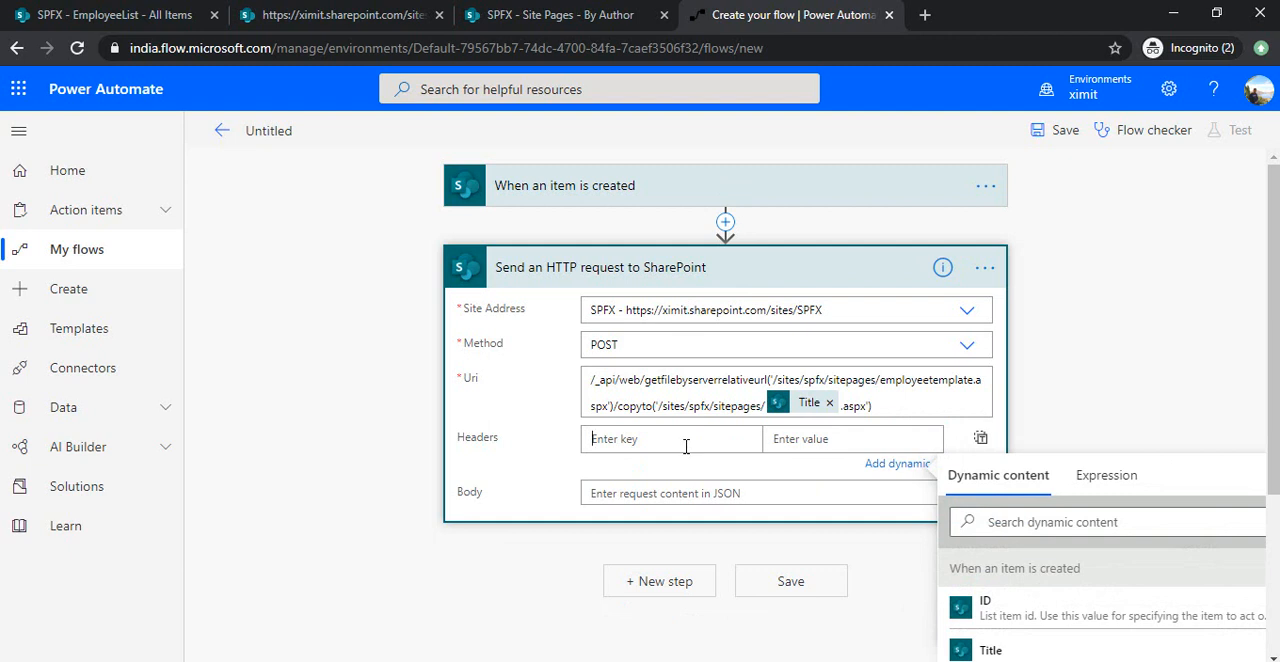
{"action": "type", "text": "Accept"}
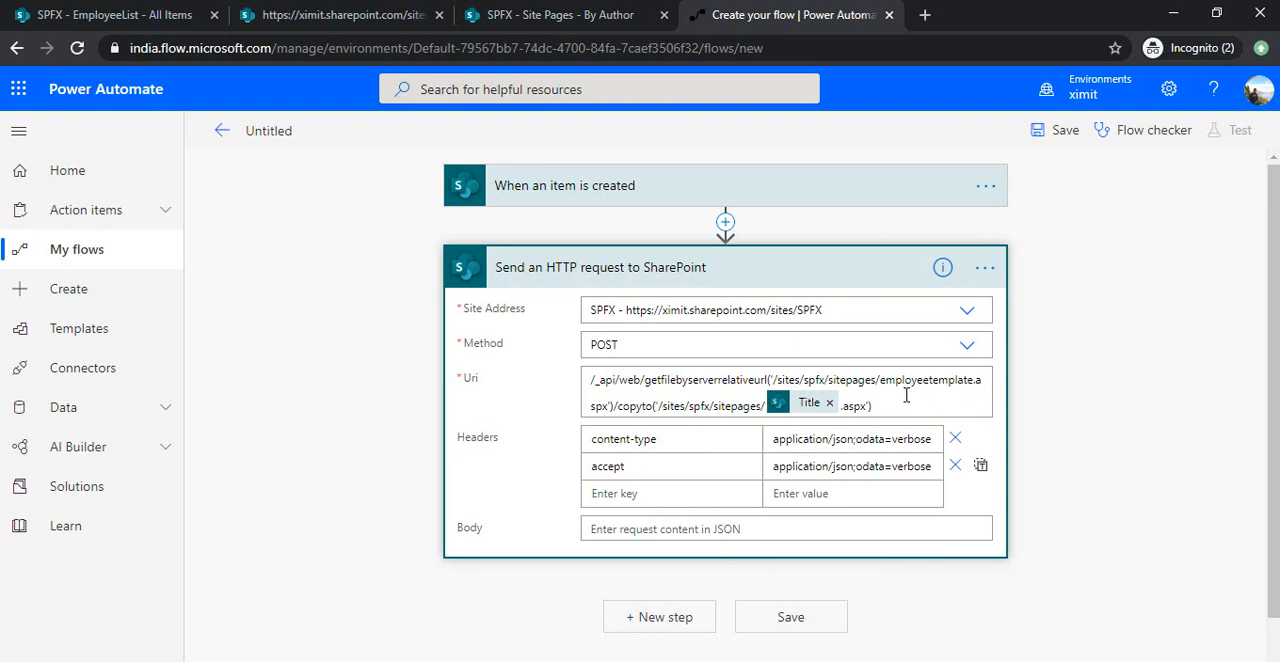
Search the actions for "get file" and add SharePoint's "Get file metadata" action after the HTTP request.
{"action": "left_click", "coordinate": [680, 616]}
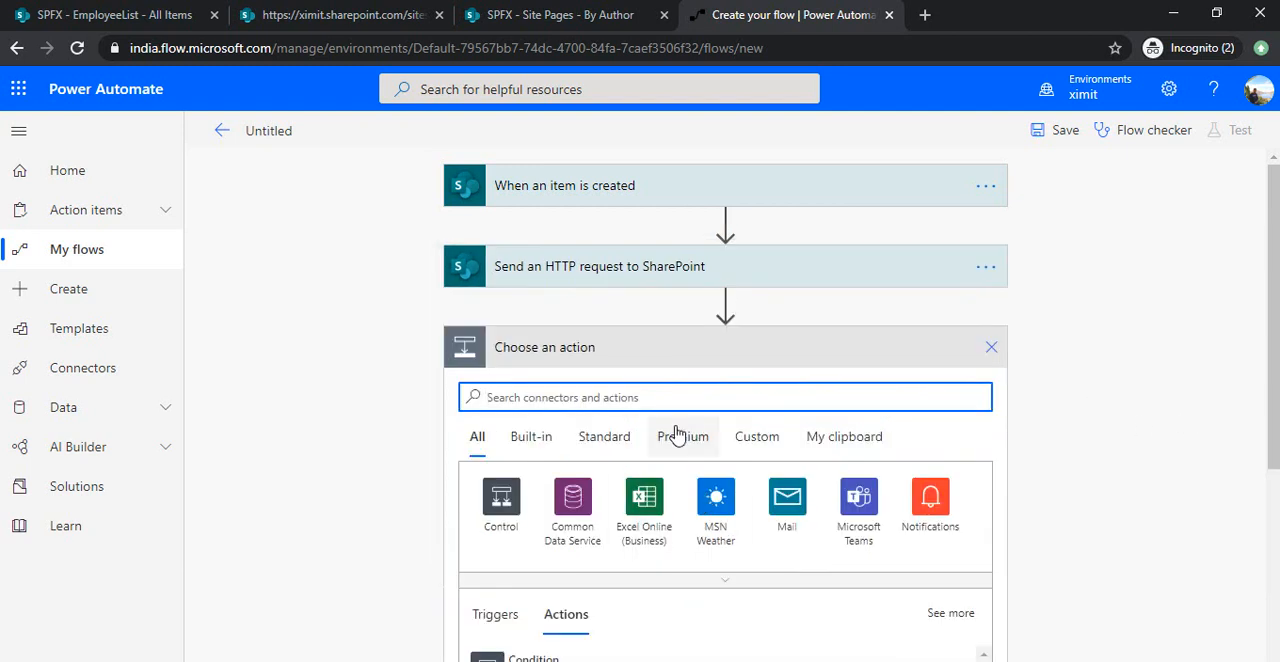
{"action": "type", "text": "get "}
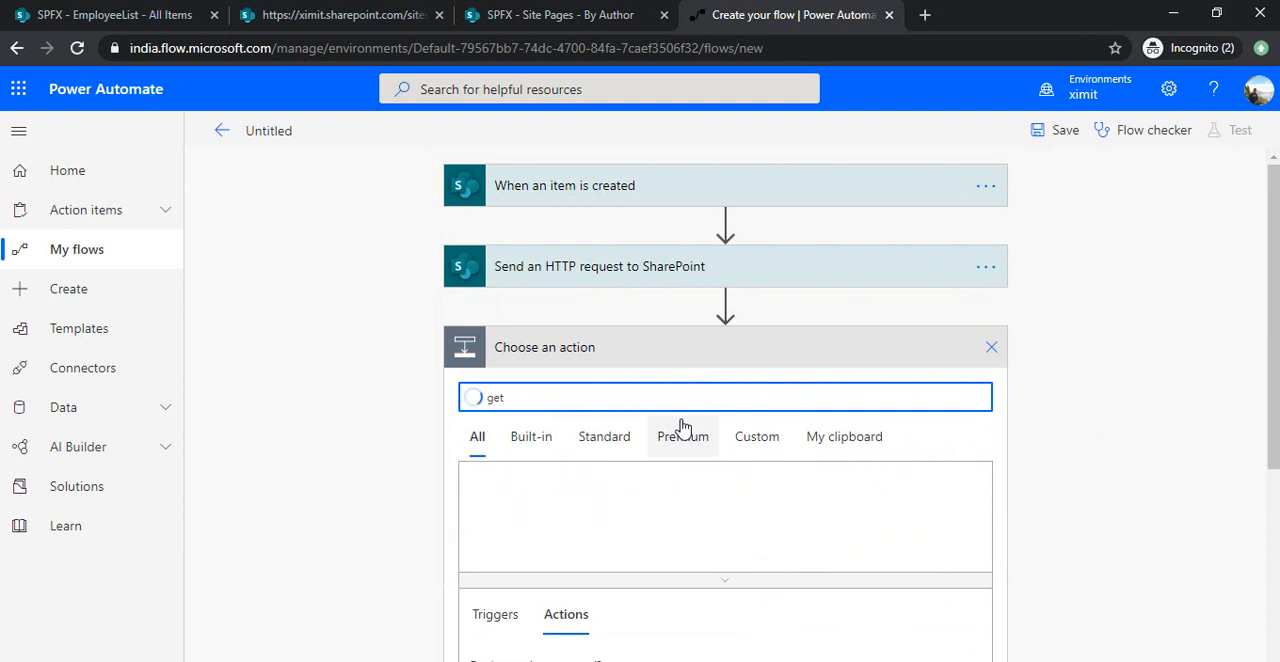
{"action": "type", "text": "f"}
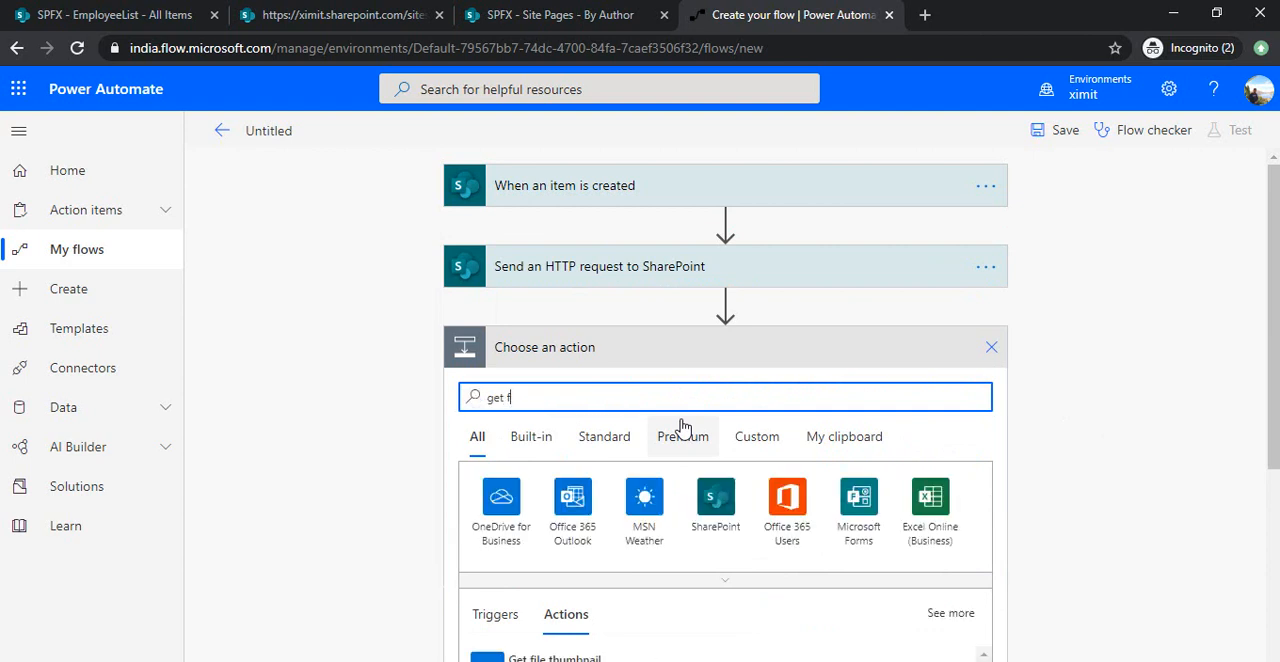
{"action": "key", "text": "BackSpace"}
{"action": "type", "text": "item"}
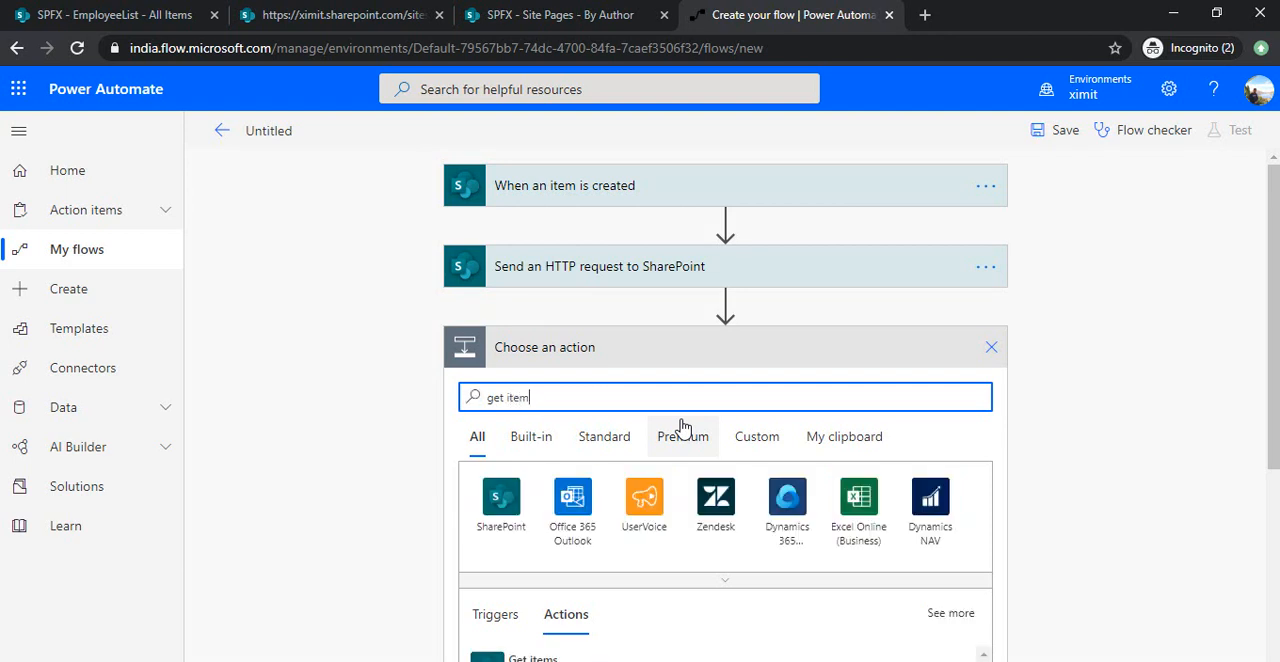
{"action": "type", "text": " iden"}
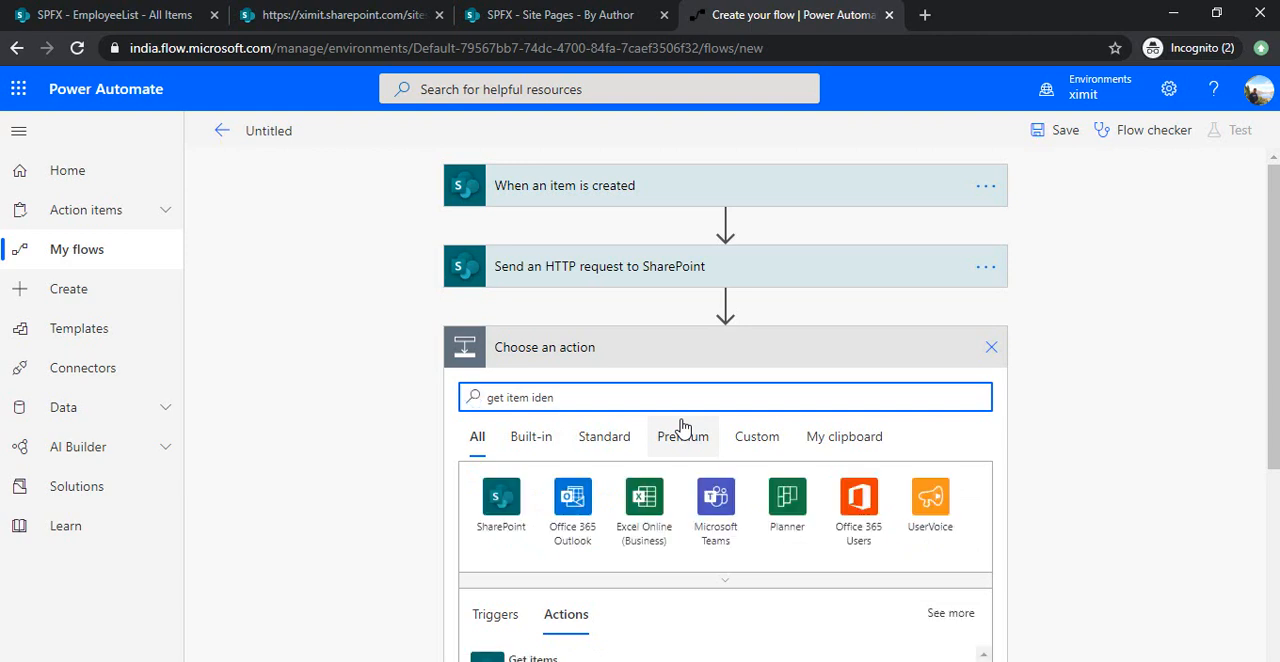
{"action": "scroll", "coordinate": [1276, 448], "scroll_direction": "down", "scroll_amount": 2}
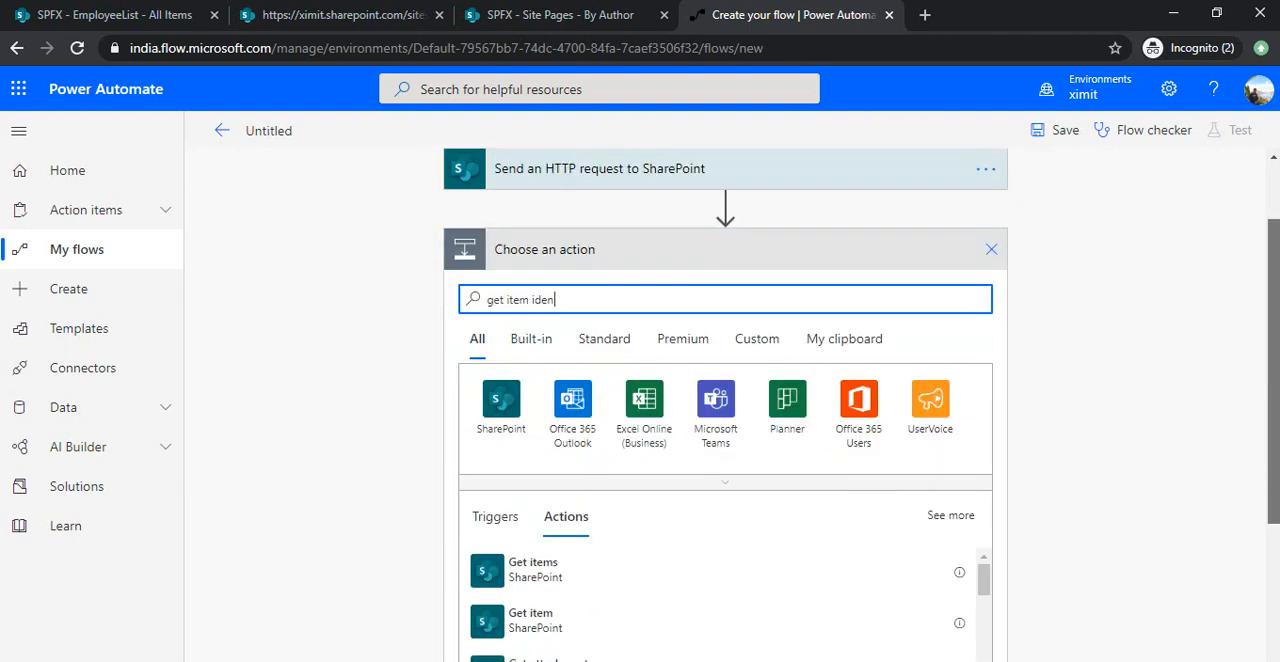
{"action": "key", "text": "BackSpace"}
{"action": "key", "text": "BackSpace"}
{"action": "key", "text": "BackSpace"}
{"action": "key", "text": "BackSpace"}
{"action": "key", "text": "BackSpace"}
{"action": "key", "text": "BackSpace"}
{"action": "key", "text": "BackSpace"}
{"action": "key", "text": "BackSpace"}
{"action": "key", "text": "BackSpace"}
{"action": "key", "text": "BackSpace"}
{"action": "key", "text": "BackSpace"}
{"action": "key", "text": "BackSpace"}
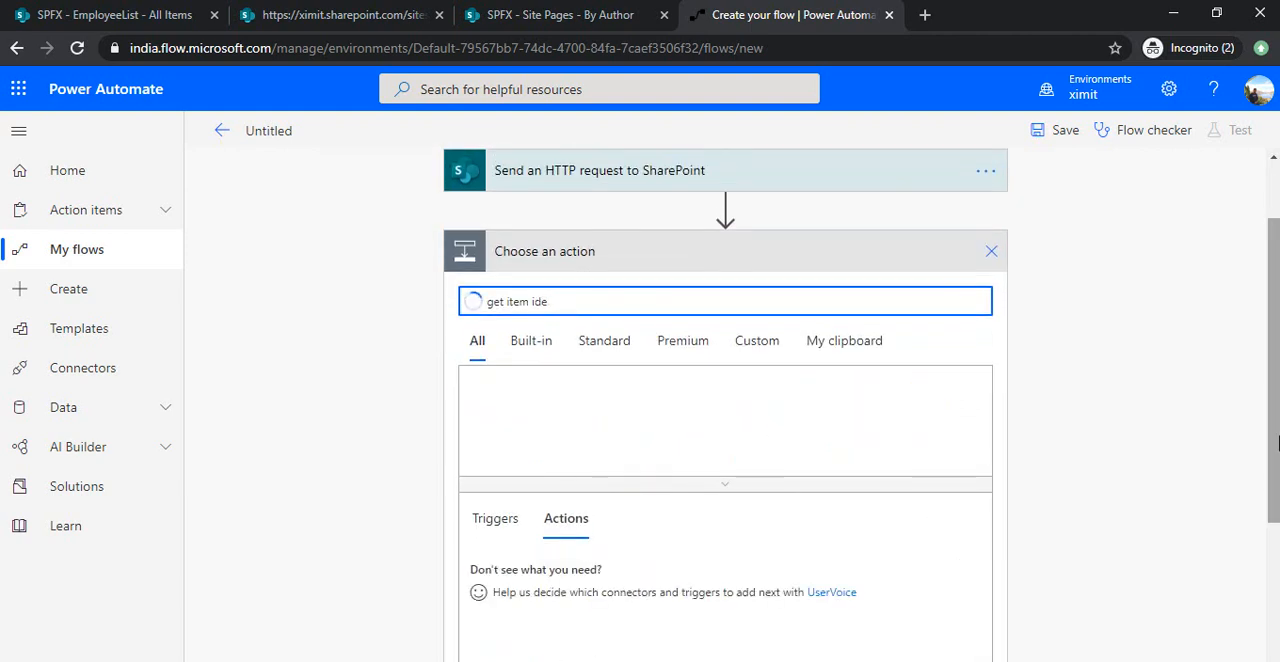
{"action": "type", "text": "et file"}
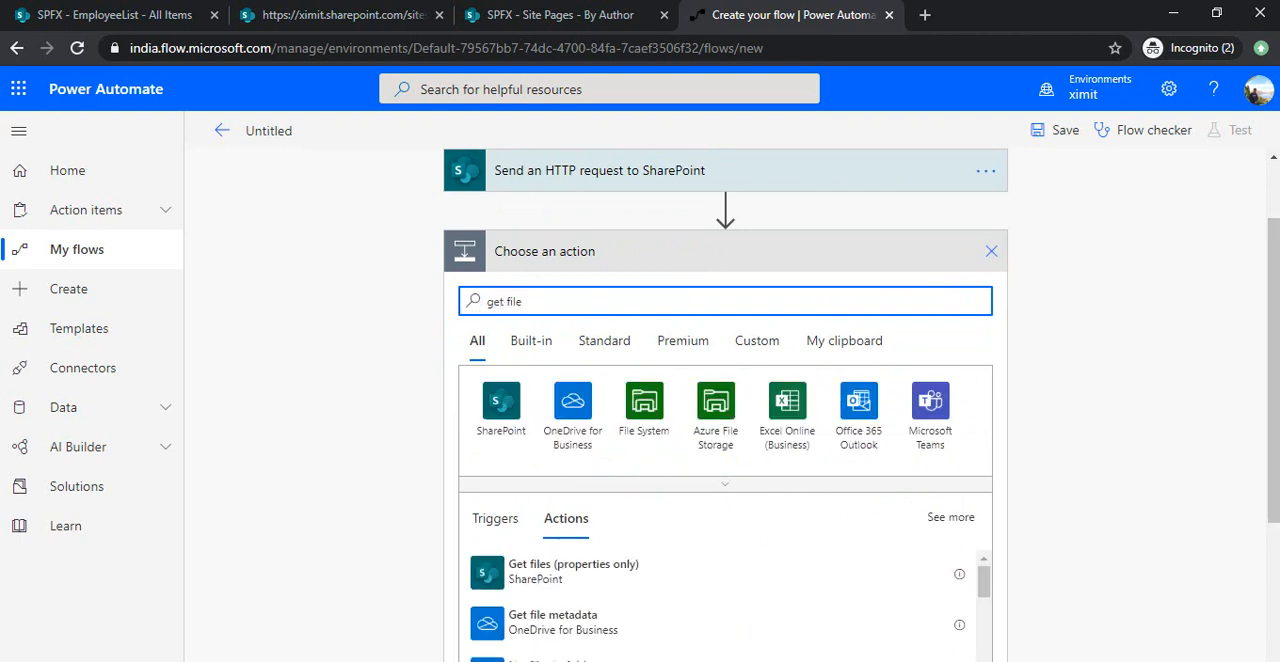
{"action": "scroll", "coordinate": [1273, 400], "scroll_direction": "down", "scroll_amount": 2}
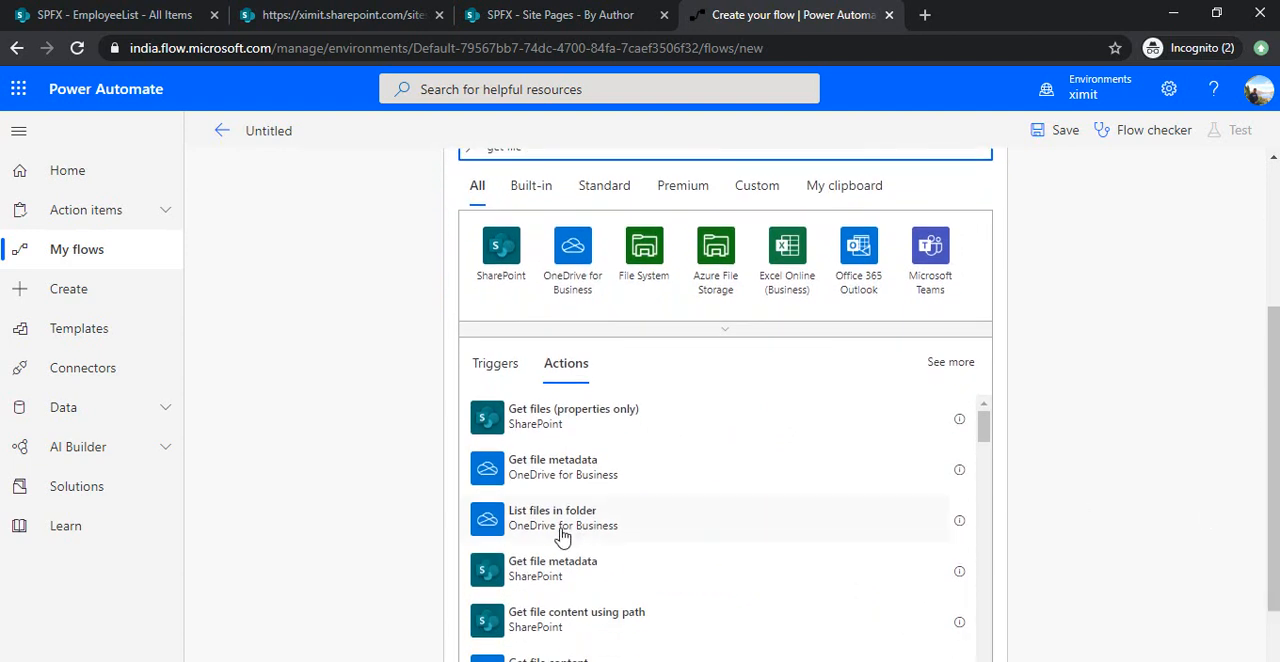
{"action": "left_click", "coordinate": [566, 591]}
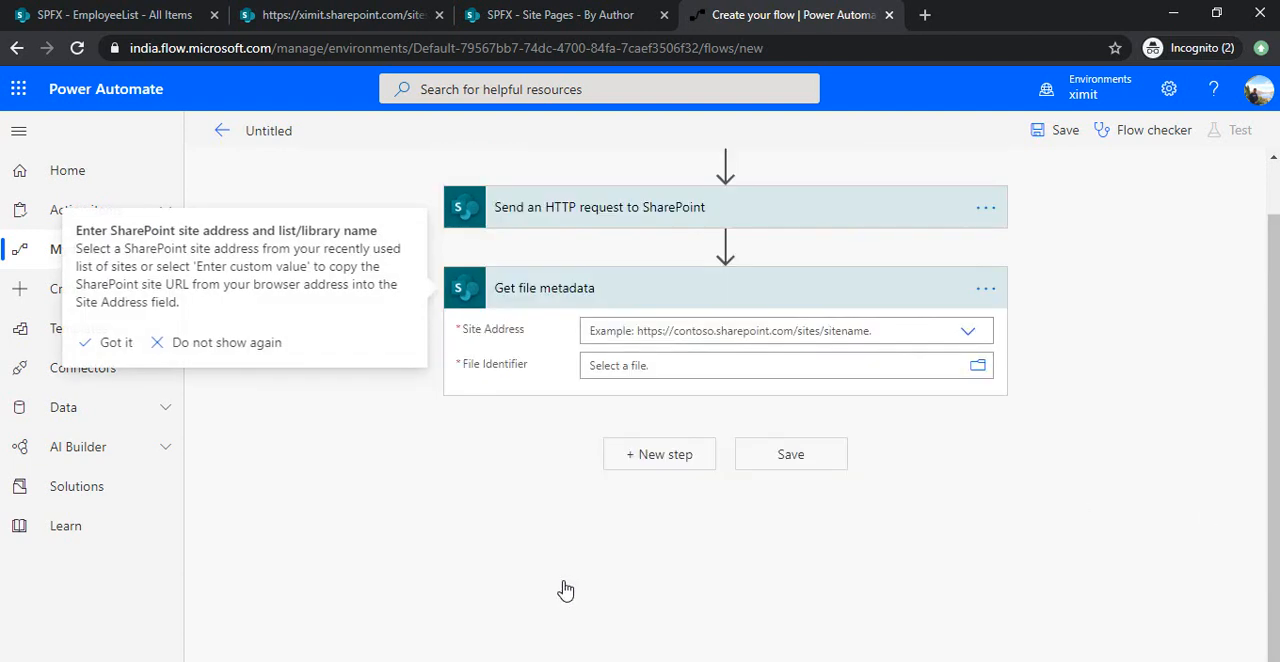
Set the Get file metadata action's site address to the SPFX site and start editing its File Identifier.
{"action": "left_click", "coordinate": [967, 331]}
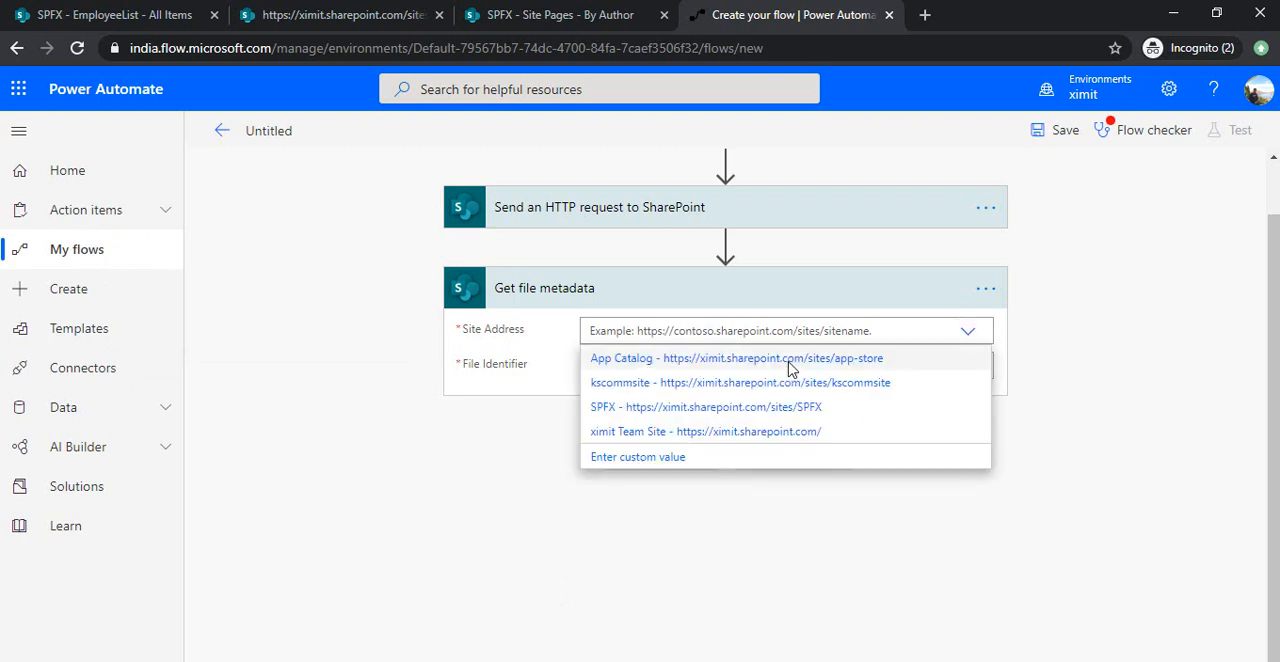
{"action": "left_click", "coordinate": [843, 410]}
{"action": "left_click", "coordinate": [913, 362]}
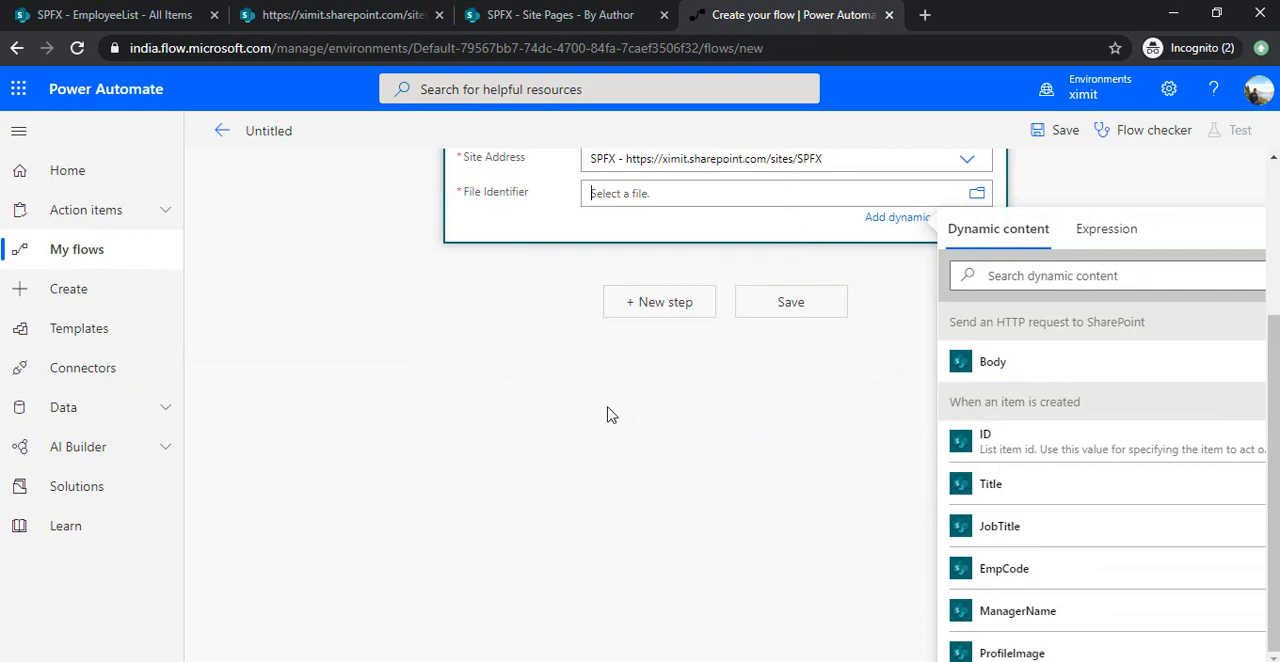
Copy the Step 6 file identifier SitePages%2f/@{triggerBody()?['Title']}.aspx from the second PowerPoint slide into the File Identifier in Power Automate.
{"action": "key", "text": "alt+Tab"}
{"action": "key", "text": "alt+Tab"}
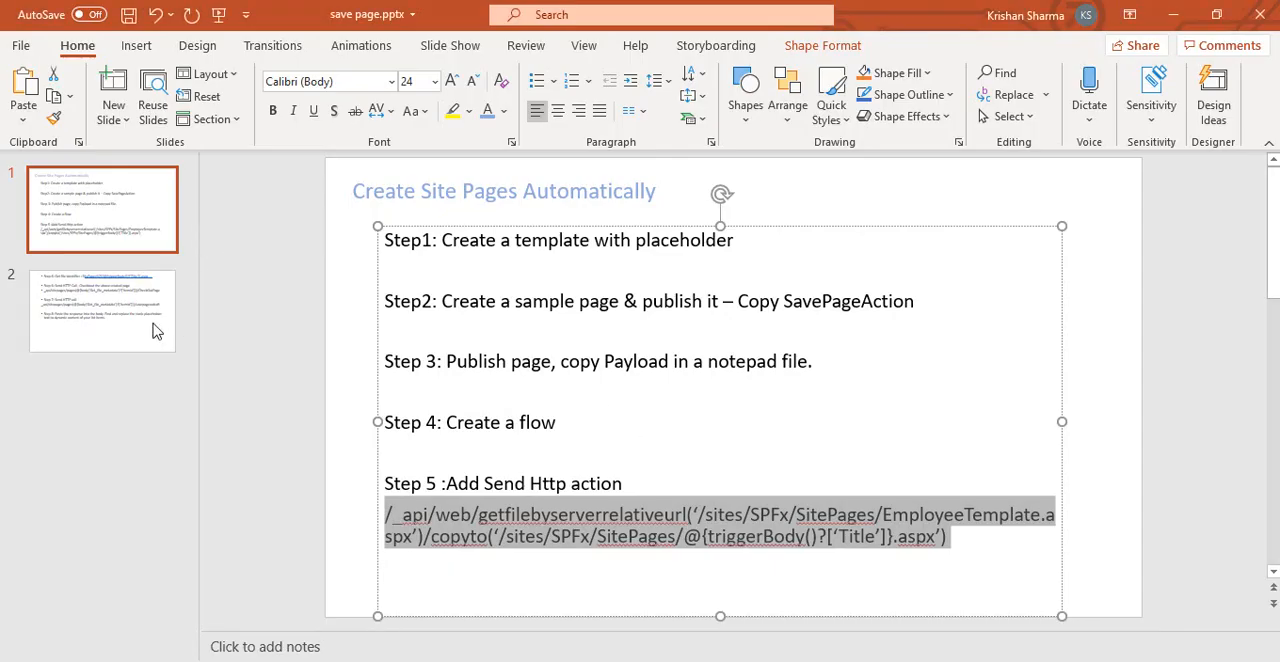
{"action": "left_click", "coordinate": [133, 330]}
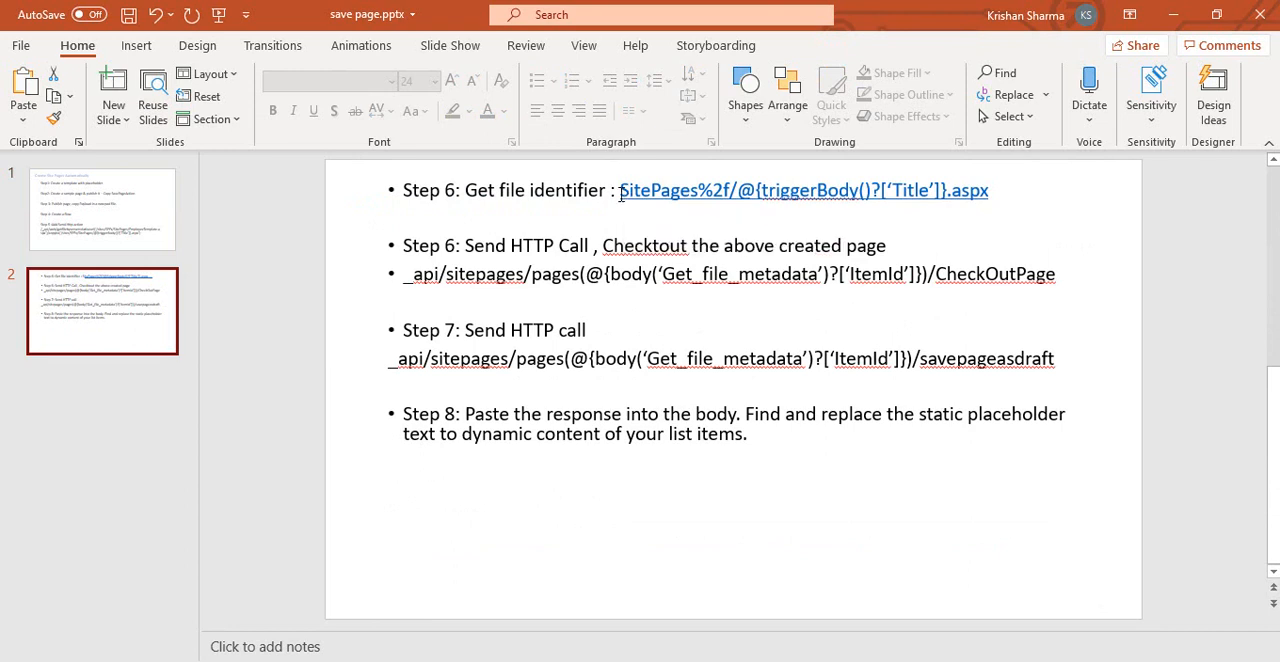
{"action": "left_click", "coordinate": [620, 192]}
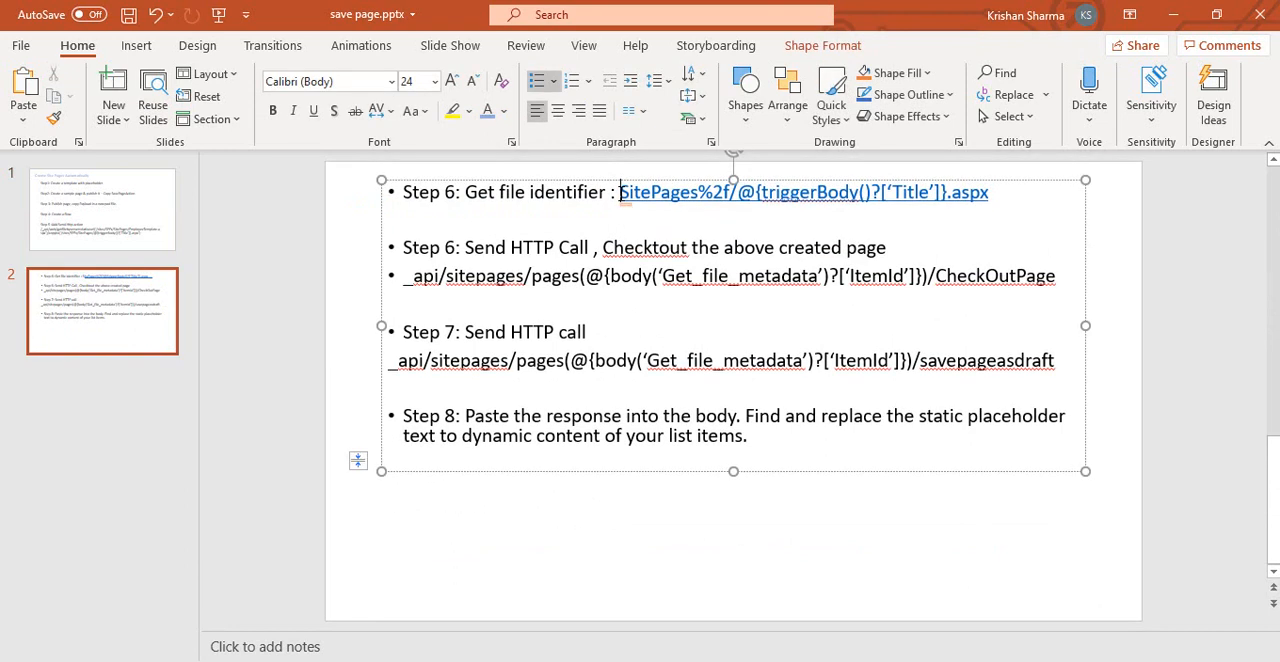
{"action": "key", "text": "shift+End"}
{"action": "key", "text": "ctrl+c"}
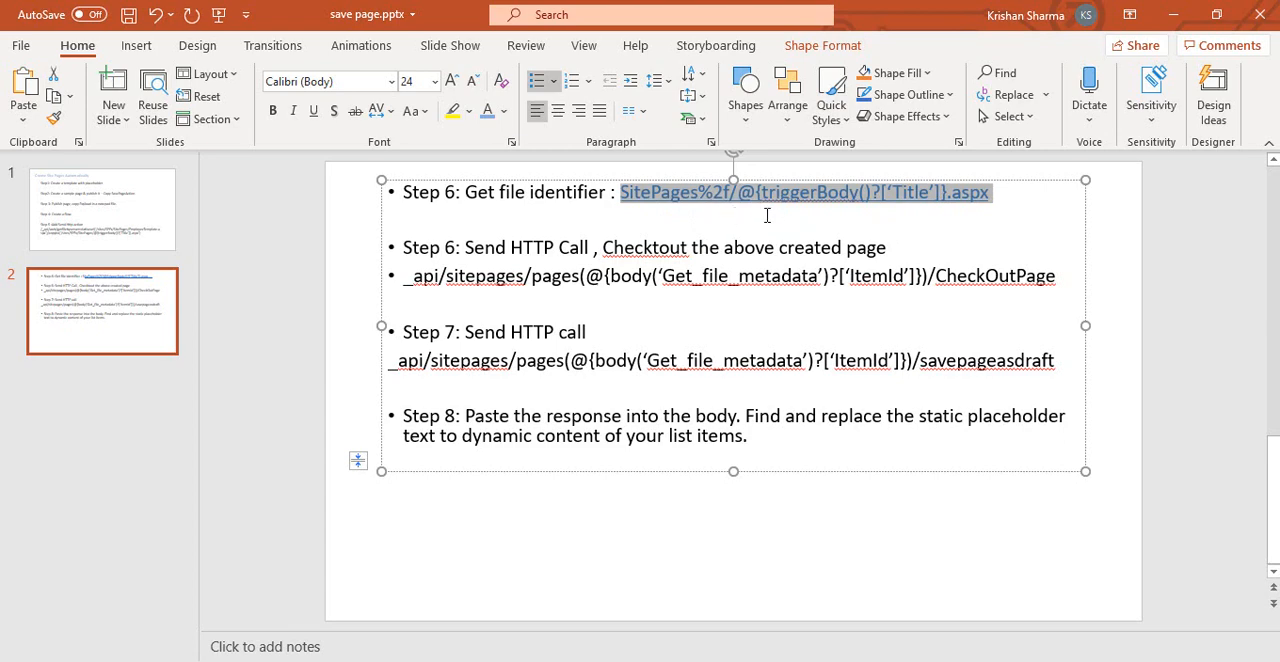
{"action": "key", "text": "alt+Tab"}
{"action": "left_click", "coordinate": [692, 193]}
{"action": "key", "text": "ctrl+v"}
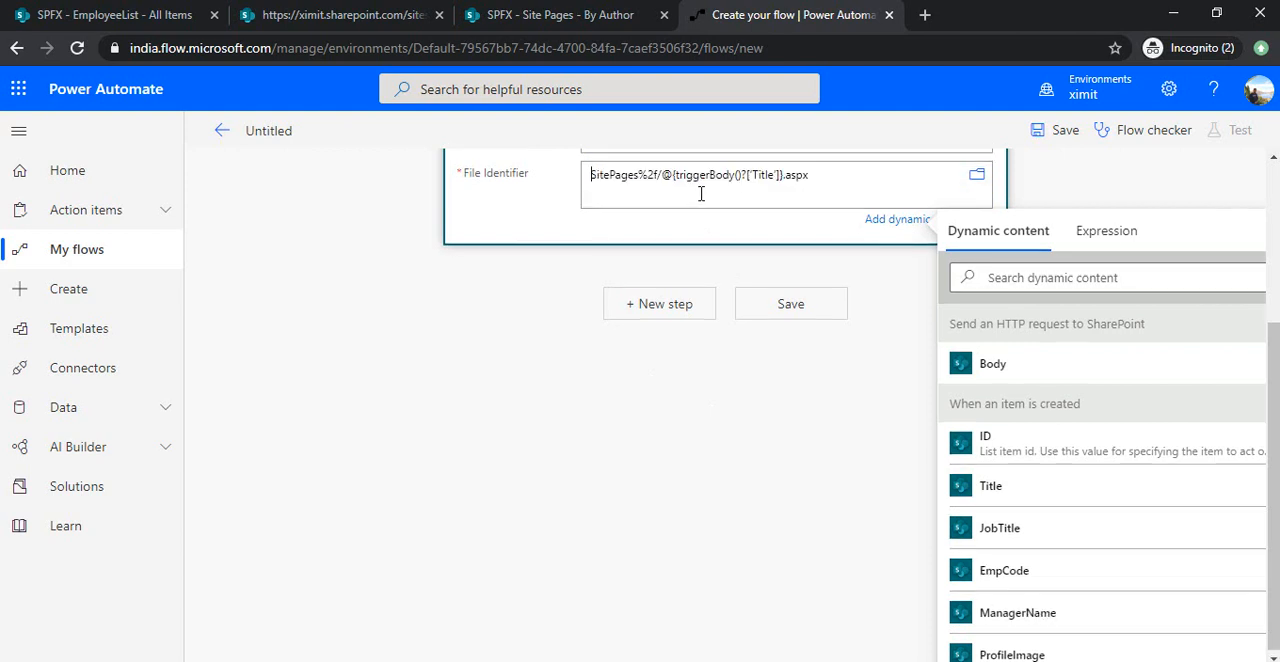
{"action": "left_click", "coordinate": [570, 225]}
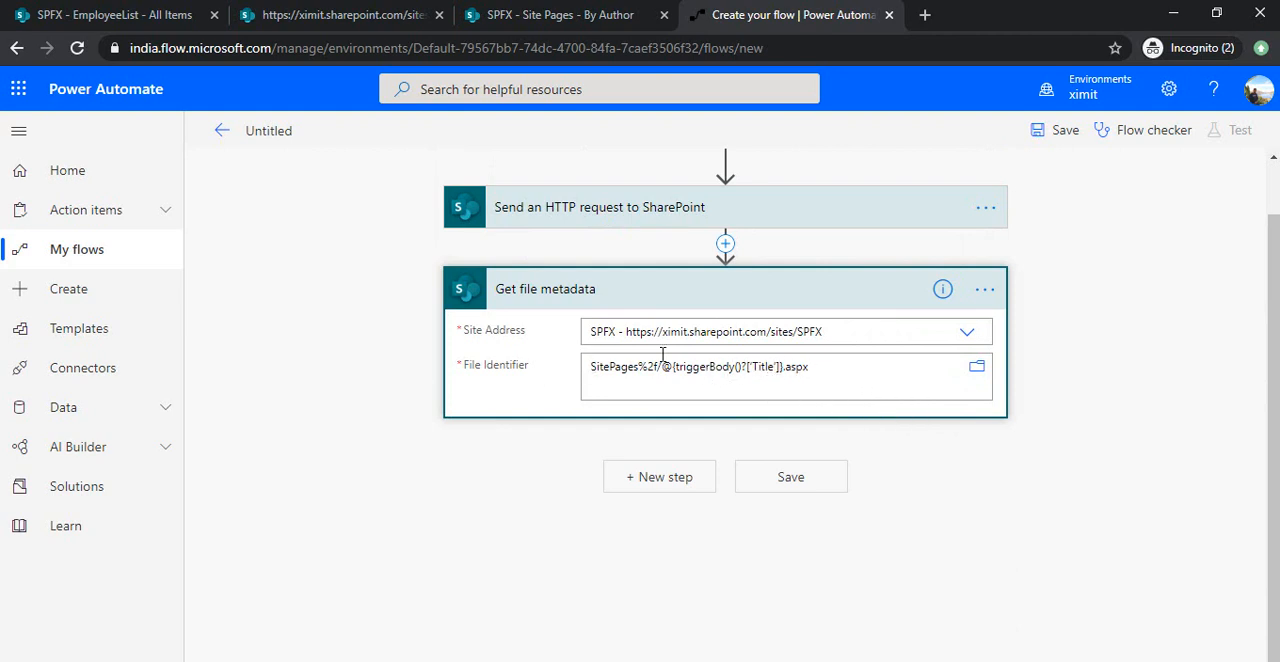
Replace the triggerBody expression in the File Identifier with the trigger's Title dynamic content, between SitePages%2f/ and .aspx.
{"action": "left_click", "coordinate": [776, 367]}
{"action": "left_click_drag", "start_coordinate": [661, 174], "coordinate": [779, 174]}
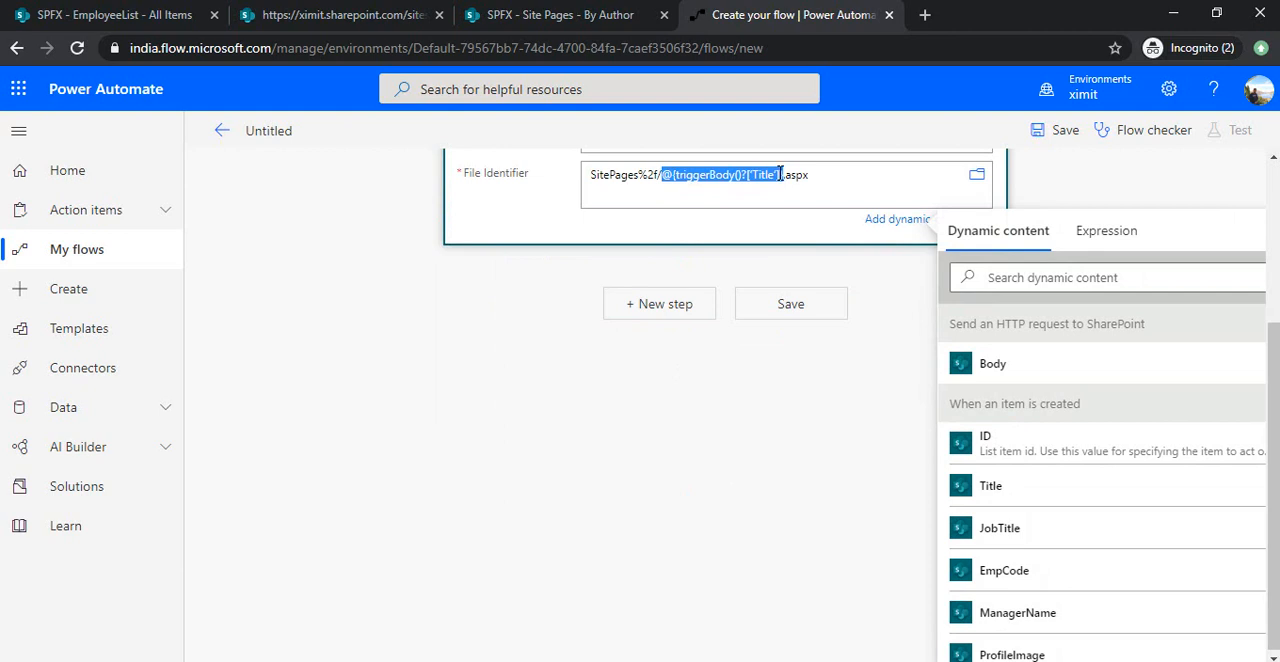
{"action": "key", "text": "BackSpace"}
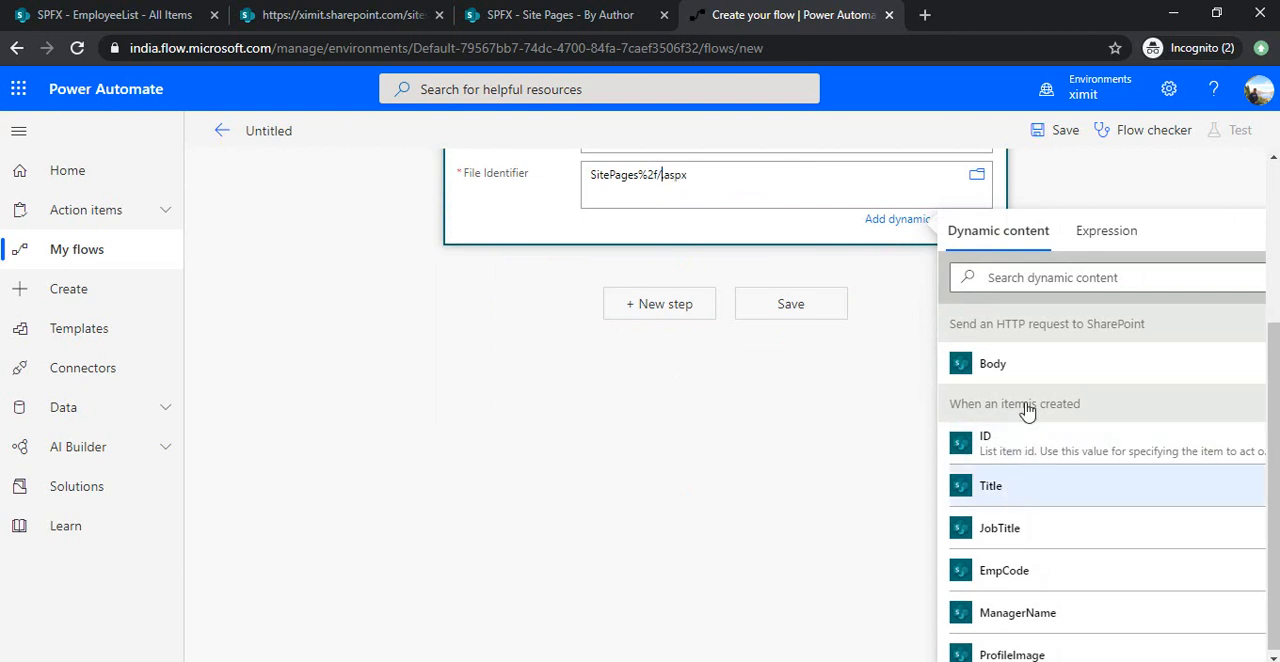
{"action": "left_click", "coordinate": [1027, 486]}
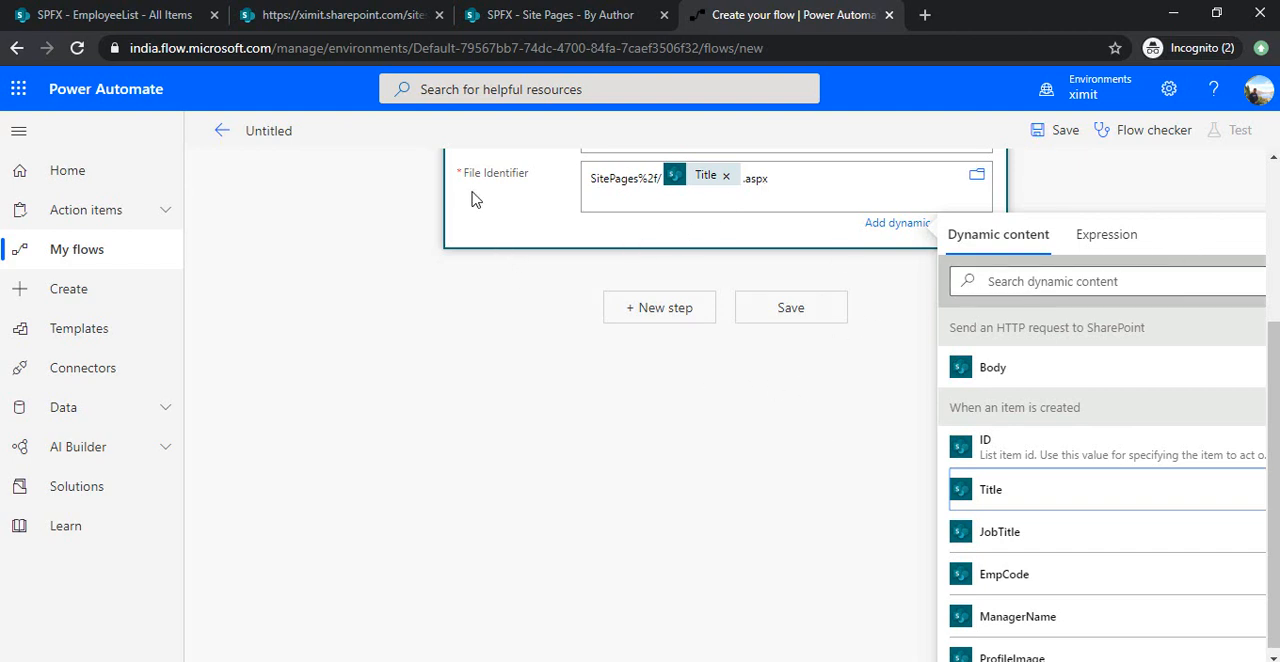
{"action": "left_click", "coordinate": [866, 371]}
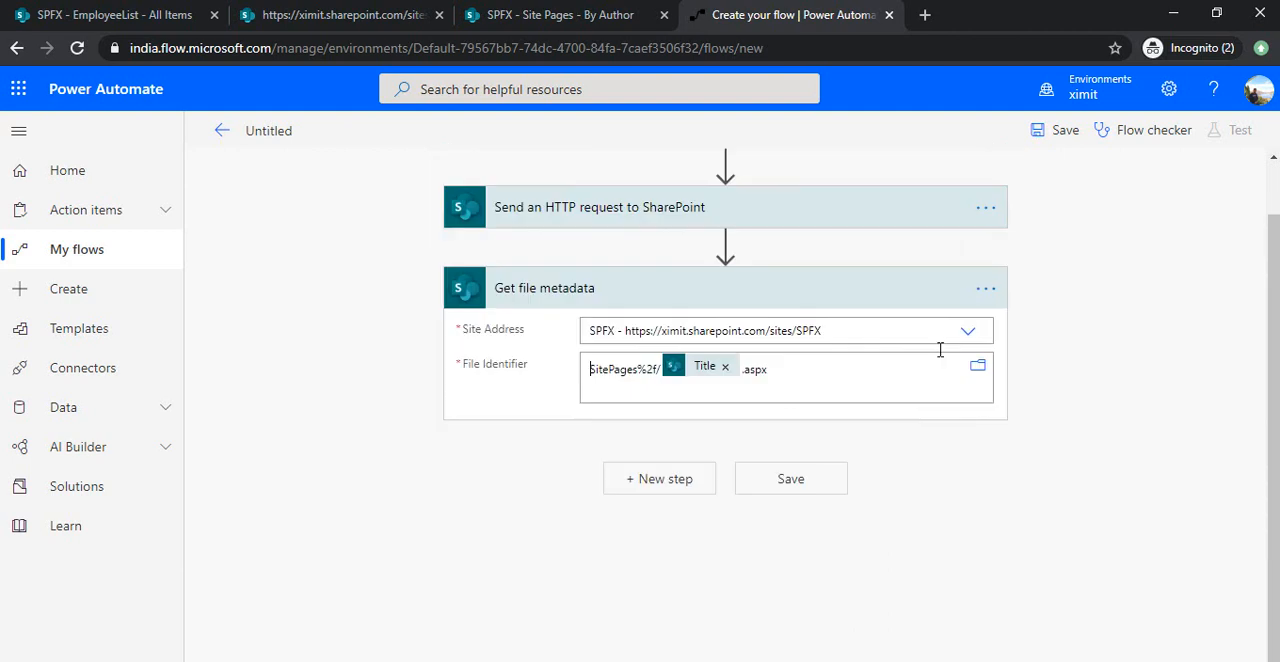
Add a second "Send an HTTP request to SharePoint" action after Get file metadata and set its site address to the SPFX site.
{"action": "scroll", "coordinate": [1243, 348], "scroll_direction": "up", "scroll_amount": 1}
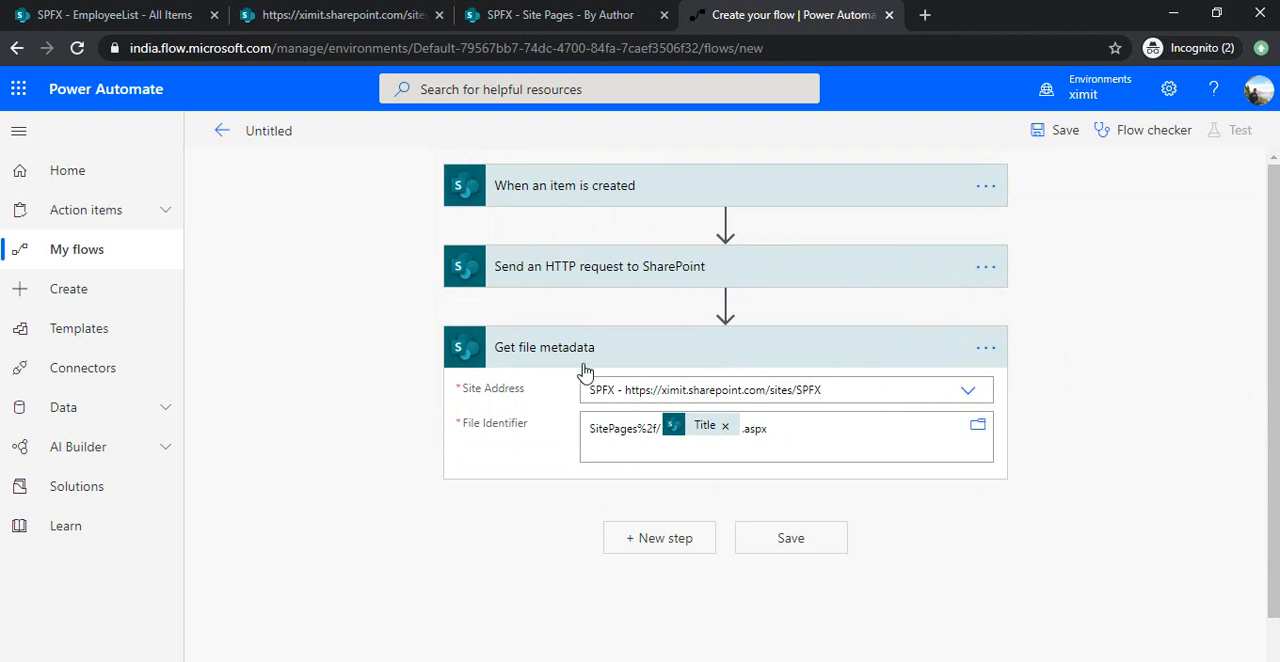
{"action": "left_click", "coordinate": [659, 538]}
{"action": "type", "text": "send"}
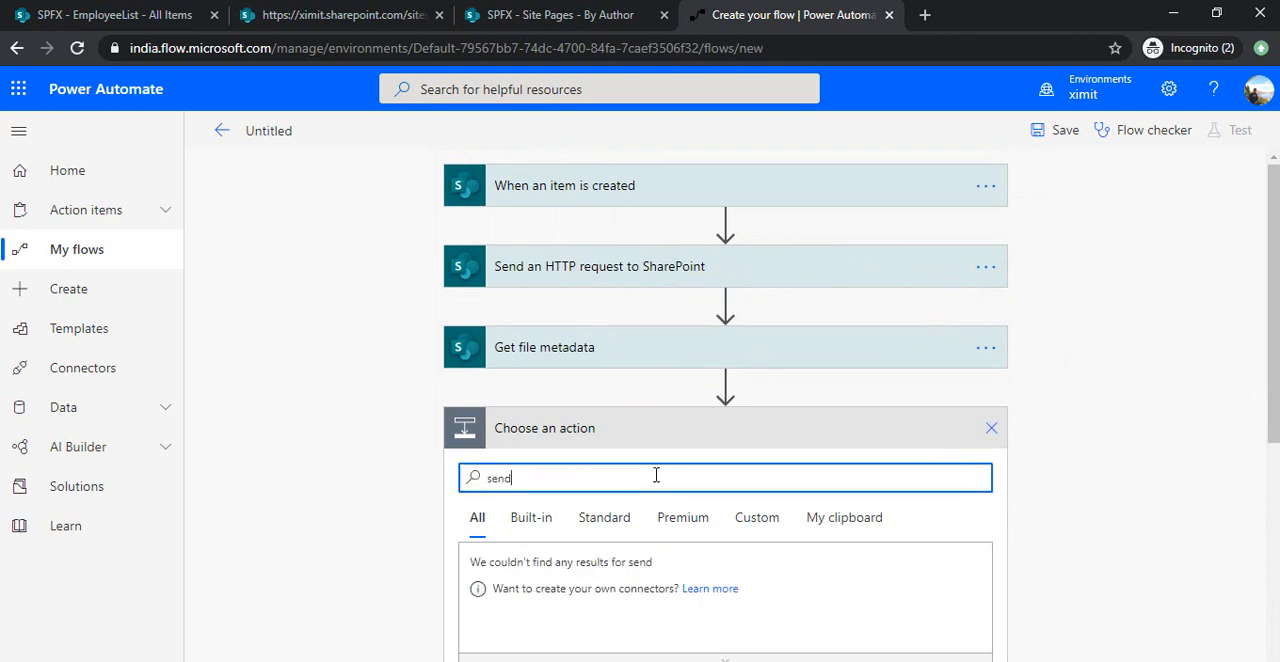
{"action": "type", "text": " http re"}
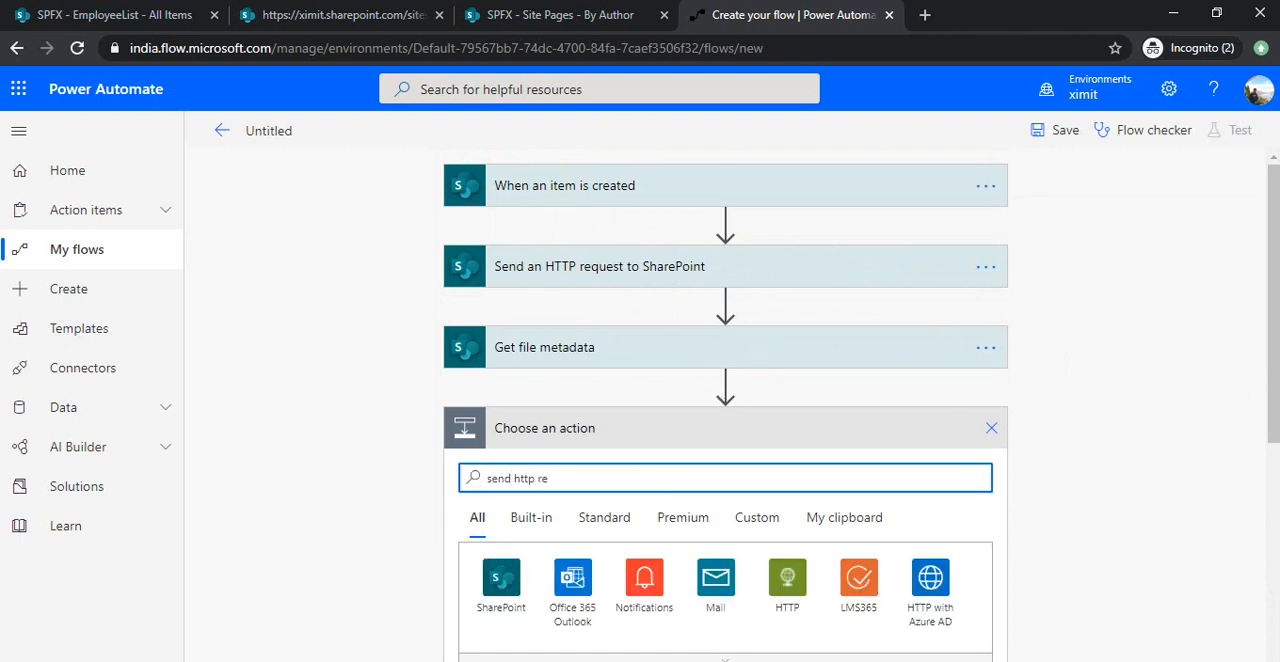
{"action": "left_click_drag", "start_coordinate": [1274, 362], "coordinate": [1185, 456]}
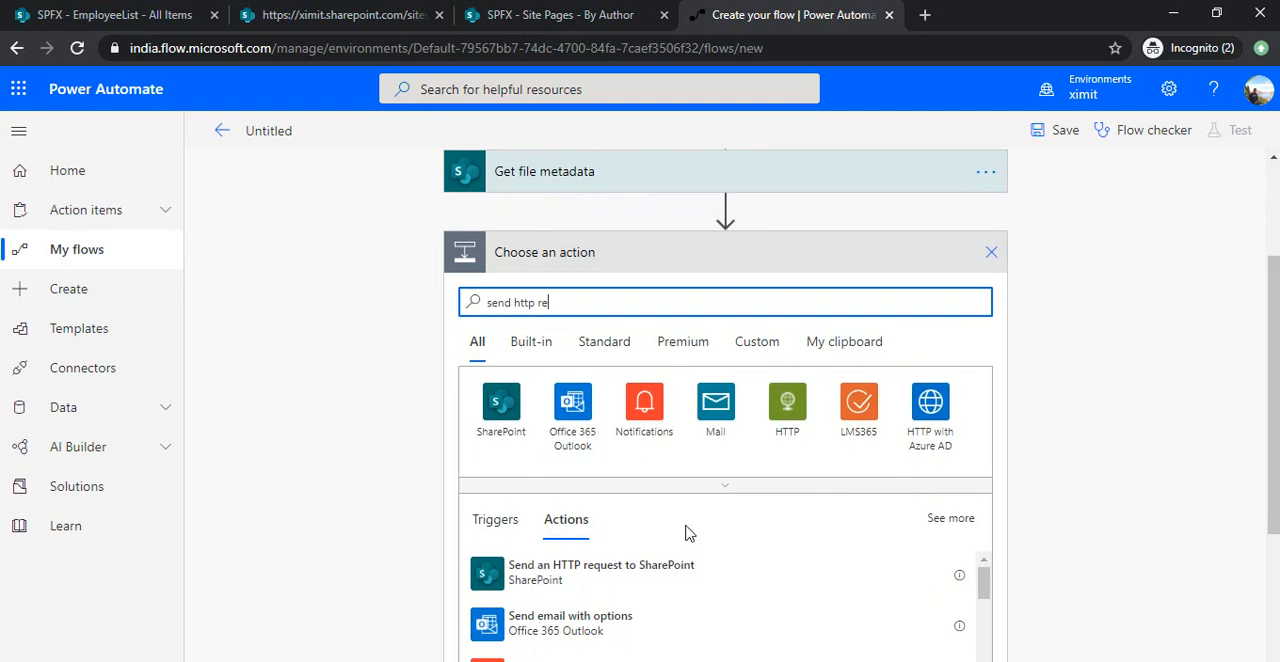
{"action": "left_click", "coordinate": [633, 577]}
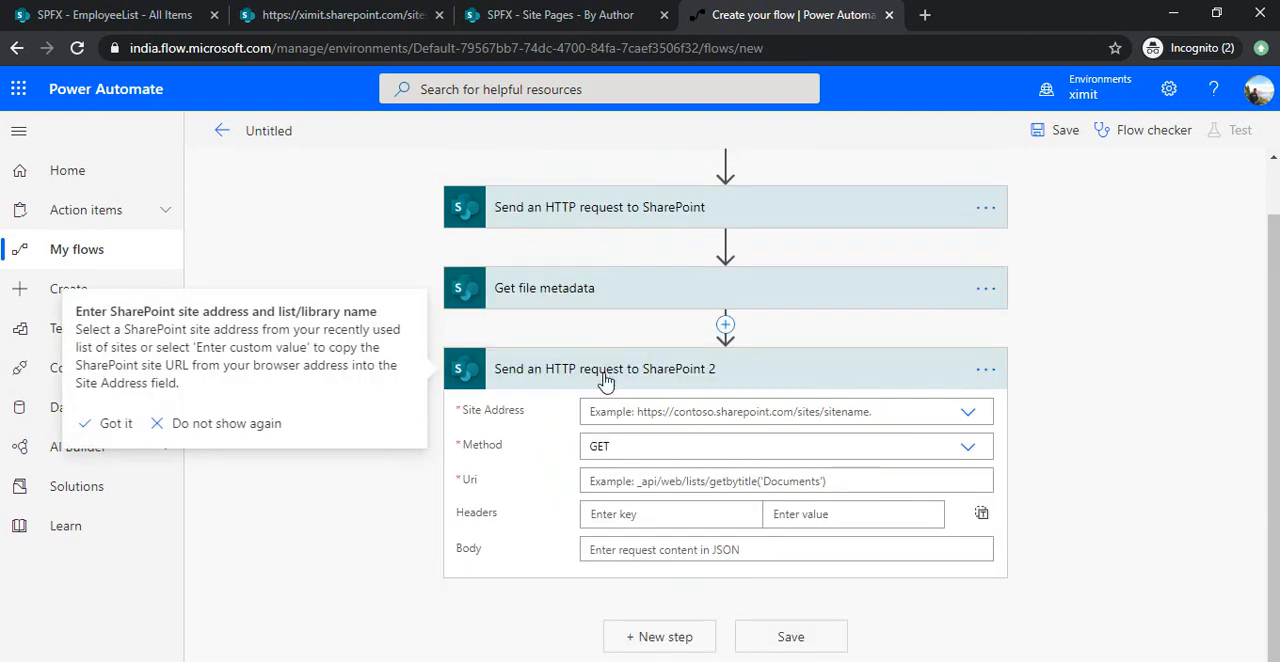
{"action": "left_click", "coordinate": [968, 412]}
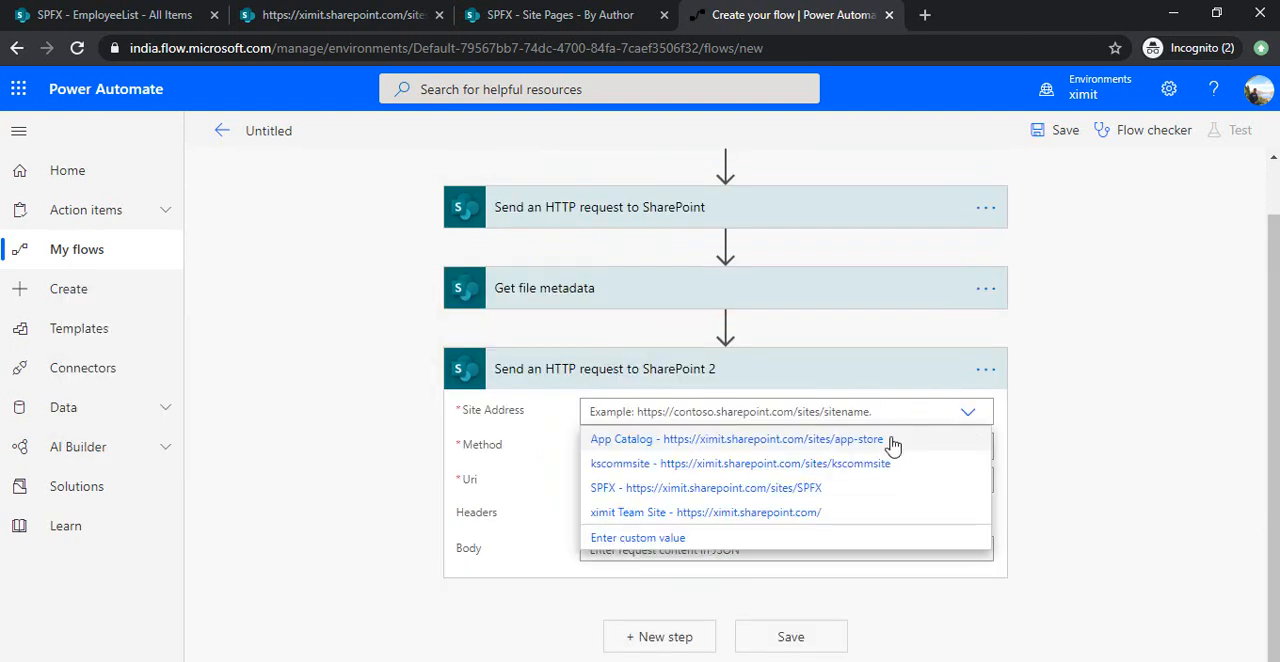
{"action": "left_click", "coordinate": [829, 493]}
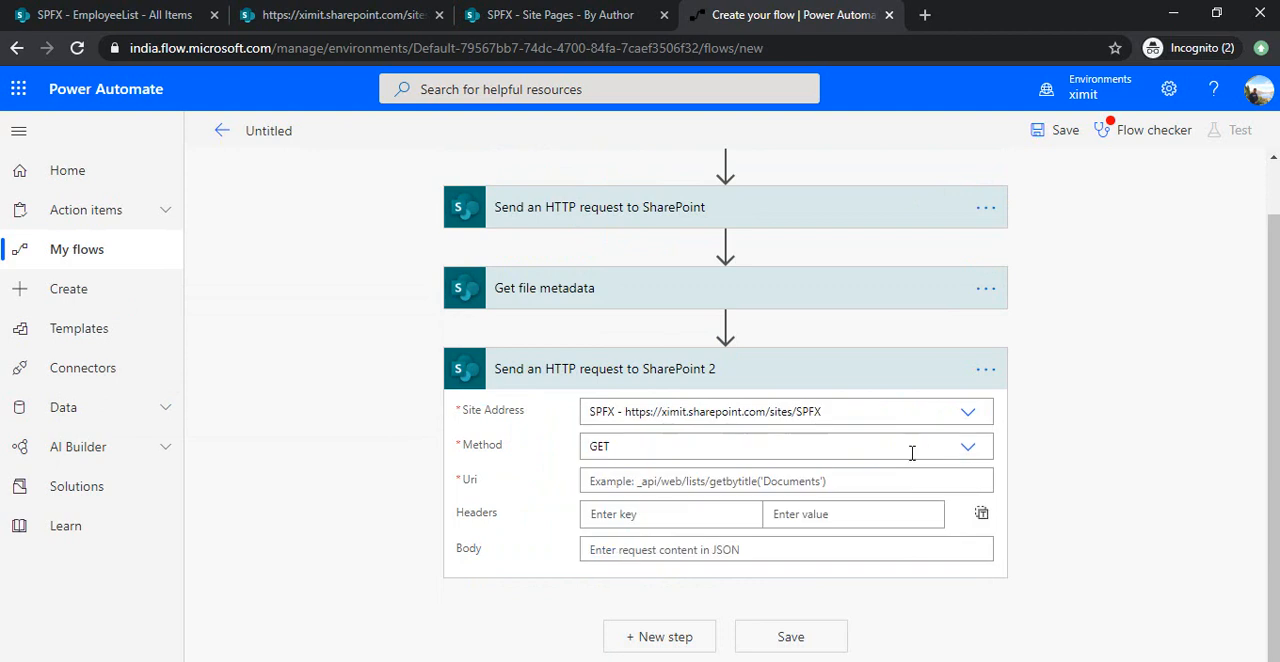
Set the method of the second HTTP request to POST and start editing its Uri.
{"action": "left_click", "coordinate": [968, 447]}
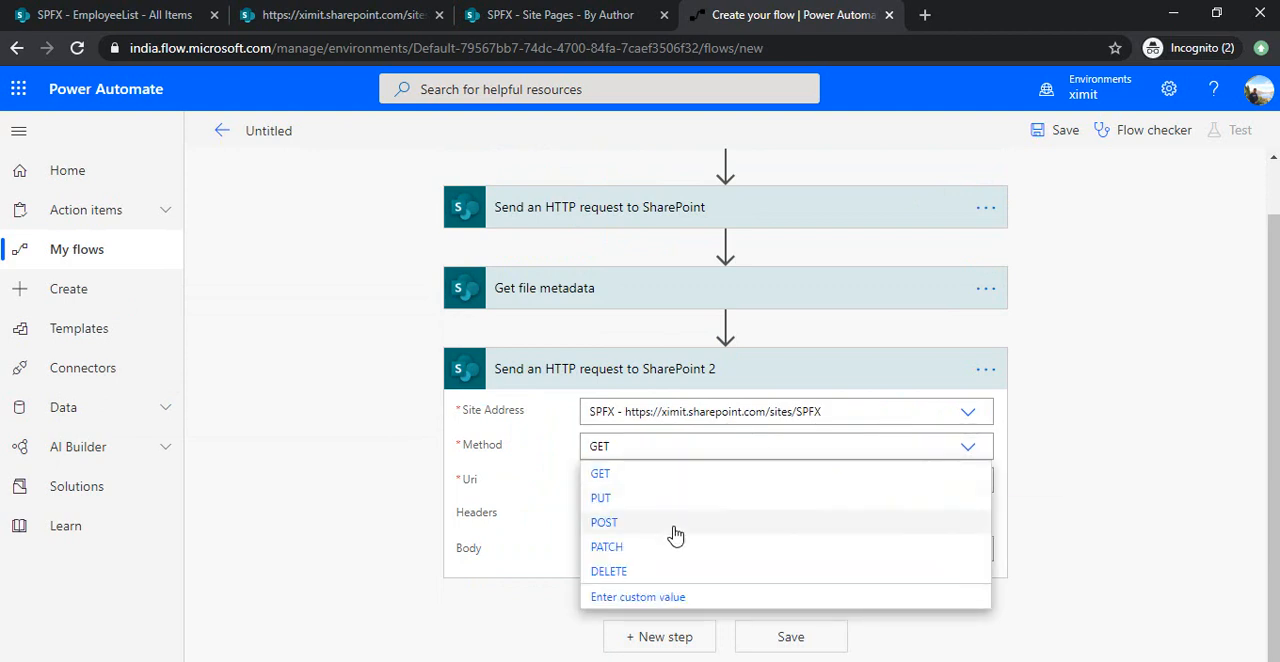
{"action": "left_click", "coordinate": [675, 525]}
{"action": "left_click", "coordinate": [735, 486]}
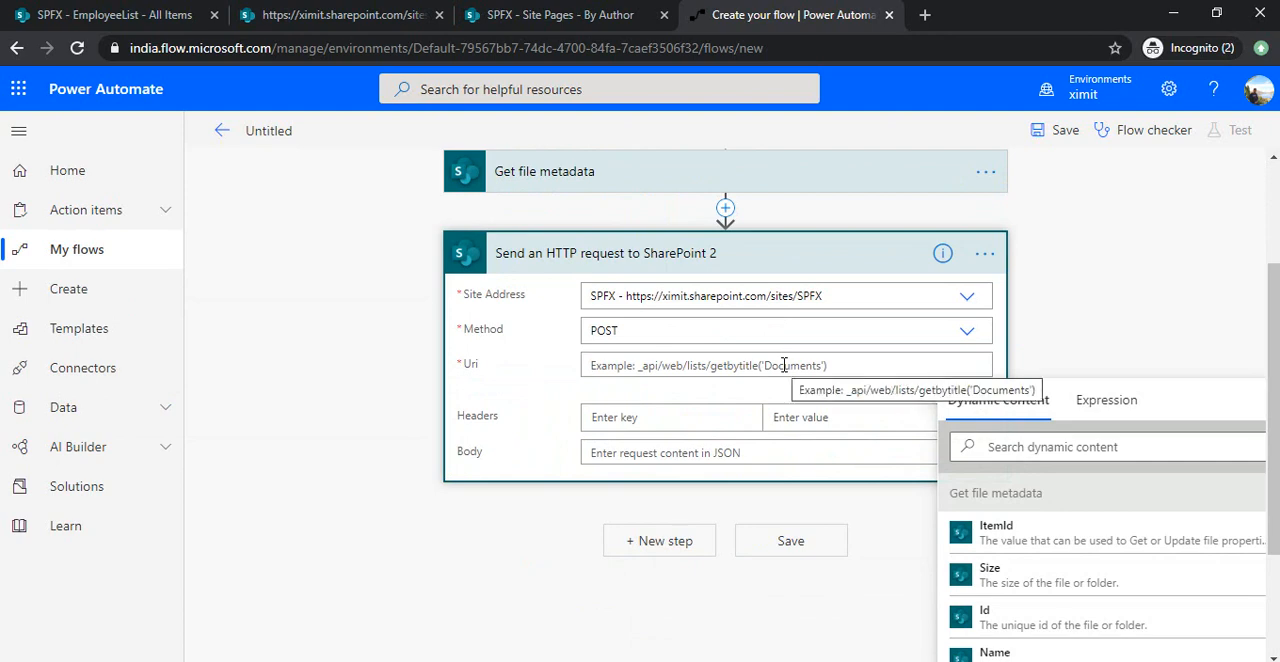
Copy the CheckOutPage path from the PowerPoint slide into the Uri as _api/sitepages/pages()/CheckOutPage and insert Get file metadata's ItemId between the parentheses.
{"action": "key", "text": "alt+Tab"}
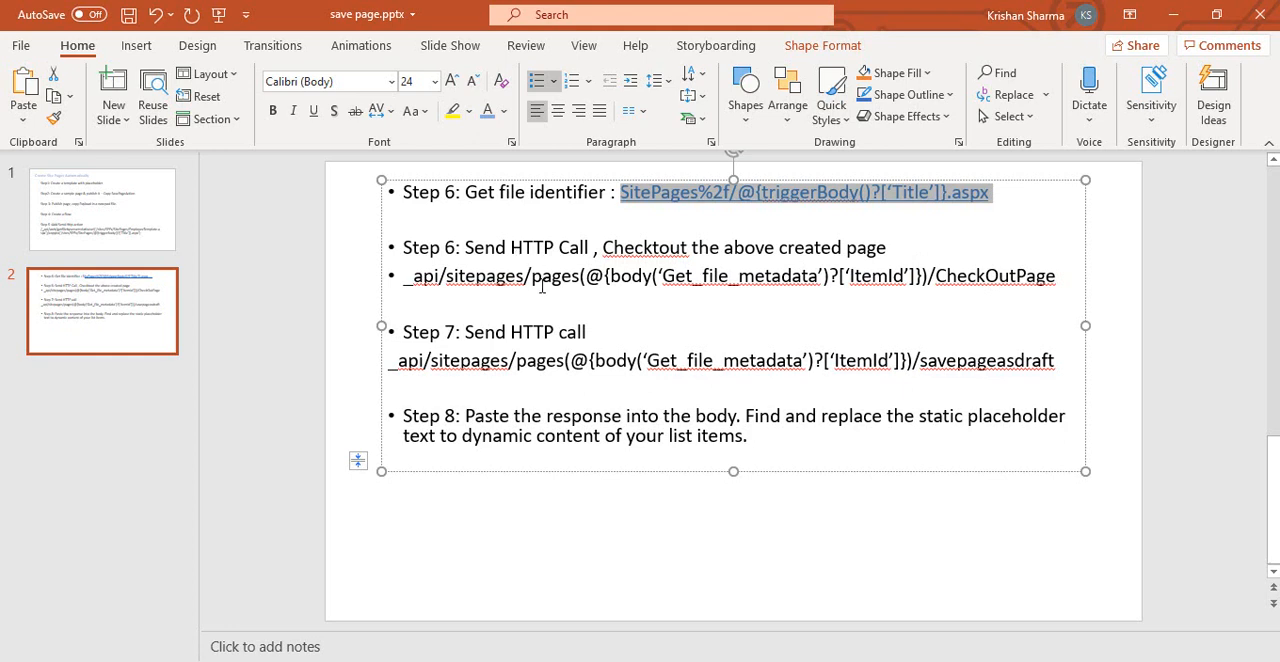
{"action": "left_click", "coordinate": [407, 277]}
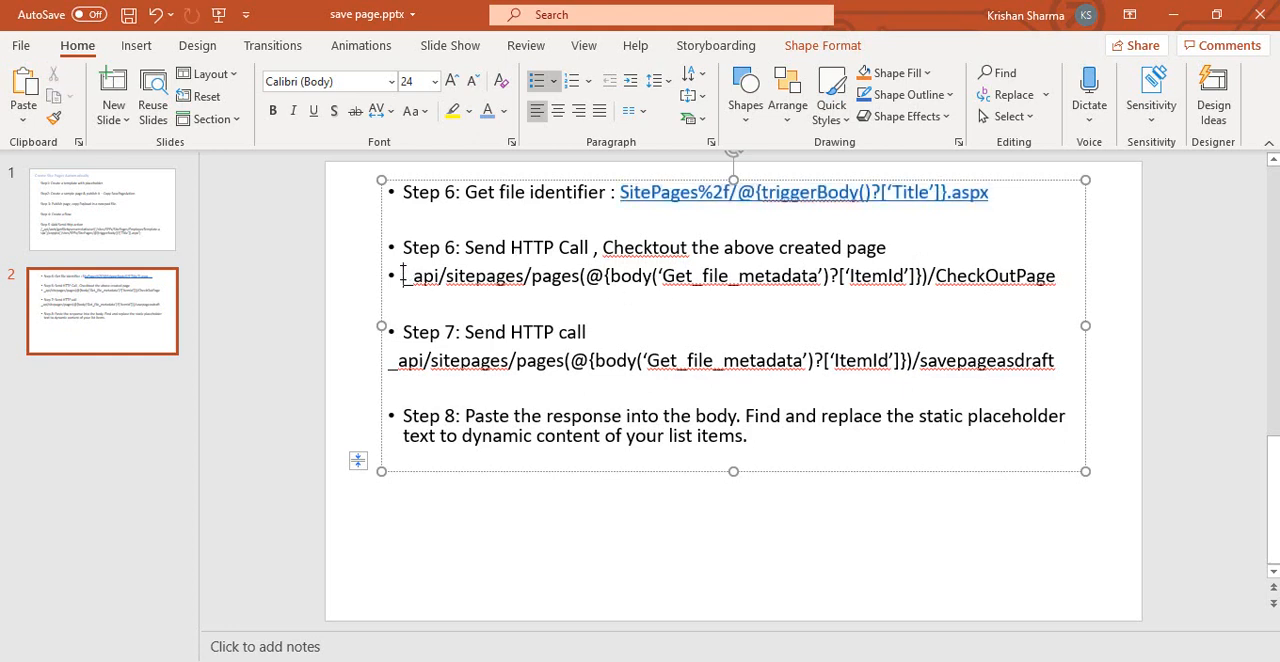
{"action": "key", "text": "shift+End"}
{"action": "key", "text": "alt+Tab"}
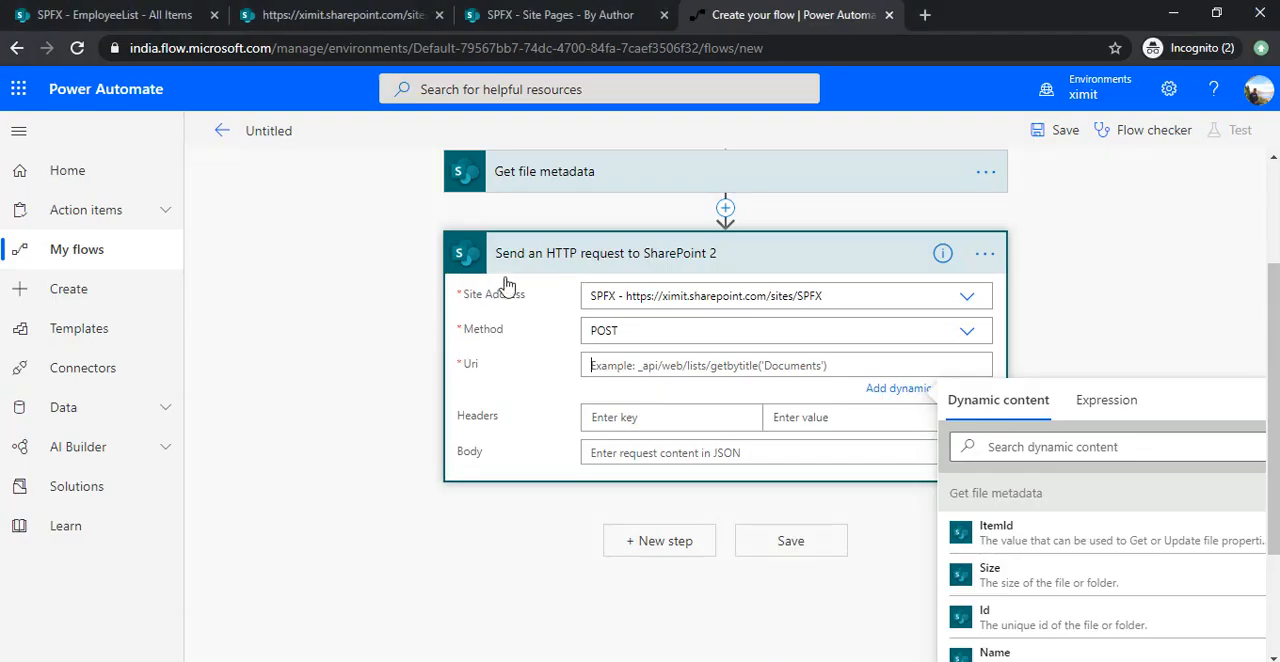
{"action": "left_click", "coordinate": [702, 366]}
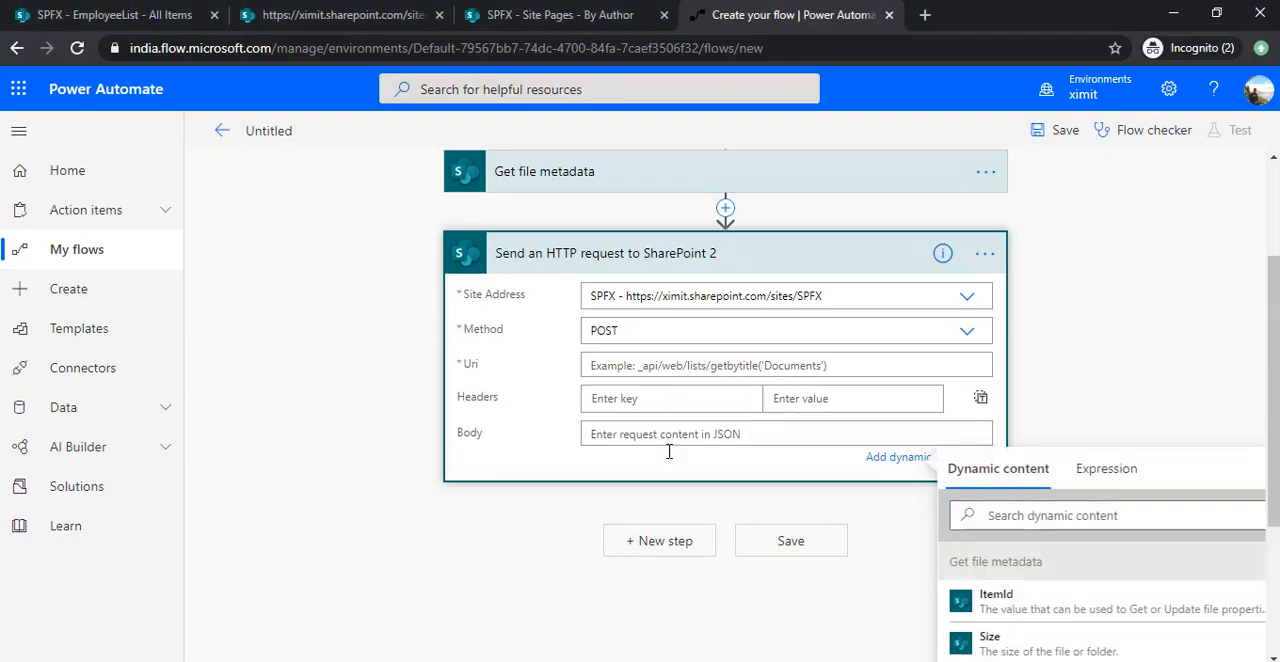
{"action": "left_click", "coordinate": [679, 365]}
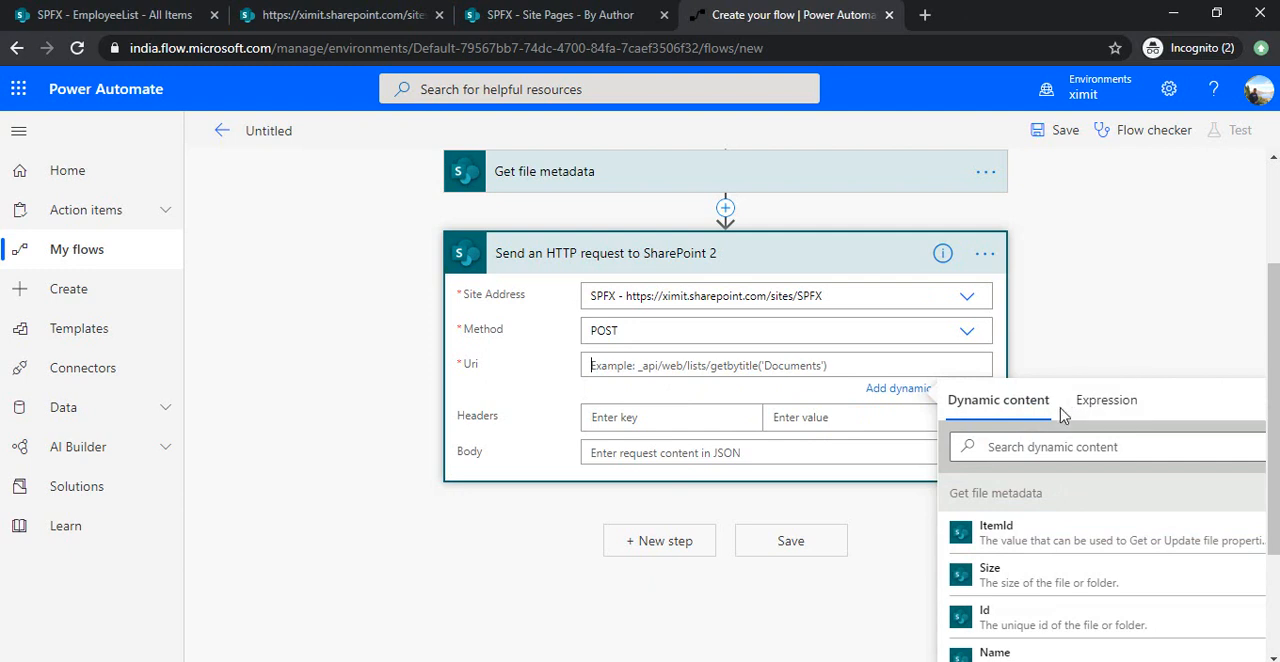
{"action": "type", "text": "_api/sitepages/pages()/CheckOutPage"}
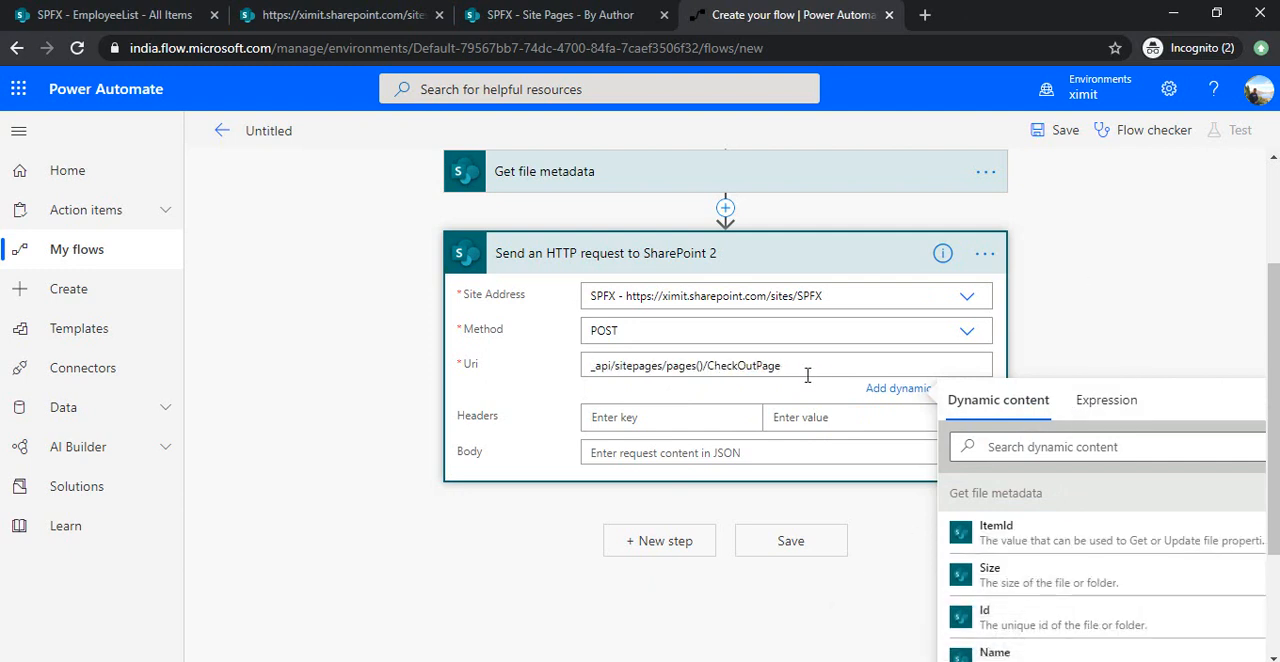
{"action": "left_click", "coordinate": [698, 366]}
{"action": "left_click", "coordinate": [1024, 537]}
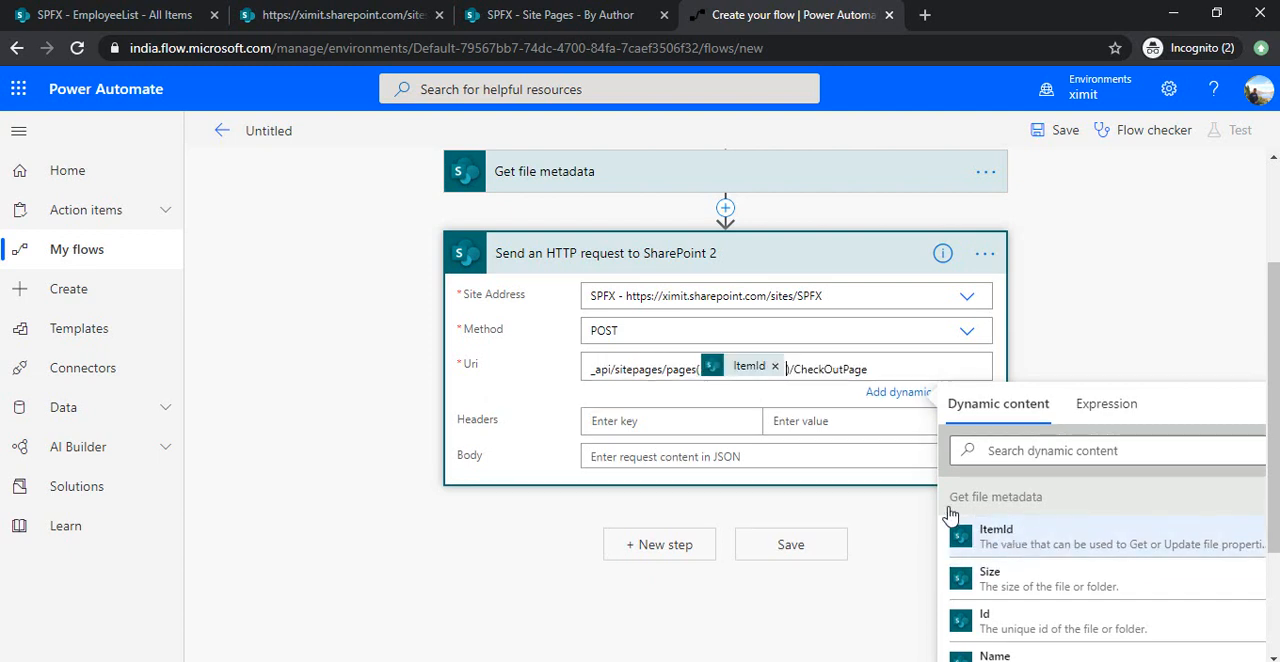
Copy the content-type header with its value application/json;odata=verbose from the first HTTP request into the second one.
{"action": "left_click", "coordinate": [681, 420]}
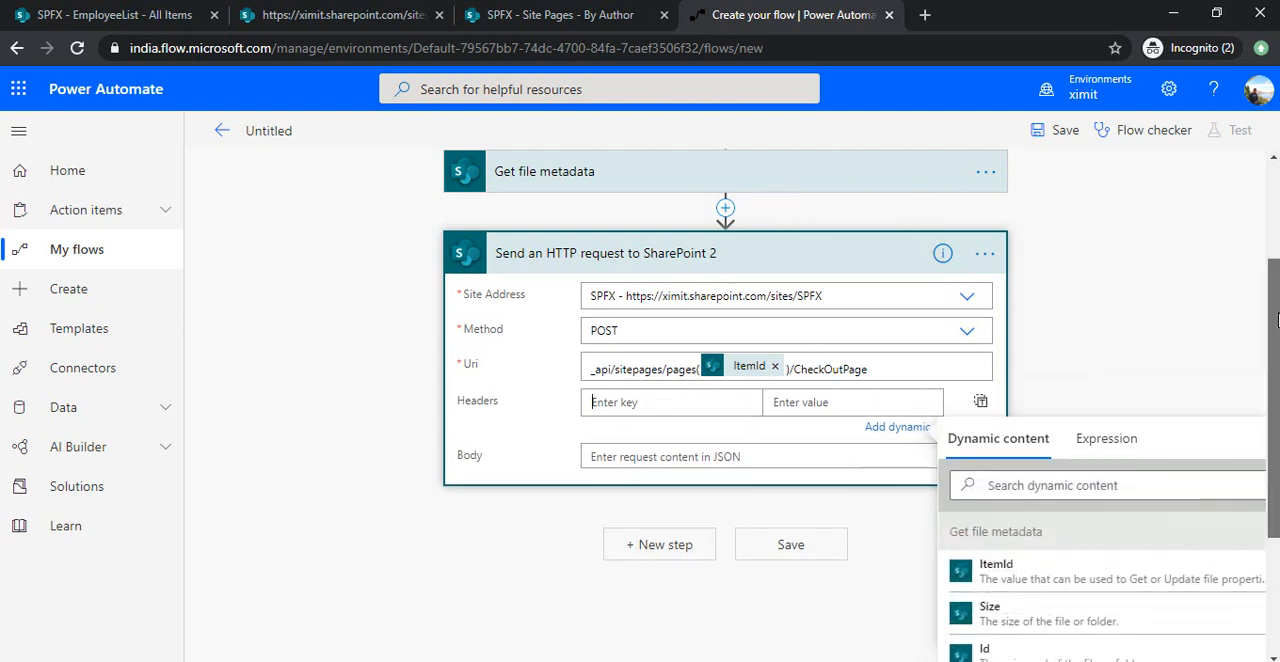
{"action": "scroll", "coordinate": [1277, 265], "scroll_direction": "up", "scroll_amount": 1}
{"action": "left_click", "coordinate": [868, 199]}
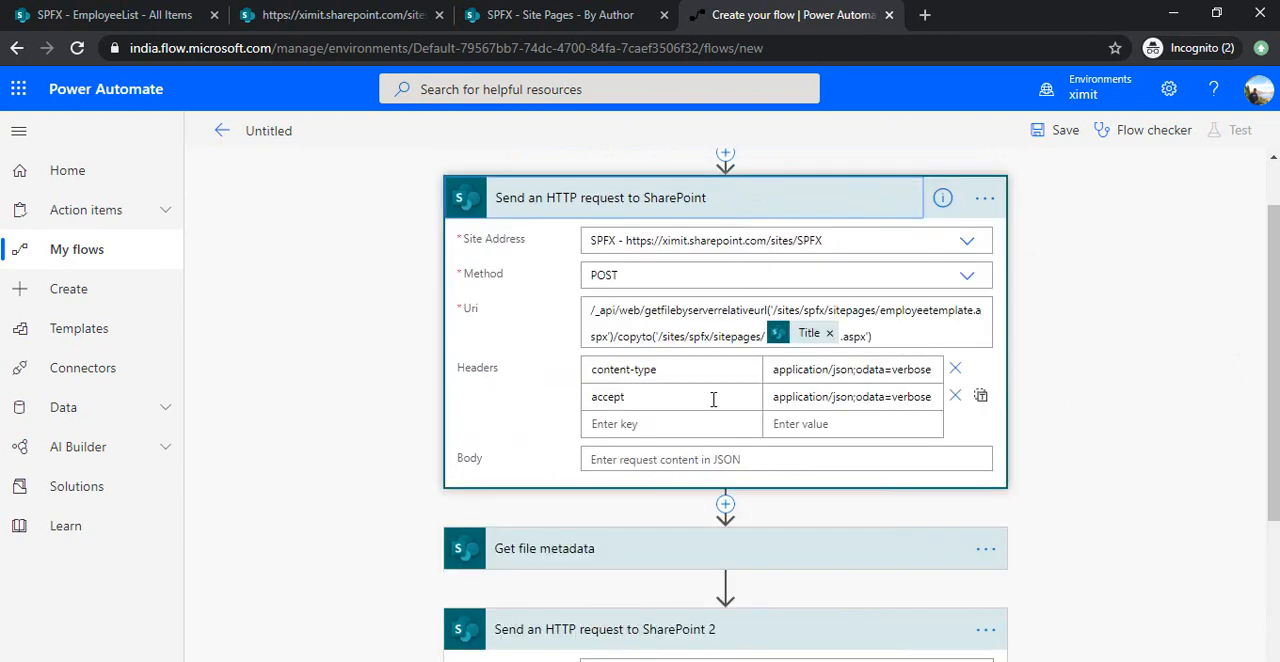
{"action": "left_click", "coordinate": [690, 373]}
{"action": "key", "text": "ctrl+a"}
{"action": "key", "text": "ctrl+c"}
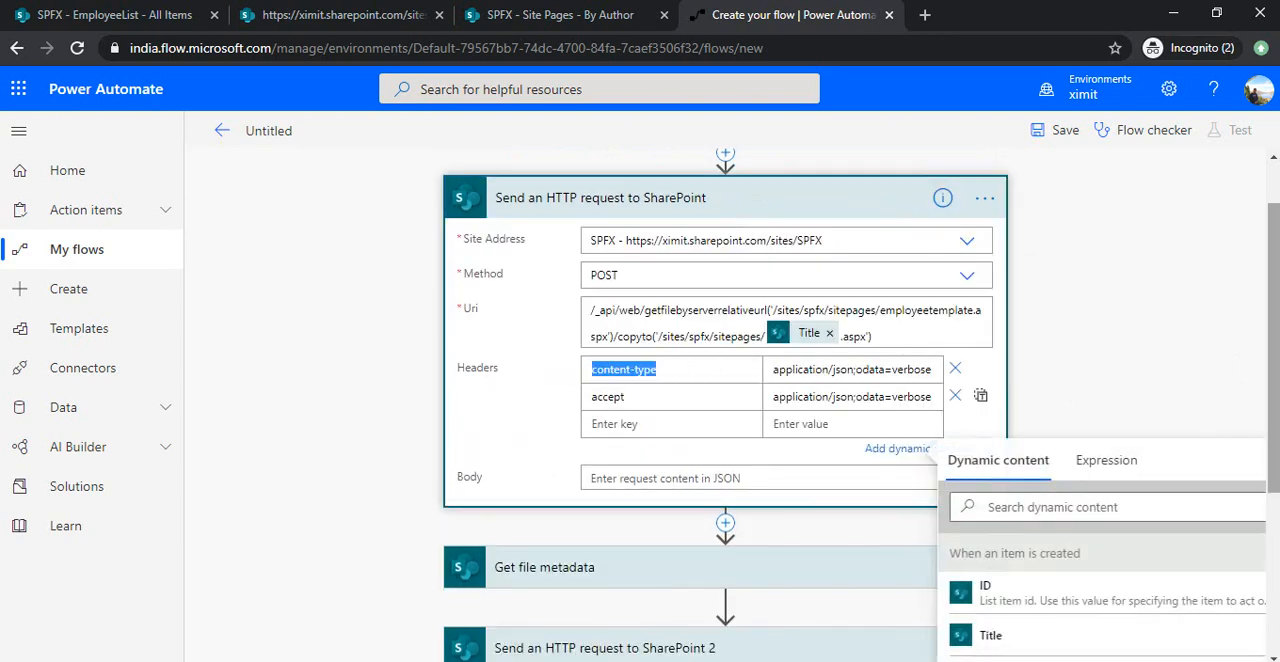
{"action": "scroll", "coordinate": [741, 541], "scroll_direction": "down", "scroll_amount": 1}
{"action": "left_click", "coordinate": [686, 648]}
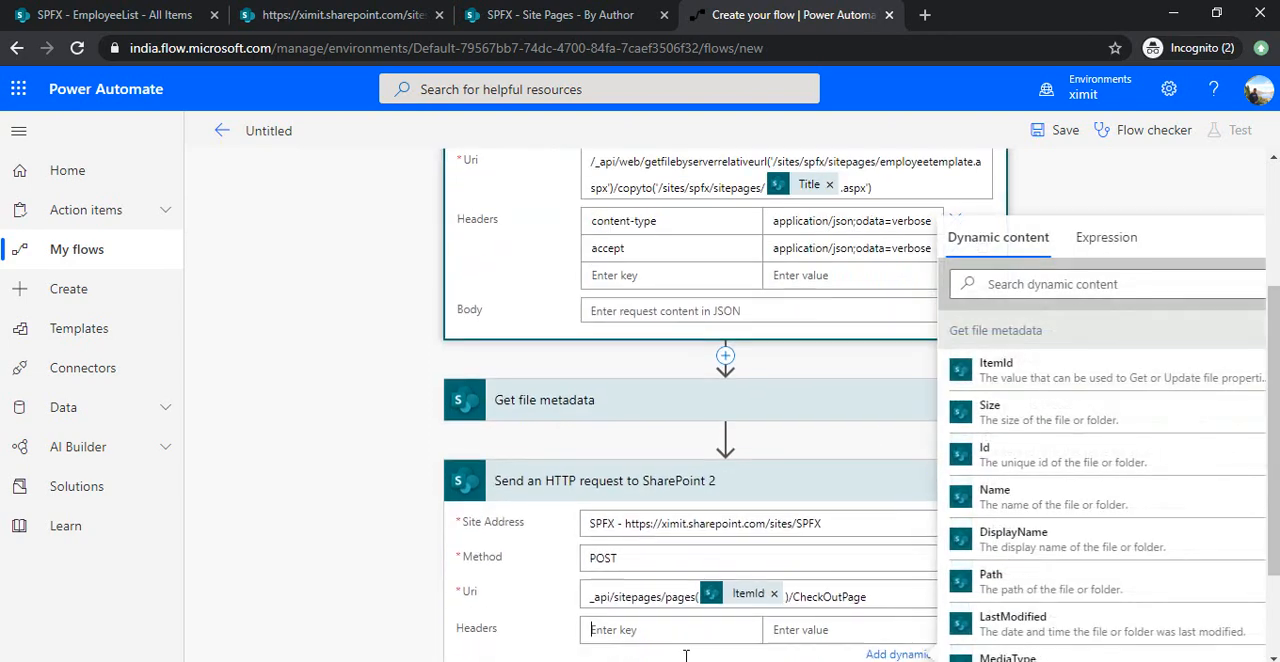
{"action": "key", "text": "ctrl+v"}
{"action": "left_click", "coordinate": [840, 222]}
{"action": "key", "text": "ctrl+a"}
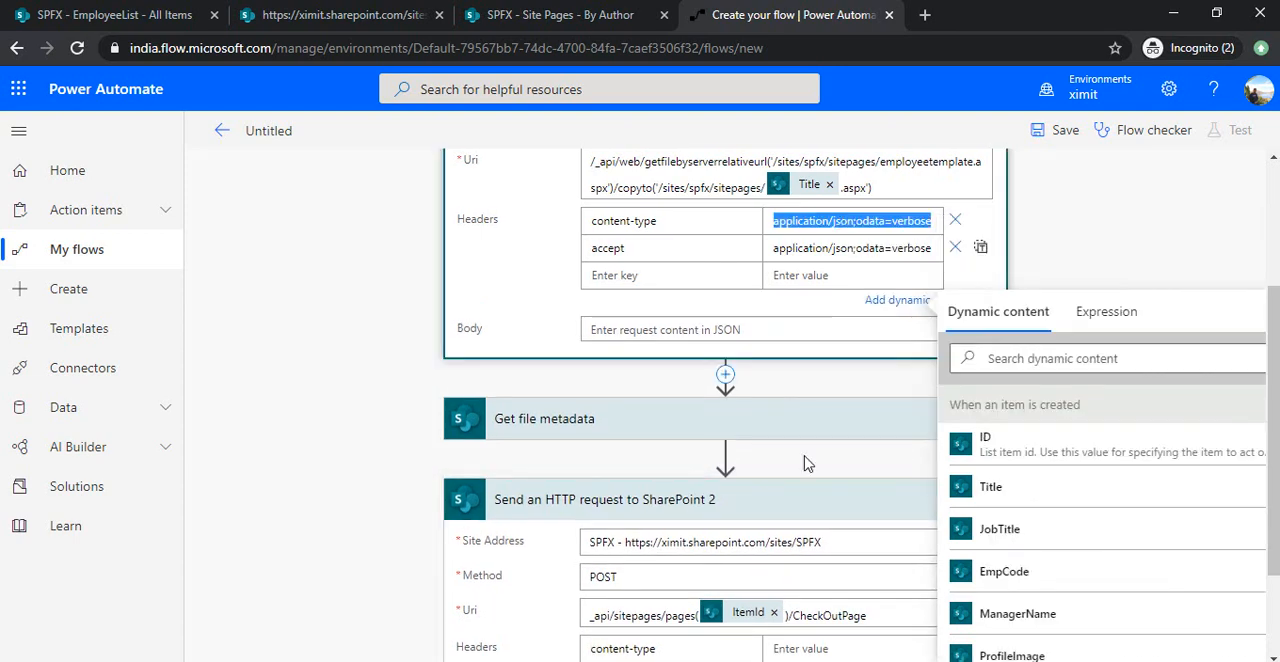
{"action": "left_click", "coordinate": [832, 648]}
{"action": "type", "text": "application/json;odata=verbose"}
Copy the accept header with its value application/json;odata=verbose from the first HTTP request into the second one.
{"action": "left_click", "coordinate": [642, 247]}
{"action": "key", "text": "ctrl+a"}
{"action": "key", "text": "ctrl+c"}
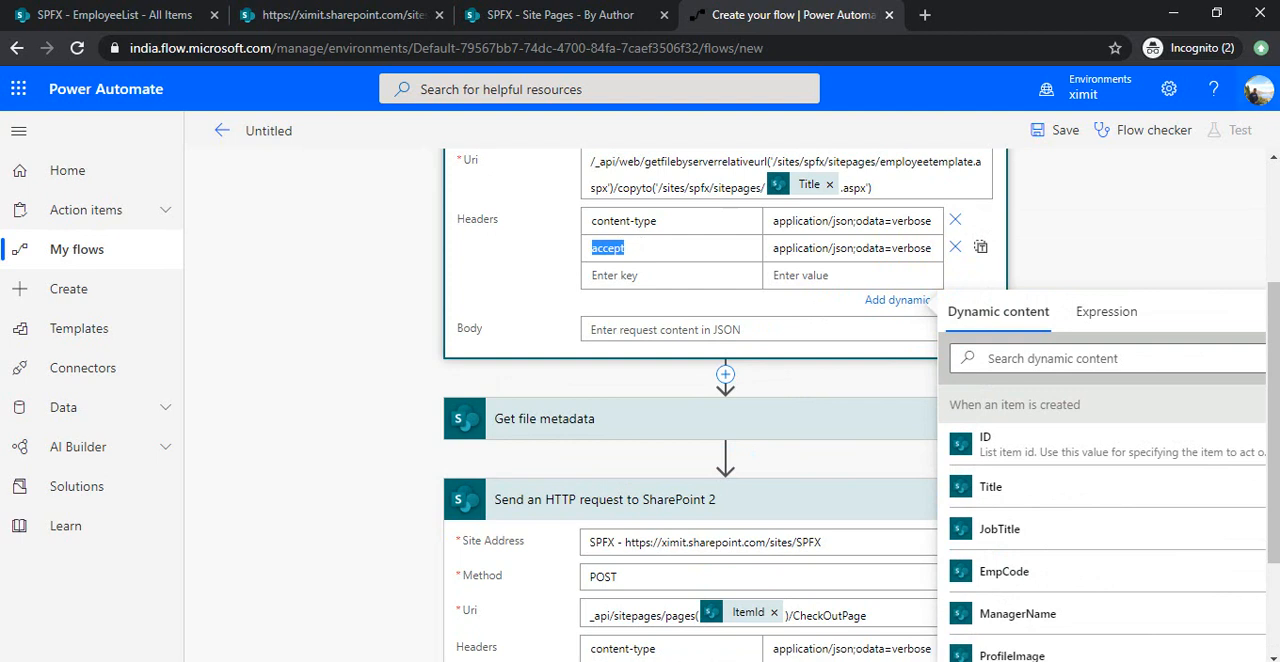
{"action": "scroll", "coordinate": [798, 600], "scroll_direction": "down", "scroll_amount": 1}
{"action": "left_click", "coordinate": [702, 610]}
{"action": "key", "text": "ctrl+v"}
{"action": "left_click", "coordinate": [860, 181]}
{"action": "key", "text": "ctrl+a"}
{"action": "key", "text": "ctrl+c"}
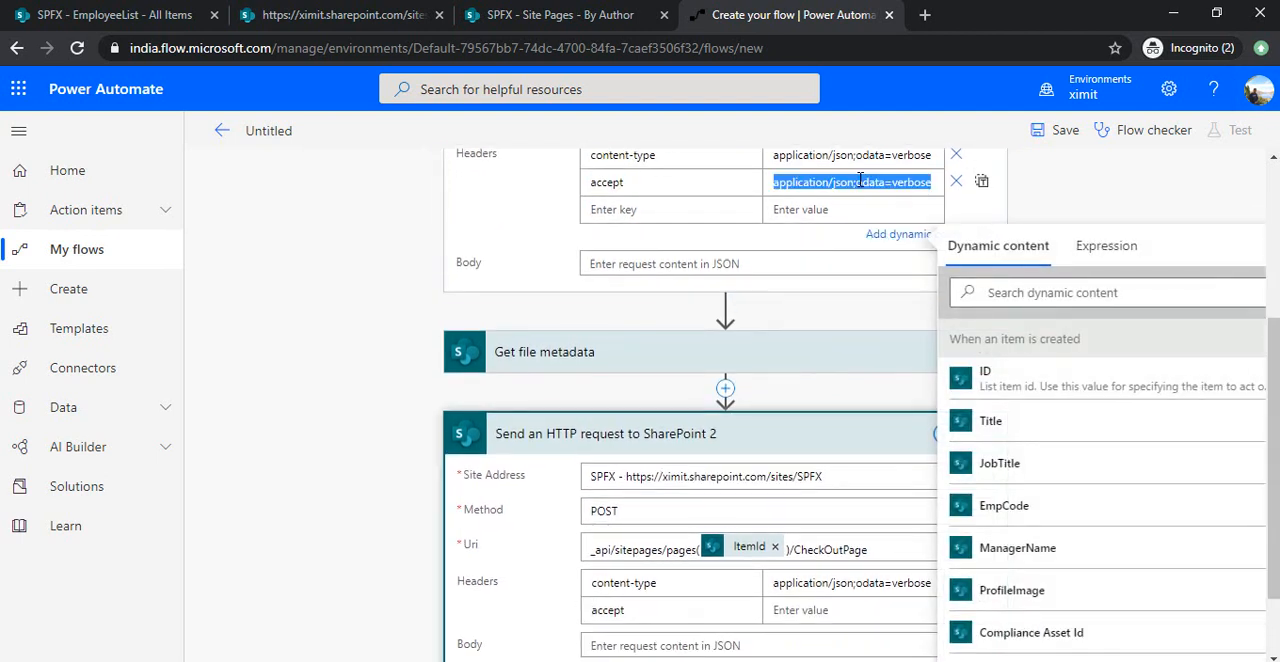
{"action": "left_click", "coordinate": [785, 609]}
{"action": "key", "text": "ctrl+v"}
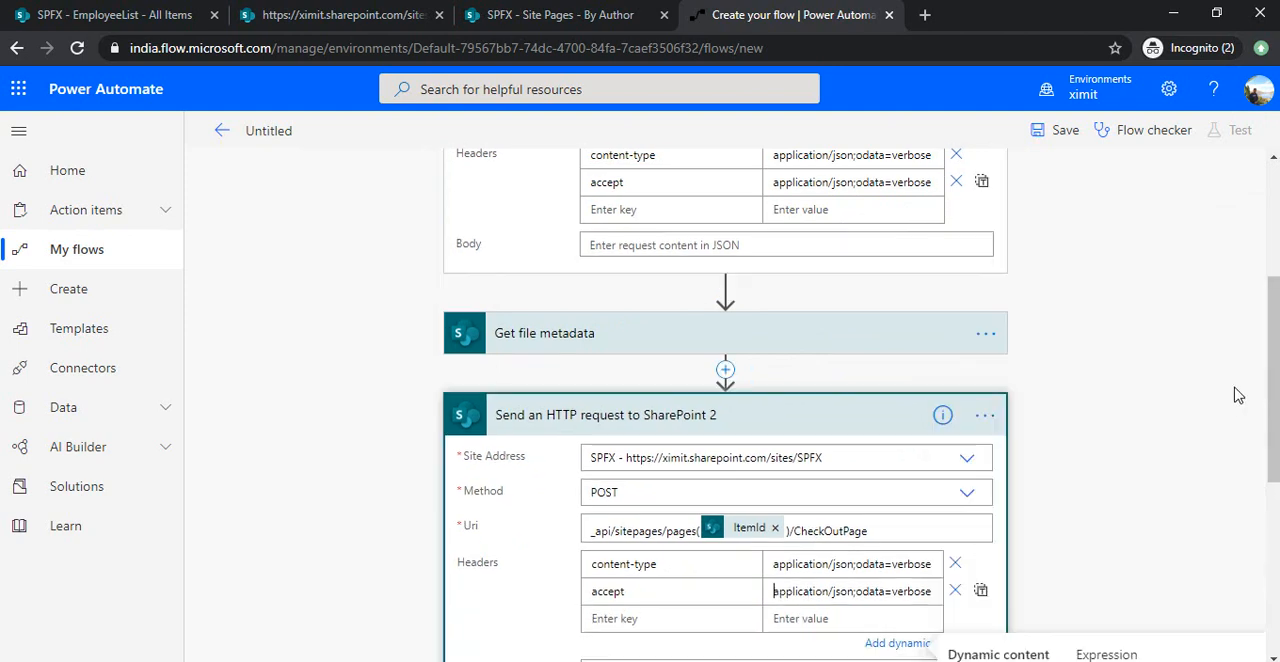
Search for "send http" and add a third "Send an HTTP request to SharePoint" action at the end of the flow.
{"action": "scroll", "coordinate": [725, 400], "scroll_direction": "down", "scroll_amount": 2}
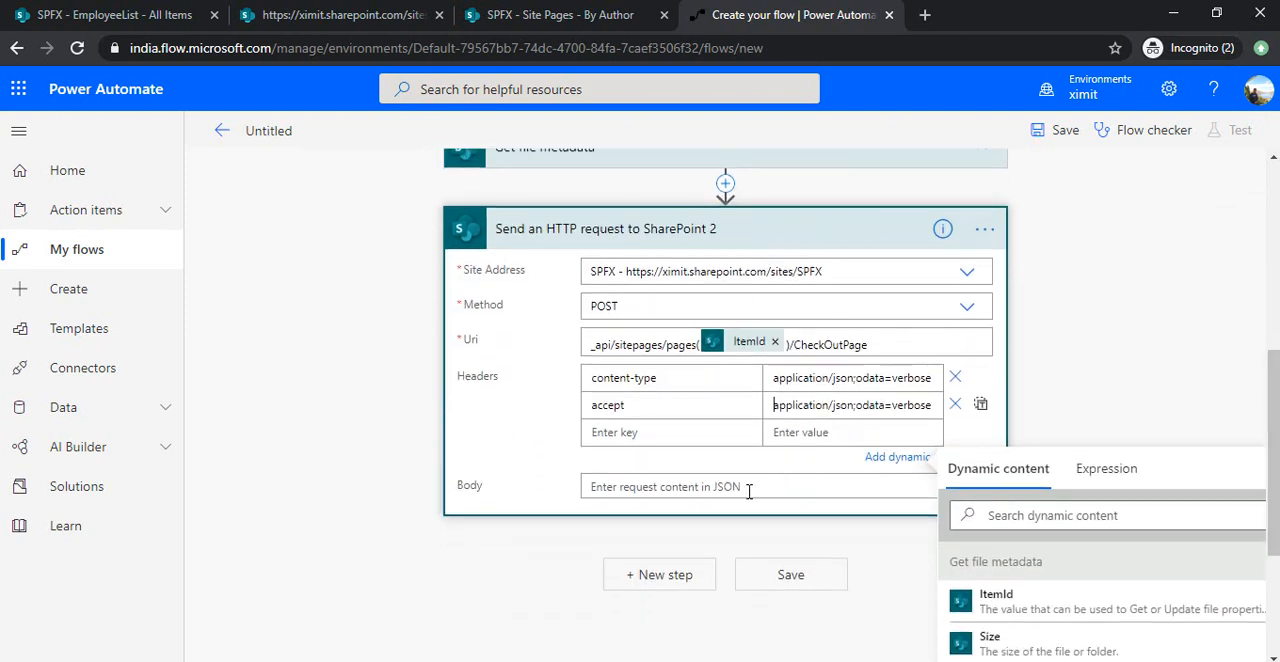
{"action": "left_click", "coordinate": [657, 574]}
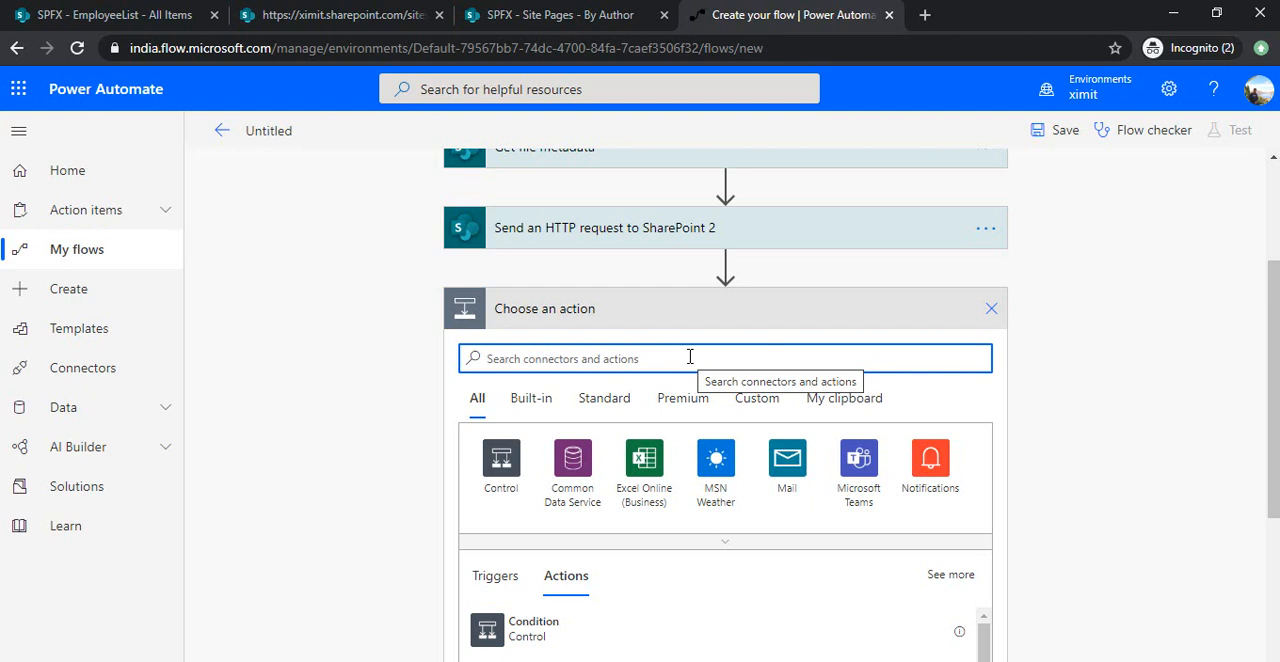
{"action": "type", "text": "send http"}
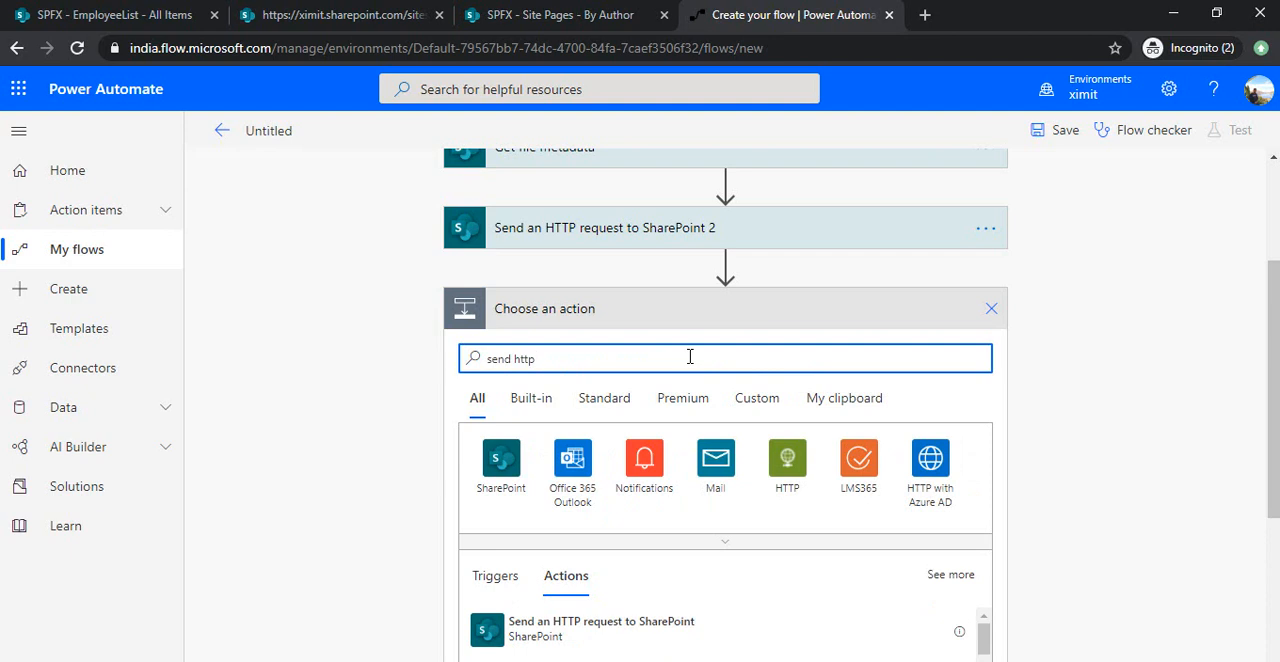
{"action": "left_click", "coordinate": [686, 625]}
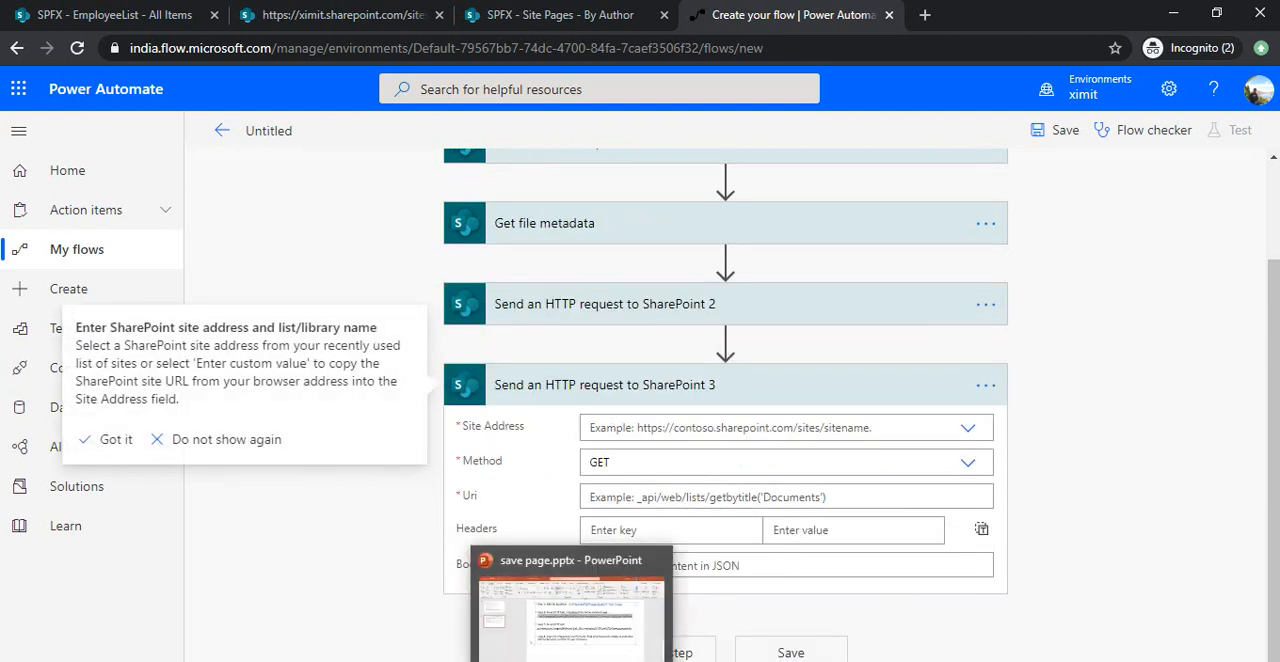
Review Steps 7 and 8 on the PowerPoint slide, copy the Step 7 savepageasdraft path and return to Power Automate.
{"action": "left_click", "coordinate": [575, 590]}
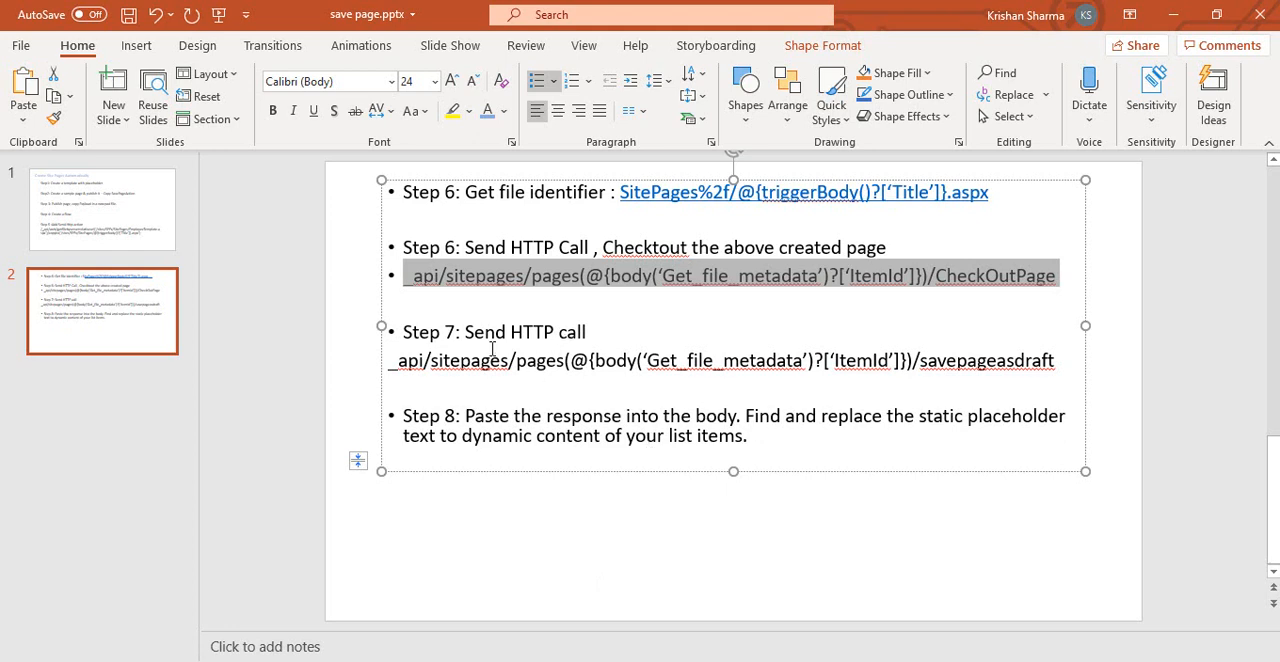
{"action": "left_click_drag", "start_coordinate": [466, 333], "coordinate": [581, 331]}
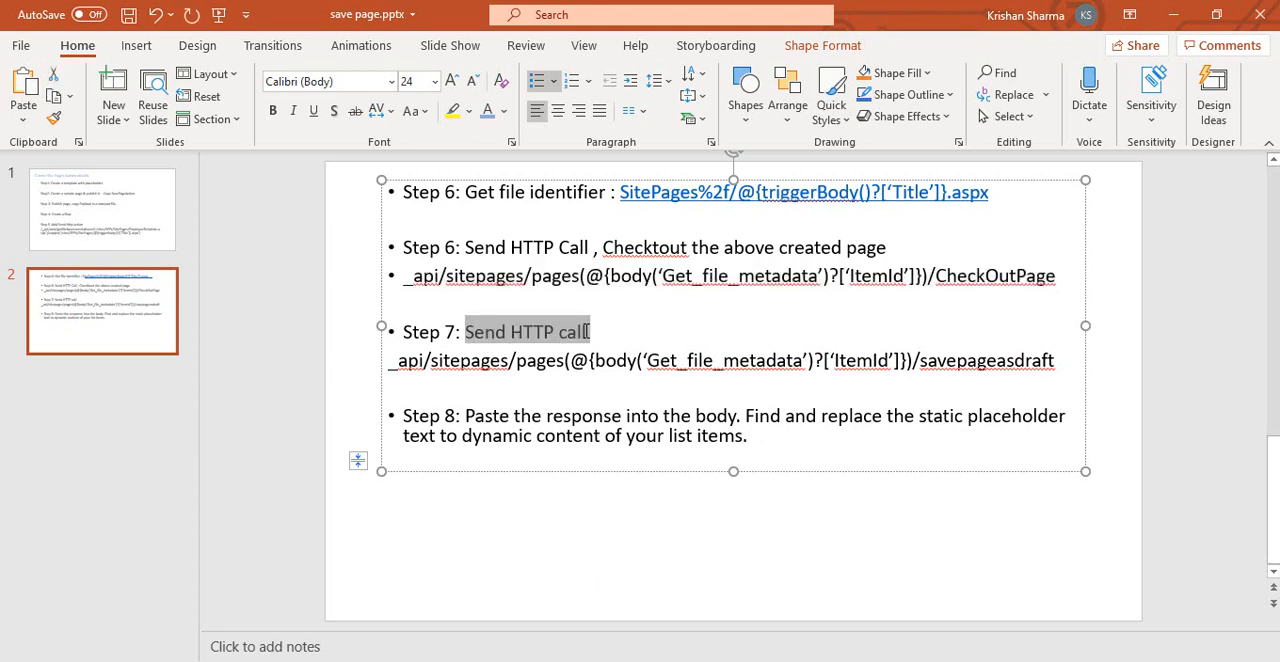
{"action": "double_click", "coordinate": [972, 364]}
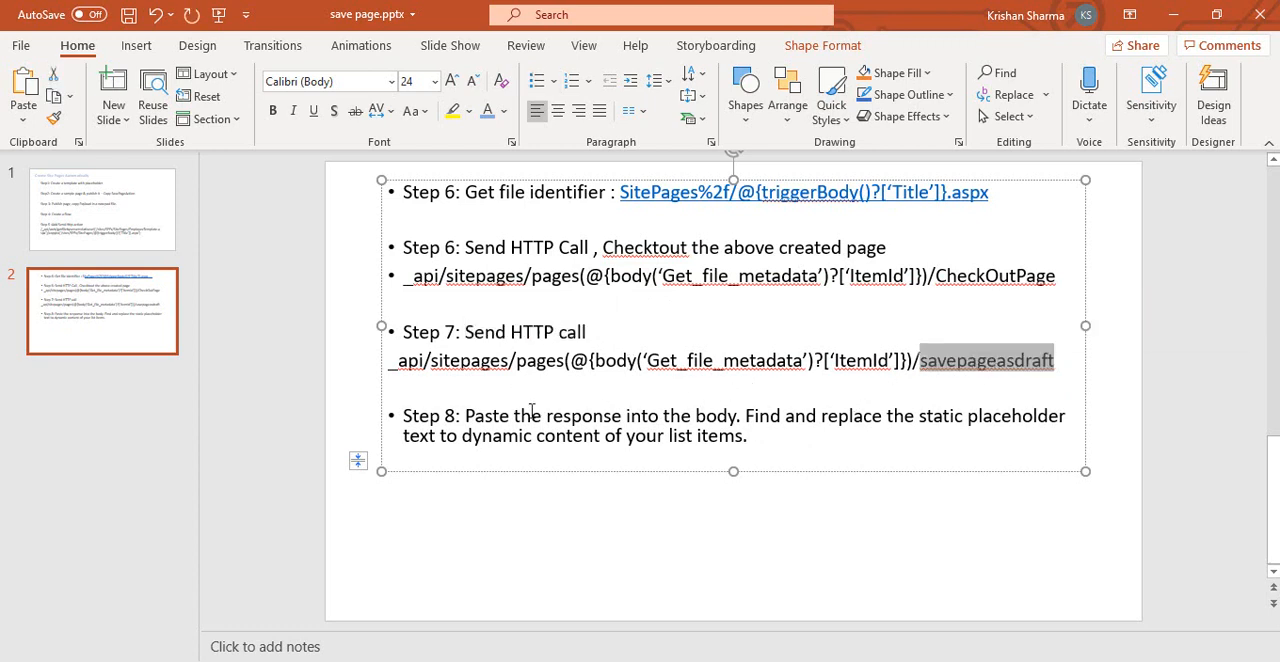
{"action": "left_click_drag", "start_coordinate": [466, 415], "coordinate": [756, 443]}
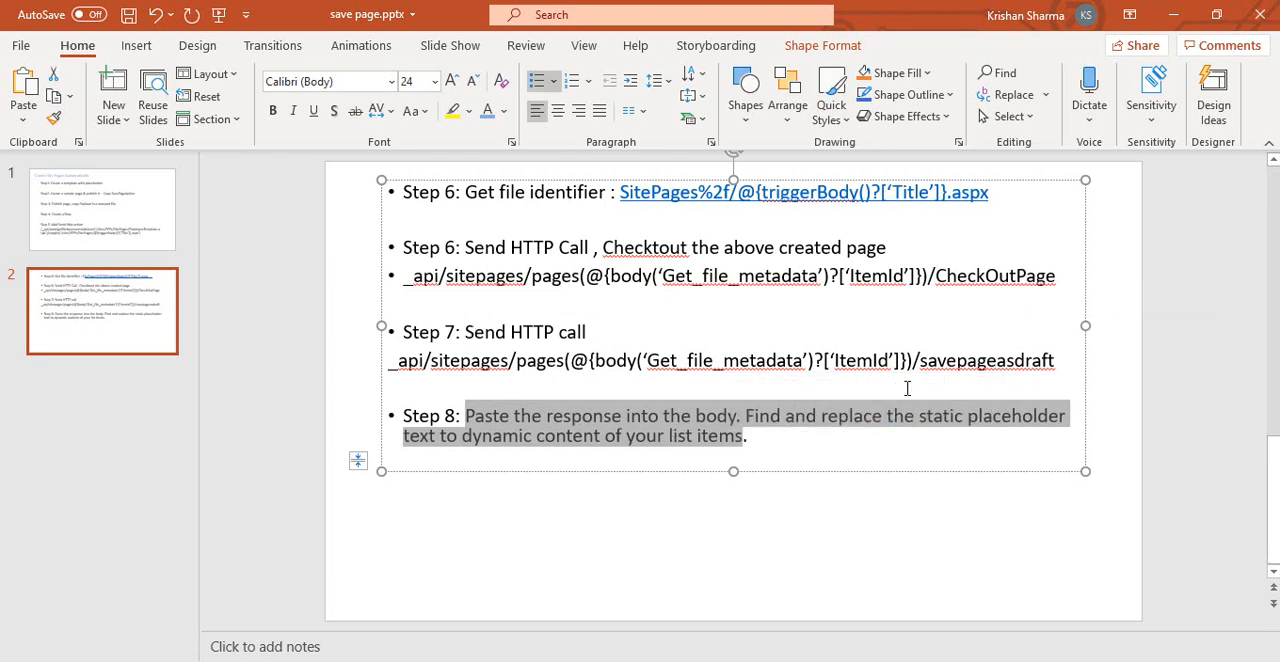
{"action": "left_click", "coordinate": [957, 361]}
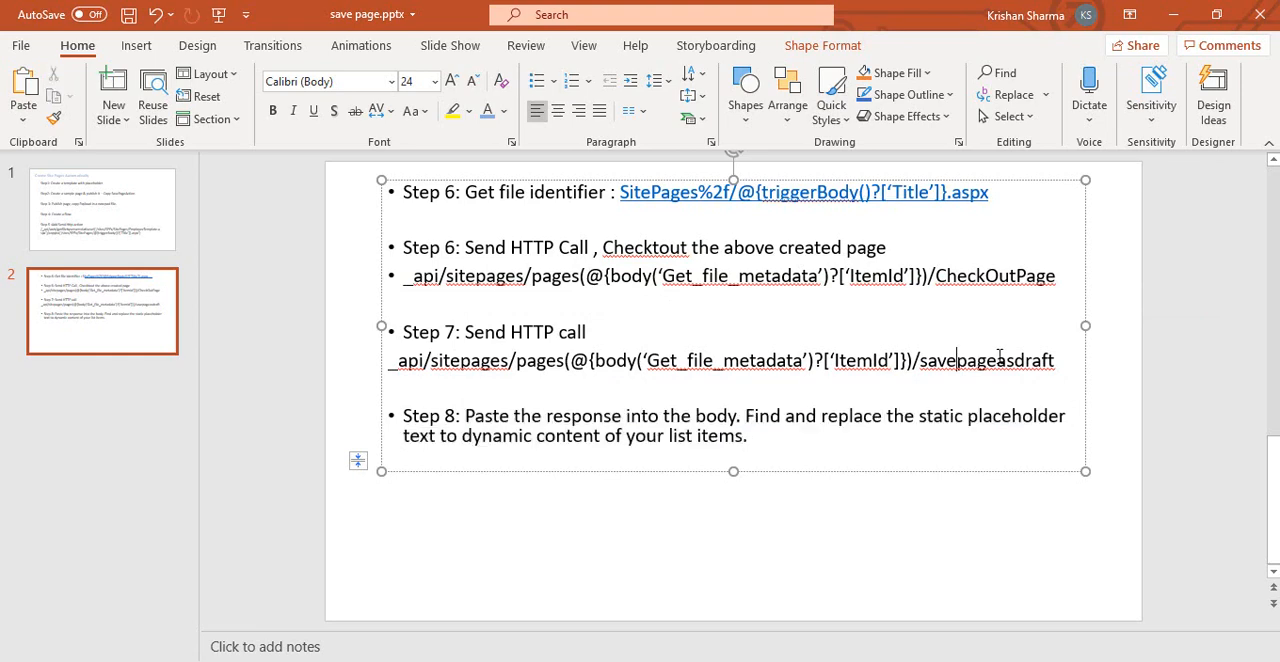
{"action": "key", "text": "shift+Home"}
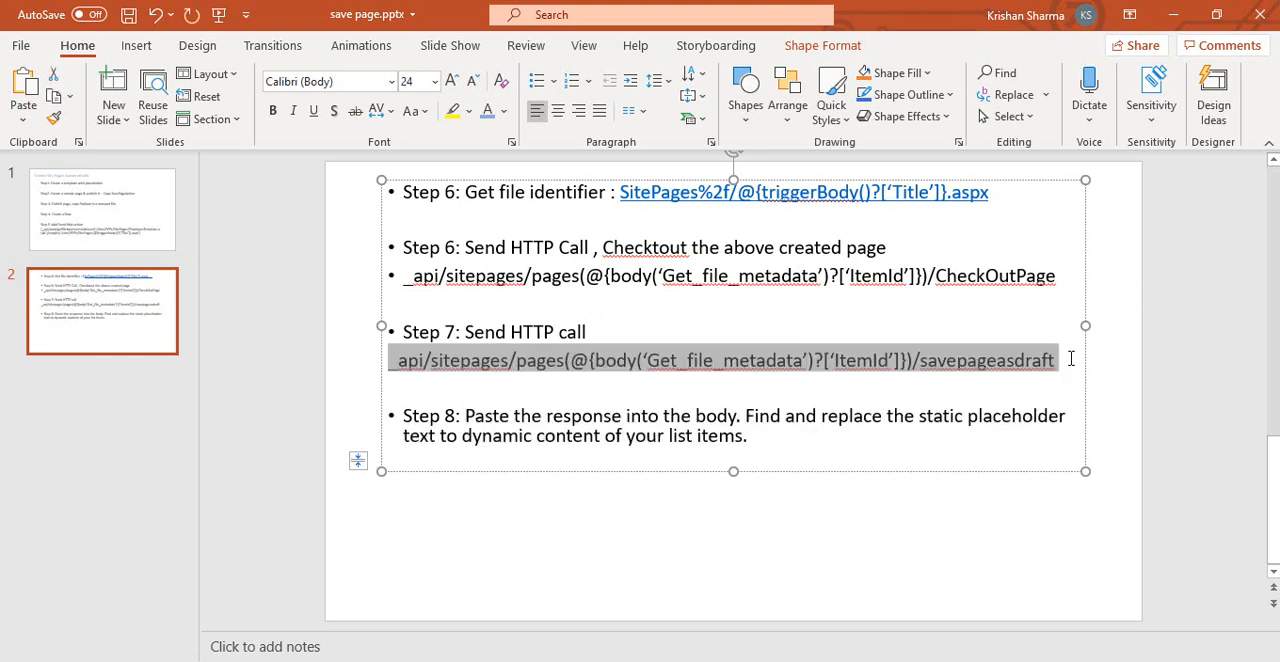
{"action": "key", "text": "alt+Tab"}
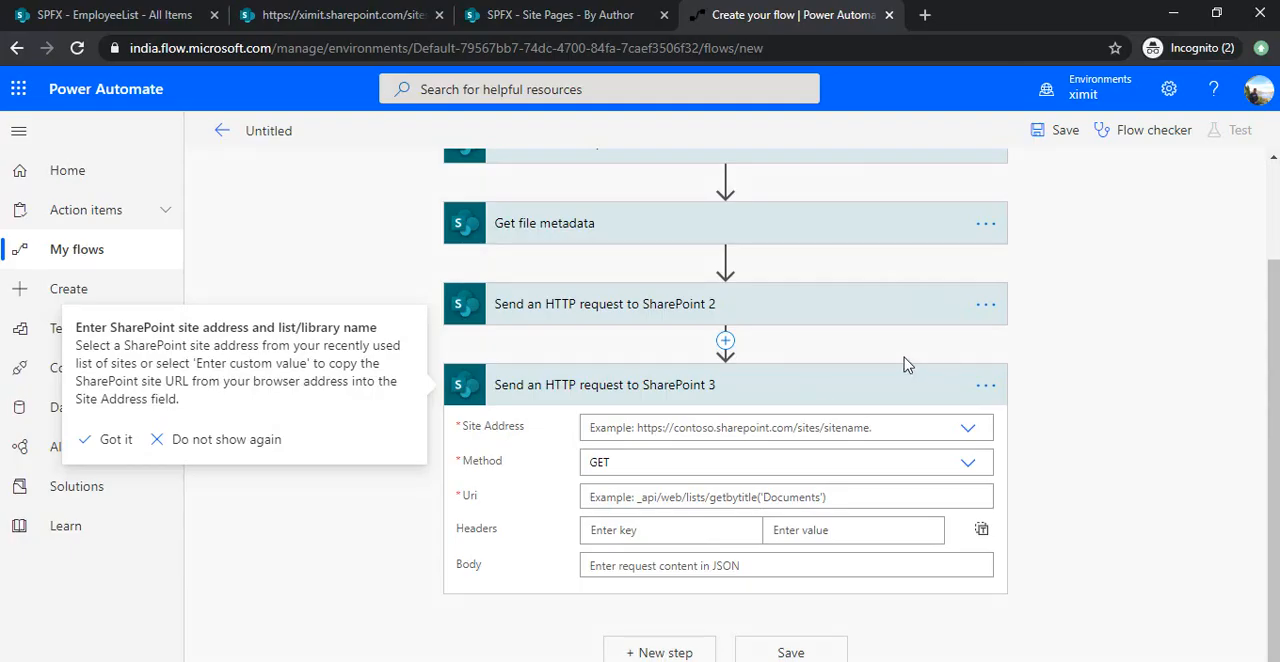
Set the third HTTP request's site address to the SPFX site and its method to POST.
{"action": "left_click", "coordinate": [968, 428]}
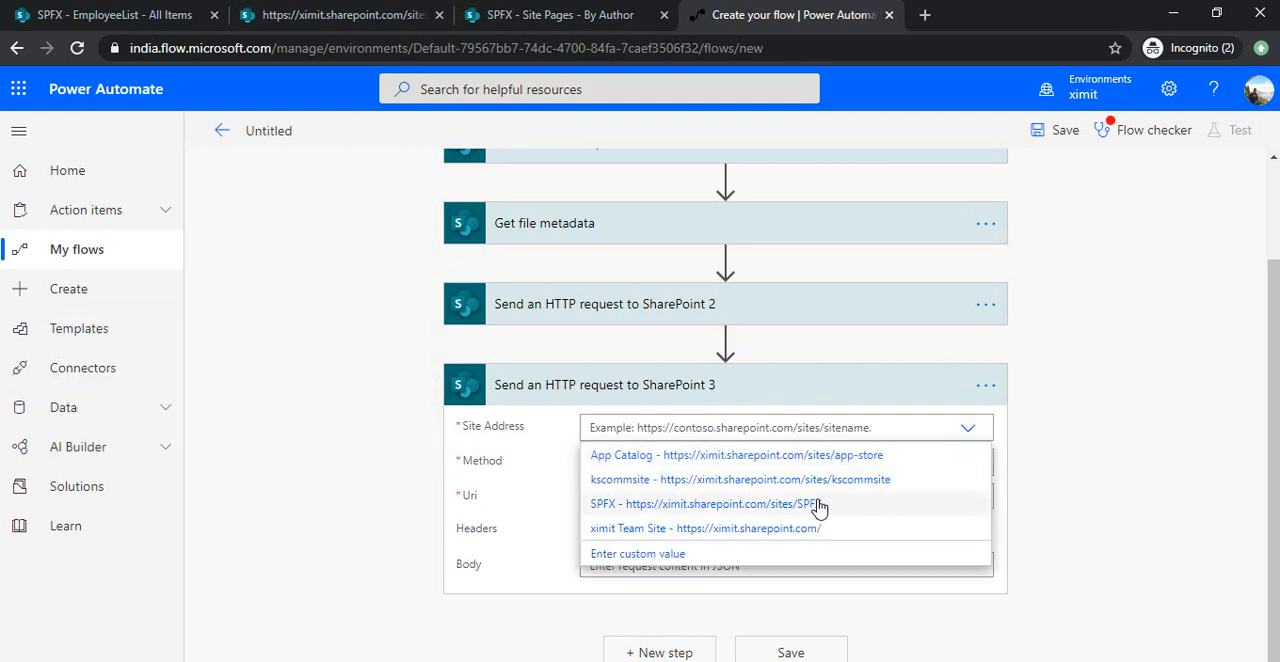
{"action": "left_click", "coordinate": [818, 505]}
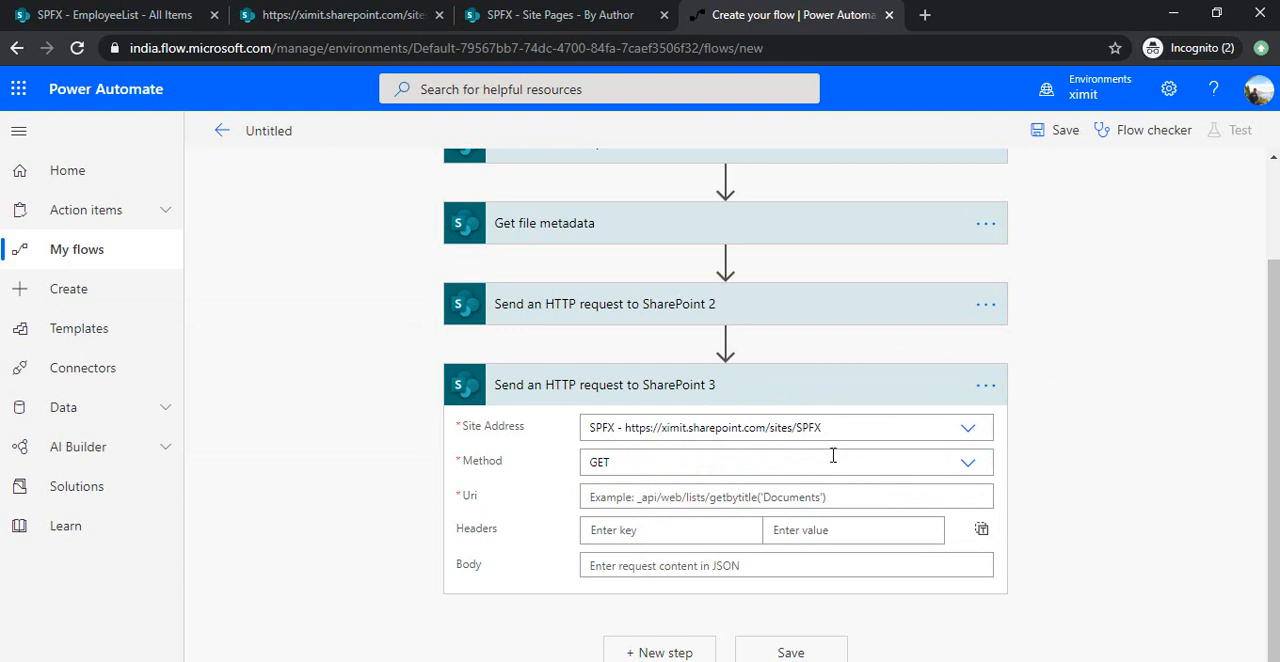
{"action": "left_click", "coordinate": [896, 462]}
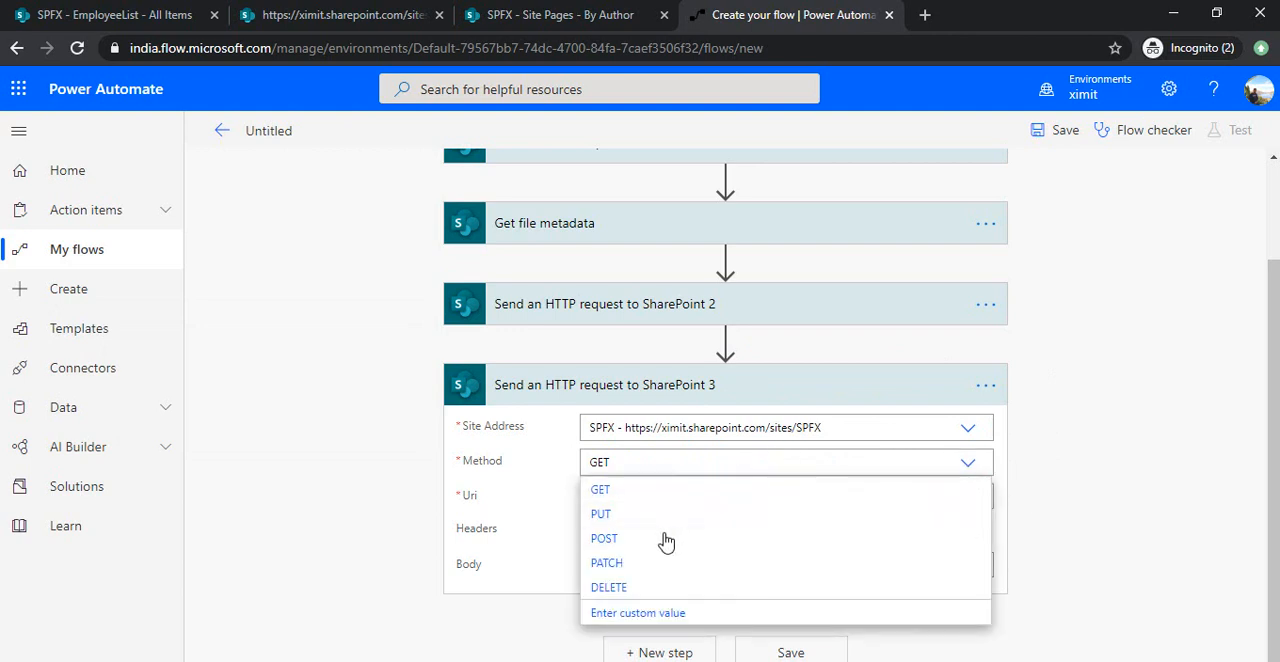
{"action": "left_click", "coordinate": [662, 540]}
Set the third HTTP request's Uri to _api/sitepages/pages()/savepageasdraft, with the file metadata ItemId inserted between the parentheses.
{"action": "left_click", "coordinate": [724, 497]}
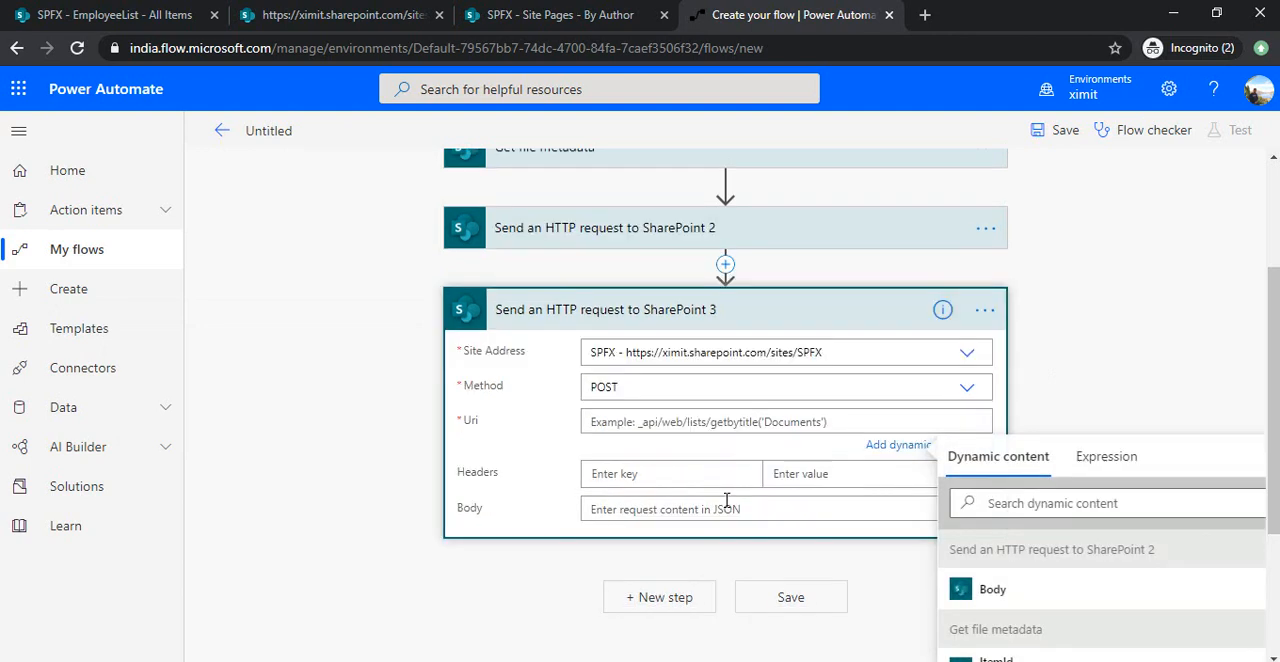
{"action": "key", "text": "ctrl+v"}
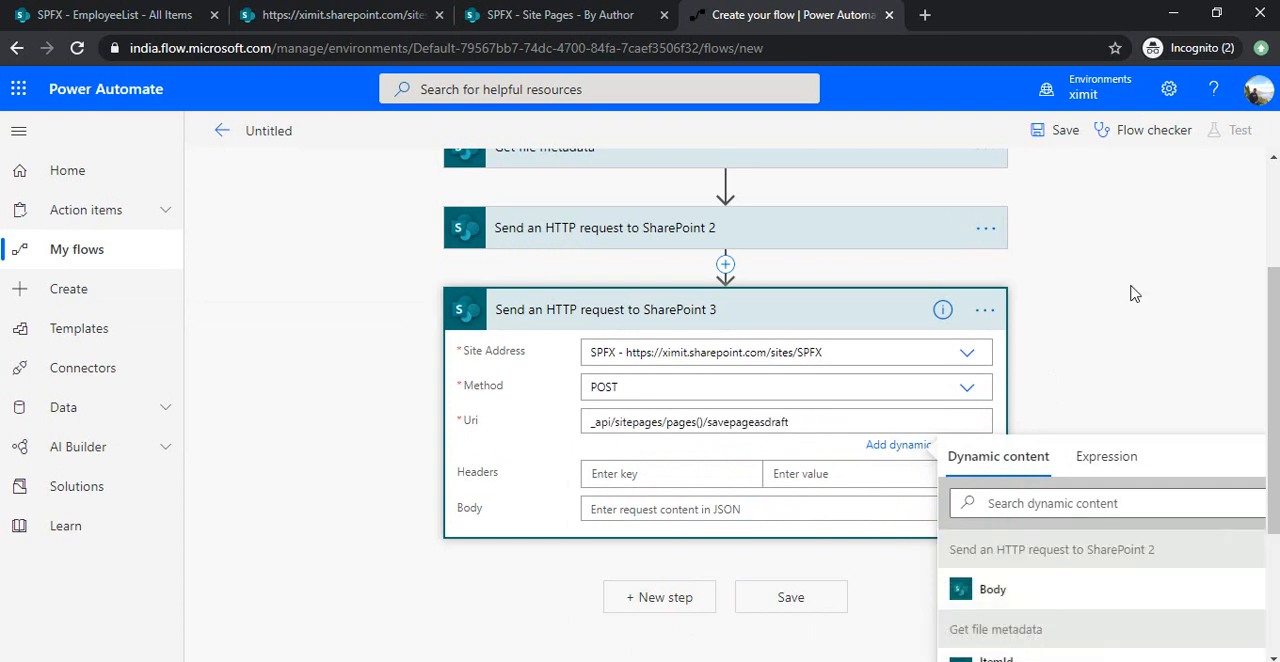
{"action": "left_click", "coordinate": [702, 421]}
{"action": "scroll", "coordinate": [1120, 560], "scroll_direction": "down", "scroll_amount": 1}
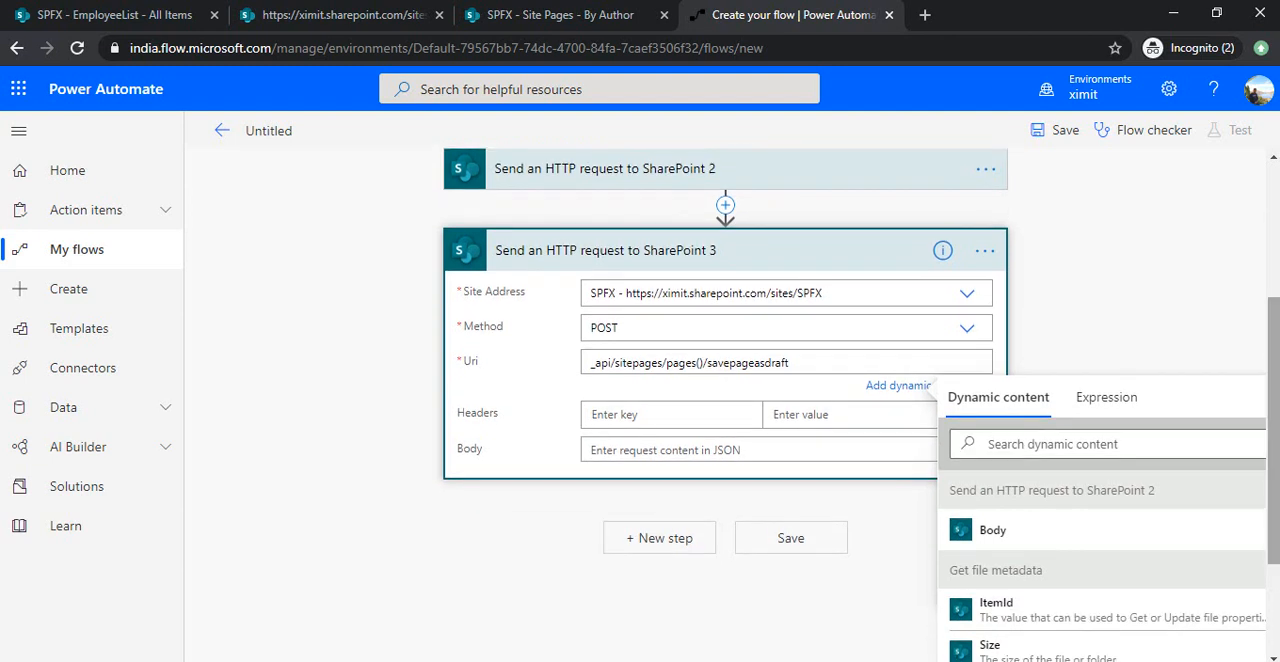
{"action": "left_click", "coordinate": [995, 607]}
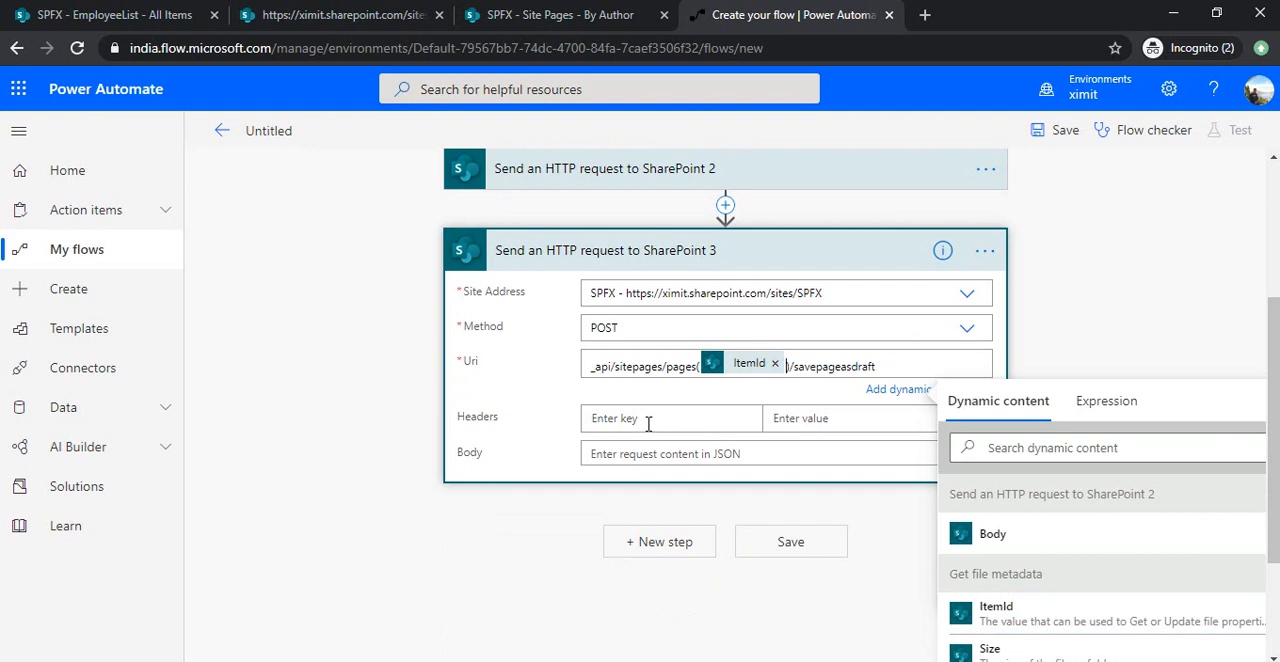
Copy the content-type header with its value application/json;odata=verbose from the second HTTP request into the third one.
{"action": "scroll", "coordinate": [785, 275], "scroll_direction": "up", "scroll_amount": 1}
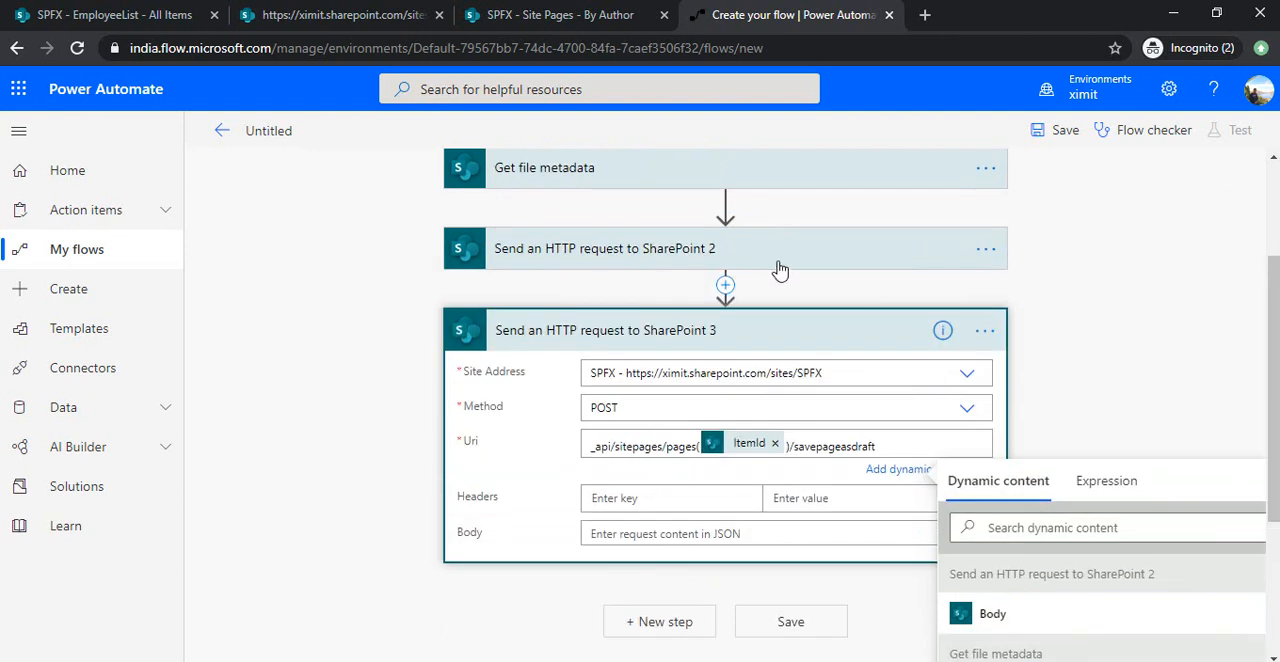
{"action": "left_click", "coordinate": [675, 399]}
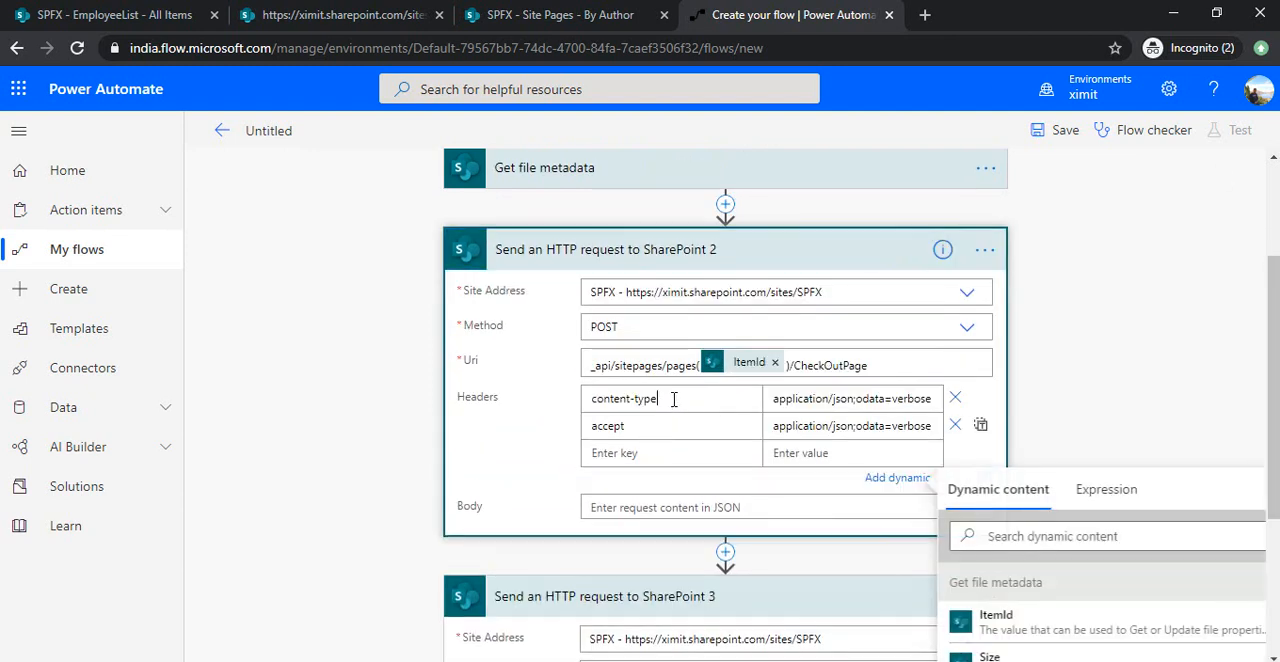
{"action": "double_click", "coordinate": [673, 399]}
{"action": "scroll", "coordinate": [673, 399], "scroll_direction": "down", "scroll_amount": 1}
{"action": "left_click", "coordinate": [722, 642]}
{"action": "key", "text": "ctrl+v"}
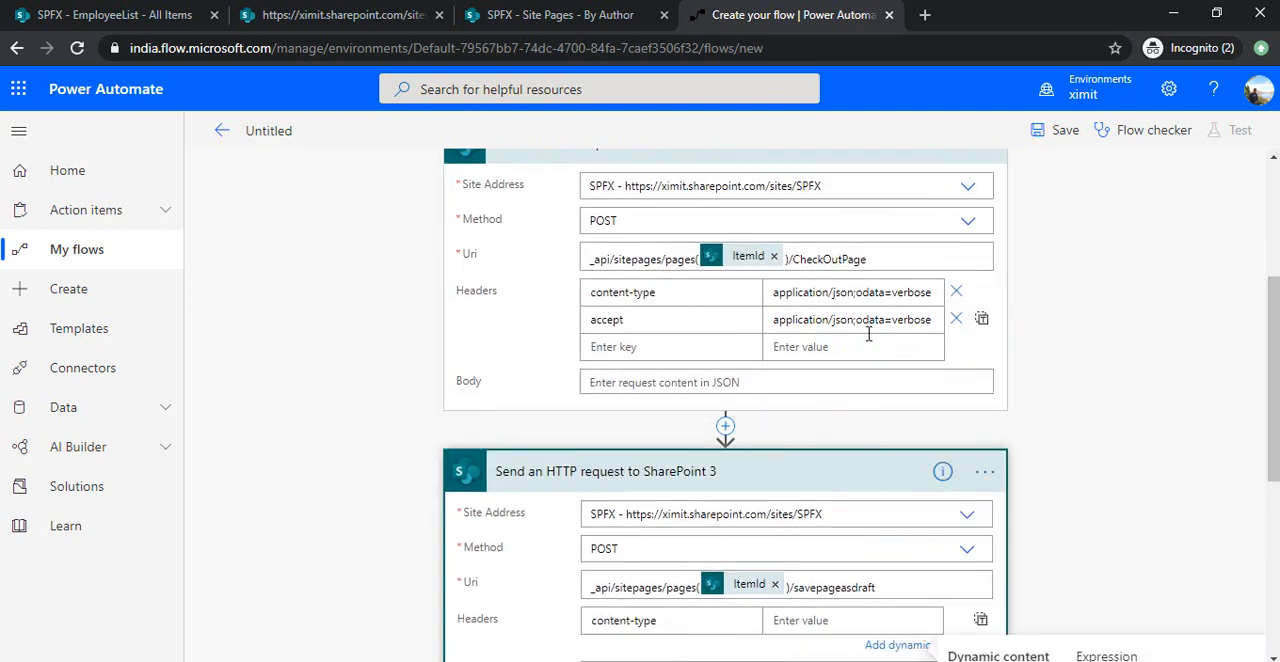
{"action": "triple_click", "coordinate": [885, 292]}
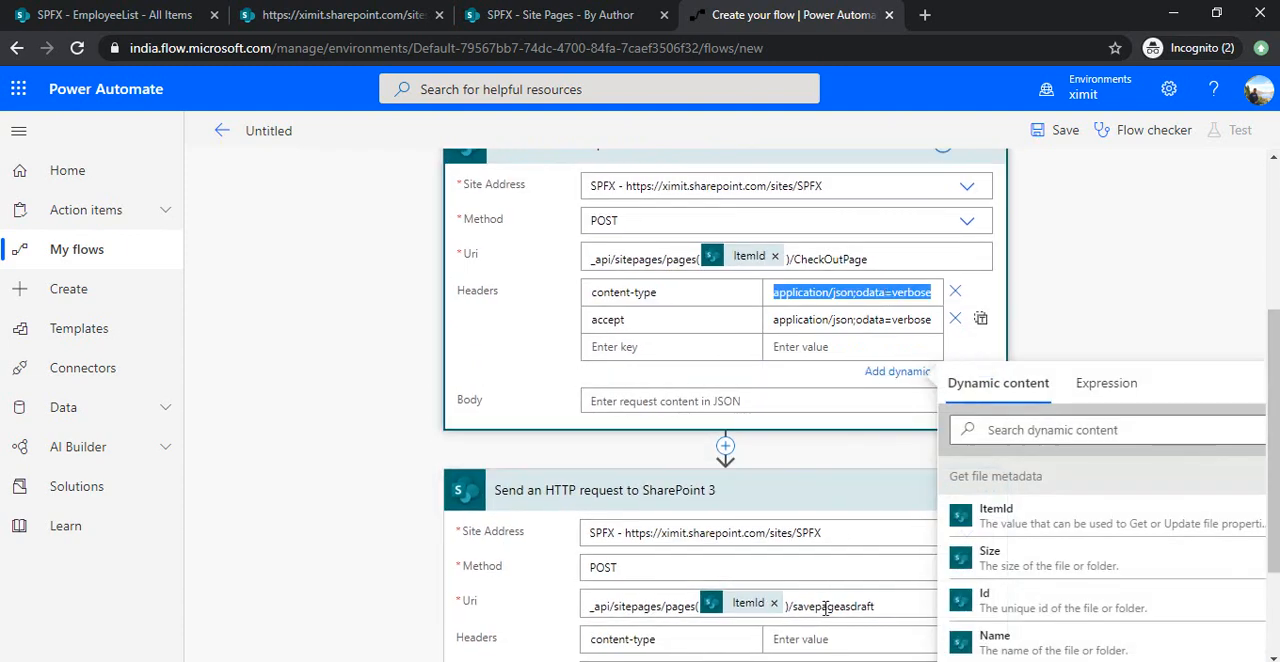
{"action": "left_click", "coordinate": [813, 640]}
{"action": "key", "text": "ctrl+v"}
Copy the accept header with its value application/json;odata=verbose from the second HTTP request into the third one.
{"action": "scroll", "coordinate": [575, 157], "scroll_direction": "down", "scroll_amount": 1}
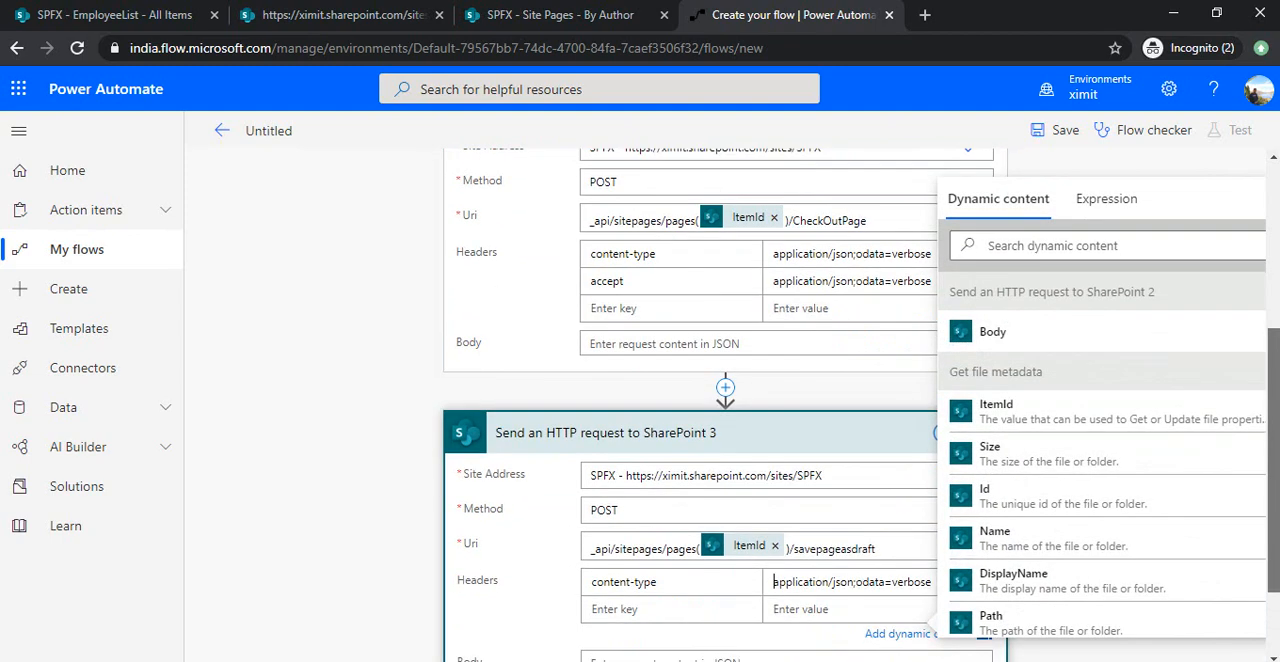
{"action": "triple_click", "coordinate": [637, 240]}
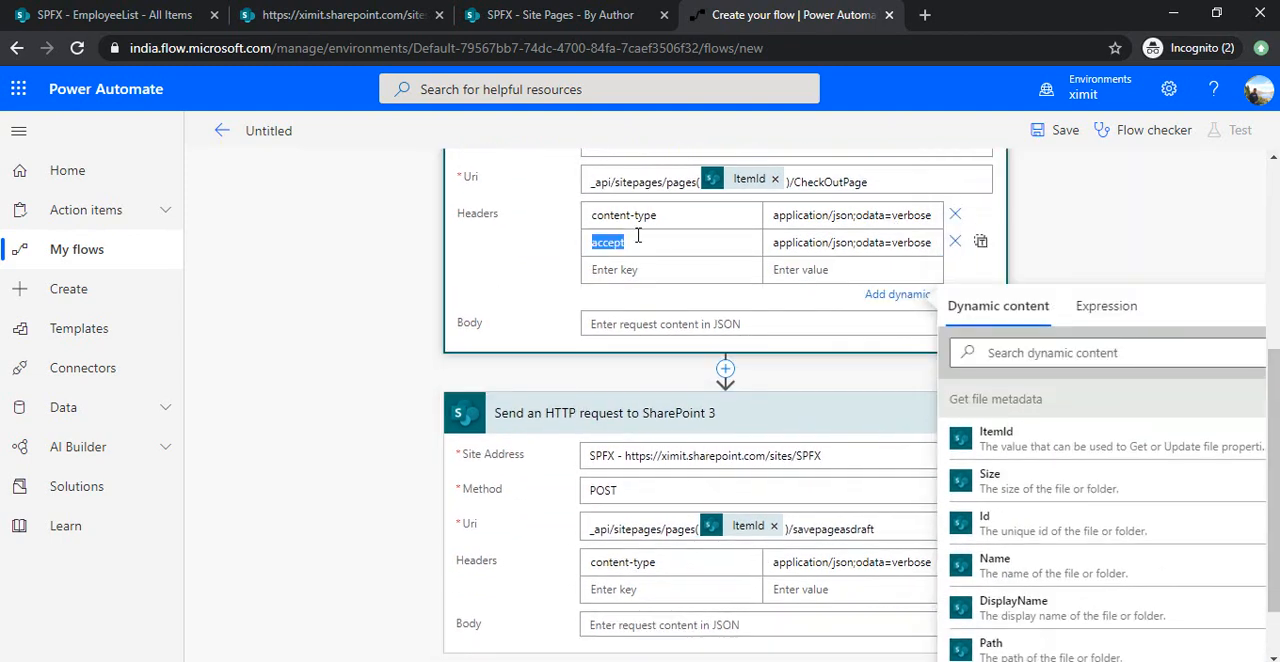
{"action": "left_click", "coordinate": [640, 589]}
{"action": "key", "text": "ctrl+v"}
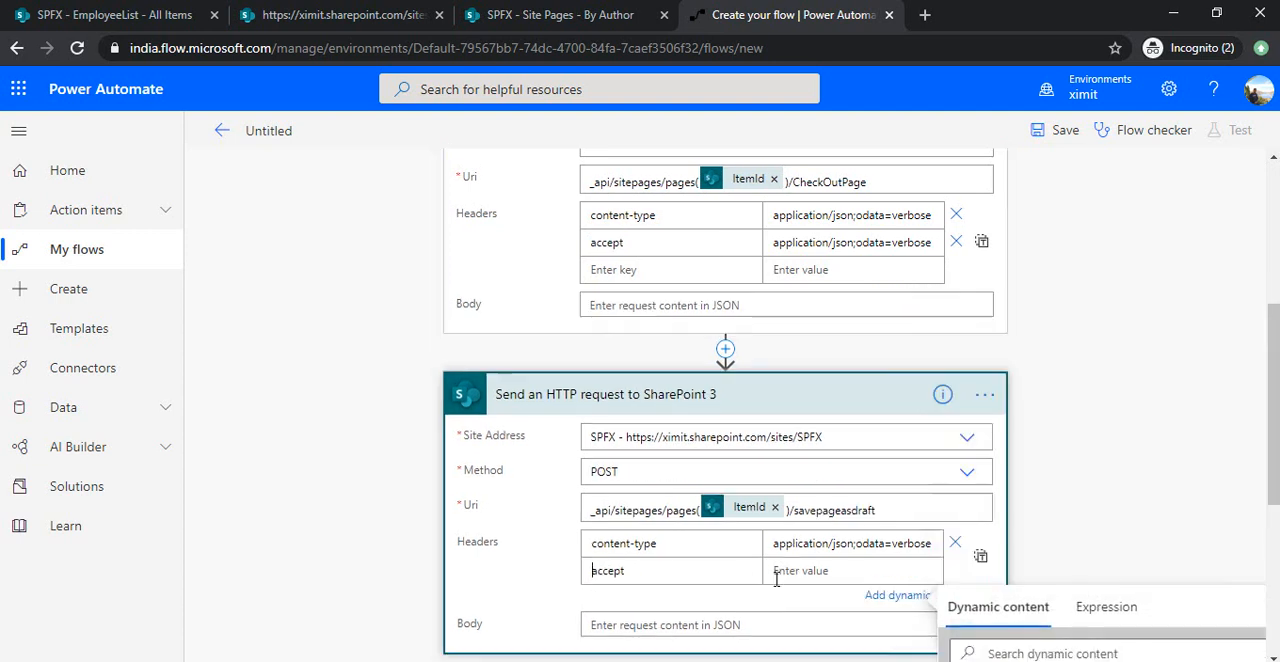
{"action": "left_click", "coordinate": [835, 250]}
{"action": "key", "text": "ctrl+a"}
{"action": "key", "text": "ctrl+c"}
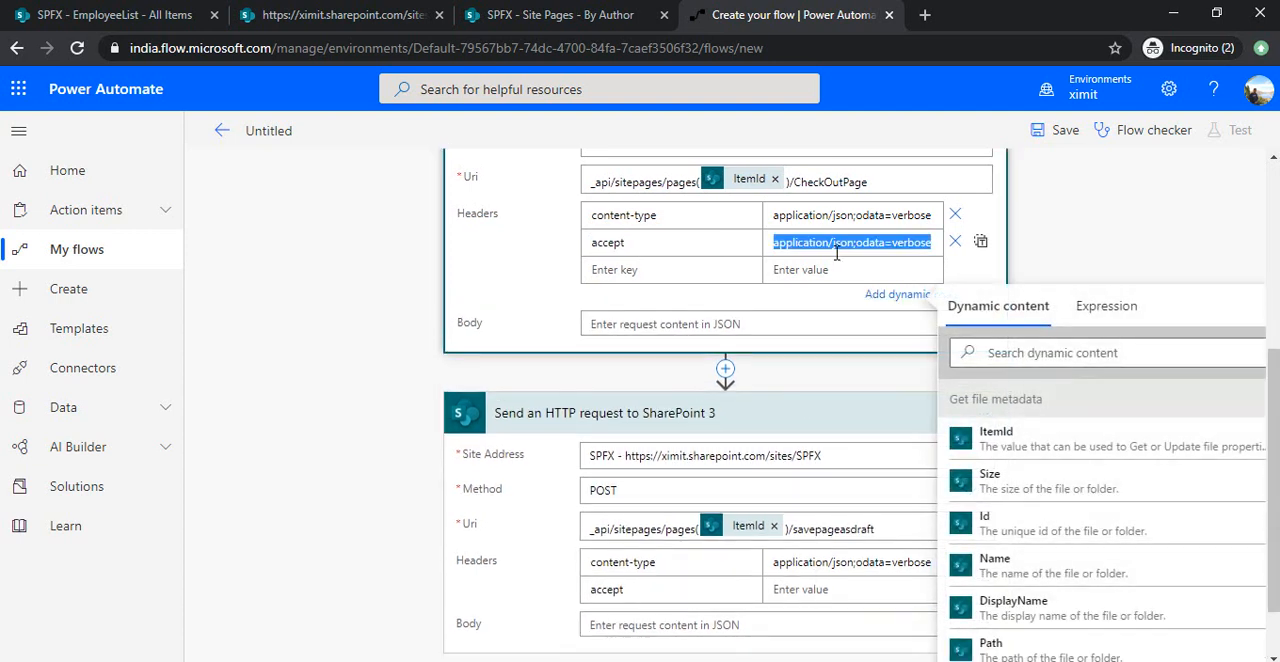
{"action": "left_click", "coordinate": [799, 591]}
{"action": "key", "text": "ctrl+v"}
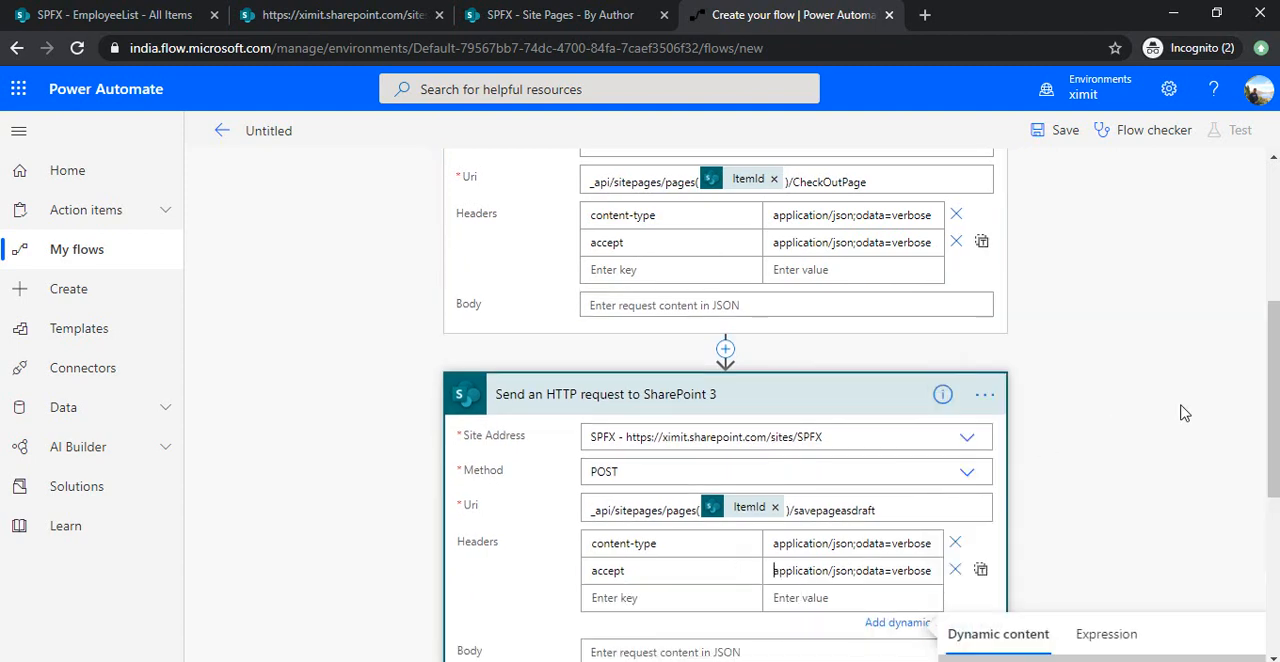
Copy the entire contents of 11-1.json from Visual Studio Code into the third HTTP request's Body in Power Automate.
{"action": "left_click_drag", "start_coordinate": [1273, 410], "coordinate": [1277, 498]}
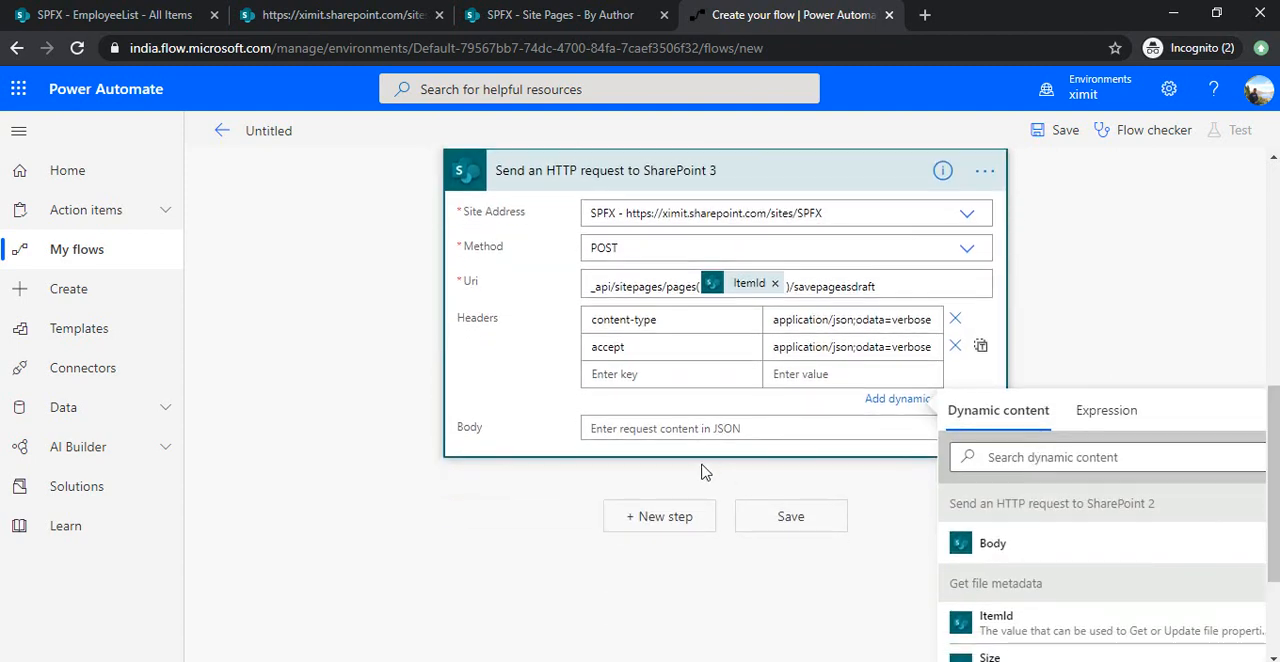
{"action": "left_click", "coordinate": [773, 424]}
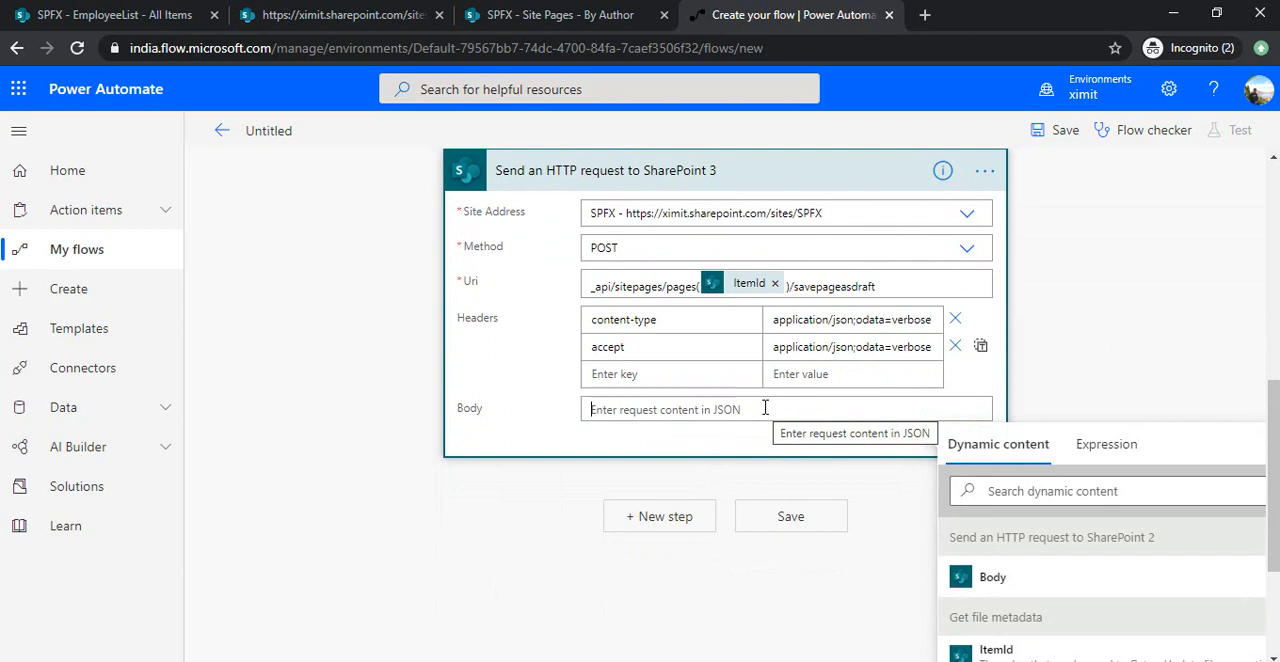
{"action": "left_click", "coordinate": [720, 650]}
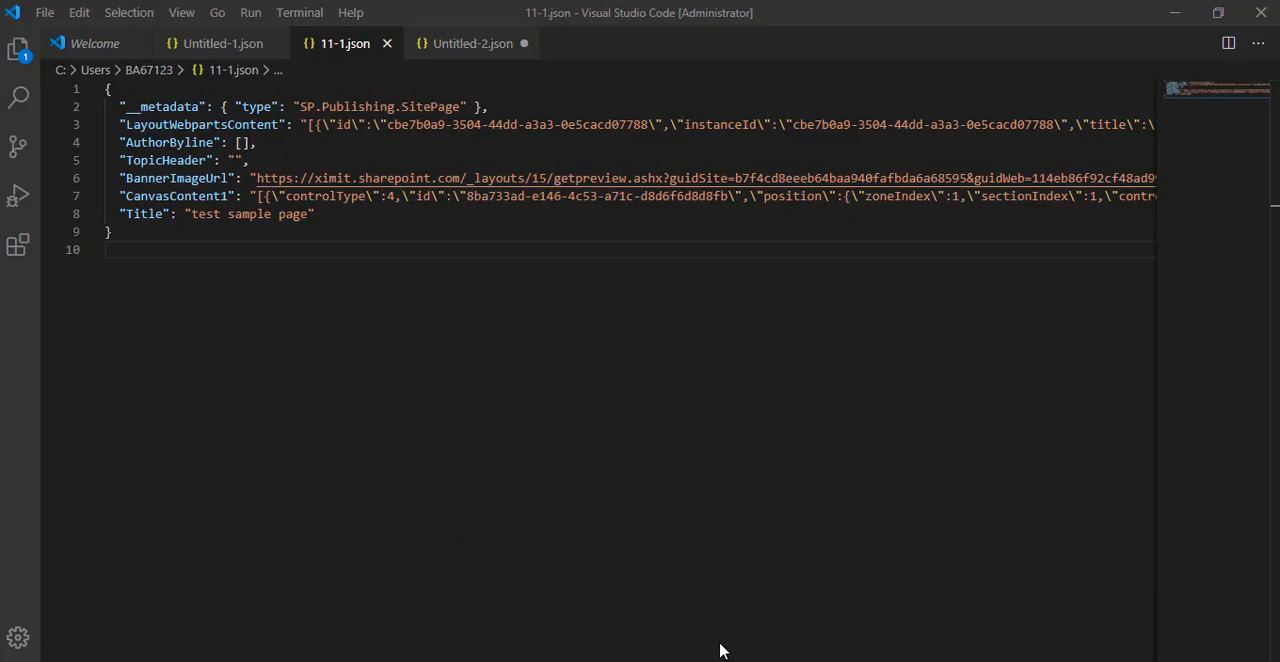
{"action": "key", "text": "ctrl+a"}
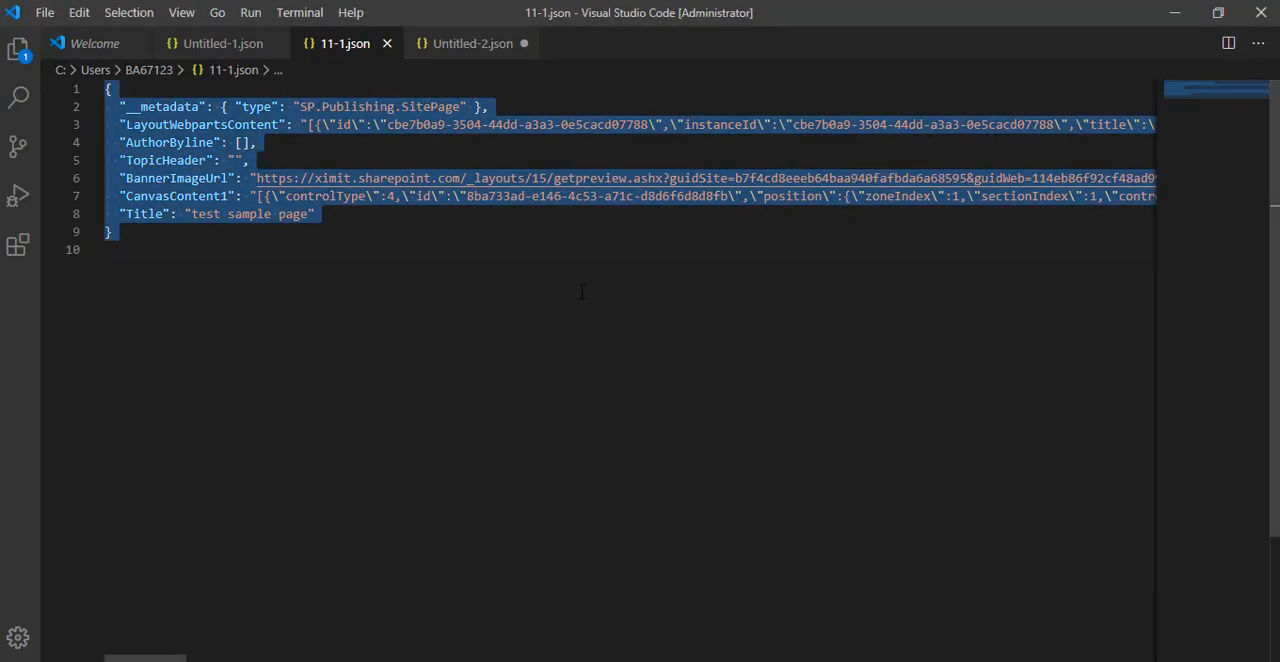
{"action": "key", "text": "ctrl+c"}
{"action": "key", "text": "alt+Tab"}
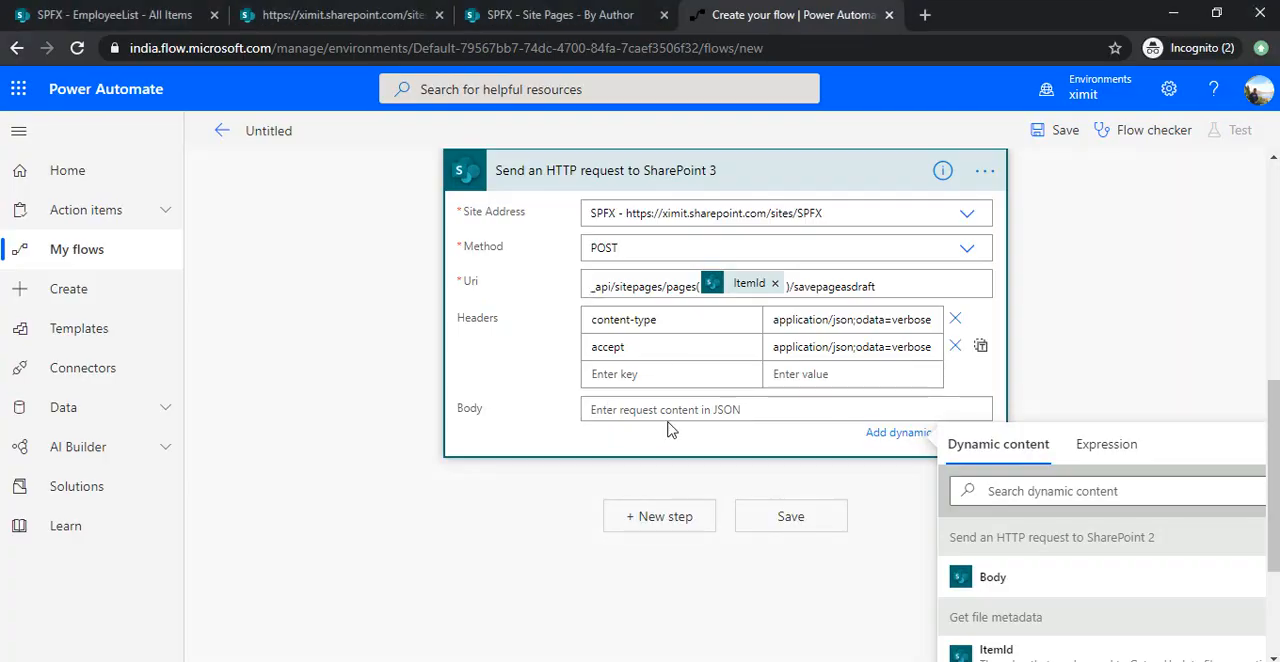
{"action": "key", "text": "ctrl+v"}
Replace the {EmplyoeeName} placeholder in the request body with the Title dynamic content from the created item.
{"action": "left_click_drag", "start_coordinate": [1273, 345], "coordinate": [1273, 427]}
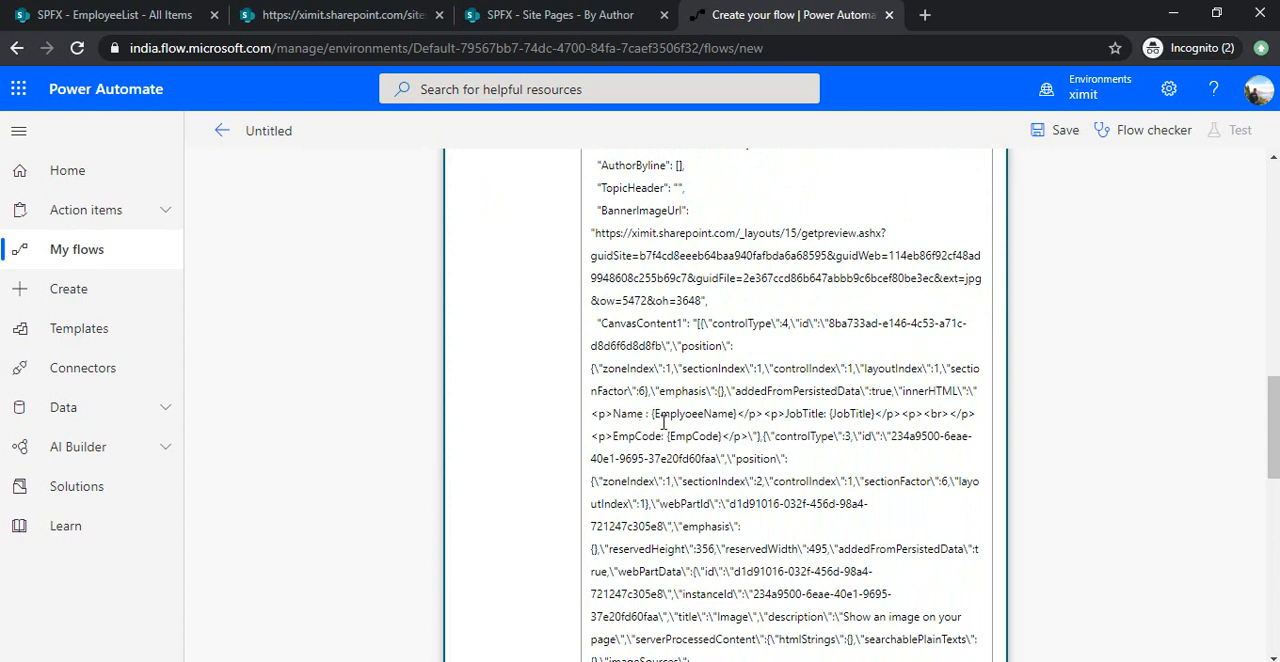
{"action": "left_click_drag", "start_coordinate": [655, 414], "coordinate": [738, 416]}
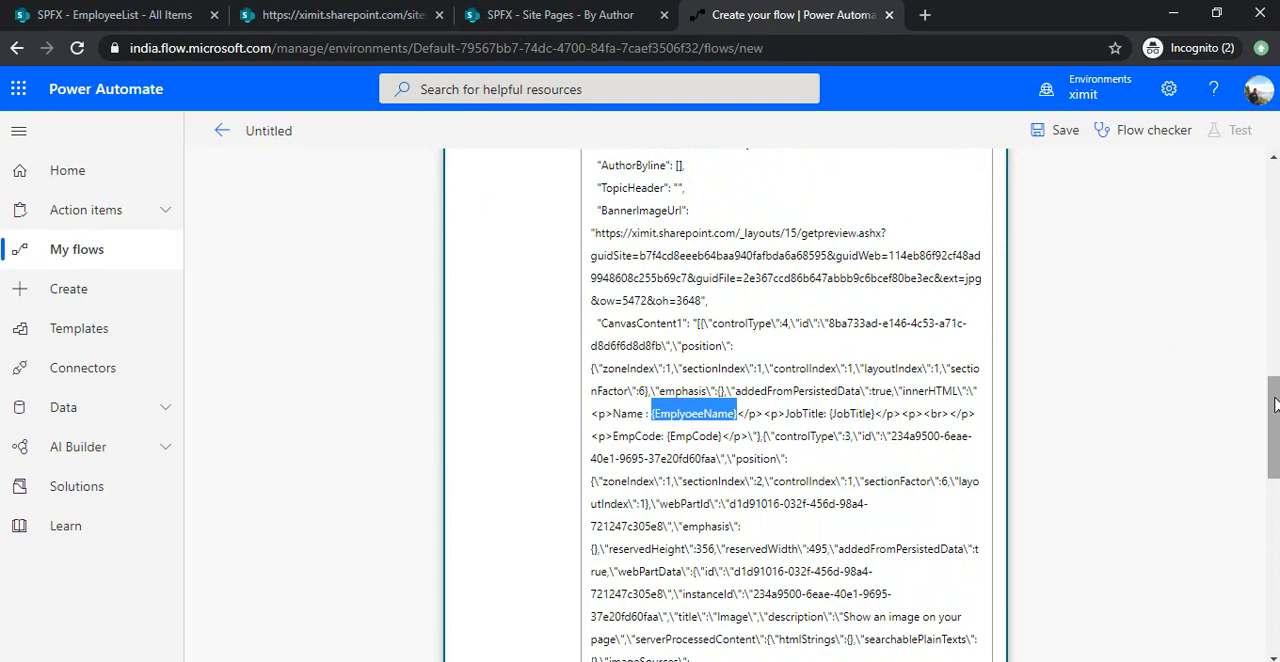
{"action": "key", "text": "Delete"}
{"action": "left_click_drag", "start_coordinate": [1273, 424], "coordinate": [1271, 546]}
{"action": "left_click", "coordinate": [1035, 532]}
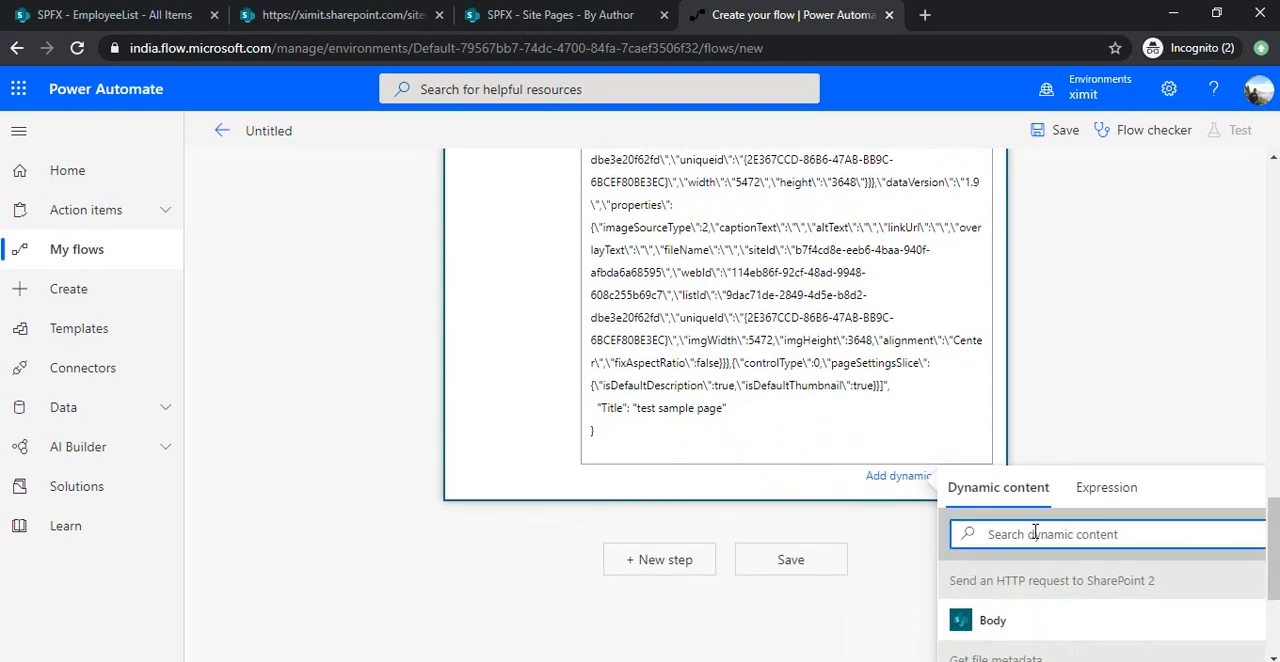
{"action": "type", "text": "Title"}
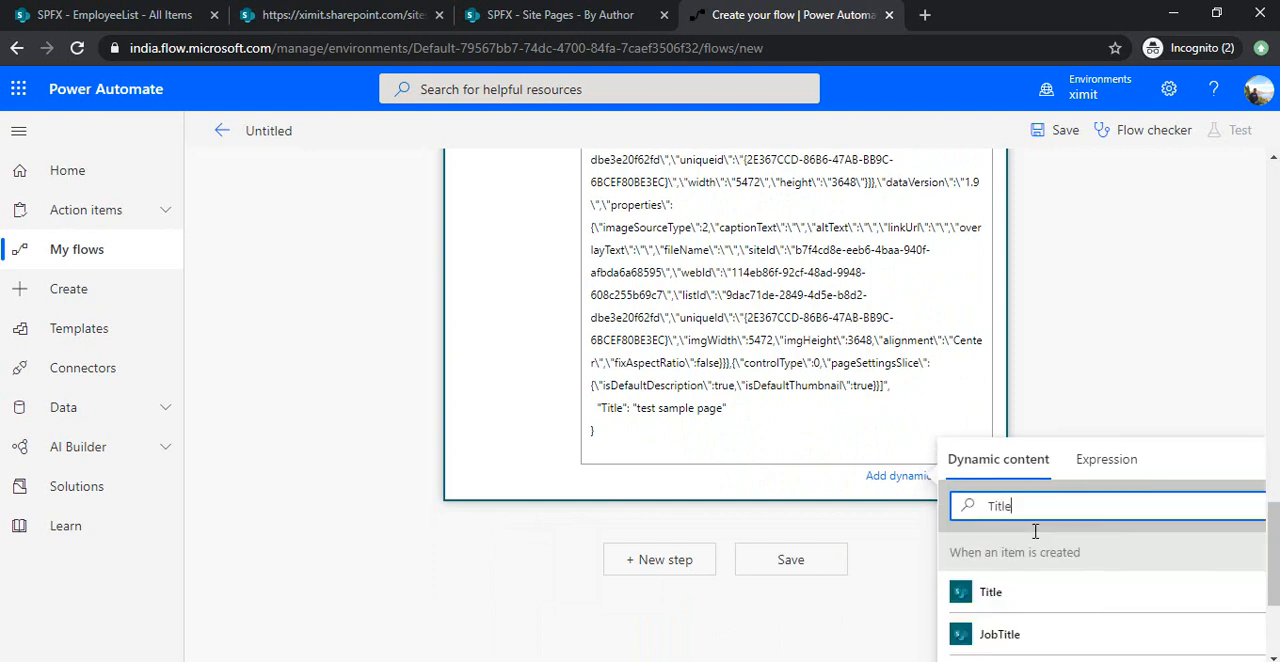
{"action": "left_click", "coordinate": [1012, 600]}
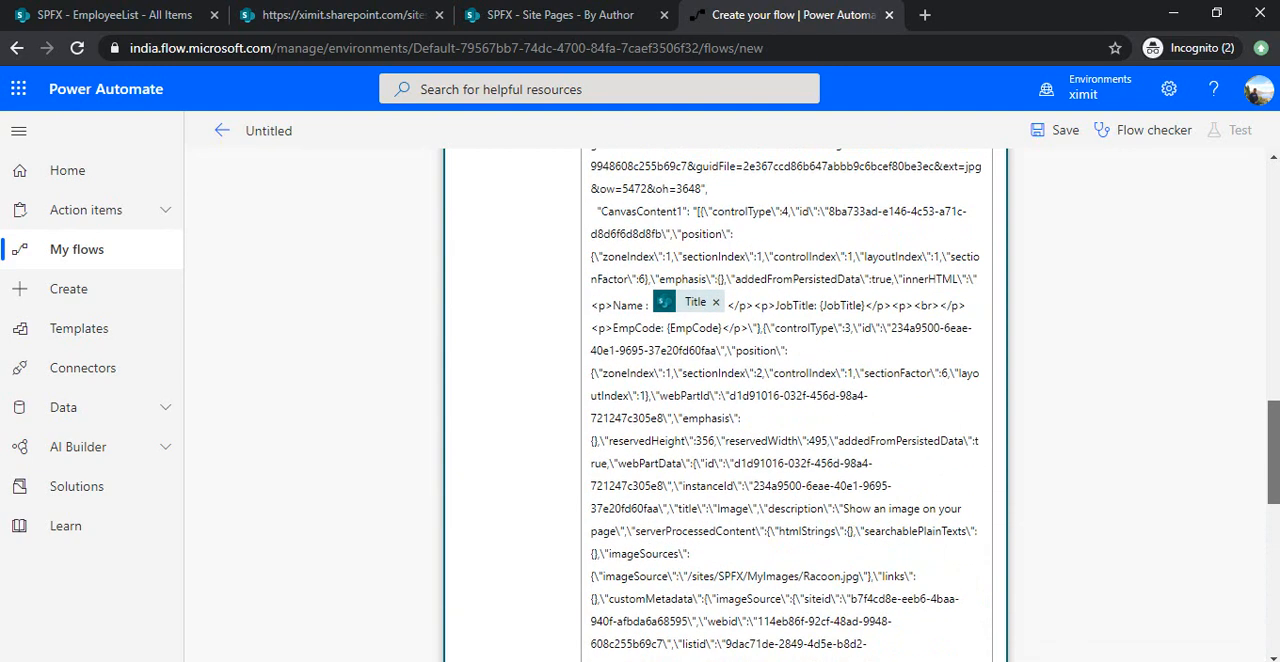
Replace the {JobTitle} placeholder in the request body with the created item's JobTitle dynamic content.
{"action": "left_click_drag", "start_coordinate": [1279, 437], "coordinate": [1277, 456]}
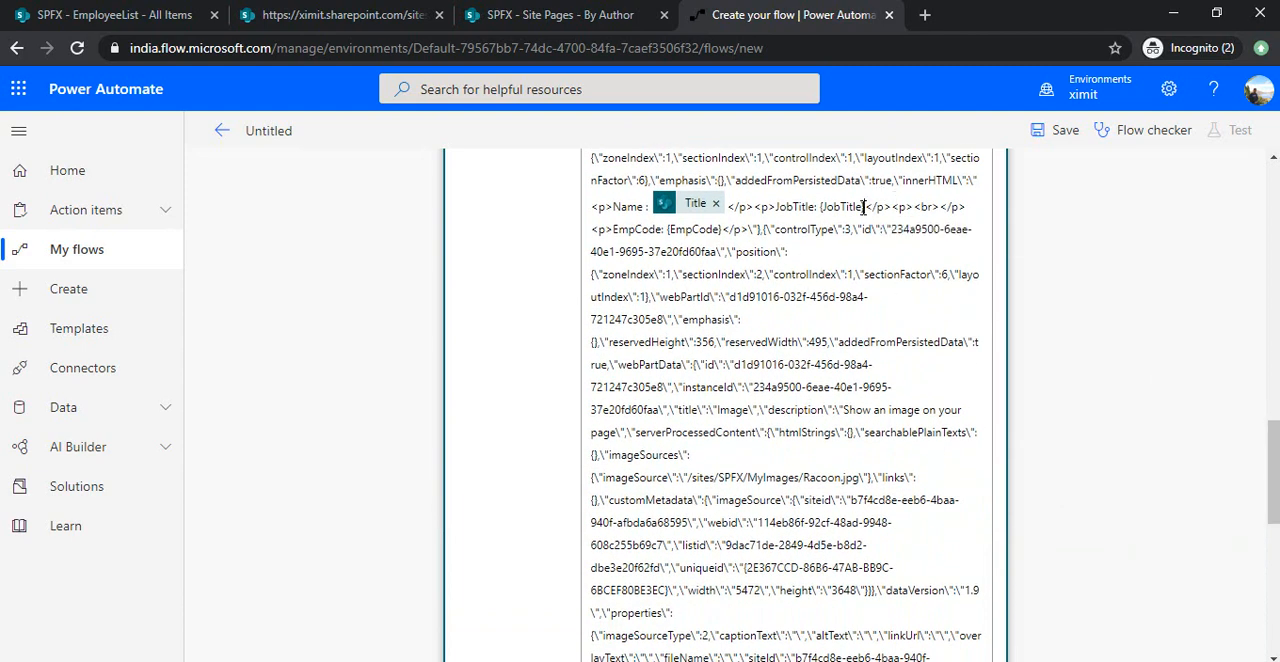
{"action": "key", "text": "Left"}
{"action": "key", "text": "Left"}
{"action": "key", "text": "Left"}
{"action": "key", "text": "Left"}
{"action": "key", "text": "Left"}
{"action": "key", "text": "Left"}
{"action": "key", "text": "Left"}
{"action": "key", "text": "Left"}
{"action": "key", "text": "Delete"}
{"action": "key", "text": "Delete"}
{"action": "key", "text": "Delete"}
{"action": "key", "text": "Delete"}
{"action": "key", "text": "Delete"}
{"action": "key", "text": "Delete"}
{"action": "key", "text": "Delete"}
{"action": "key", "text": "Delete"}
{"action": "key", "text": "Delete"}
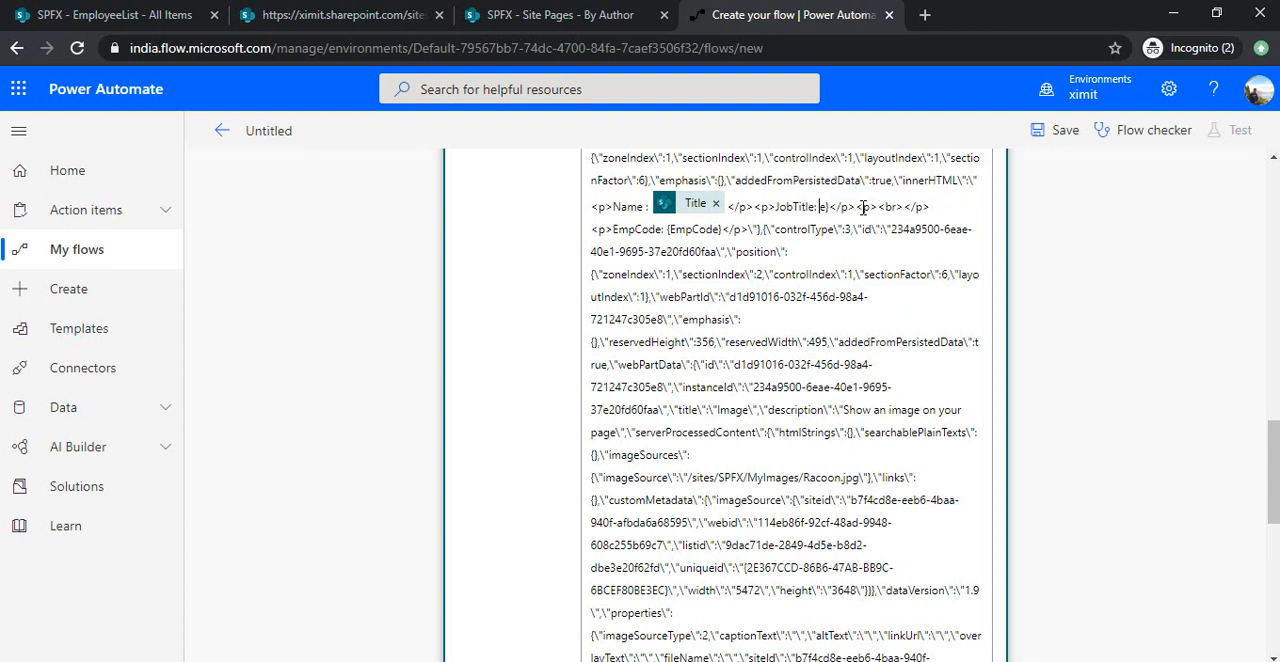
{"action": "key", "text": "Delete"}
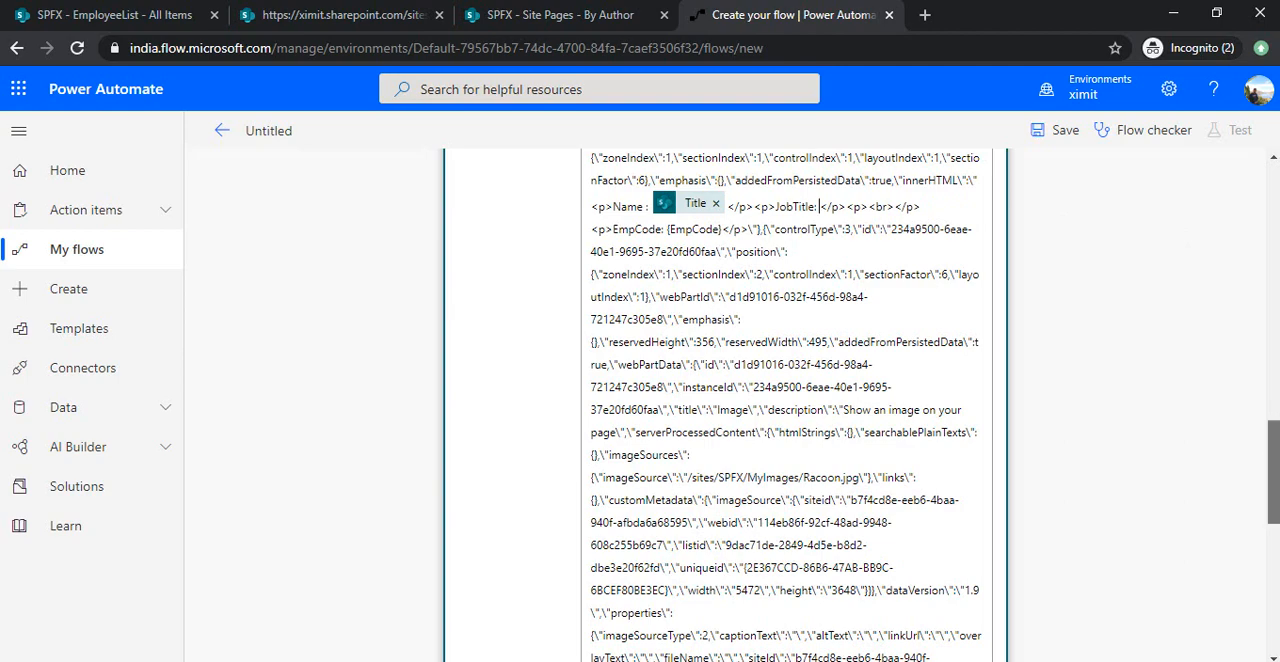
{"action": "left_click_drag", "start_coordinate": [1275, 418], "coordinate": [1275, 542]}
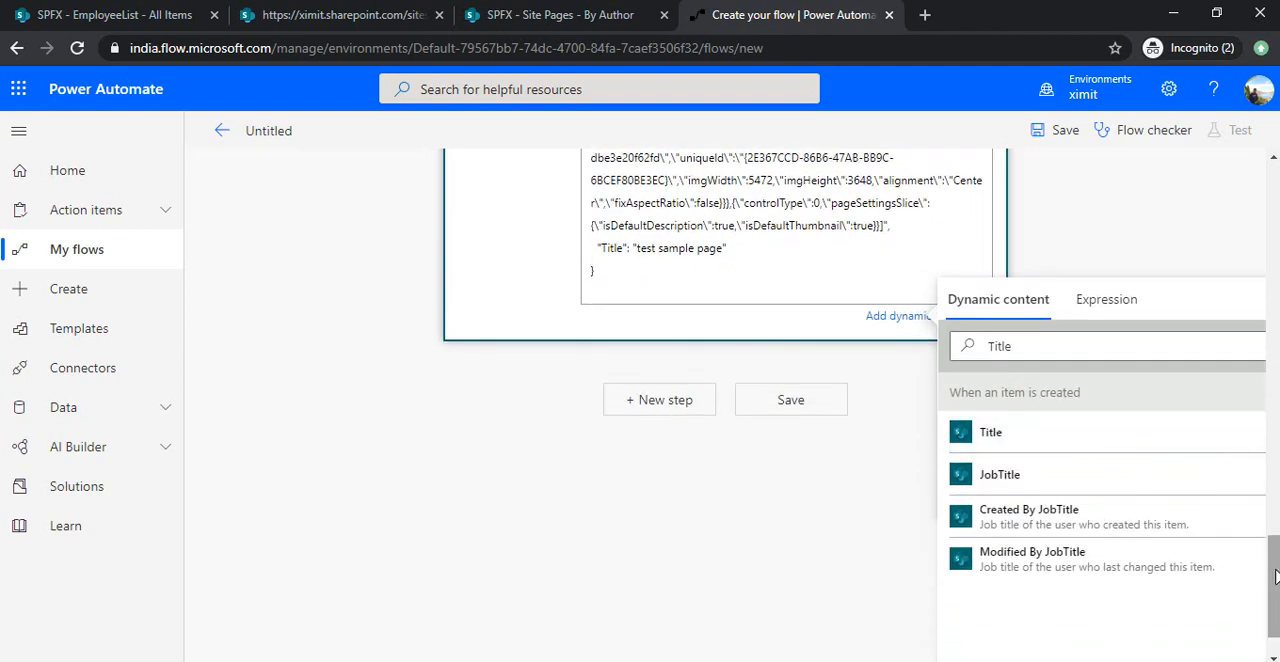
{"action": "left_click", "coordinate": [1000, 474]}
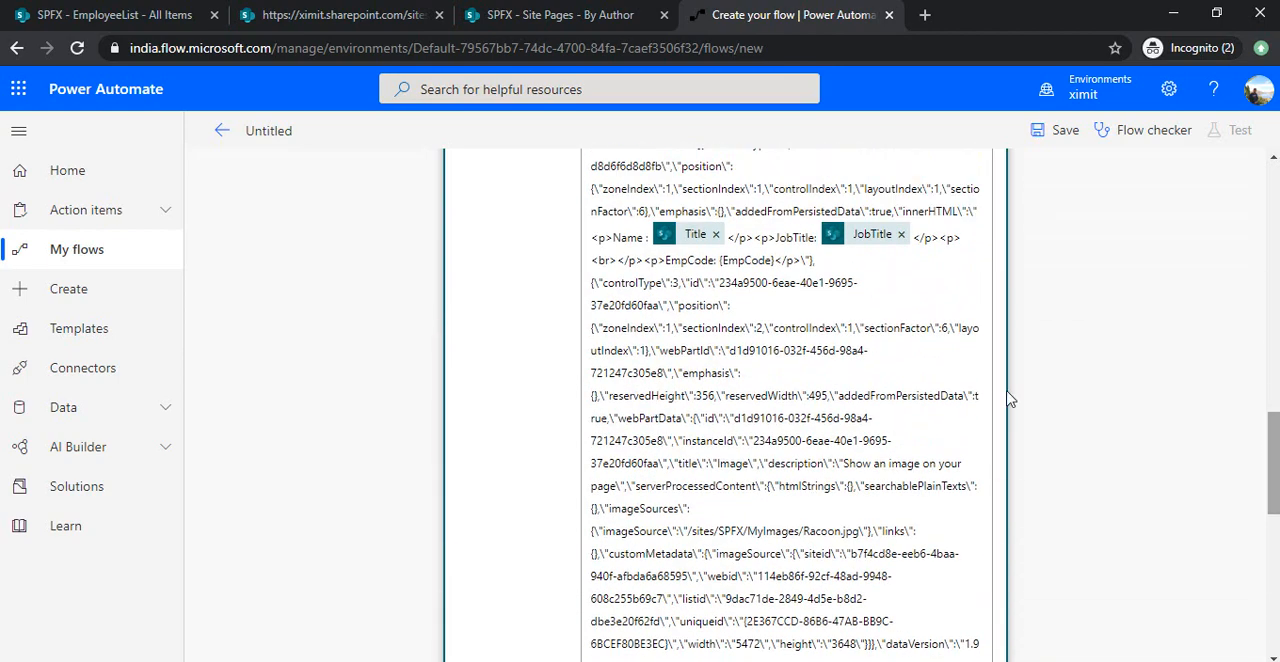
Replace the {EmpCode} placeholder in the request body with the created item's EmpCode dynamic content, searching for "emp".
{"action": "left_click", "coordinate": [774, 260]}
{"action": "key", "text": "BackSpace"}
{"action": "key", "text": "BackSpace"}
{"action": "key", "text": "BackSpace"}
{"action": "key", "text": "BackSpace"}
{"action": "key", "text": "BackSpace"}
{"action": "key", "text": "BackSpace"}
{"action": "key", "text": "BackSpace"}
{"action": "key", "text": "BackSpace"}
{"action": "key", "text": "BackSpace"}
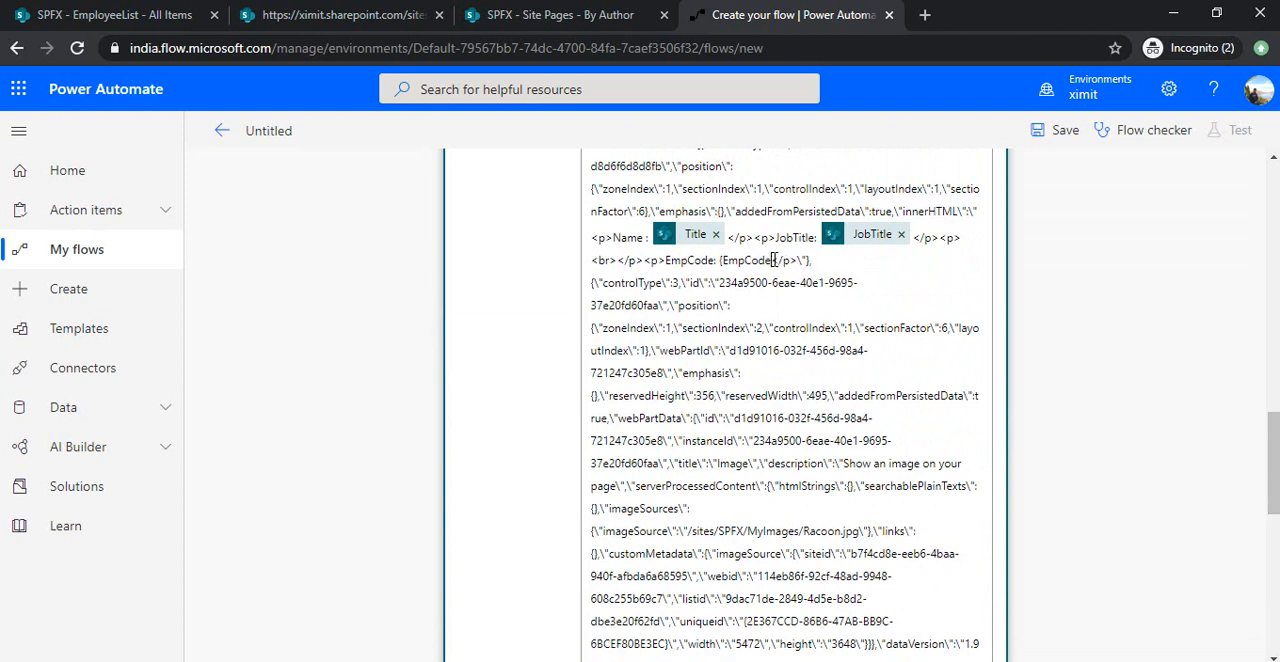
{"action": "left_click_drag", "start_coordinate": [1274, 443], "coordinate": [1274, 562]}
{"action": "left_click", "coordinate": [1066, 345]}
{"action": "key", "text": "ctrl+a"}
{"action": "type", "text": "emp"}
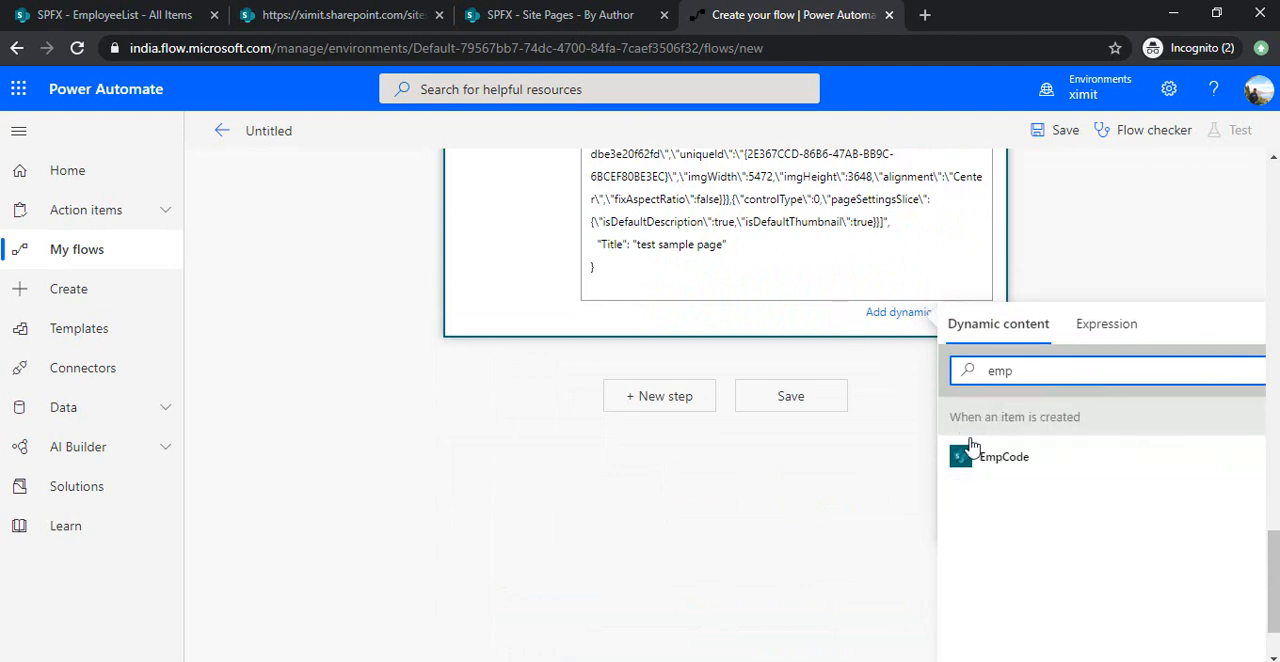
{"action": "left_click", "coordinate": [991, 460]}
{"action": "scroll", "coordinate": [706, 300], "scroll_direction": "up", "scroll_amount": 3}
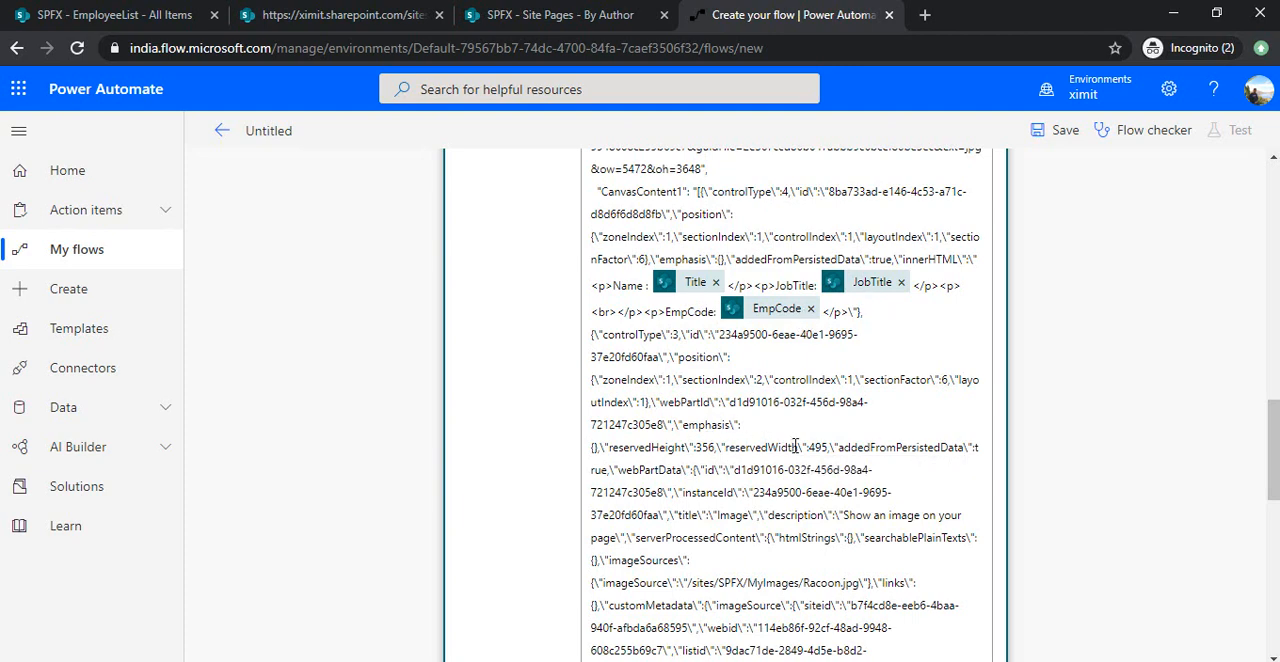
Locate the hard-coded imageSource path /sites/SPFX/MyImages/Racoon.jpg in the third HTTP request's body.
{"action": "scroll", "coordinate": [795, 445], "scroll_direction": "down", "scroll_amount": 2}
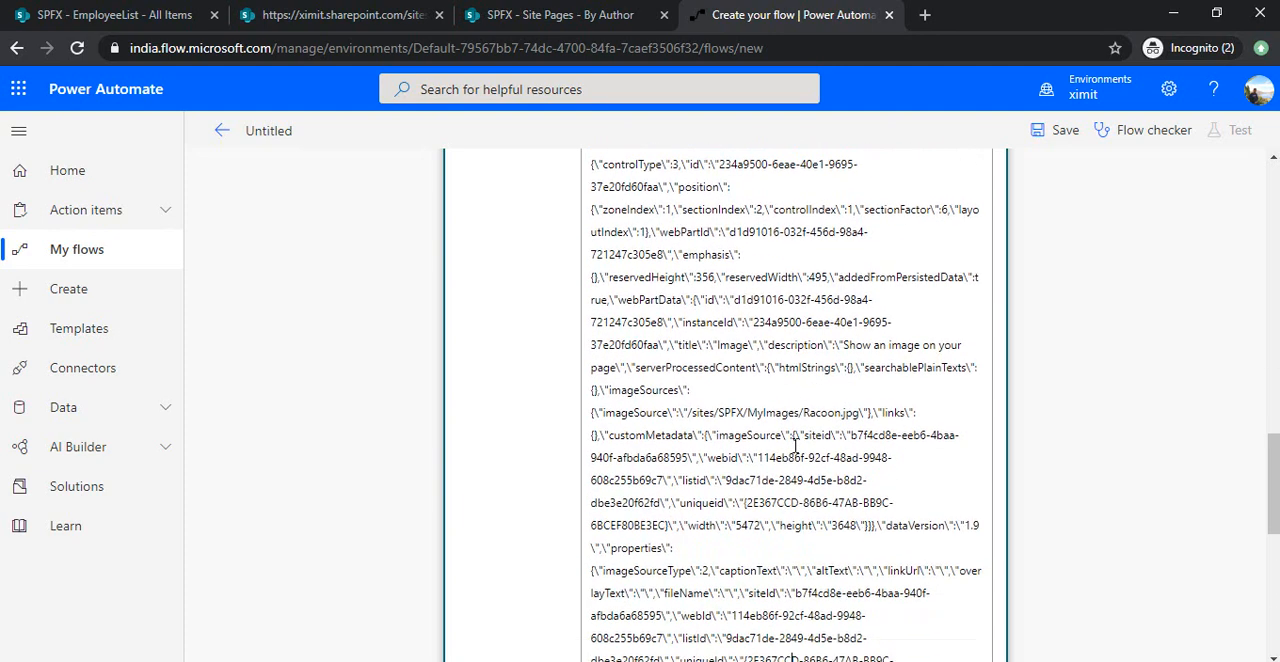
{"action": "double_click", "coordinate": [662, 414]}
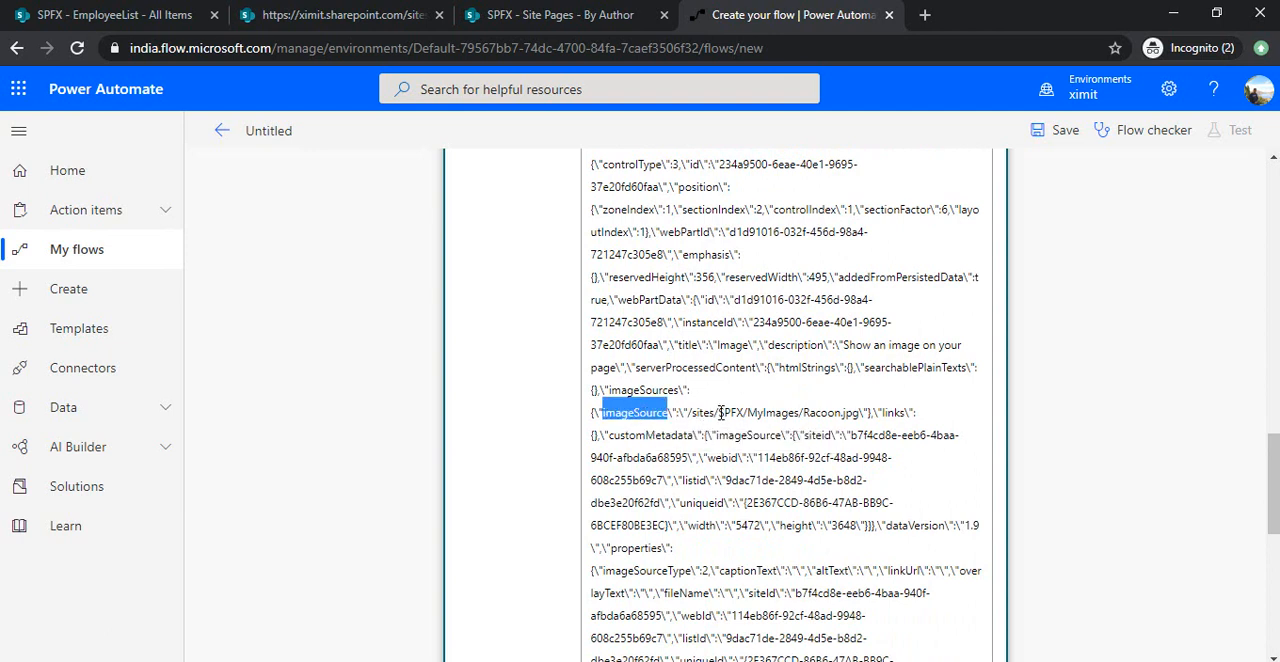
{"action": "left_click_drag", "start_coordinate": [688, 413], "coordinate": [744, 414]}
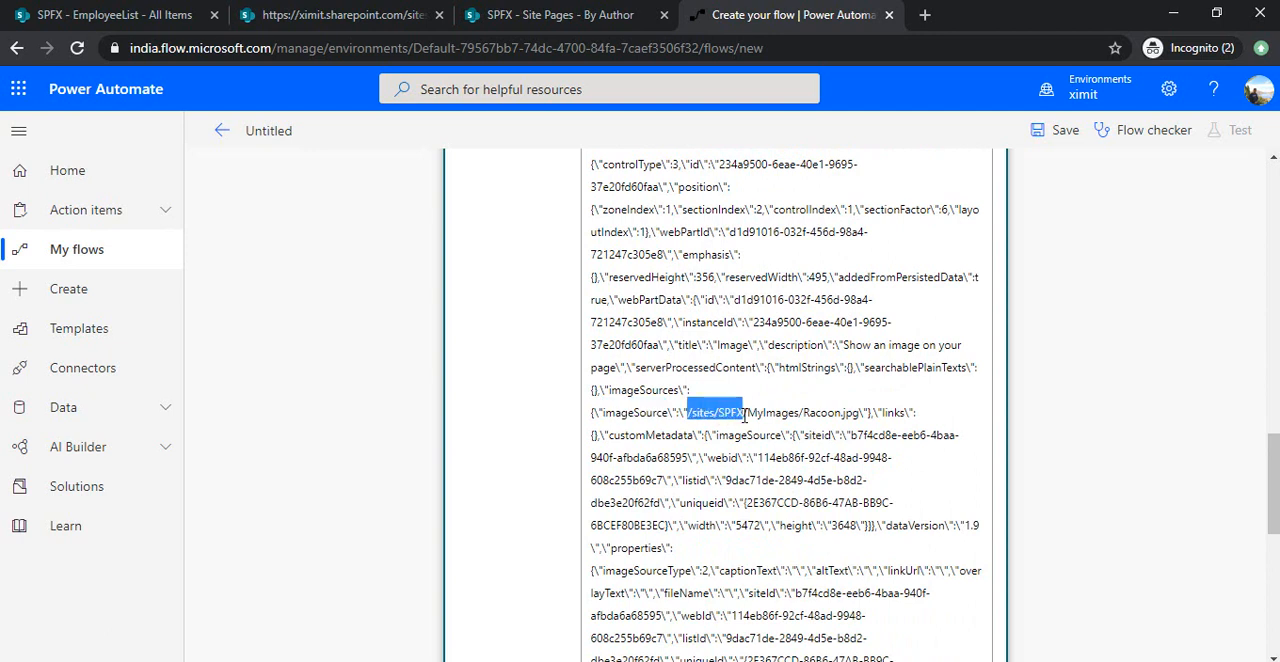
{"action": "left_click", "coordinate": [862, 415]}
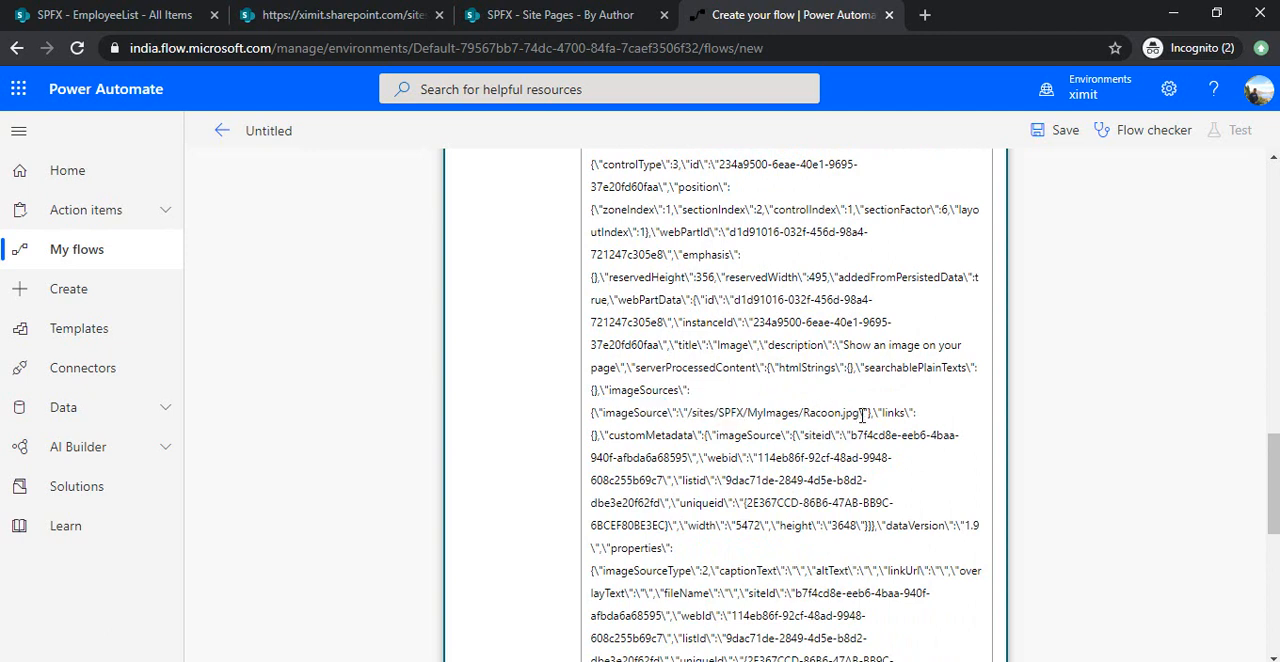
{"action": "key", "text": "Left"}
{"action": "key", "text": "Left"}
{"action": "key", "text": "Left"}
{"action": "key", "text": "Left"}
{"action": "key", "text": "Left"}
{"action": "key", "text": "Left"}
{"action": "key", "text": "Left"}
{"action": "key", "text": "Left"}
{"action": "key", "text": "Left"}
{"action": "key", "text": "Left"}
{"action": "key", "text": "Left"}
{"action": "key", "text": "Left"}
{"action": "key", "text": "Left"}
{"action": "key", "text": "Left"}
{"action": "key", "text": "Left"}
{"action": "key", "text": "Left"}
{"action": "key", "text": "Left"}
{"action": "key", "text": "Left"}
{"action": "key", "text": "Left"}
{"action": "key", "text": "Left"}
Check the ProfileImage column's Picture type in the SharePoint EmployeeList column settings, and save the column.
{"action": "left_click", "coordinate": [168, 18]}
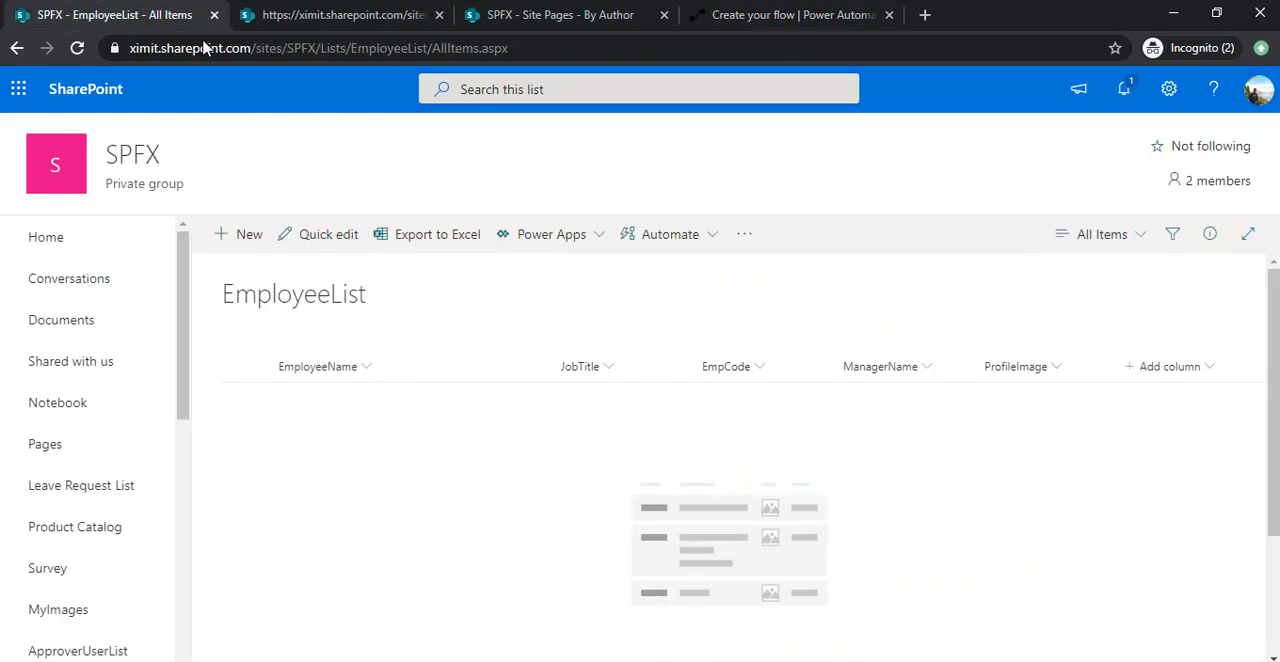
{"action": "left_click", "coordinate": [1050, 371]}
{"action": "mouse_move", "coordinate": [1080, 457]}
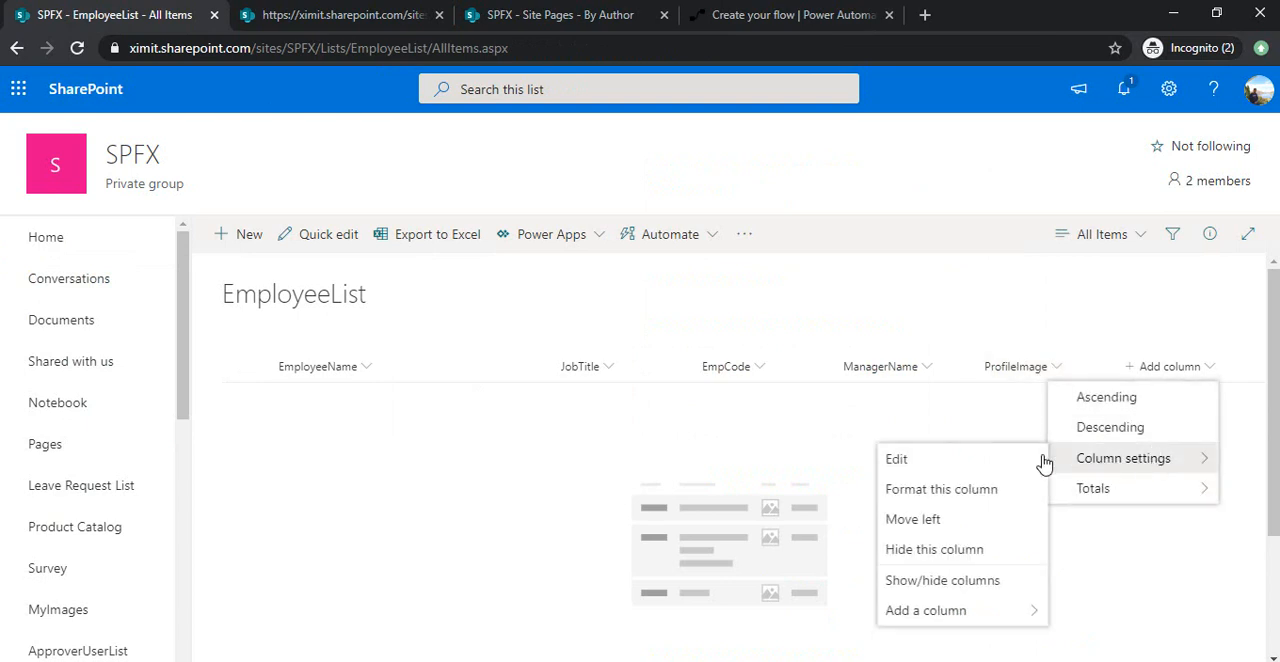
{"action": "left_click", "coordinate": [1002, 466]}
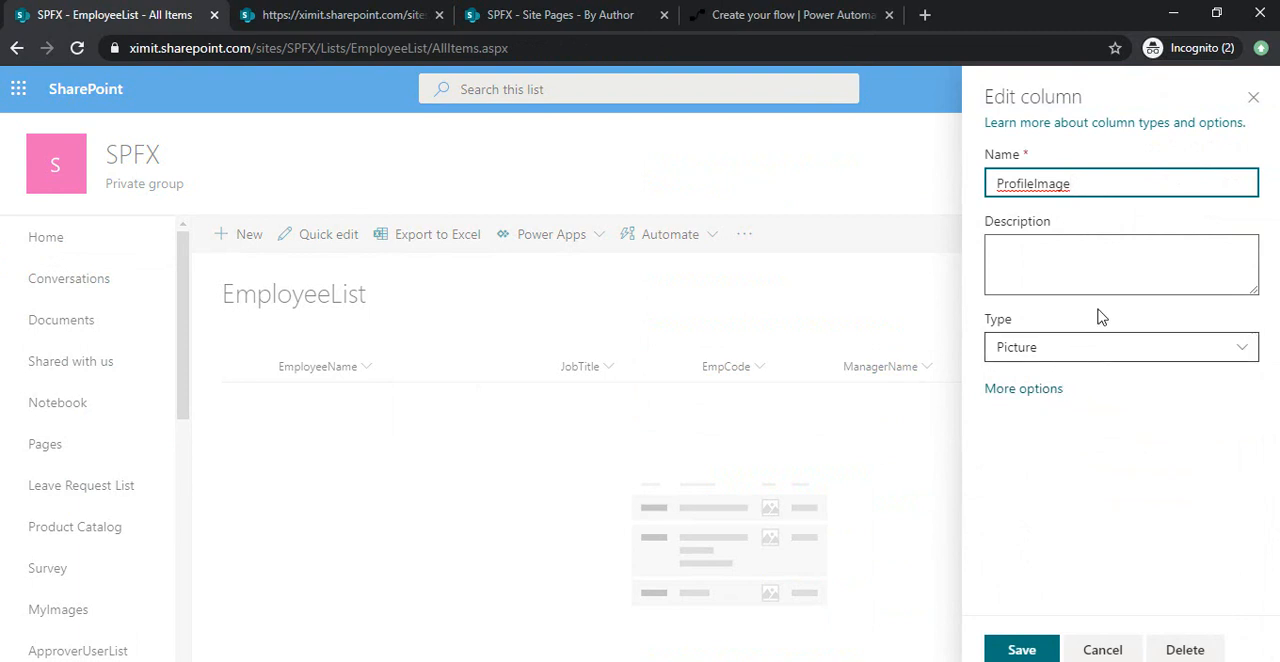
{"action": "left_click", "coordinate": [1021, 650]}
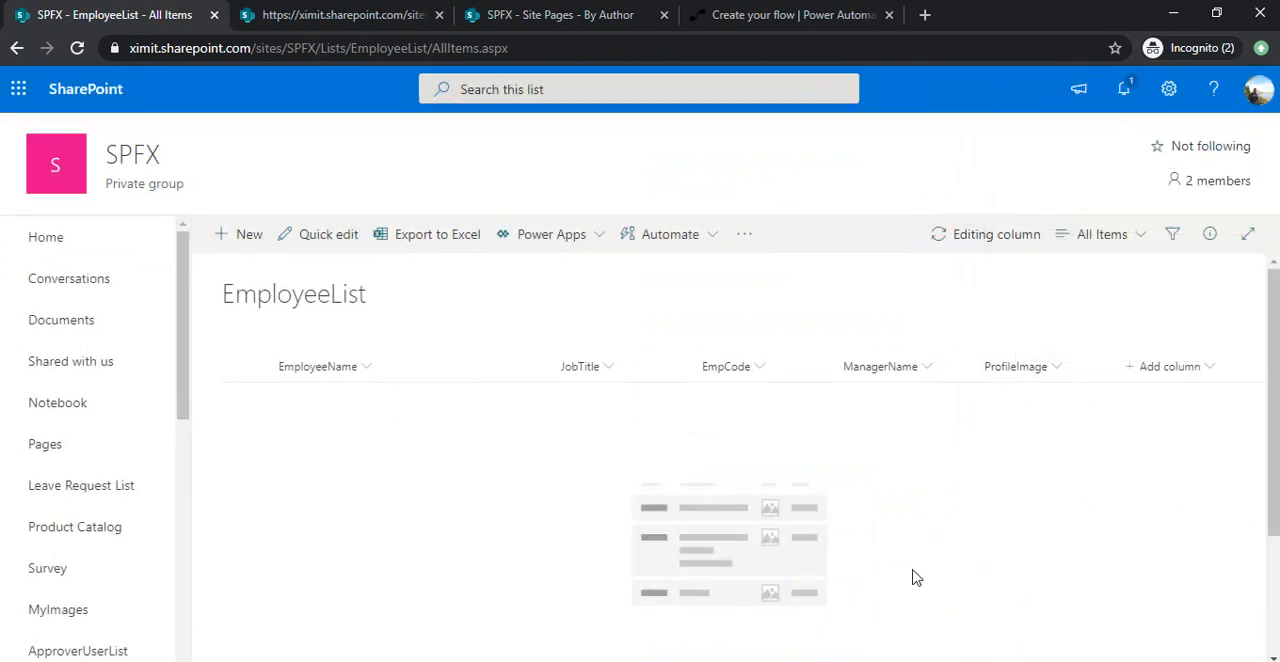
Return to the Power Automate flow and delete the quoted /sites/SPFX/MyImages/Racoon.jpg path, including its escaped quotes, from imageSource.
{"action": "left_click", "coordinate": [758, 20]}
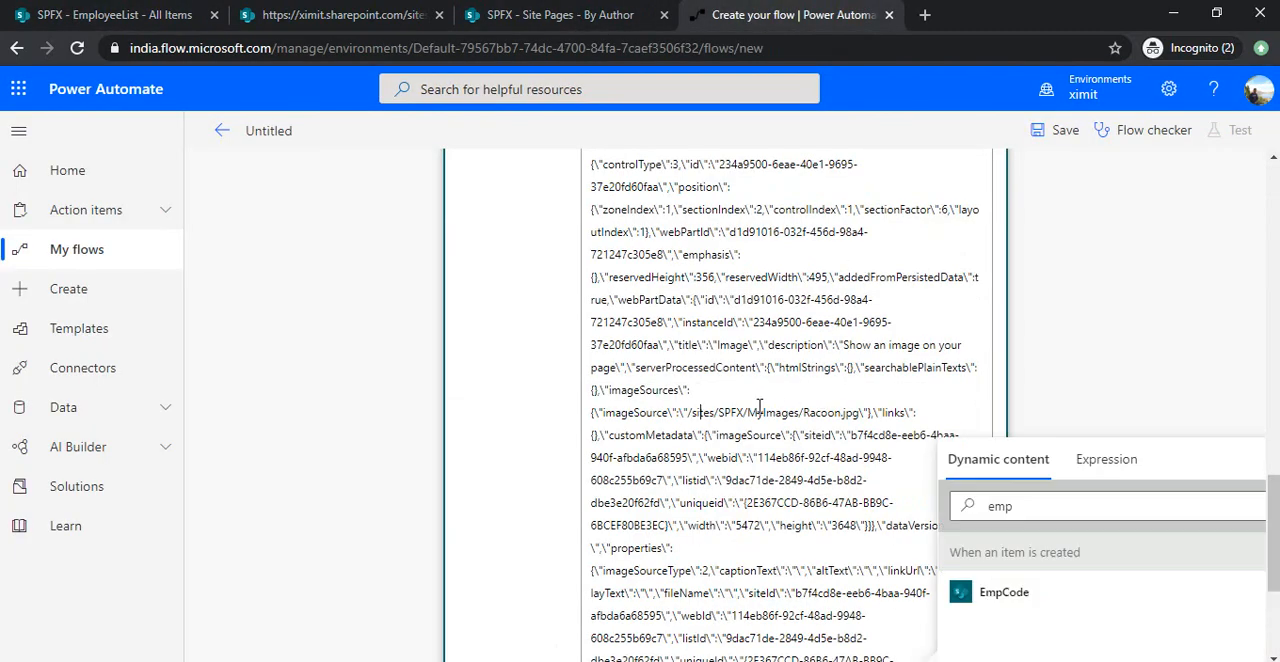
{"action": "key", "text": "Left"}
{"action": "key", "text": "Left"}
{"action": "key", "text": "Left"}
{"action": "key", "text": "Left"}
{"action": "key", "text": "Left"}
{"action": "key", "text": "Left"}
{"action": "key", "text": "Delete"}
{"action": "key", "text": "Delete"}
{"action": "key", "text": "Delete"}
{"action": "key", "text": "Delete"}
{"action": "key", "text": "Delete"}
{"action": "key", "text": "Delete"}
{"action": "key", "text": "Delete"}
{"action": "key", "text": "Delete"}
{"action": "key", "text": "Delete"}
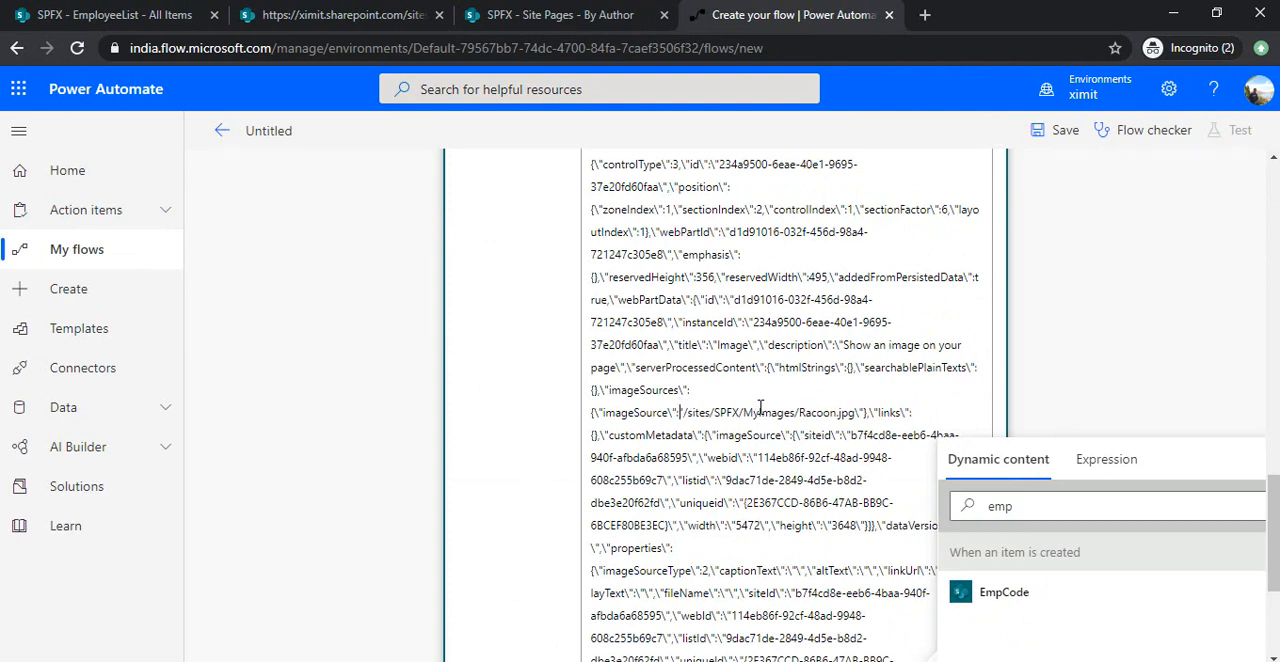
{"action": "key", "text": "Delete"}
{"action": "key", "text": "Delete"}
{"action": "key", "text": "Delete"}
{"action": "key", "text": "Delete"}
{"action": "key", "text": "Delete"}
{"action": "key", "text": "Delete"}
{"action": "key", "text": "Delete"}
{"action": "key", "text": "Delete"}
{"action": "key", "text": "Delete"}
{"action": "key", "text": "Delete"}
{"action": "key", "text": "Delete"}
{"action": "key", "text": "Delete"}
{"action": "key", "text": "Delete"}
{"action": "key", "text": "Delete"}
{"action": "key", "text": "Delete"}
{"action": "key", "text": "Delete"}
{"action": "key", "text": "Delete"}
{"action": "key", "text": "Delete"}
{"action": "key", "text": "Delete"}
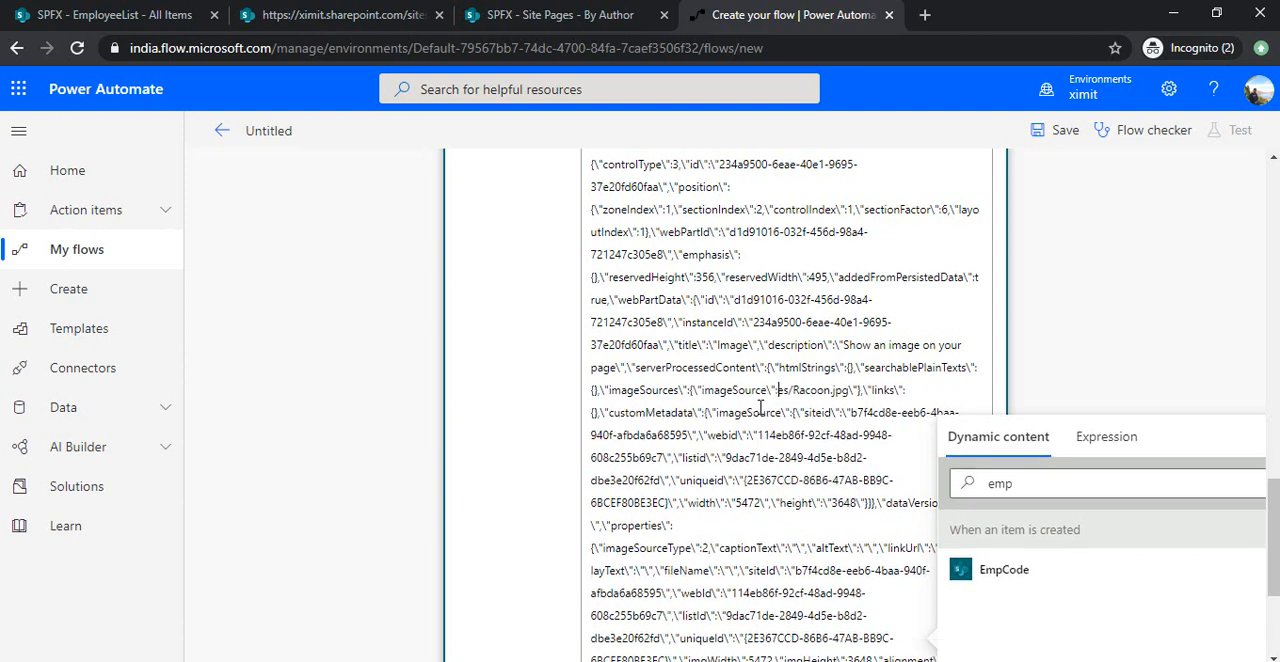
{"action": "key", "text": "Delete"}
{"action": "key", "text": "Delete"}
{"action": "key", "text": "Delete"}
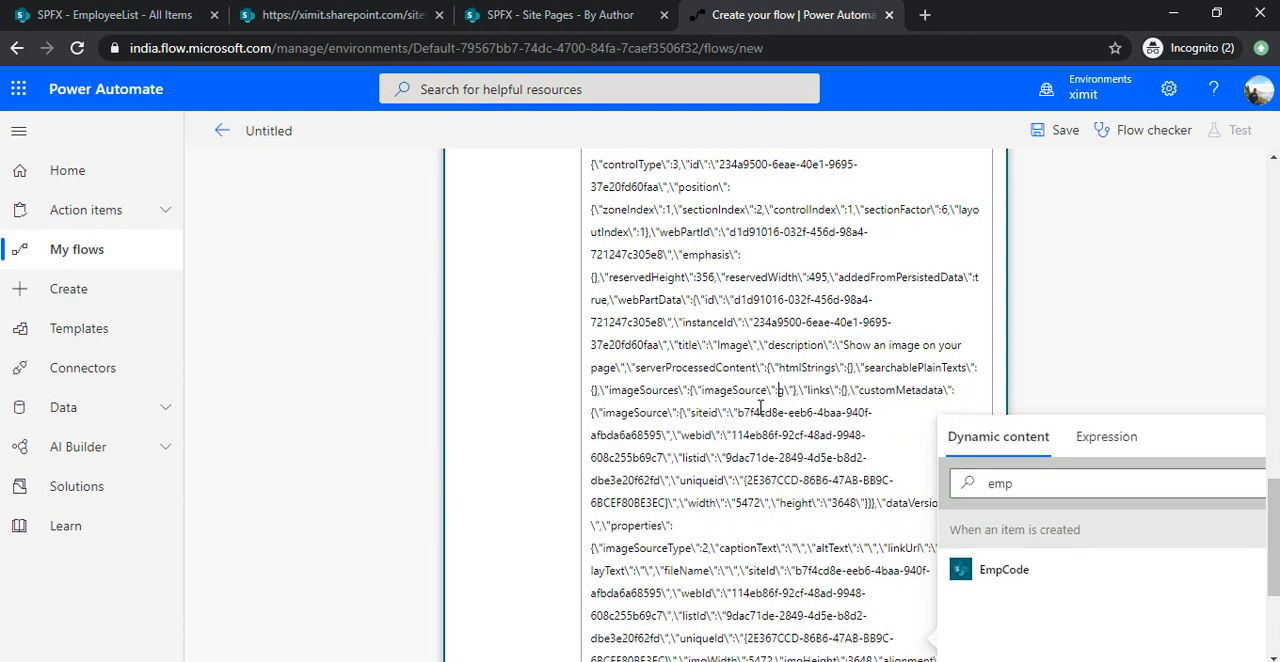
{"action": "key", "text": "Delete"}
{"action": "key", "text": "Delete"}
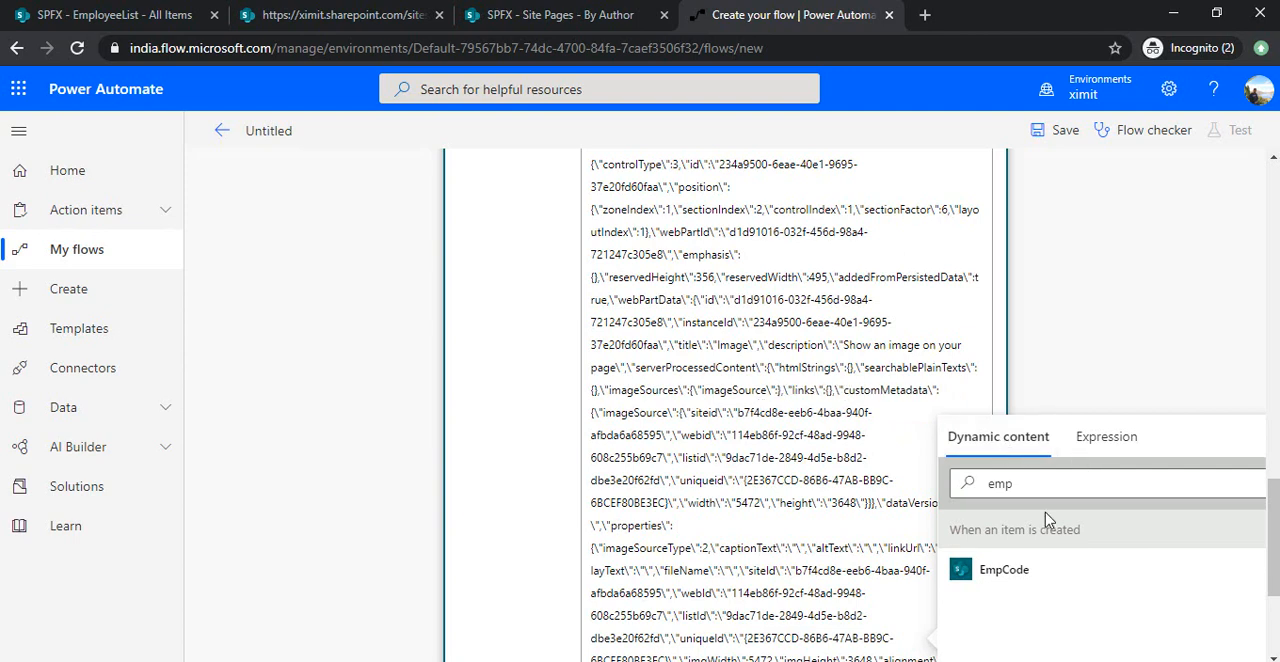
Insert the created item's ProfileImage dynamic content as the imageSource value, searching for "pro".
{"action": "double_click", "coordinate": [1056, 485]}
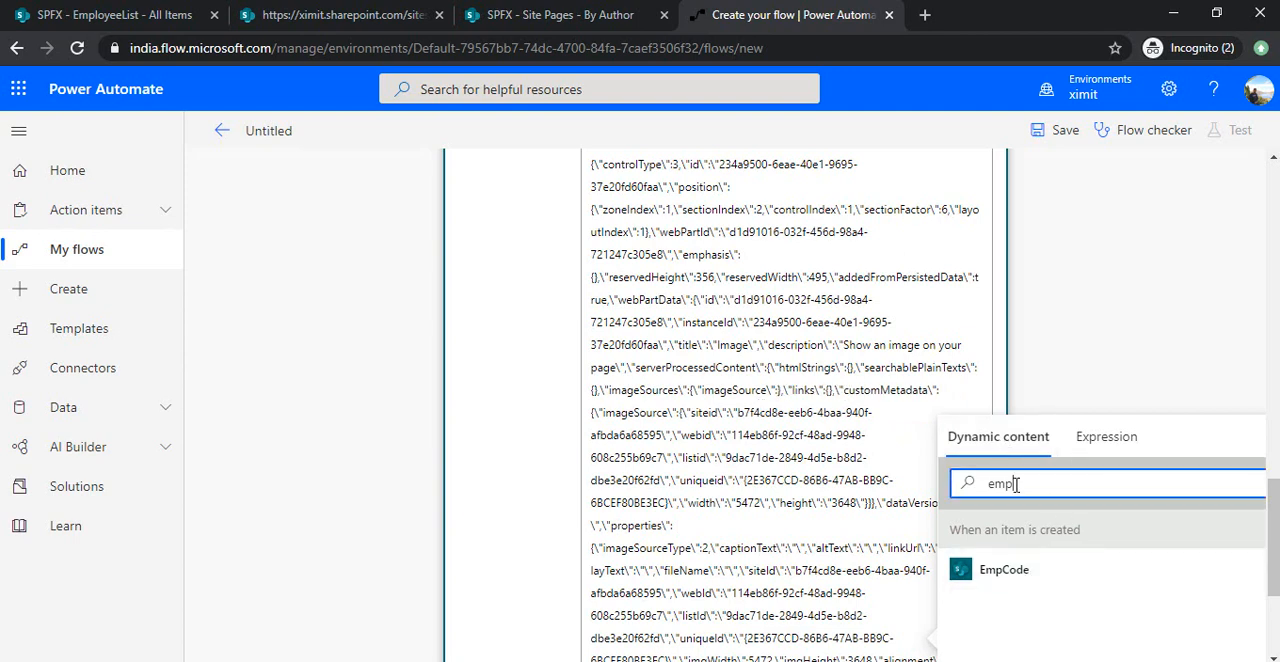
{"action": "type", "text": "pro"}
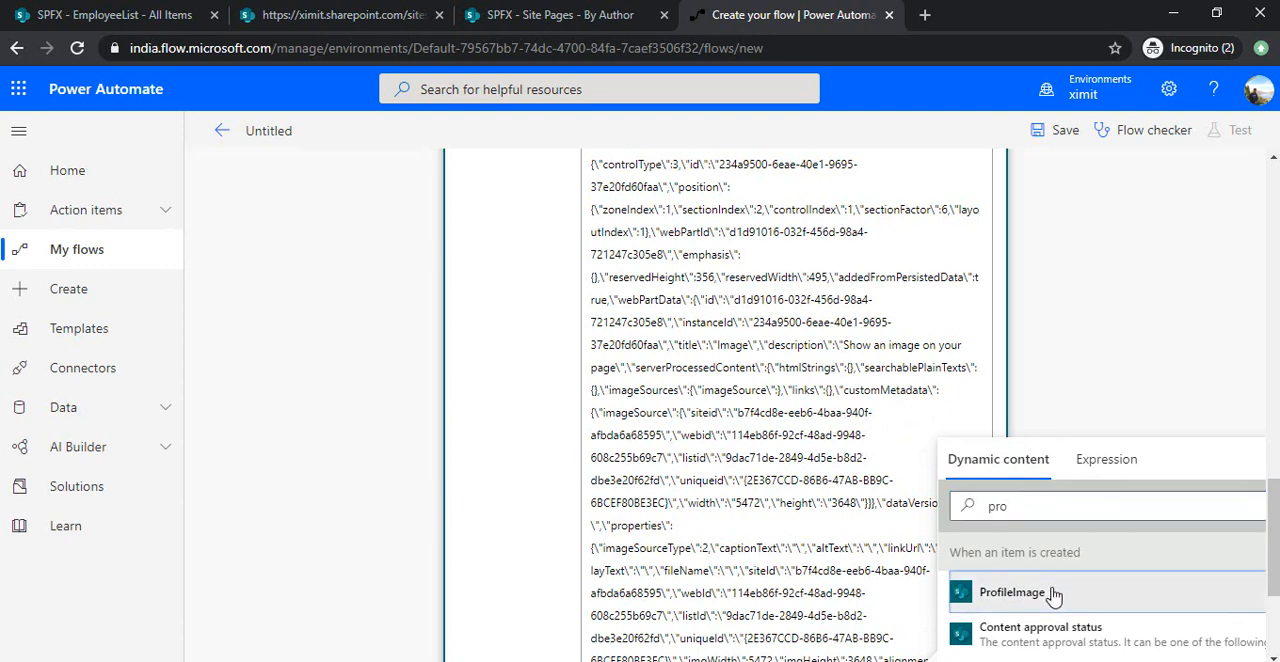
{"action": "left_click", "coordinate": [1010, 595]}
{"action": "left_click_drag", "start_coordinate": [1276, 480], "coordinate": [1276, 524]}
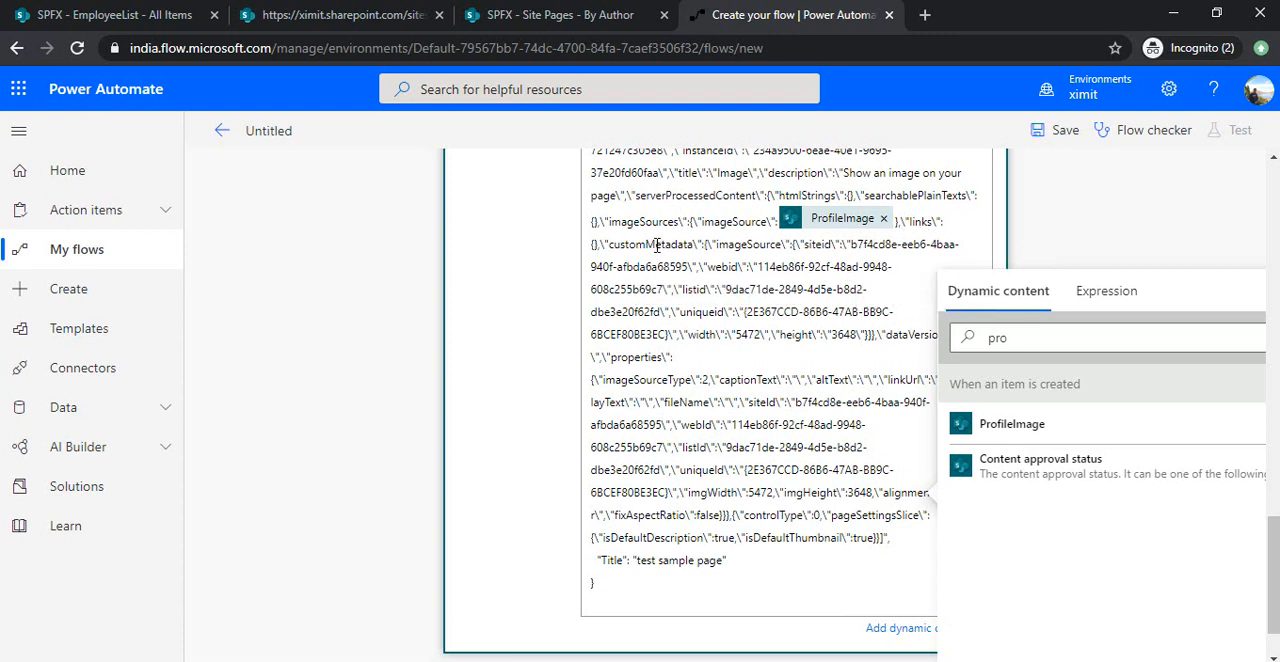
Delete the imageSource object with its ids, width and height from customMetadata in the request body, leaving empty braces.
{"action": "double_click", "coordinate": [764, 244]}
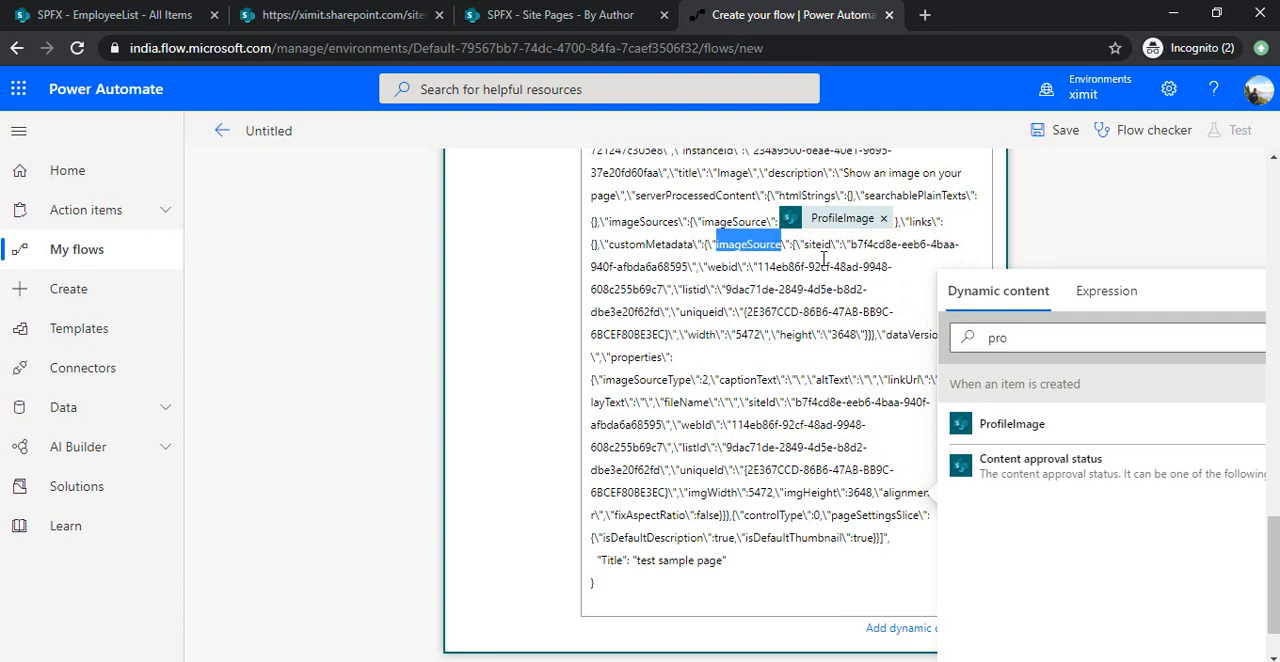
{"action": "left_click", "coordinate": [765, 264]}
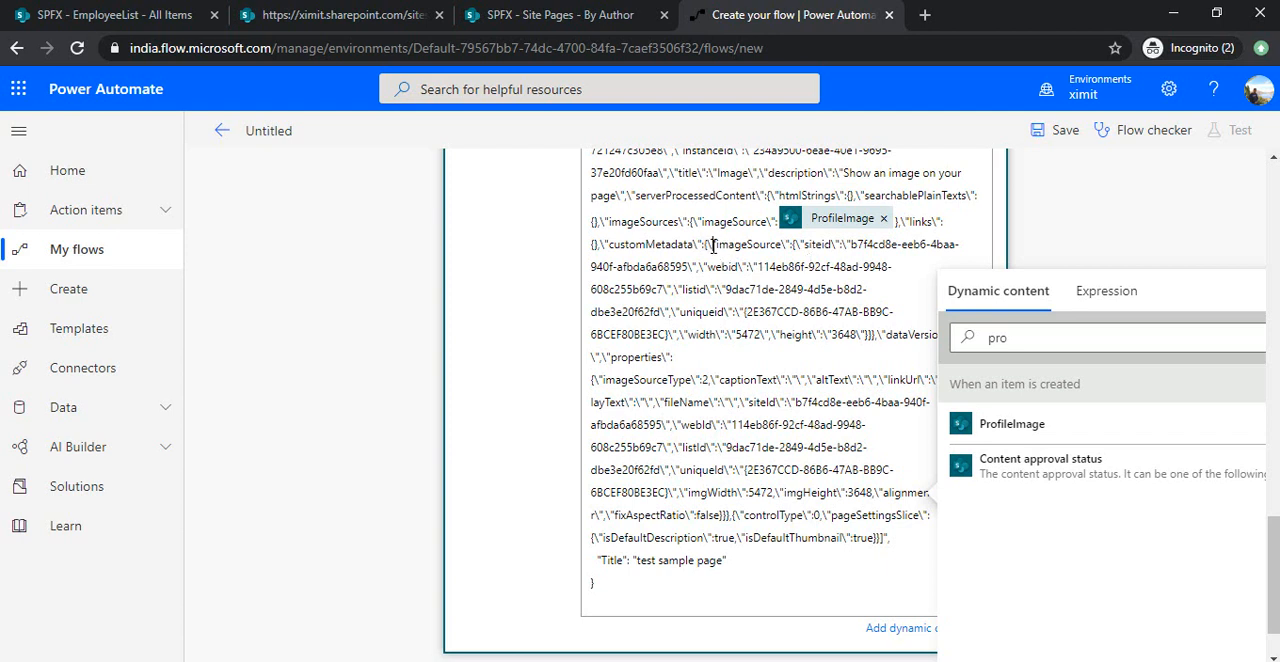
{"action": "key", "text": "shift+Down"}
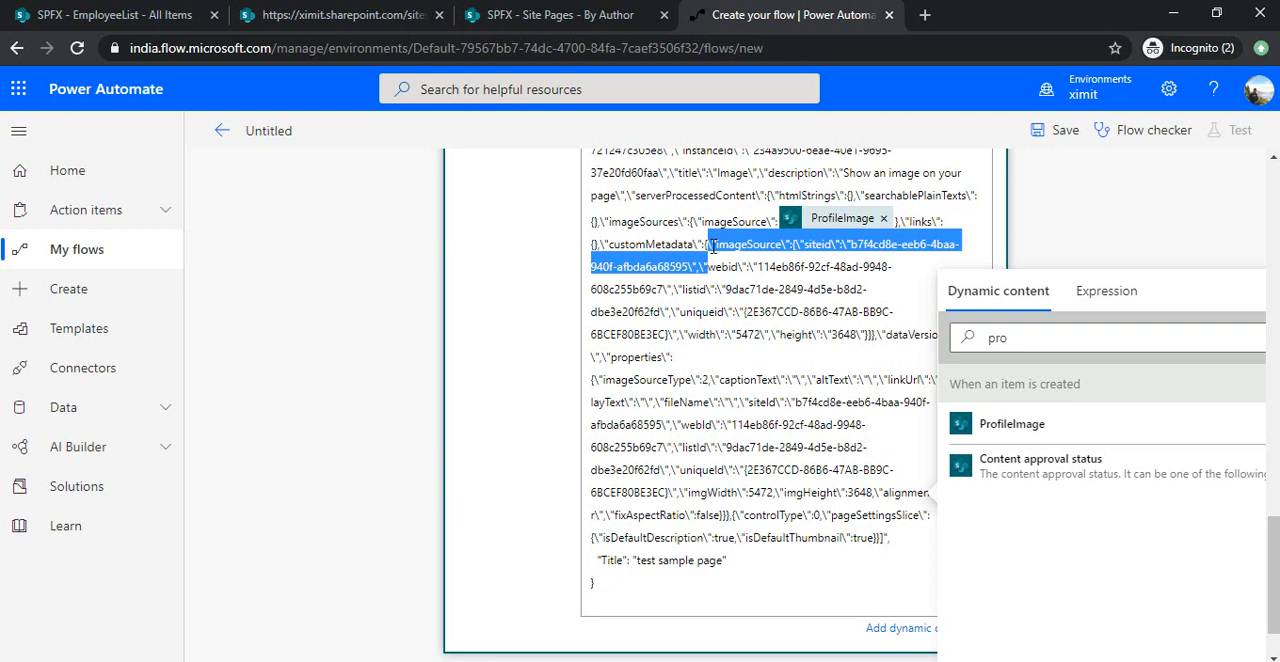
{"action": "key", "text": "Delete"}
{"action": "key", "text": "Delete"}
{"action": "key", "text": "Delete"}
{"action": "key", "text": "Delete"}
{"action": "key", "text": "Delete"}
{"action": "key", "text": "Delete"}
{"action": "key", "text": "Delete"}
{"action": "key", "text": "Delete"}
{"action": "key", "text": "Delete"}
{"action": "key", "text": "Delete"}
{"action": "key", "text": "Delete"}
{"action": "key", "text": "Delete"}
{"action": "key", "text": "Delete"}
{"action": "key", "text": "Delete"}
{"action": "key", "text": "Delete"}
{"action": "key", "text": "Delete"}
{"action": "key", "text": "Delete"}
{"action": "key", "text": "Delete"}
{"action": "key", "text": "Delete"}
{"action": "key", "text": "Delete"}
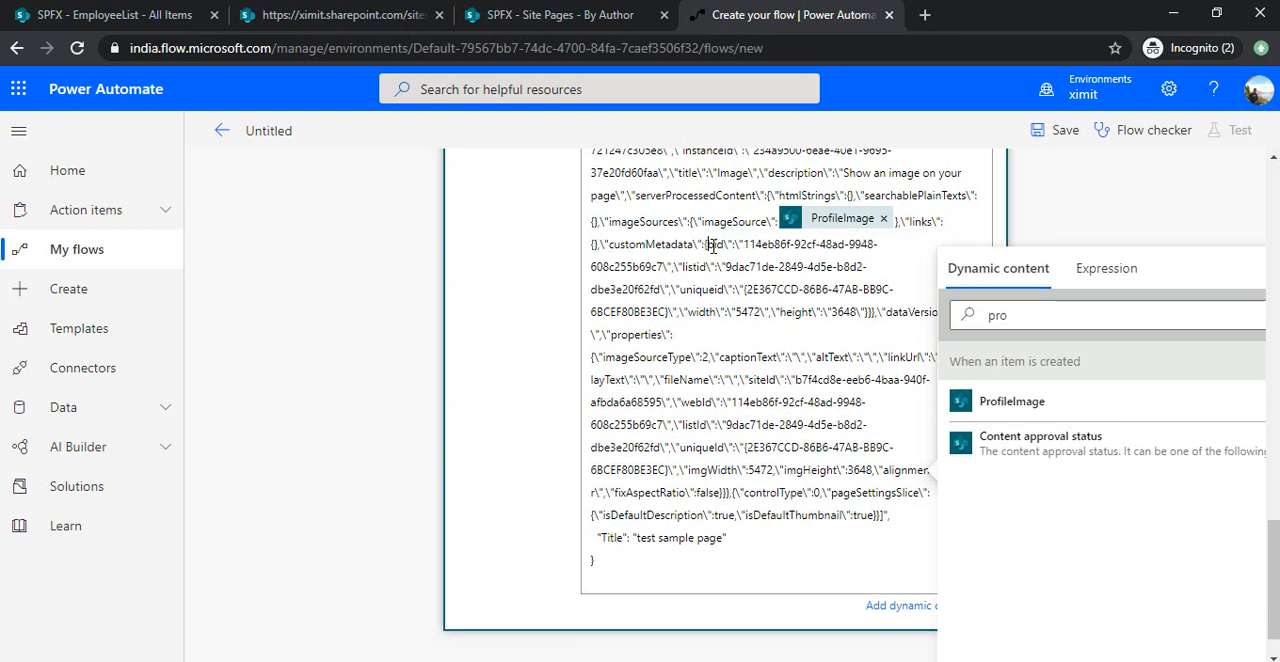
{"action": "key", "text": "Delete"}
{"action": "key", "text": "Delete"}
{"action": "key", "text": "Delete"}
{"action": "key", "text": "Delete"}
{"action": "key", "text": "Delete"}
{"action": "key", "text": "Delete"}
{"action": "key", "text": "Delete"}
{"action": "key", "text": "Delete"}
{"action": "key", "text": "Delete"}
{"action": "key", "text": "Delete"}
{"action": "key", "text": "Delete"}
{"action": "key", "text": "Delete"}
{"action": "key", "text": "Delete"}
{"action": "key", "text": "Delete"}
{"action": "key", "text": "Delete"}
{"action": "key", "text": "Delete"}
{"action": "key", "text": "Delete"}
{"action": "key", "text": "Delete"}
{"action": "key", "text": "Delete"}
{"action": "key", "text": "Delete"}
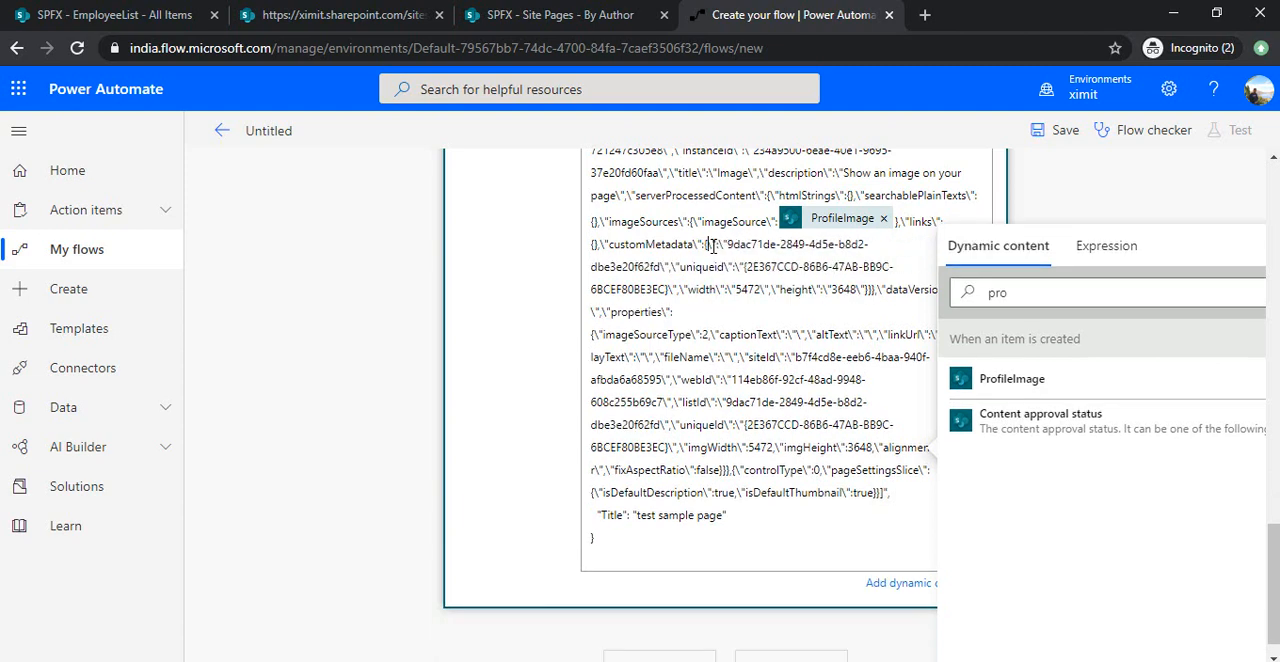
{"action": "key", "text": "Delete"}
{"action": "key", "text": "Delete"}
{"action": "key", "text": "Delete"}
{"action": "key", "text": "Delete"}
{"action": "key", "text": "Delete"}
{"action": "key", "text": "Delete"}
{"action": "key", "text": "Delete"}
{"action": "key", "text": "Delete"}
{"action": "key", "text": "Delete"}
{"action": "key", "text": "Delete"}
{"action": "key", "text": "Delete"}
{"action": "key", "text": "Delete"}
{"action": "key", "text": "Delete"}
{"action": "key", "text": "Delete"}
{"action": "key", "text": "Delete"}
{"action": "key", "text": "Delete"}
{"action": "key", "text": "Delete"}
{"action": "key", "text": "Delete"}
{"action": "key", "text": "Delete"}
{"action": "key", "text": "Delete"}
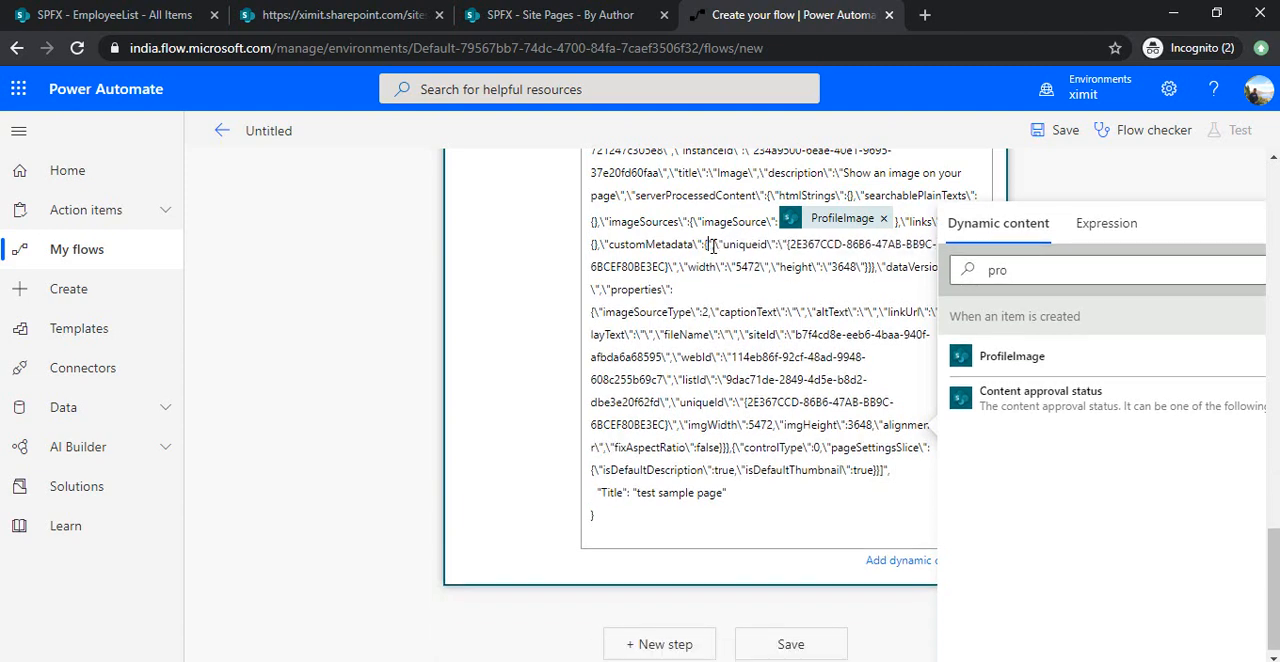
{"action": "key", "text": "Delete"}
{"action": "key", "text": "Delete"}
{"action": "key", "text": "Delete"}
{"action": "key", "text": "Delete"}
{"action": "key", "text": "Delete"}
{"action": "key", "text": "Delete"}
{"action": "key", "text": "Delete"}
{"action": "key", "text": "Delete"}
{"action": "key", "text": "Delete"}
{"action": "key", "text": "Delete"}
{"action": "key", "text": "Delete"}
{"action": "key", "text": "Delete"}
{"action": "key", "text": "Delete"}
{"action": "key", "text": "Delete"}
{"action": "key", "text": "Delete"}
{"action": "key", "text": "Delete"}
{"action": "key", "text": "Delete"}
{"action": "key", "text": "Delete"}
{"action": "key", "text": "Delete"}
{"action": "key", "text": "Delete"}
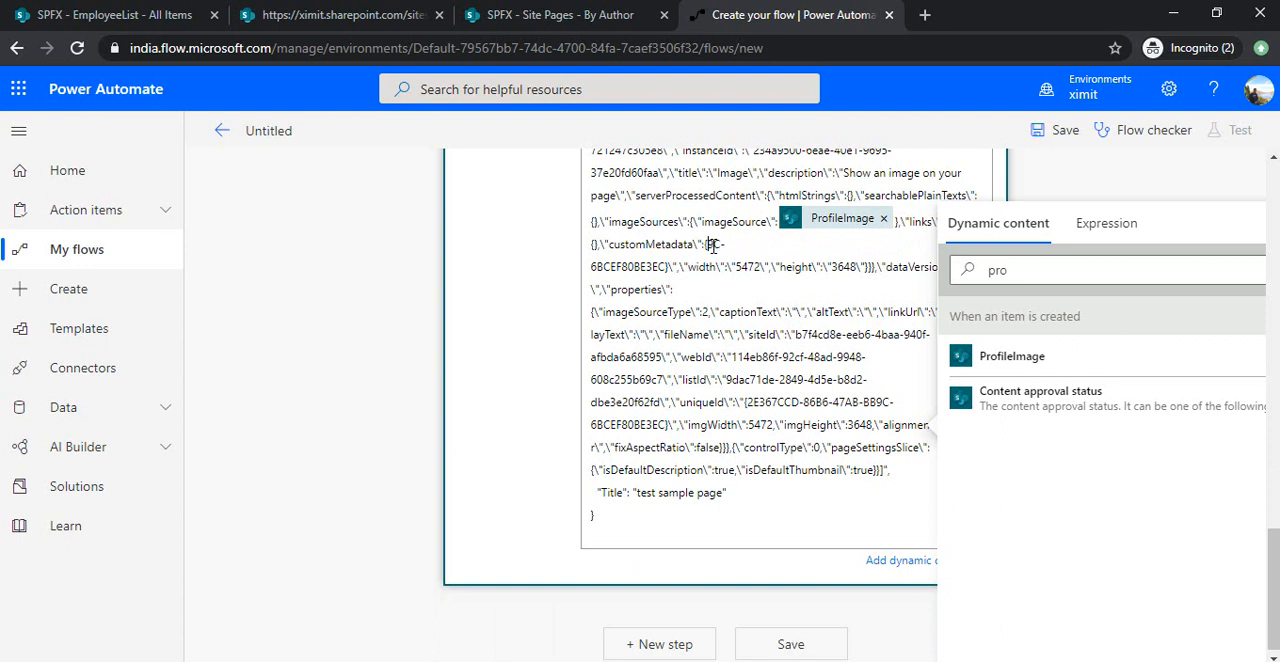
{"action": "key", "text": "Delete"}
{"action": "key", "text": "Delete"}
{"action": "key", "text": "Delete"}
{"action": "key", "text": "Delete"}
{"action": "key", "text": "Delete"}
{"action": "key", "text": "Delete"}
{"action": "key", "text": "Delete"}
{"action": "key", "text": "Delete"}
{"action": "key", "text": "Delete"}
{"action": "key", "text": "Delete"}
{"action": "key", "text": "Delete"}
{"action": "key", "text": "Delete"}
{"action": "key", "text": "Delete"}
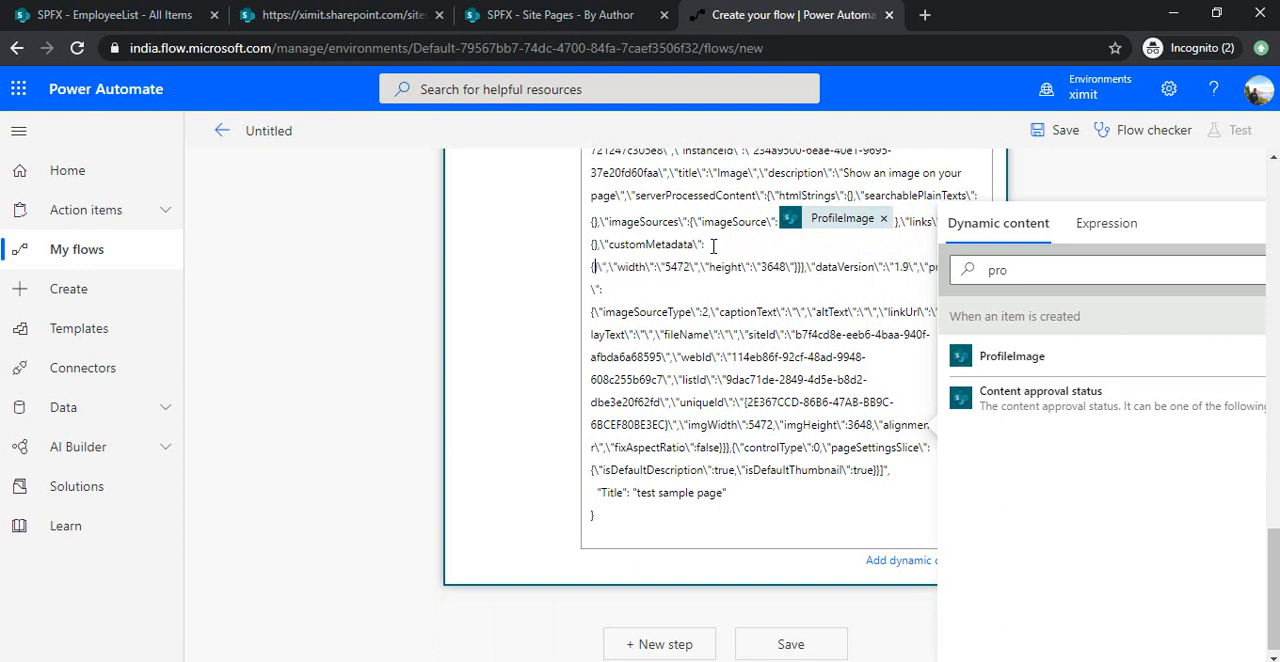
{"action": "key", "text": "Delete"}
{"action": "key", "text": "Delete"}
{"action": "key", "text": "Delete"}
{"action": "key", "text": "Delete"}
{"action": "key", "text": "Delete"}
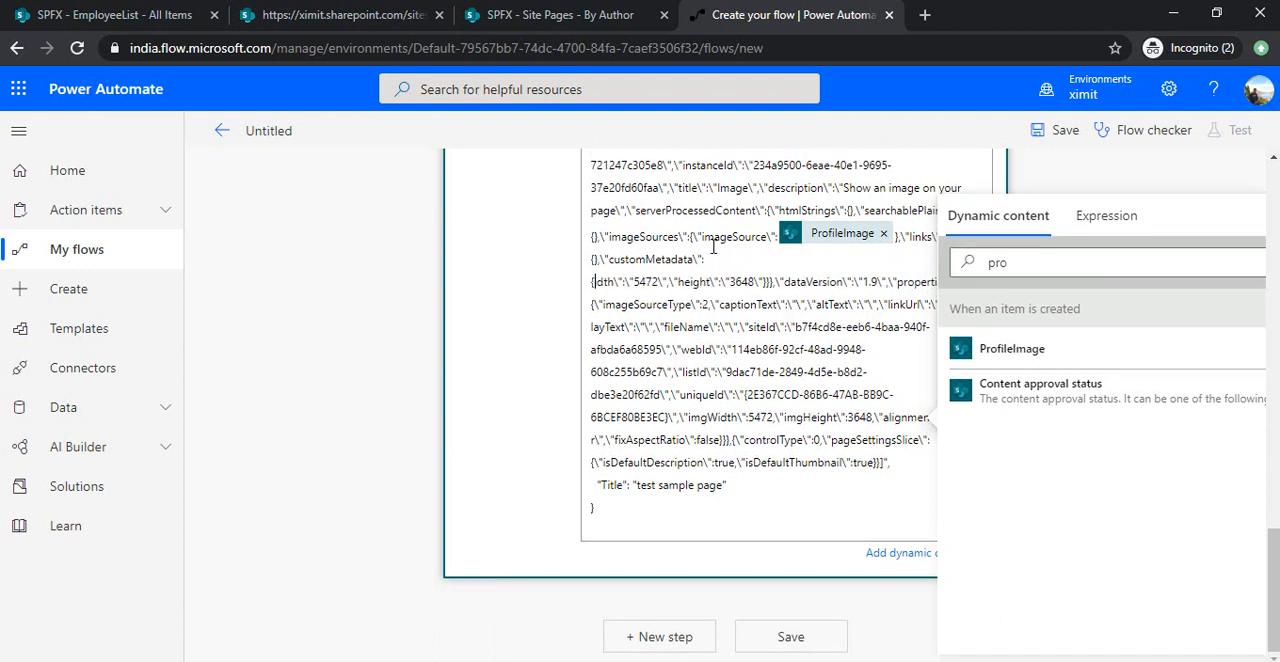
{"action": "key", "text": "Delete"}
{"action": "key", "text": "Delete"}
{"action": "key", "text": "Delete"}
{"action": "key", "text": "Delete"}
{"action": "key", "text": "Delete"}
{"action": "key", "text": "Delete"}
{"action": "key", "text": "Delete"}
{"action": "key", "text": "Delete"}
{"action": "key", "text": "Delete"}
{"action": "key", "text": "Delete"}
{"action": "key", "text": "Delete"}
{"action": "key", "text": "Delete"}
{"action": "key", "text": "Delete"}
{"action": "key", "text": "Delete"}
{"action": "key", "text": "Delete"}
{"action": "key", "text": "Delete"}
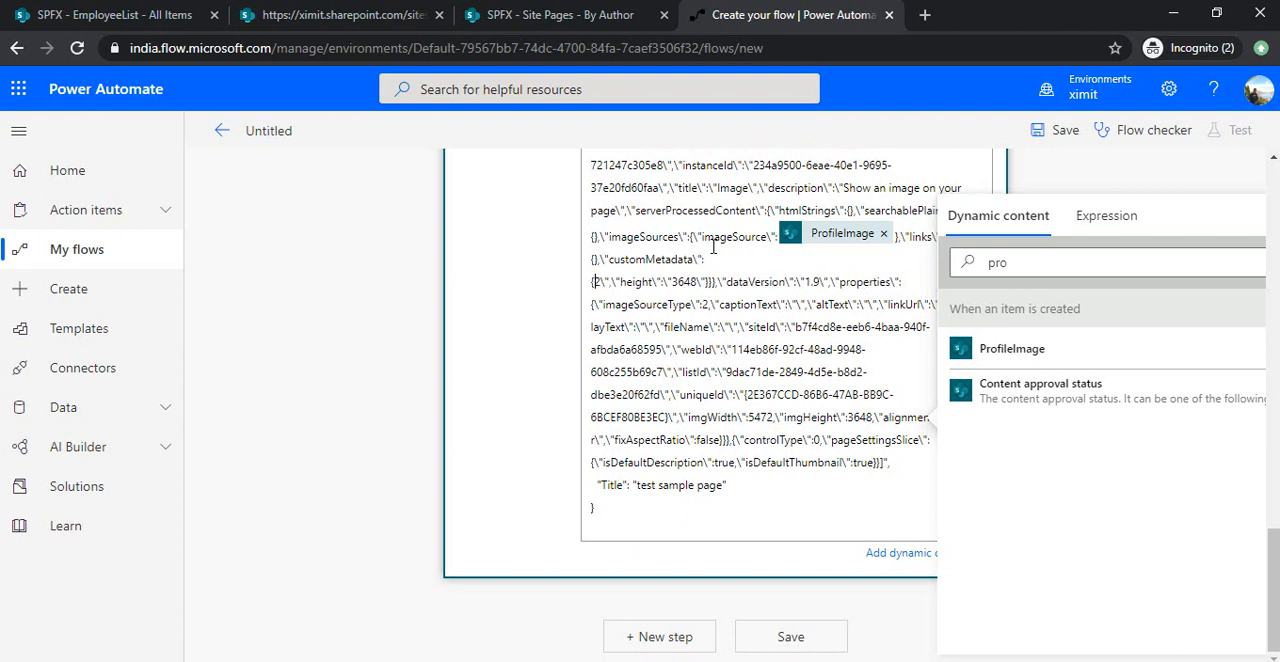
{"action": "key", "text": "Delete"}
{"action": "key", "text": "Delete"}
{"action": "key", "text": "Delete"}
{"action": "key", "text": "Delete"}
{"action": "key", "text": "Delete"}
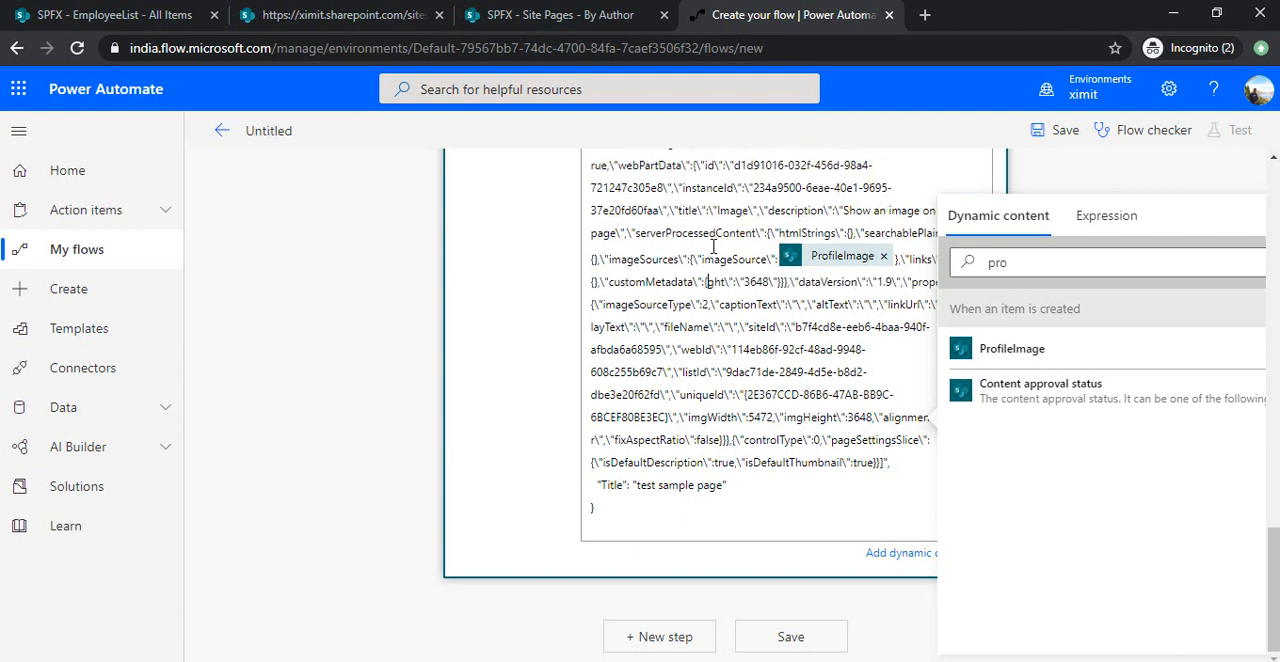
{"action": "key", "text": "Delete"}
{"action": "key", "text": "Delete"}
{"action": "key", "text": "Delete"}
{"action": "key", "text": "Delete"}
{"action": "key", "text": "Delete"}
{"action": "key", "text": "Delete"}
{"action": "key", "text": "Delete"}
{"action": "key", "text": "Delete"}
{"action": "key", "text": "Delete"}
{"action": "key", "text": "Delete"}
{"action": "key", "text": "Delete"}
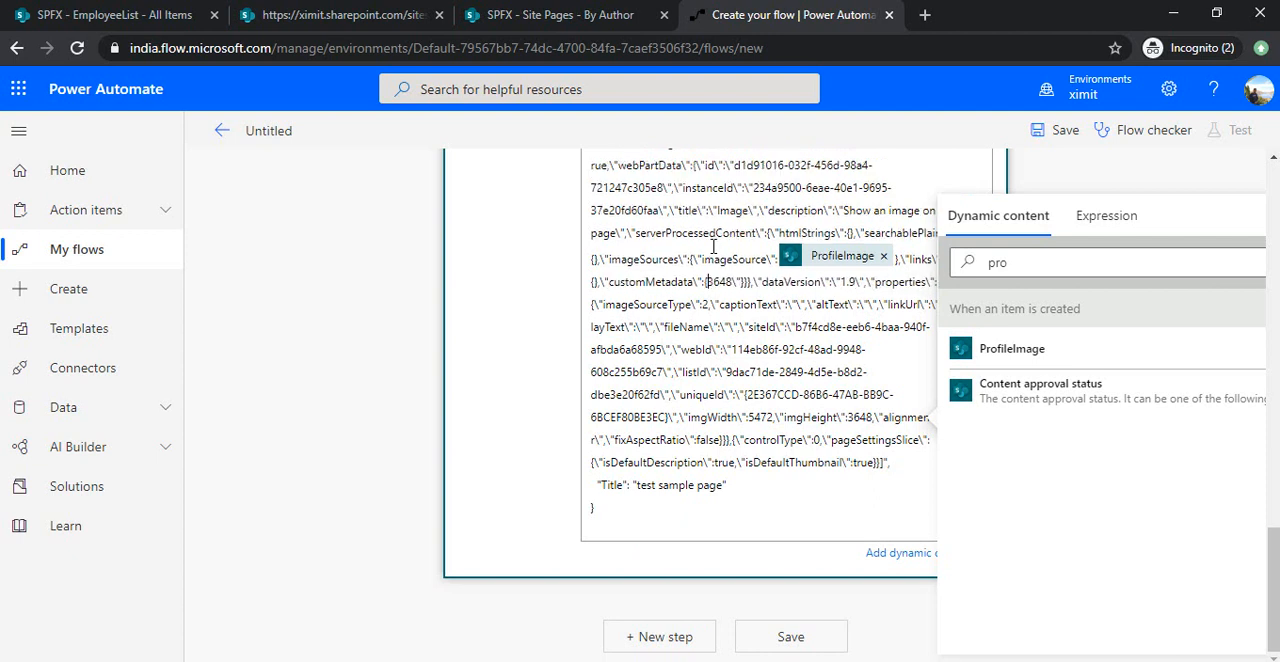
{"action": "key", "text": "Delete"}
{"action": "key", "text": "Delete"}
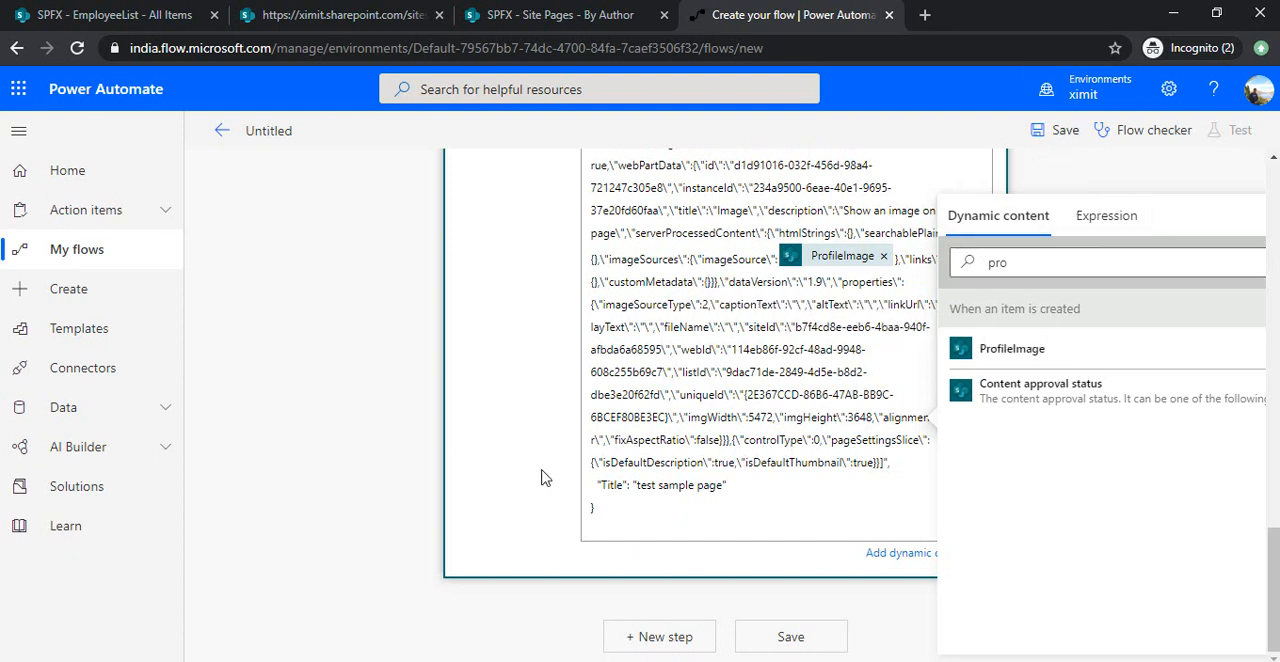
Save the flow and collapse the expanded Send an HTTP request to SharePoint actions.
{"action": "left_click", "coordinate": [340, 450]}
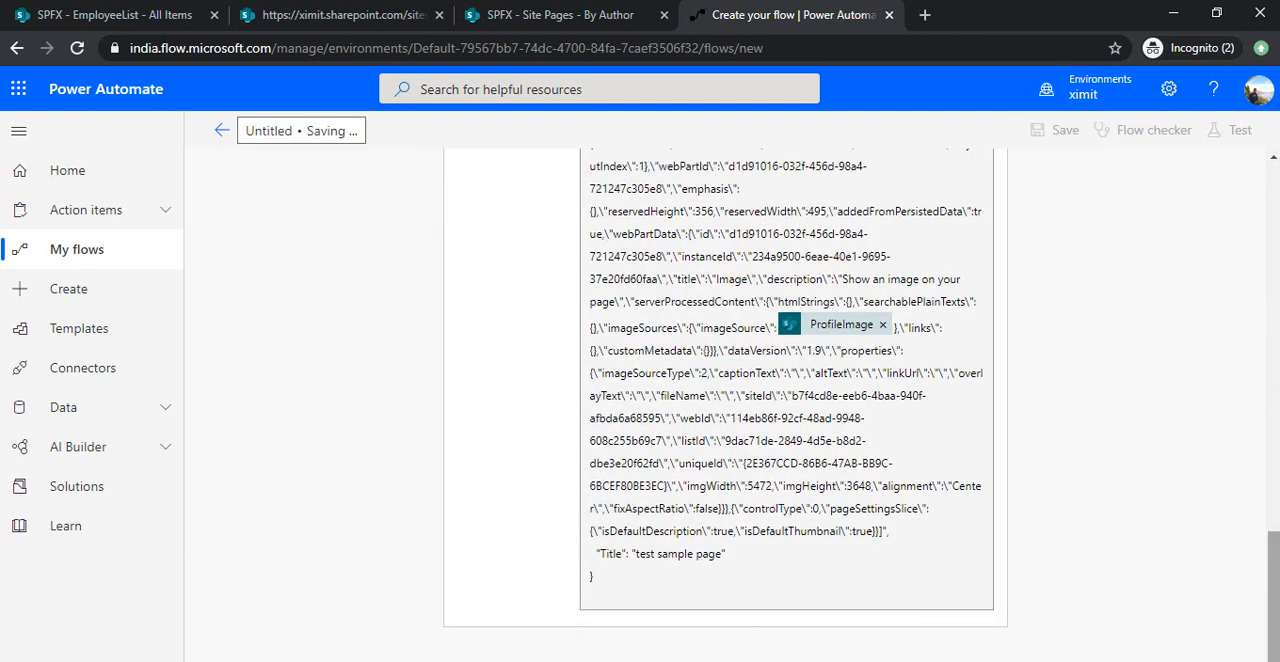
{"action": "left_click_drag", "start_coordinate": [1278, 581], "coordinate": [1278, 287]}
{"action": "left_click", "coordinate": [847, 446]}
{"action": "left_click_drag", "start_coordinate": [1275, 372], "coordinate": [1275, 285]}
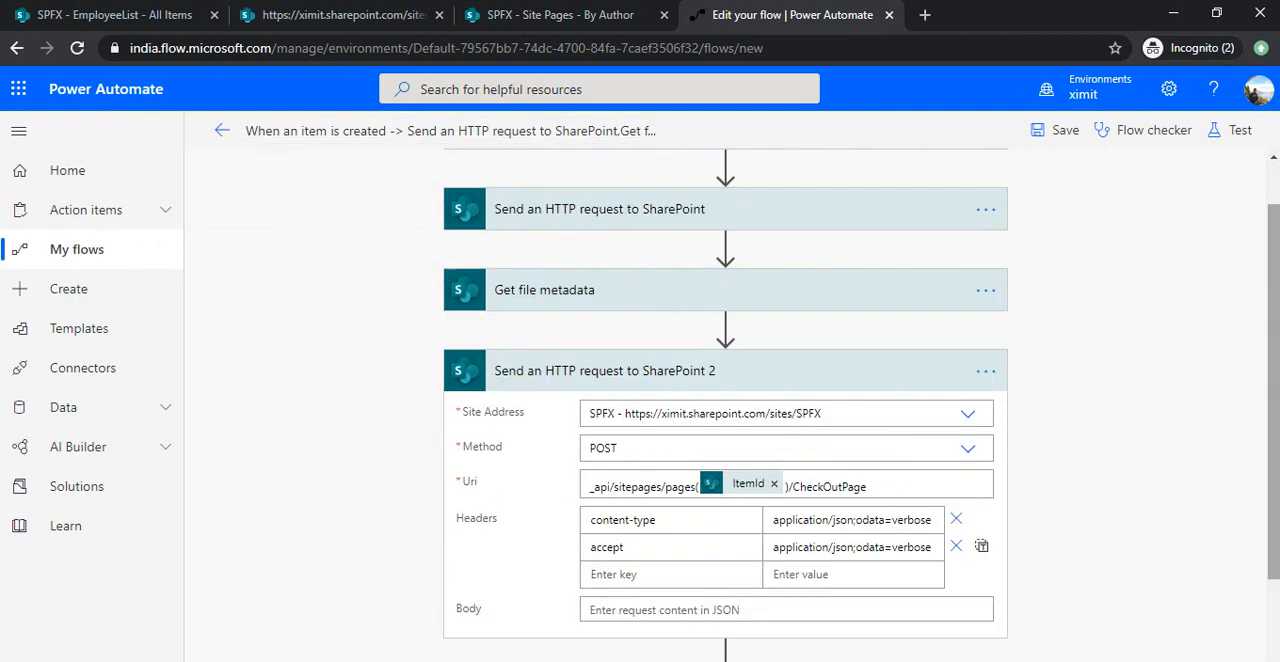
{"action": "left_click", "coordinate": [720, 368]}
{"action": "left_click_drag", "start_coordinate": [1272, 363], "coordinate": [1276, 291]}
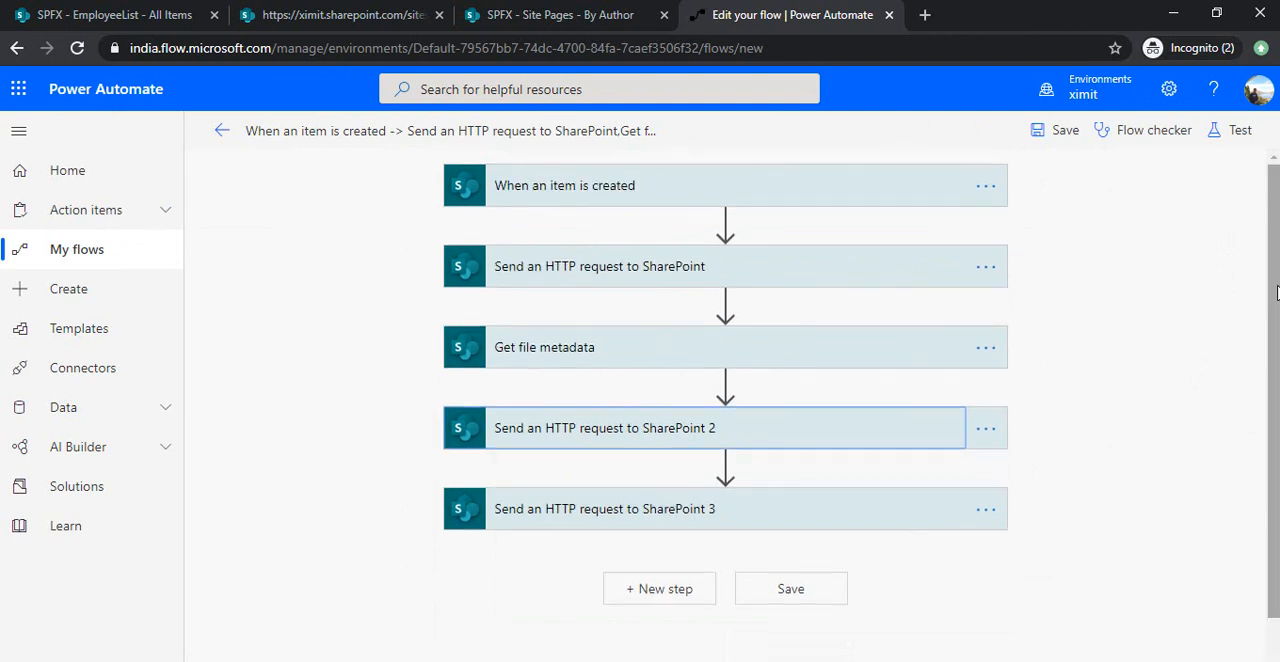
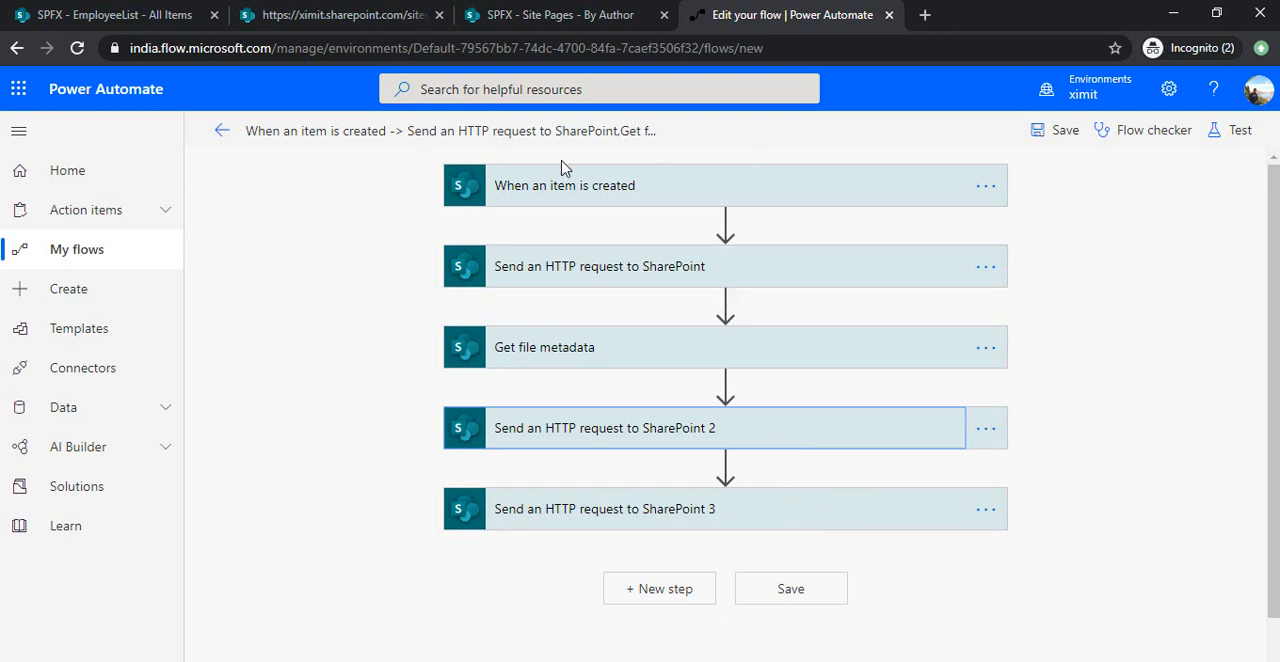
Leave the flow editor for the flow's details page, accepting the exit confirmation.
{"action": "left_click", "coordinate": [222, 131]}
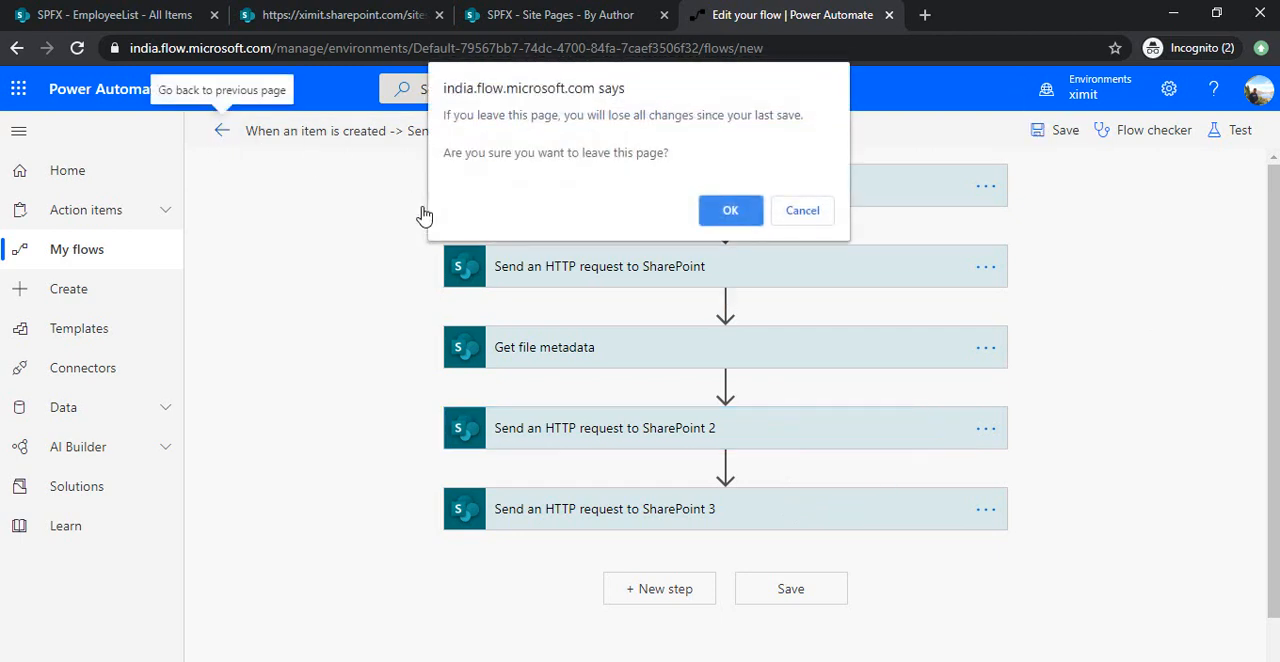
{"action": "left_click", "coordinate": [731, 211]}
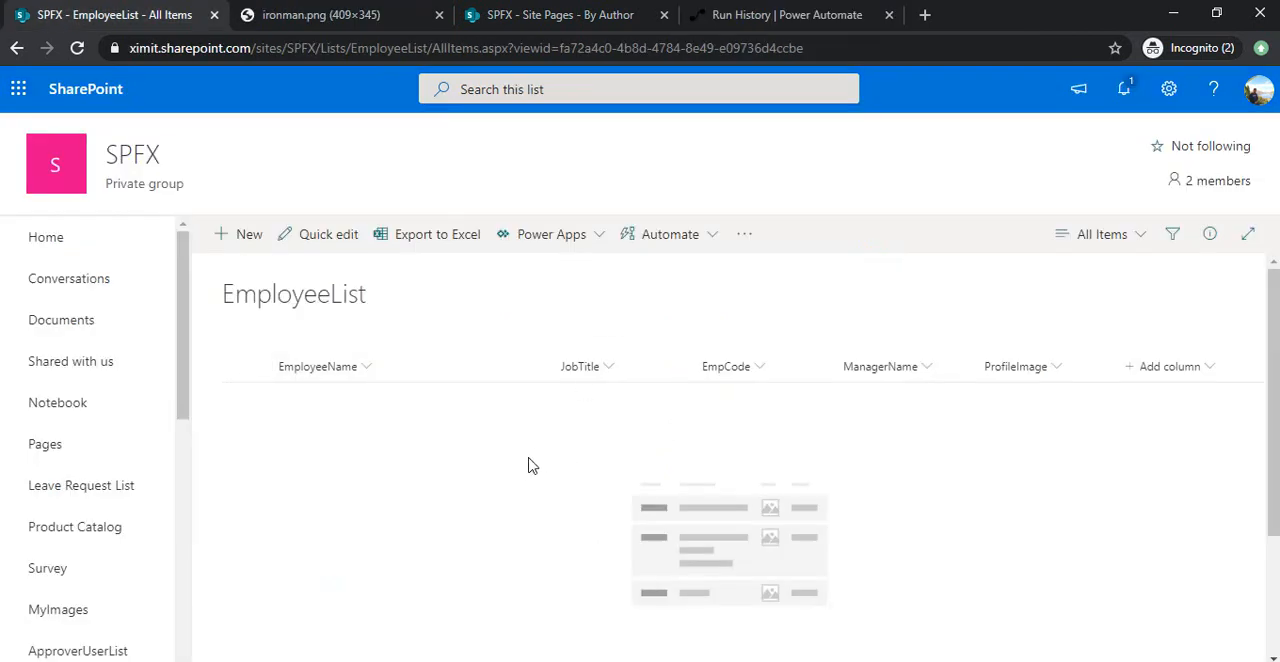
Start a new EmployeeList item and enter the employee's full name, JobTitle Sr Manager, the employee code and the manager's name.
{"action": "left_click", "coordinate": [244, 238]}
{"action": "left_click", "coordinate": [888, 263]}
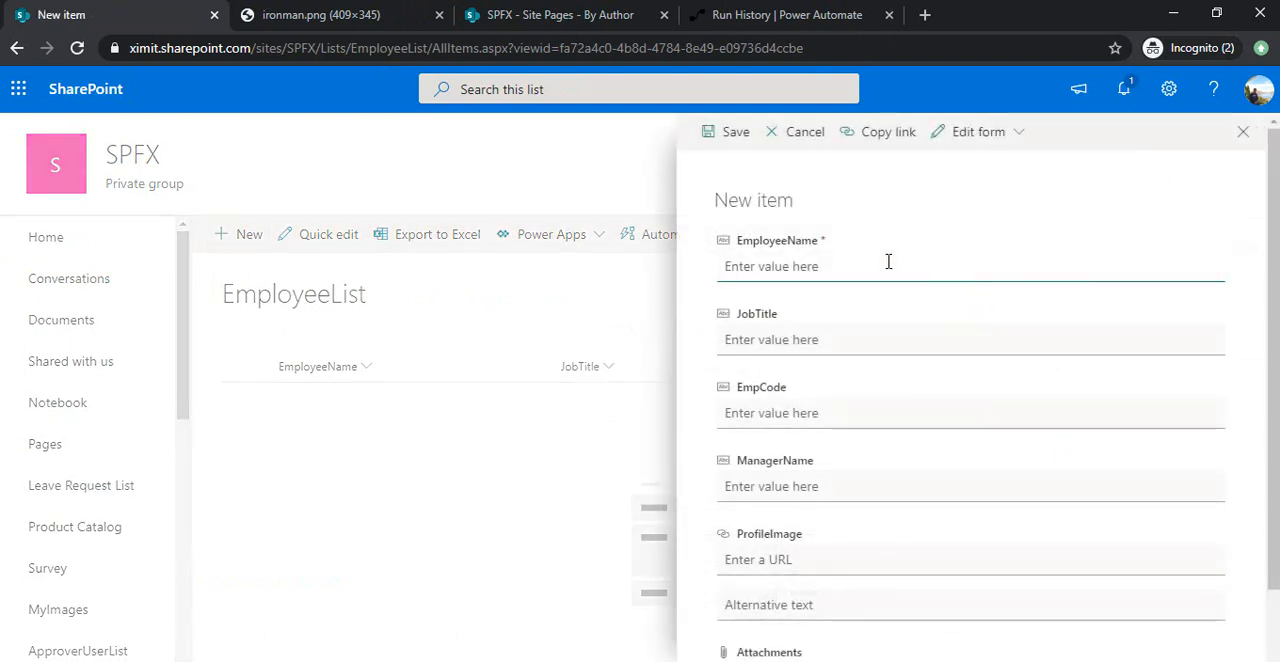
{"action": "type", "text": "Mark Kris"}
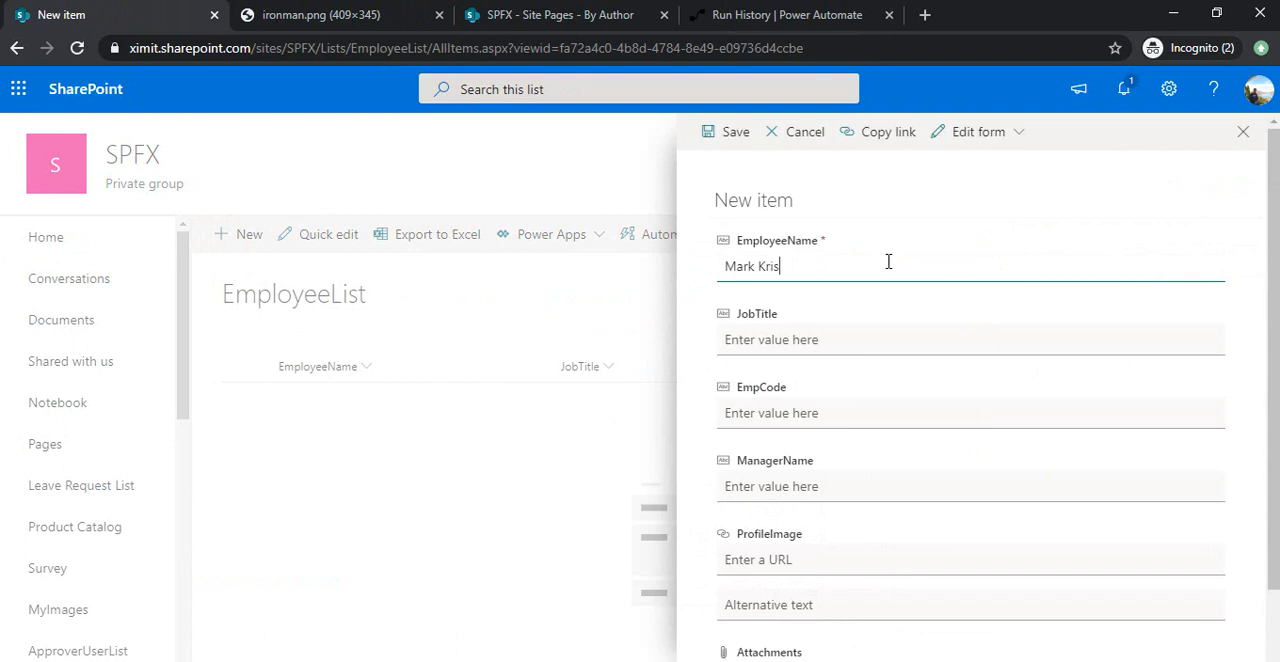
{"action": "left_click", "coordinate": [829, 330]}
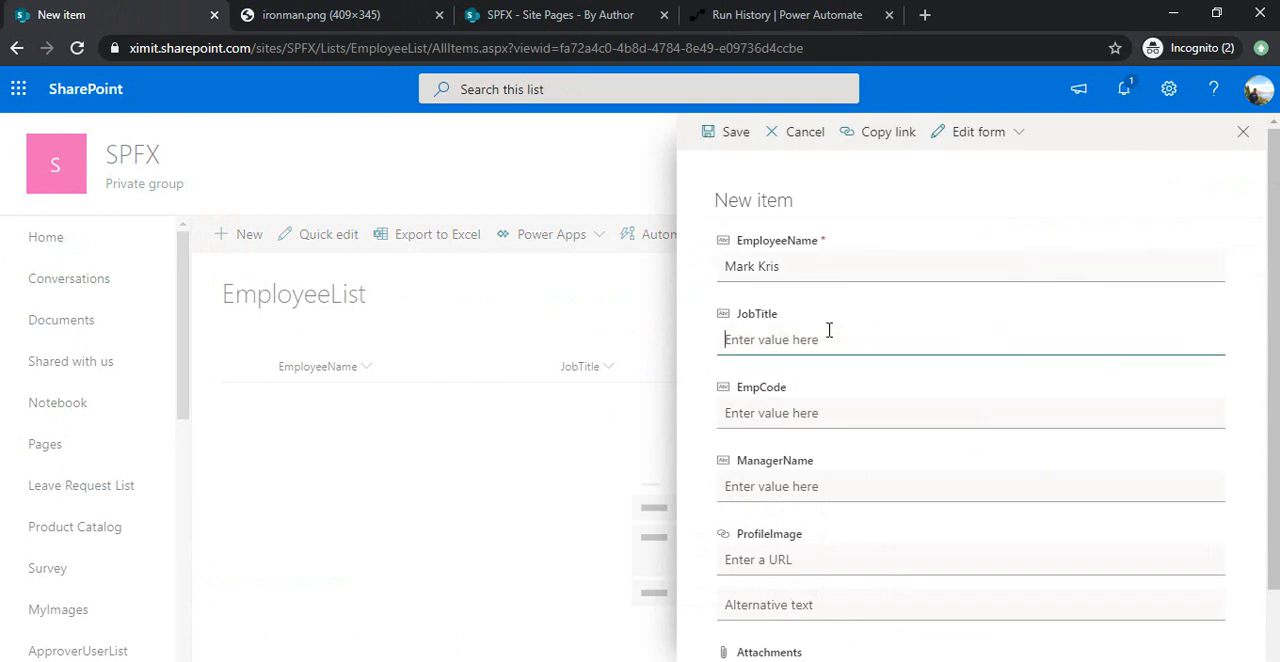
{"action": "type", "text": "Sr Manager"}
{"action": "key", "text": "Tab"}
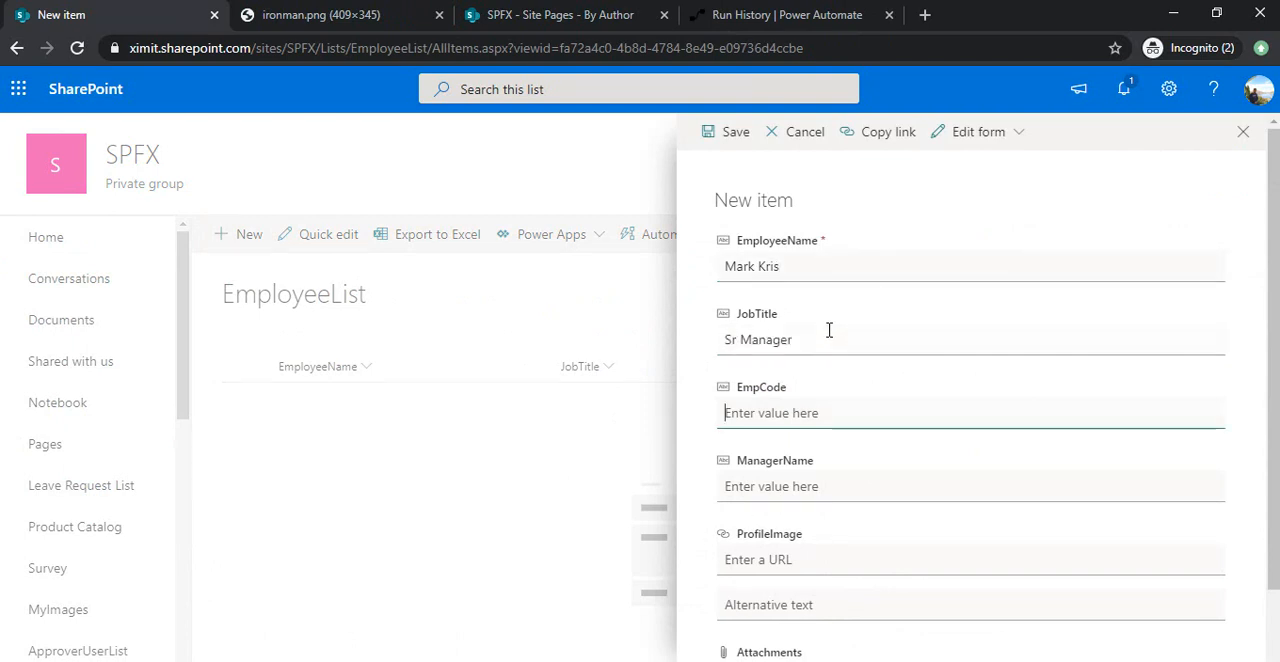
{"action": "type", "text": "3456"}
{"action": "key", "text": "Tab"}
{"action": "type", "text": "Alex"}
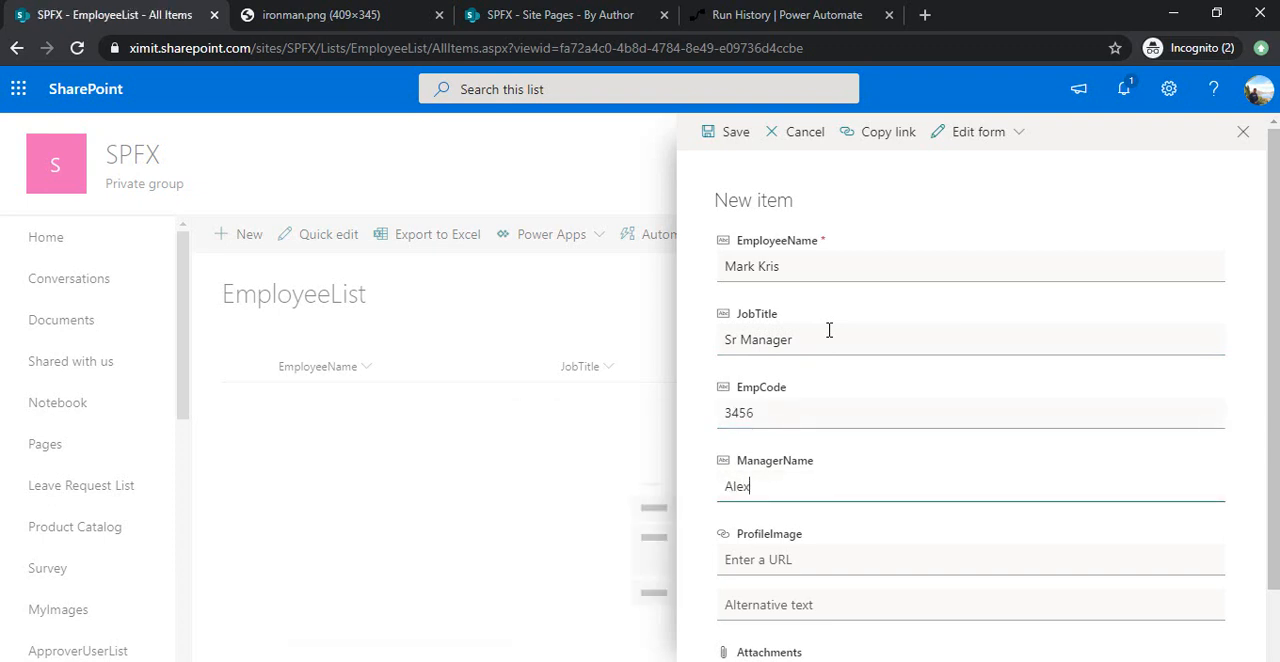
Copy the address of ironman.png from its open browser page into the item's ProfileImage URL and save the item.
{"action": "left_click", "coordinate": [788, 561]}
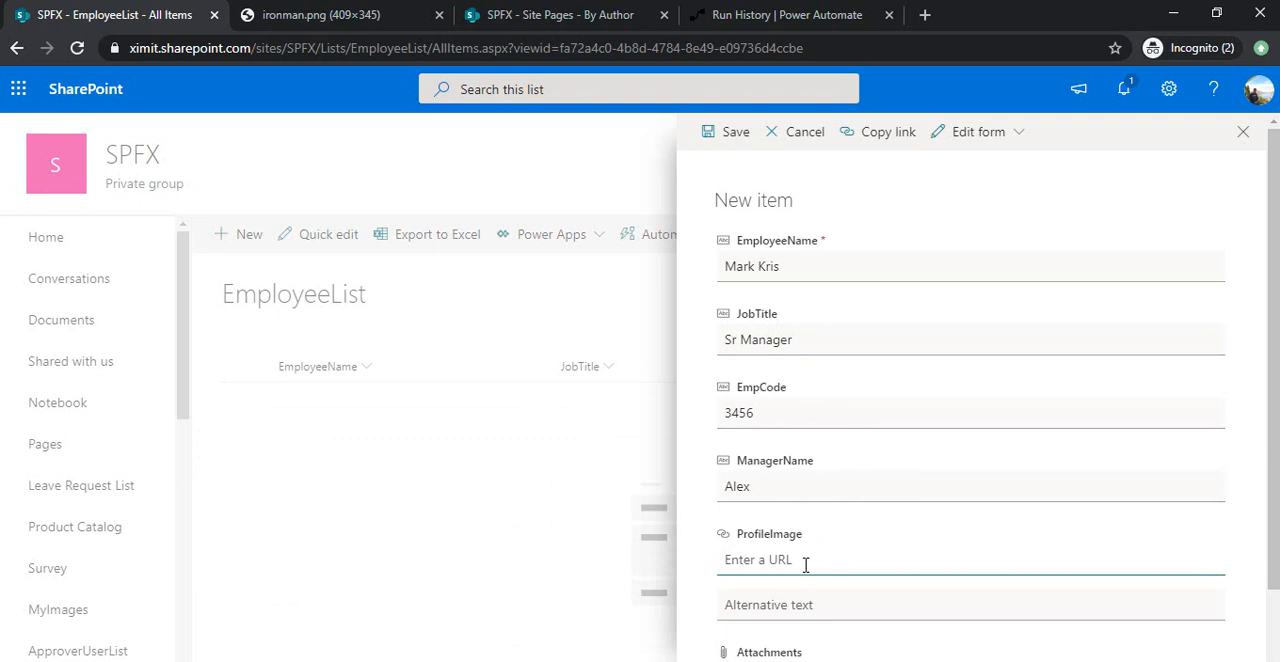
{"action": "left_click", "coordinate": [300, 16]}
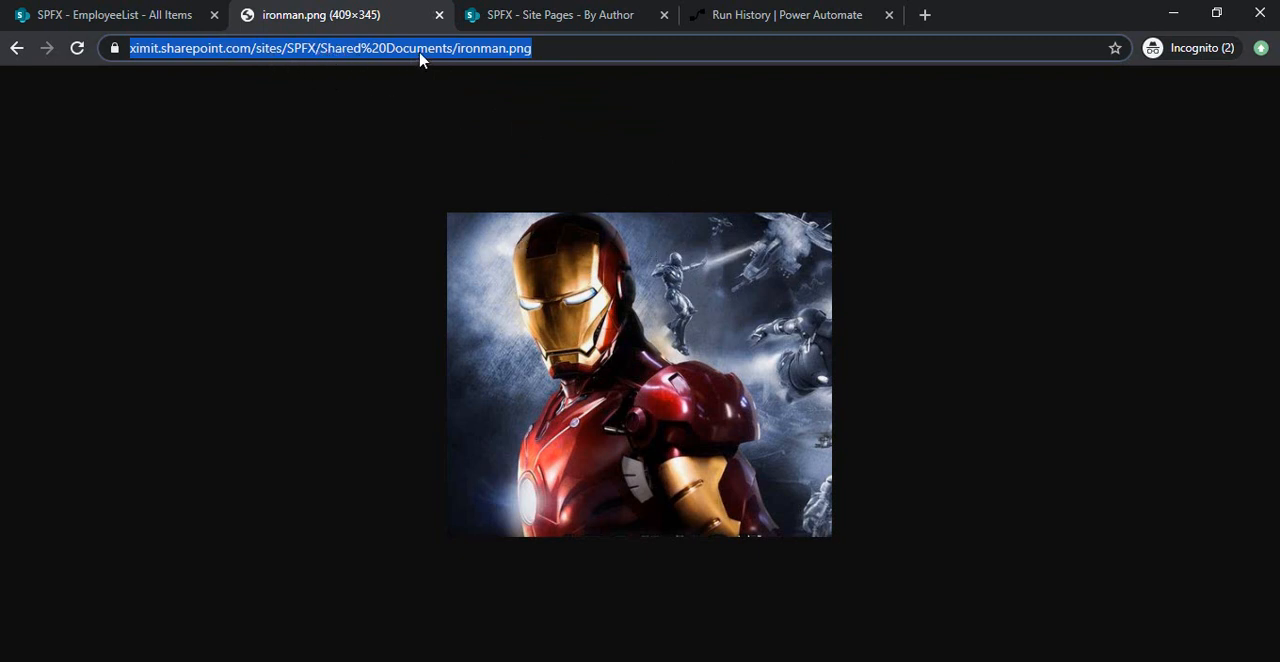
{"action": "left_click", "coordinate": [175, 15]}
{"action": "type", "text": "https://ximit.sharepoint.com/sites/SPFX/Shared%20Documents/ironman.png"}
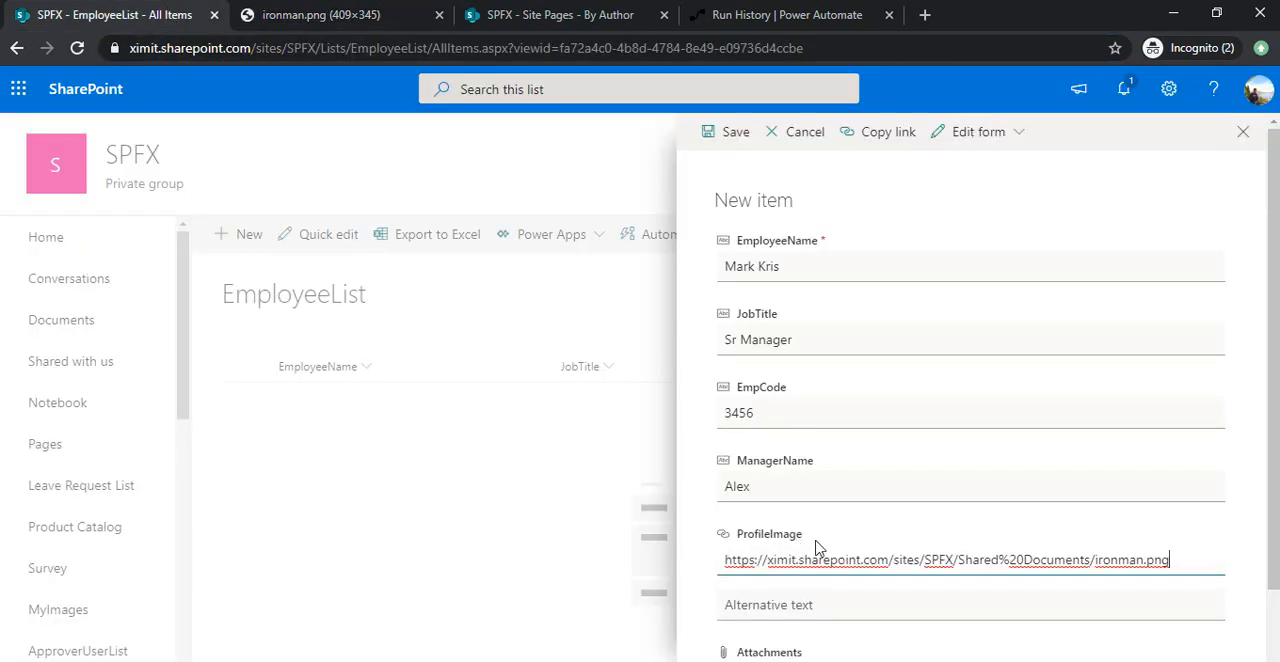
{"action": "scroll", "coordinate": [780, 580], "scroll_direction": "down", "scroll_amount": 1}
{"action": "left_click", "coordinate": [750, 641]}
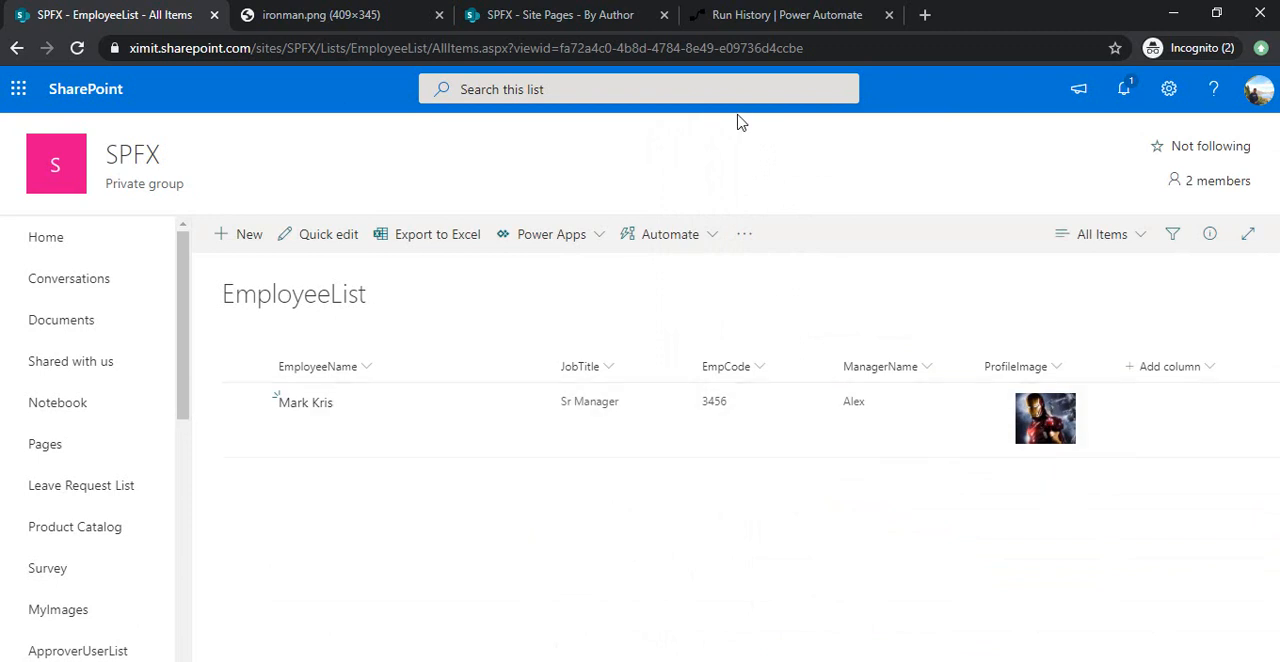
Refresh the flow's run history in Power Automate and check the step results of the latest run.
{"action": "left_click", "coordinate": [791, 21]}
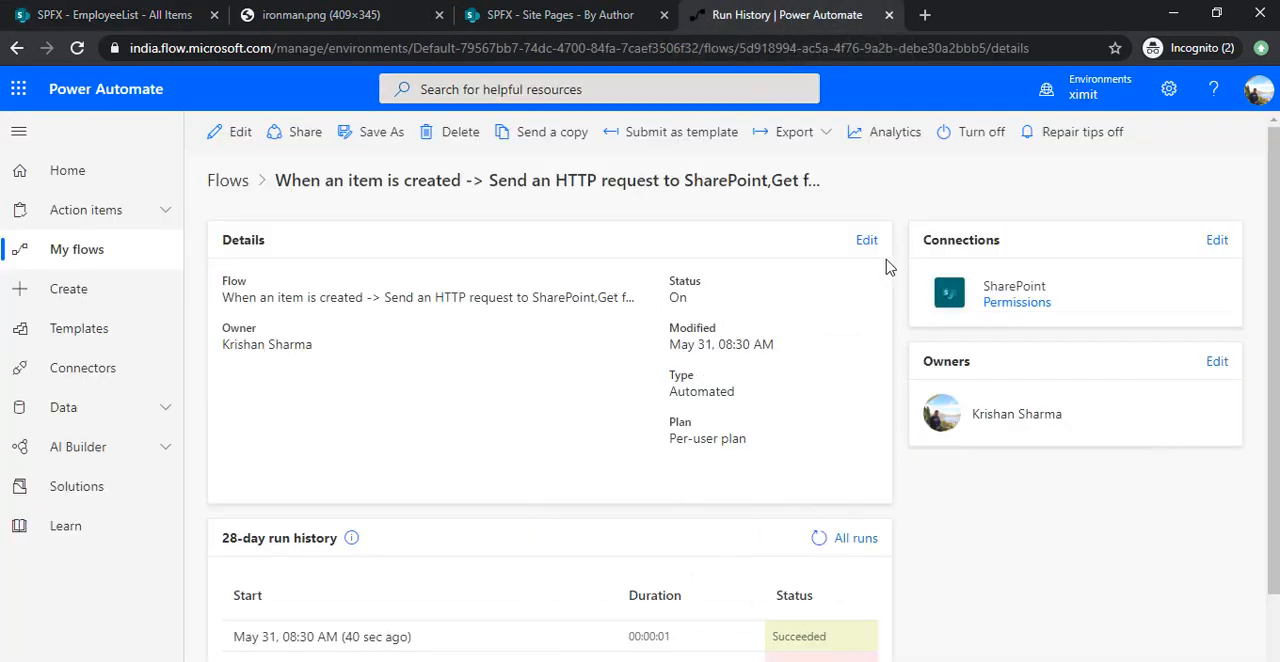
{"action": "left_click", "coordinate": [820, 537]}
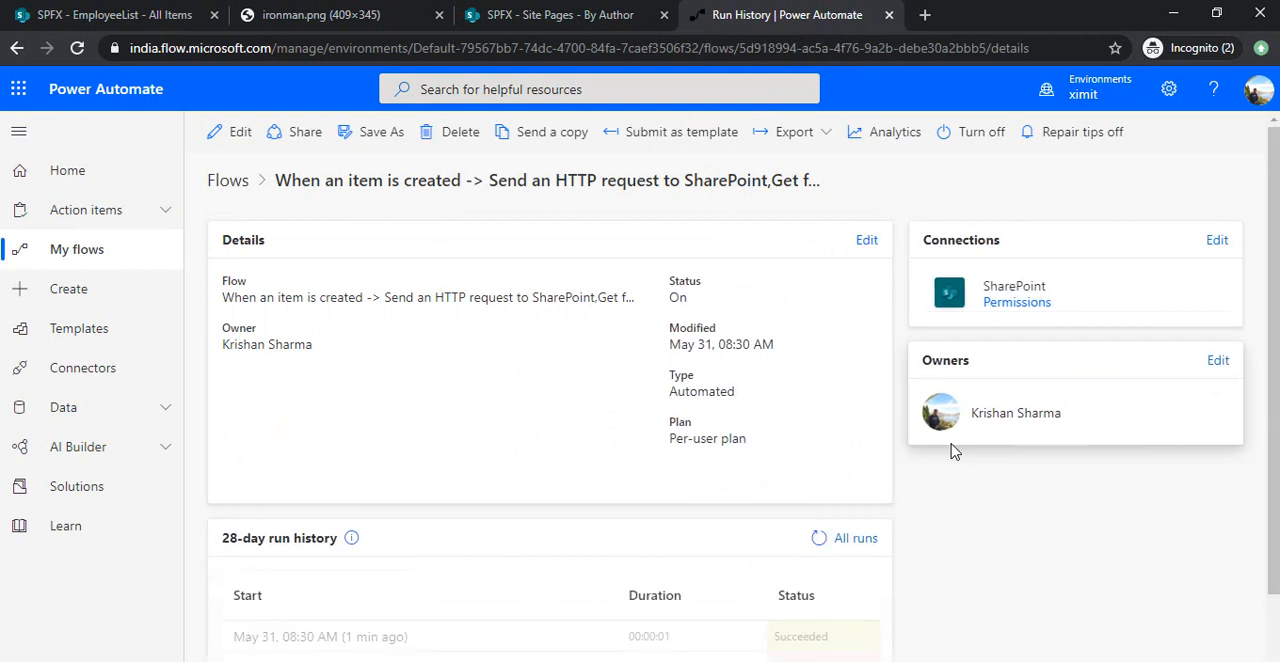
{"action": "left_click", "coordinate": [380, 634]}
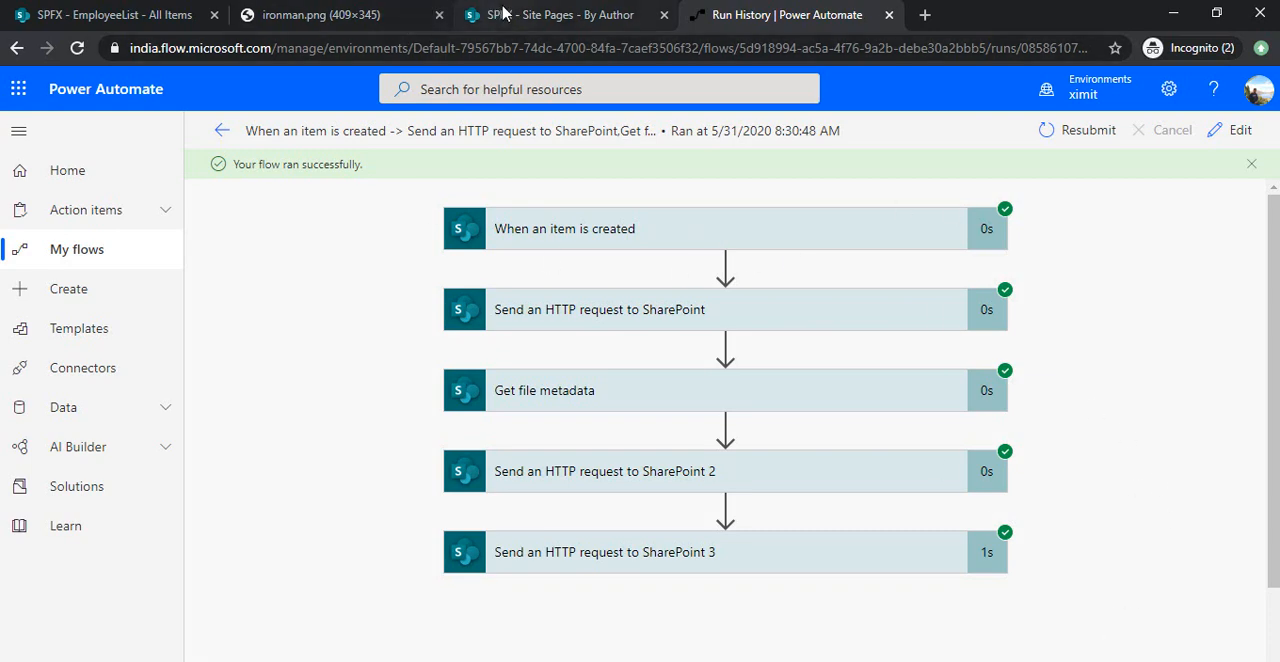
{"action": "left_click", "coordinate": [505, 14]}
{"action": "left_click", "coordinate": [776, 14]}
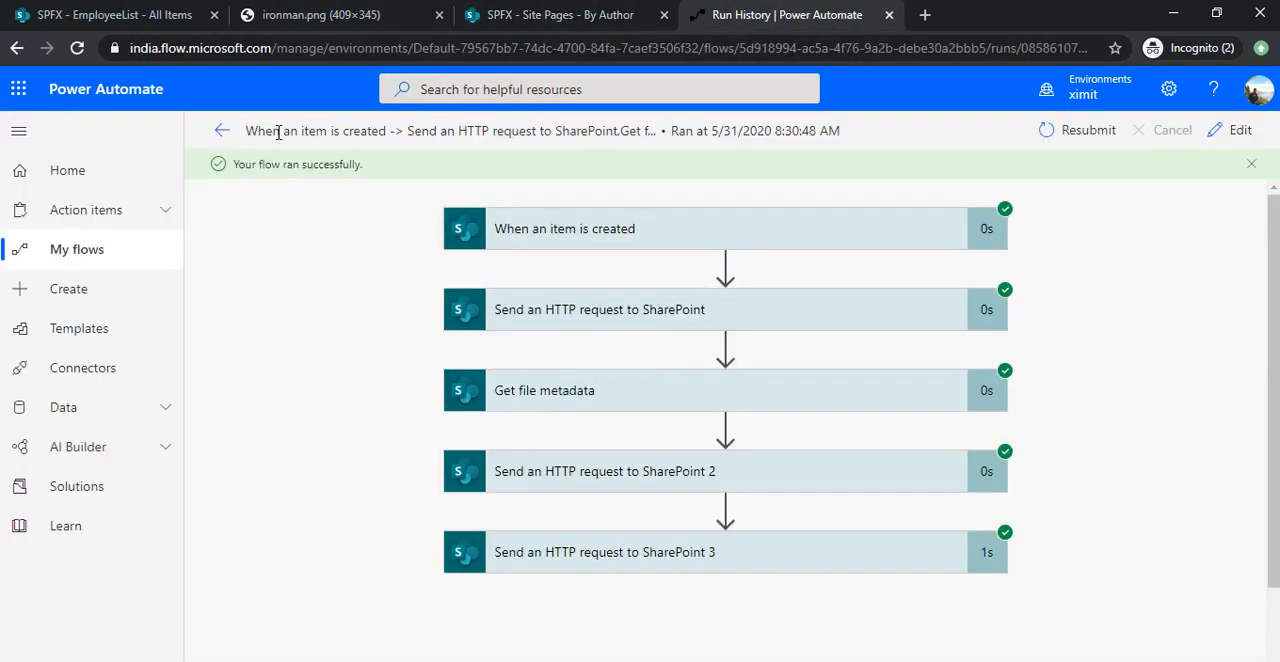
{"action": "left_click", "coordinate": [218, 135]}
Reload the Site Pages library to look for the page generated for the new employee.
{"action": "left_click", "coordinate": [513, 14]}
{"action": "left_click", "coordinate": [656, 50]}
{"action": "key", "text": "Return"}
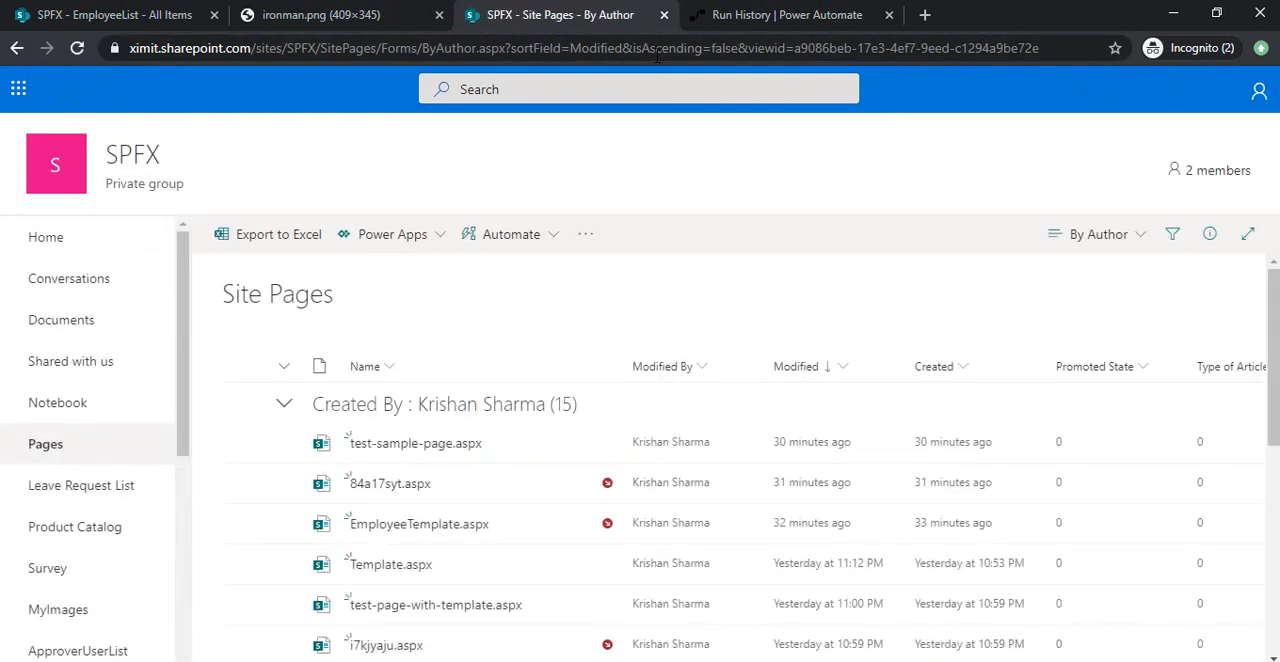
{"action": "left_click", "coordinate": [687, 47]}
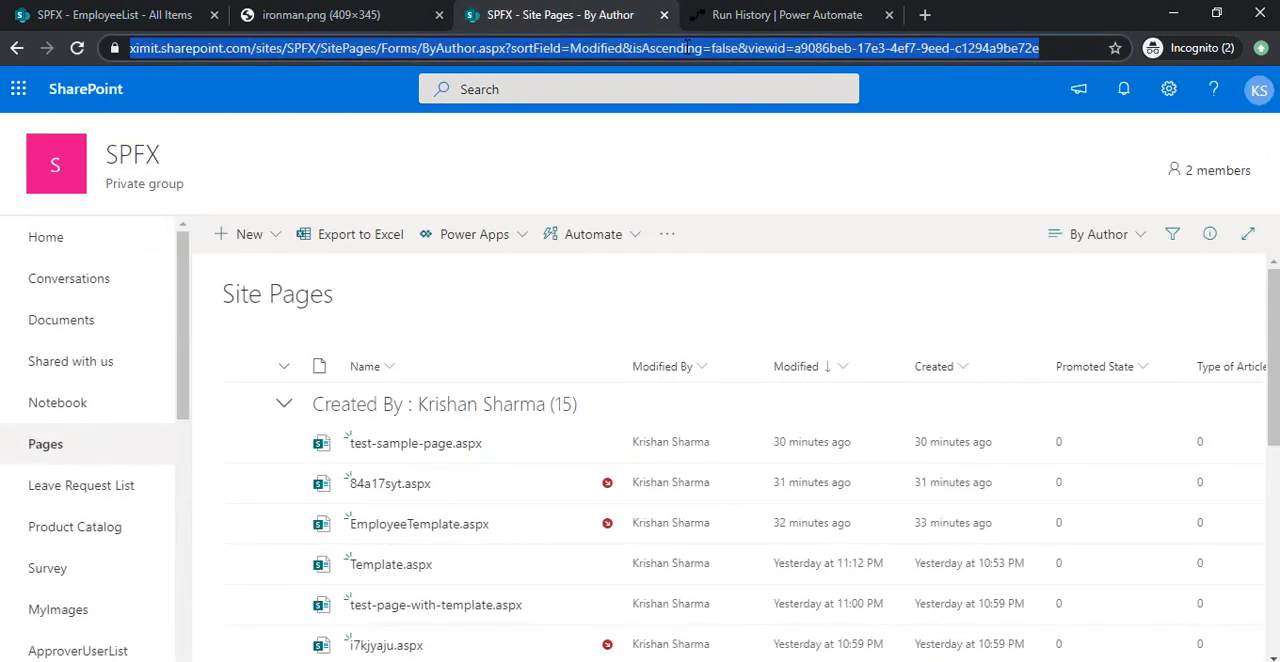
{"action": "left_click", "coordinate": [717, 191]}
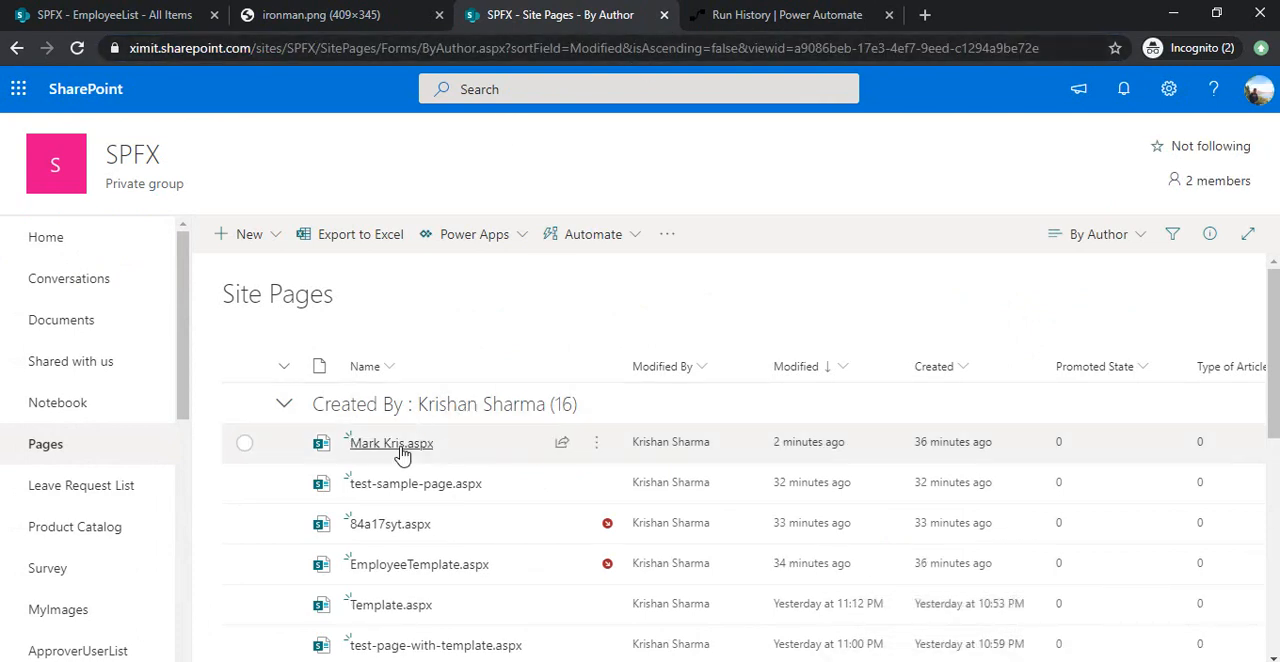
Open the new employee's page and examine its title, employee details and profile image.
{"action": "mouse_move", "coordinate": [395, 453]}
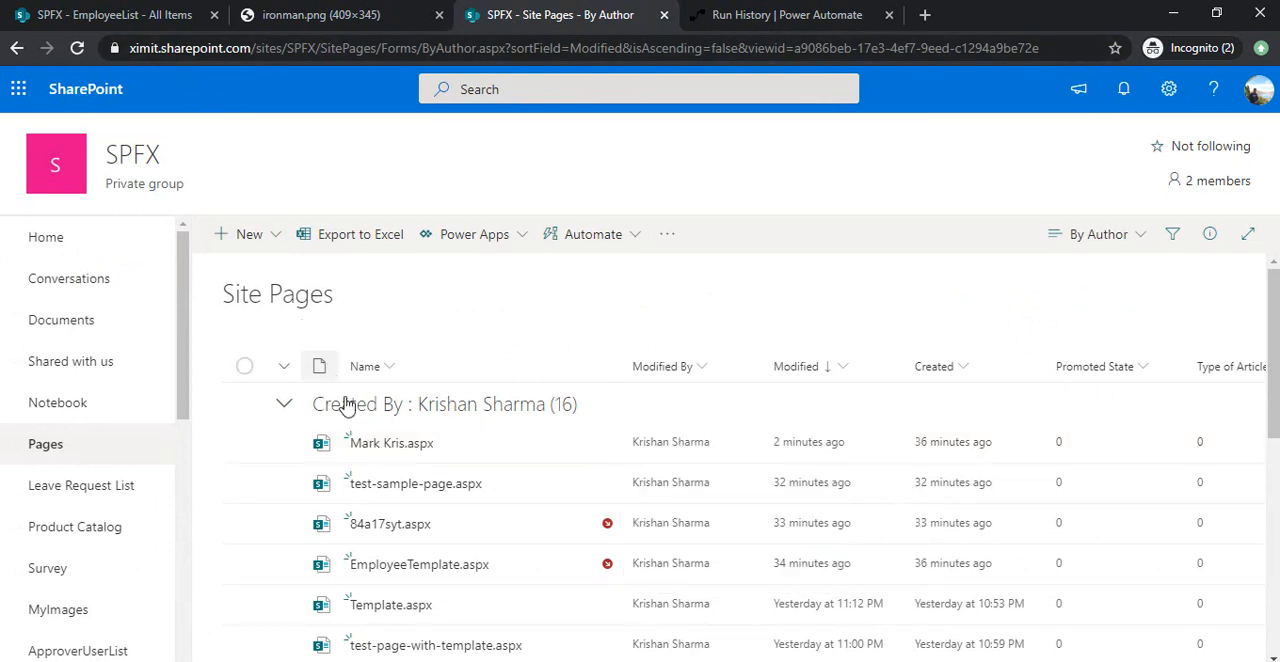
{"action": "left_click", "coordinate": [366, 447]}
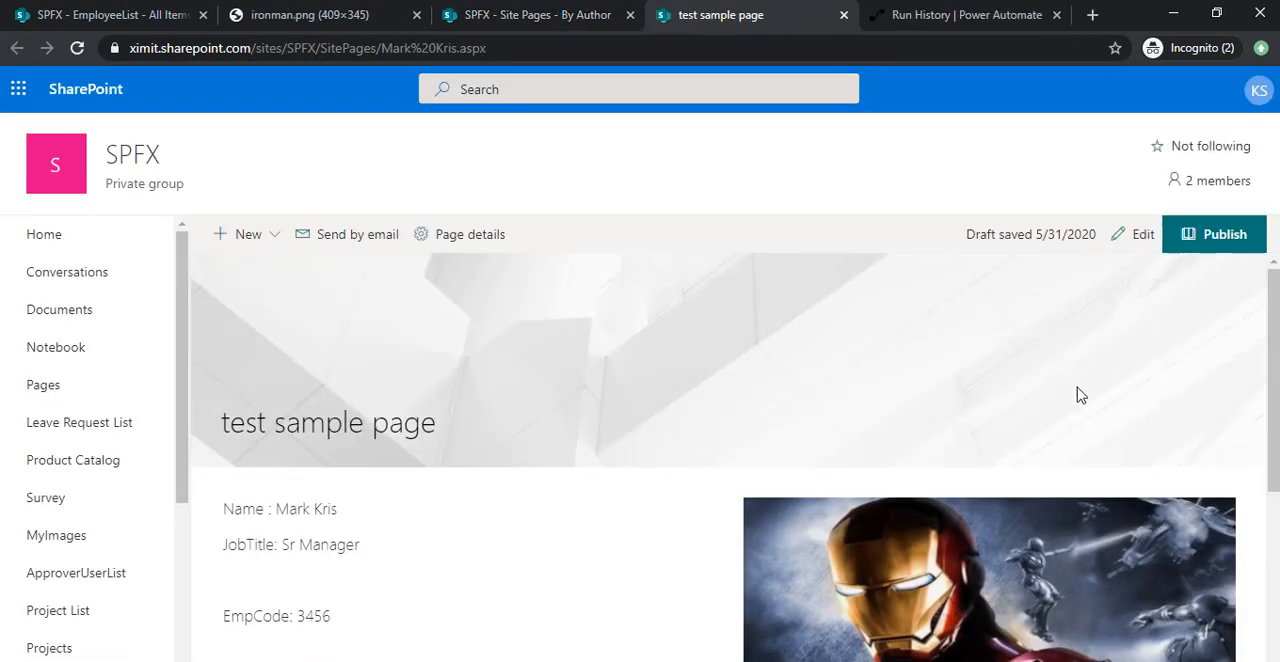
{"action": "scroll", "coordinate": [565, 437], "scroll_direction": "down", "scroll_amount": 2}
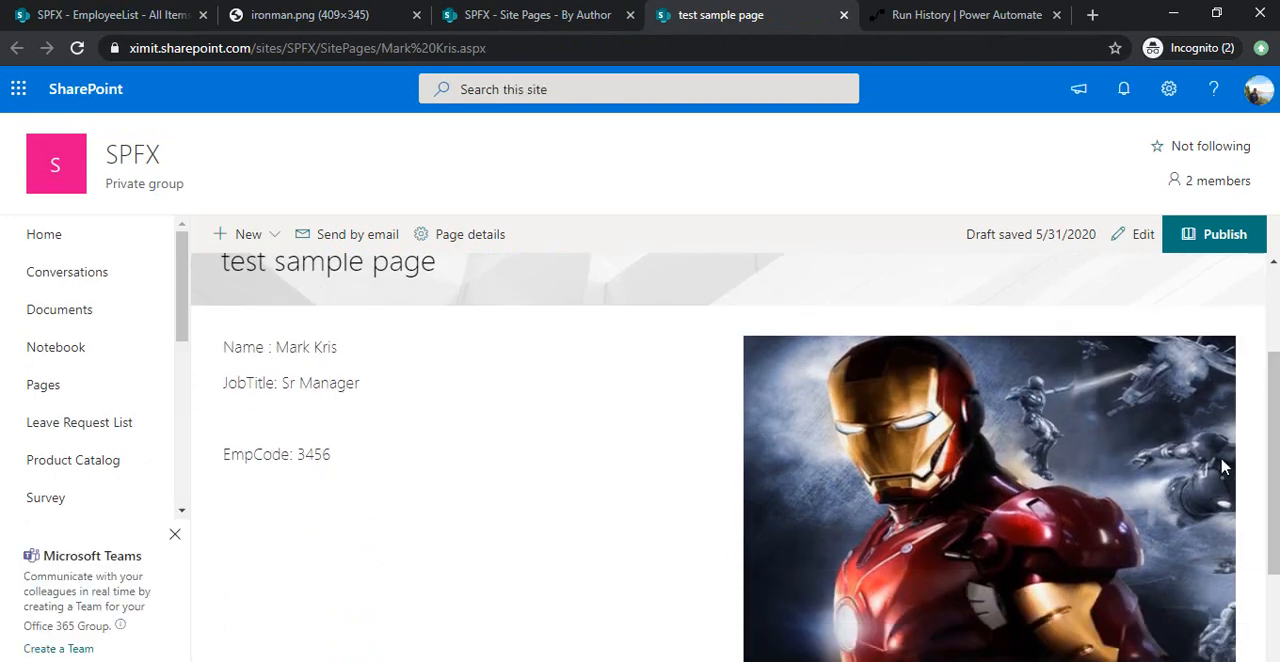
{"action": "left_click_drag", "start_coordinate": [1272, 443], "coordinate": [1276, 349]}
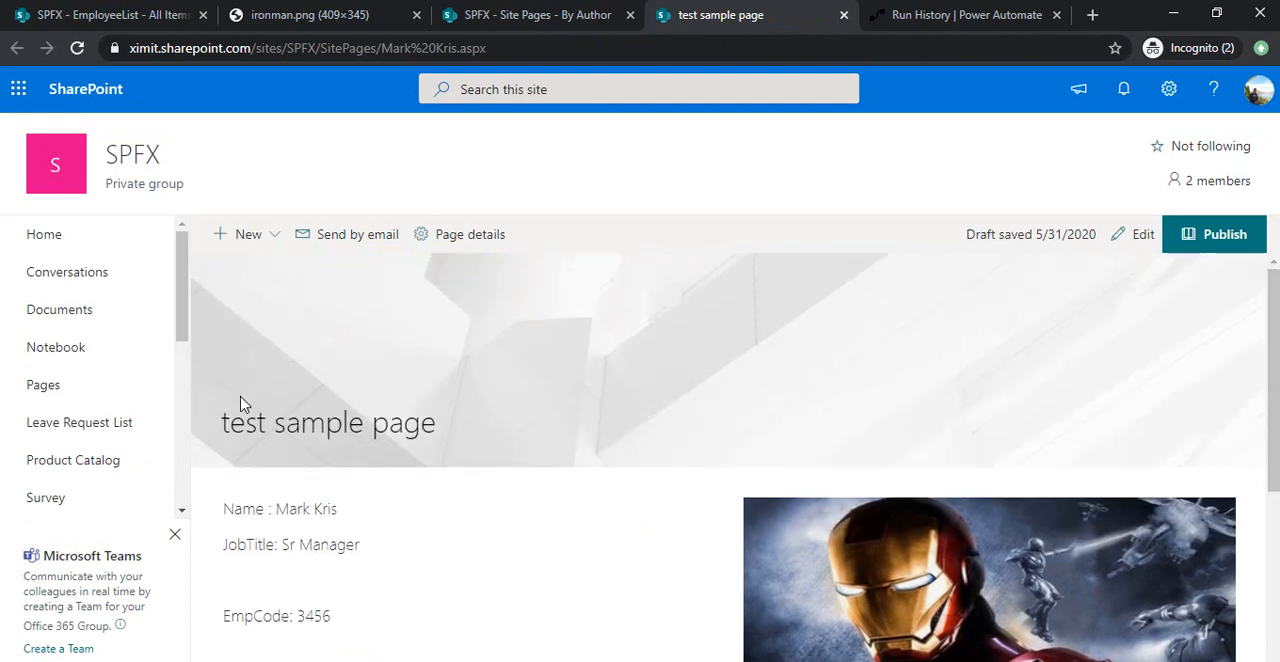
{"action": "left_click_drag", "start_coordinate": [309, 423], "coordinate": [446, 430]}
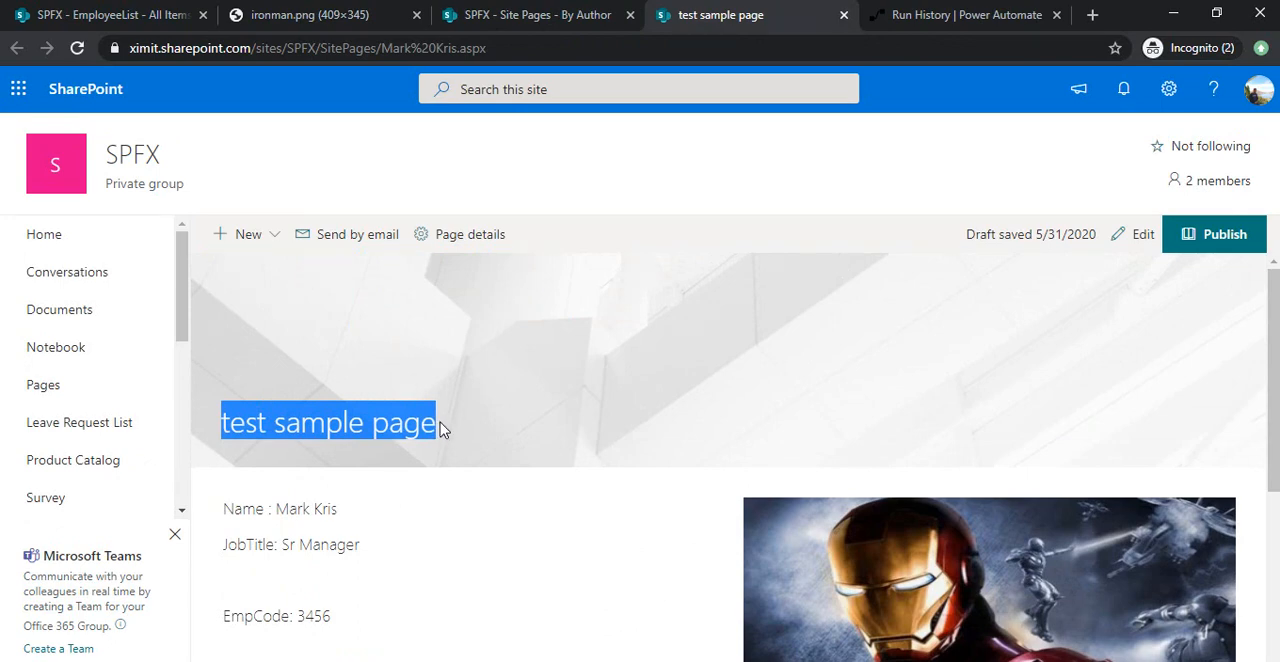
Return to Power Automate, open the flow for editing and expand Send an HTTP request to SharePoint 3.
{"action": "left_click", "coordinate": [920, 16]}
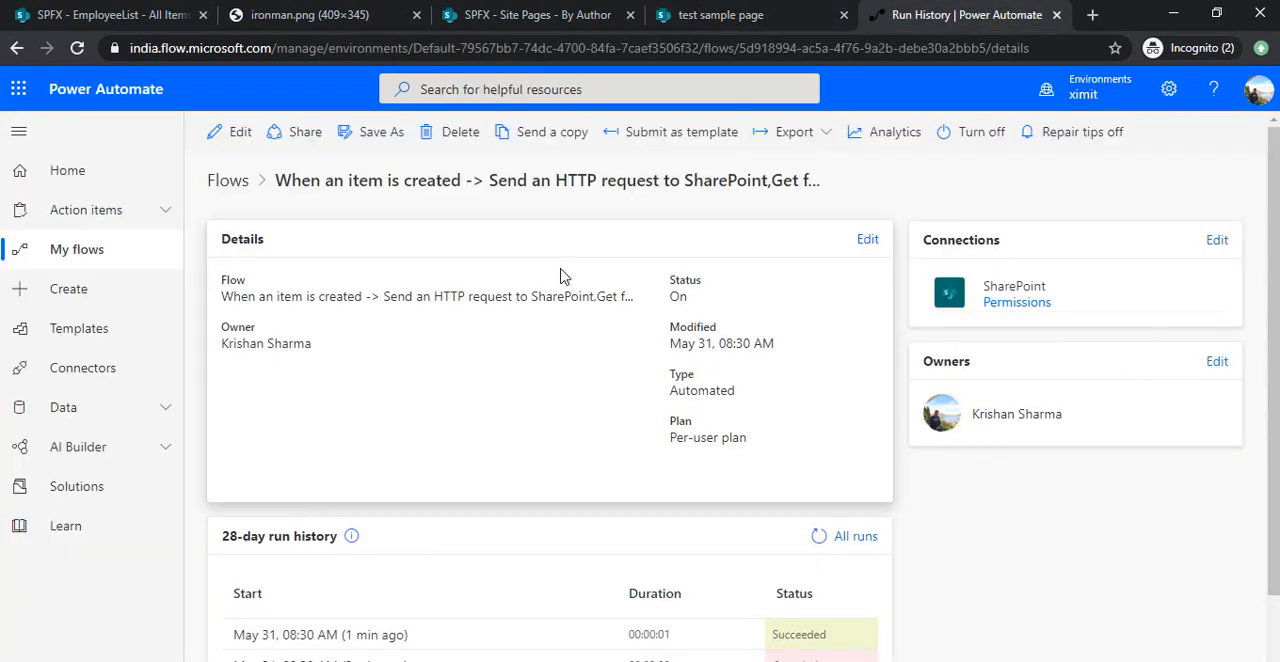
{"action": "left_click", "coordinate": [238, 131]}
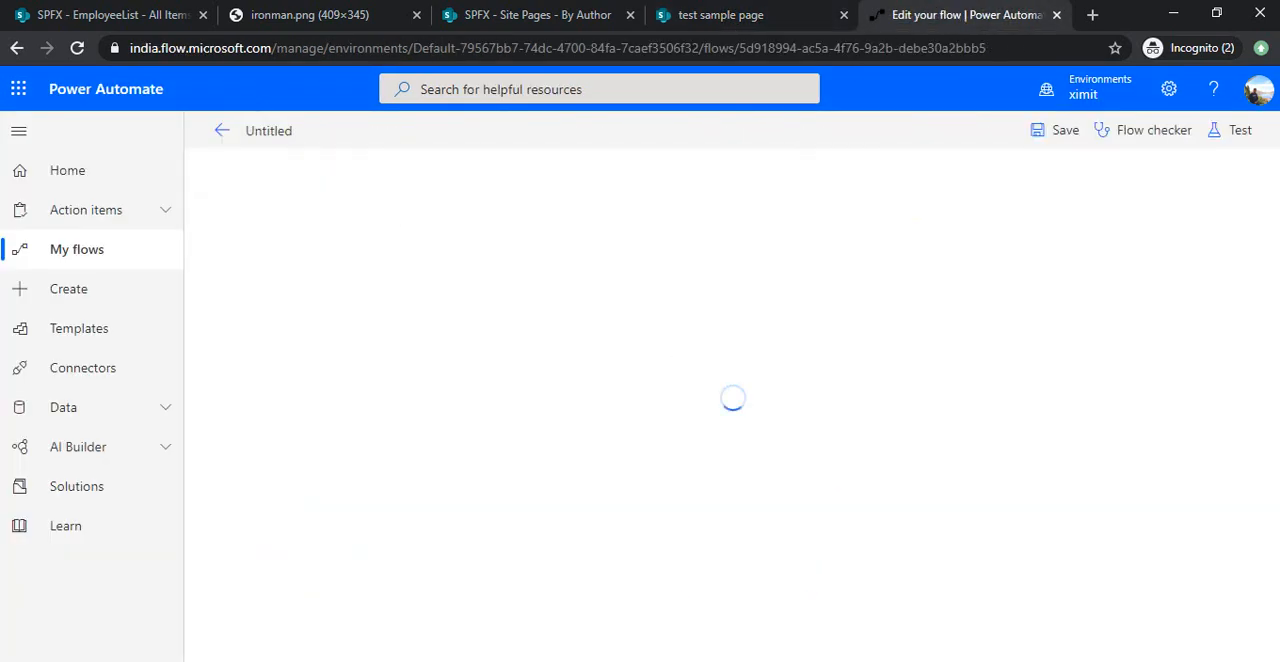
{"action": "scroll", "coordinate": [1120, 380], "scroll_direction": "down", "scroll_amount": 1}
{"action": "left_click", "coordinate": [874, 455]}
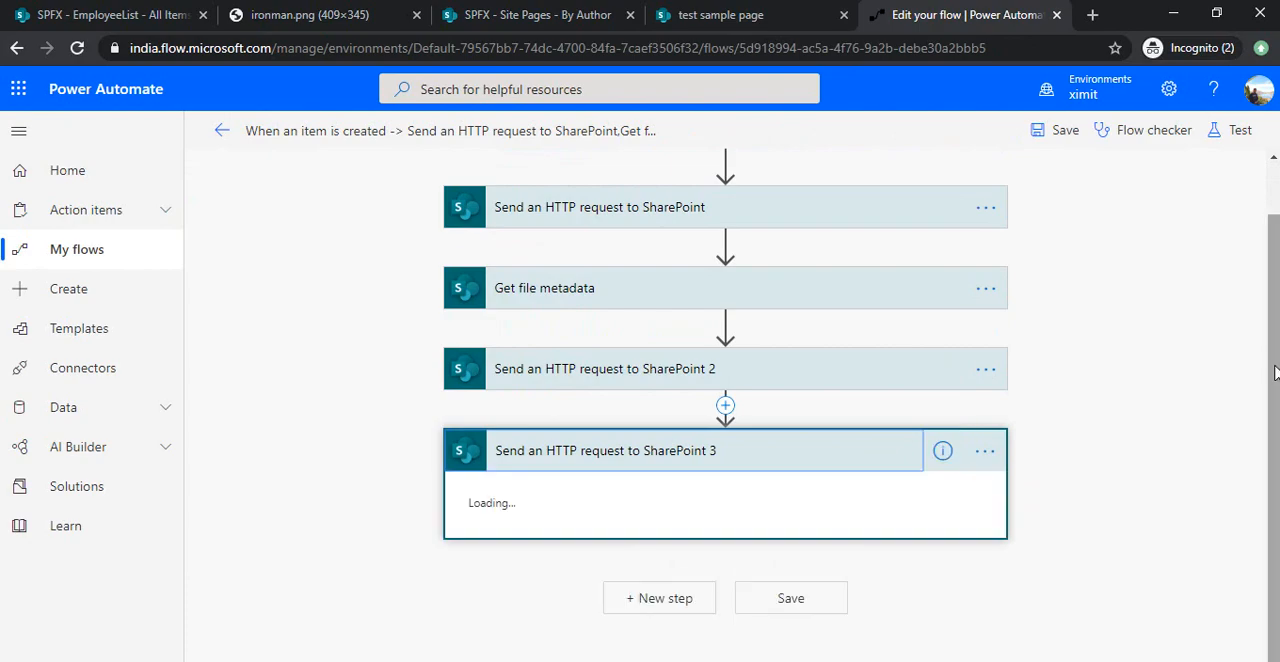
Replace "test sample page" in the request body's Title with the created item's Title dynamic content, searching for "titl", and save the flow.
{"action": "left_click_drag", "start_coordinate": [1272, 294], "coordinate": [1270, 600]}
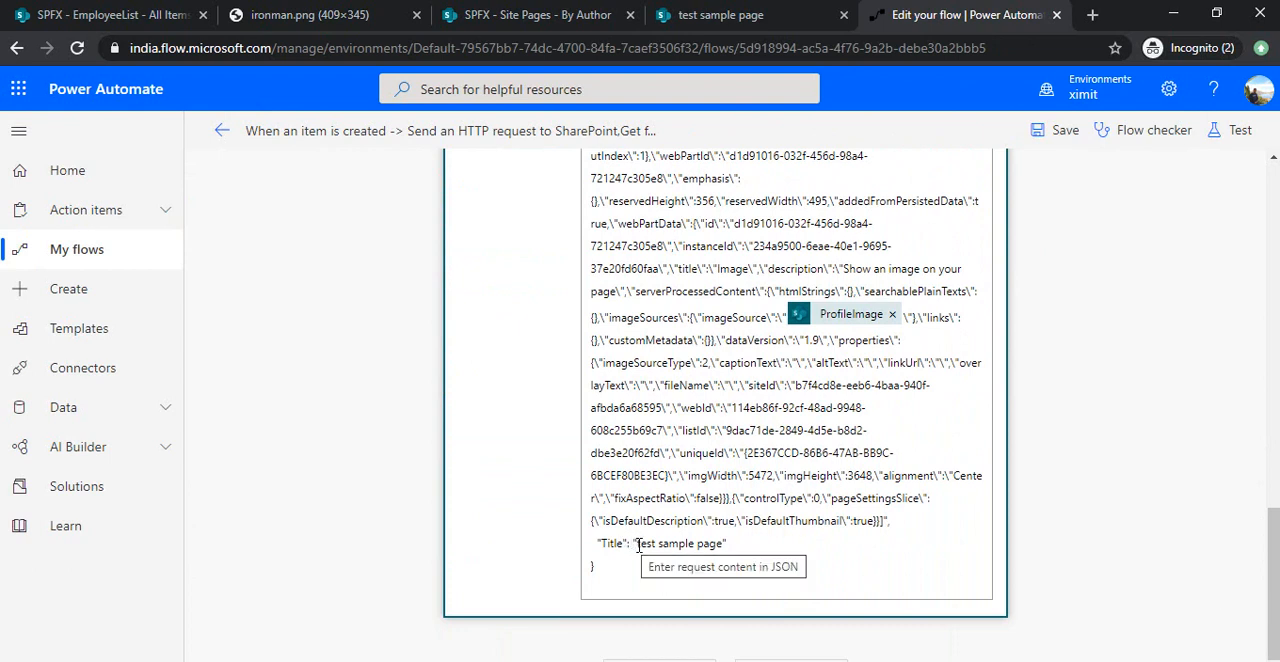
{"action": "left_click_drag", "start_coordinate": [637, 543], "coordinate": [722, 548]}
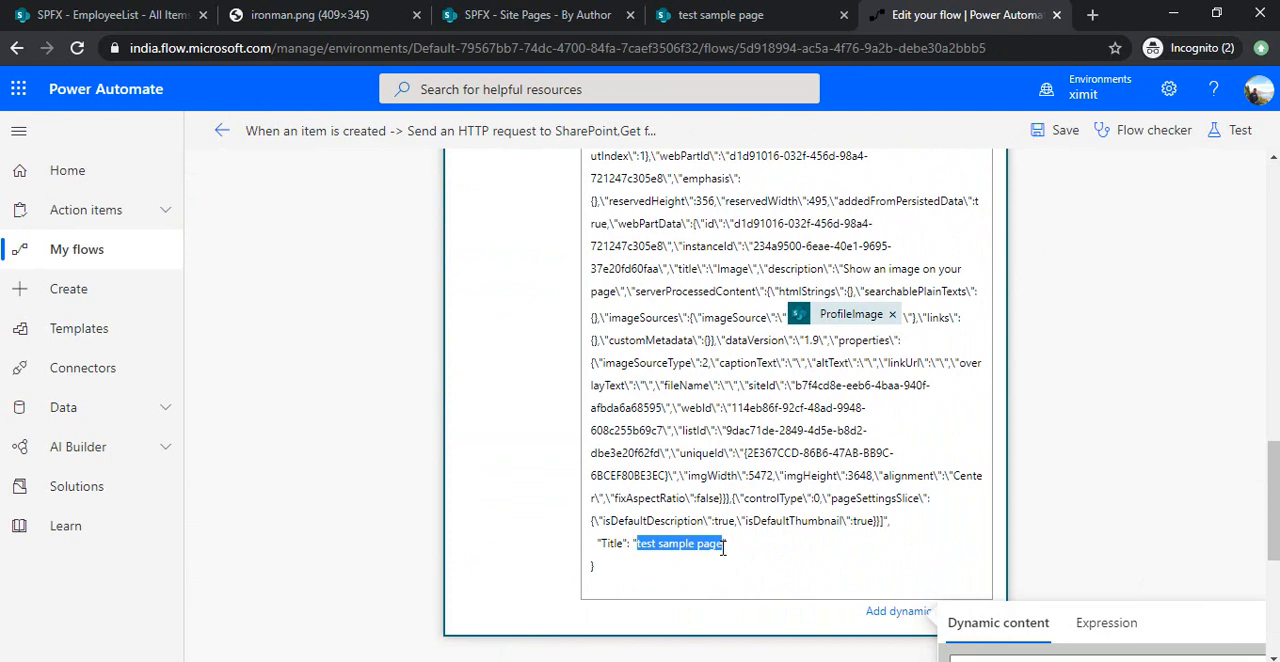
{"action": "key", "text": "BackSpace"}
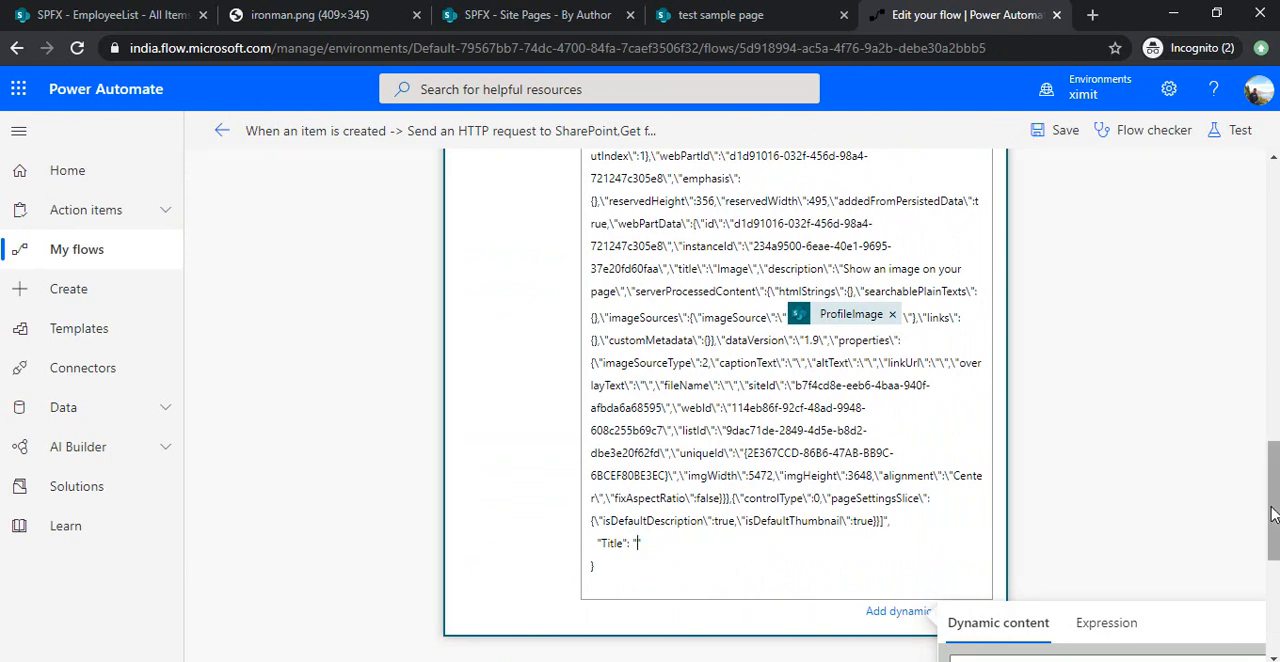
{"action": "scroll", "coordinate": [1274, 541], "scroll_direction": "down", "scroll_amount": 3}
{"action": "left_click", "coordinate": [1118, 427]}
{"action": "type", "text": "ti"}
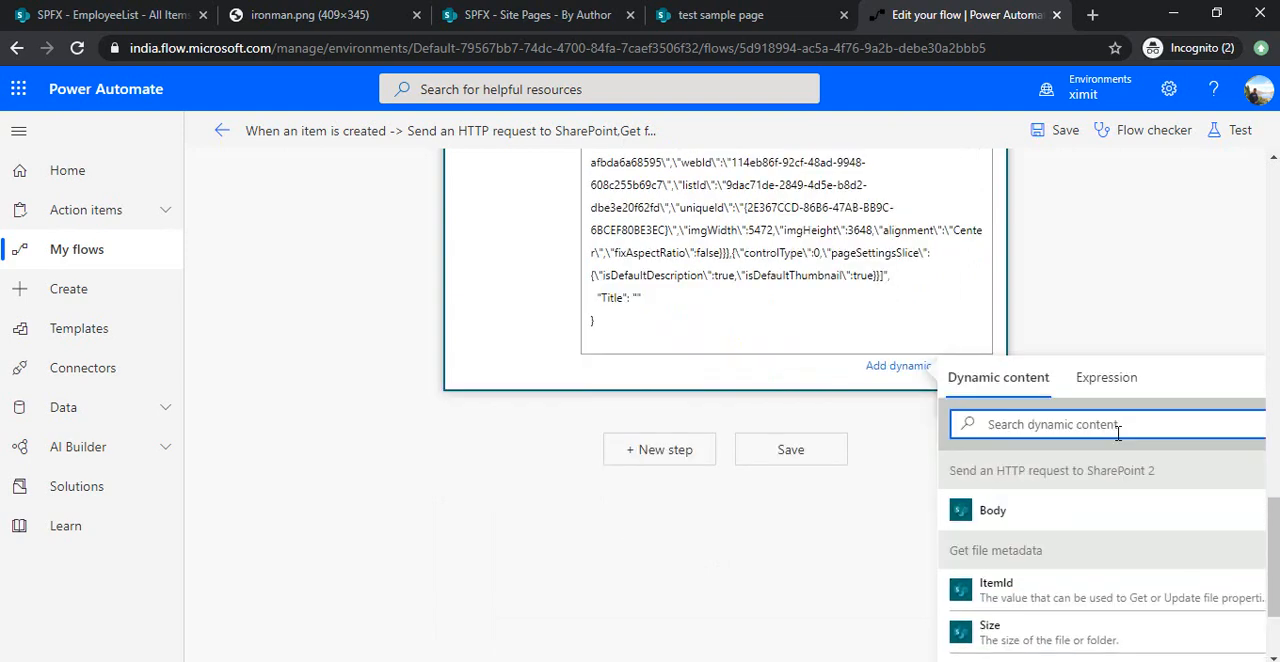
{"action": "type", "text": "tl"}
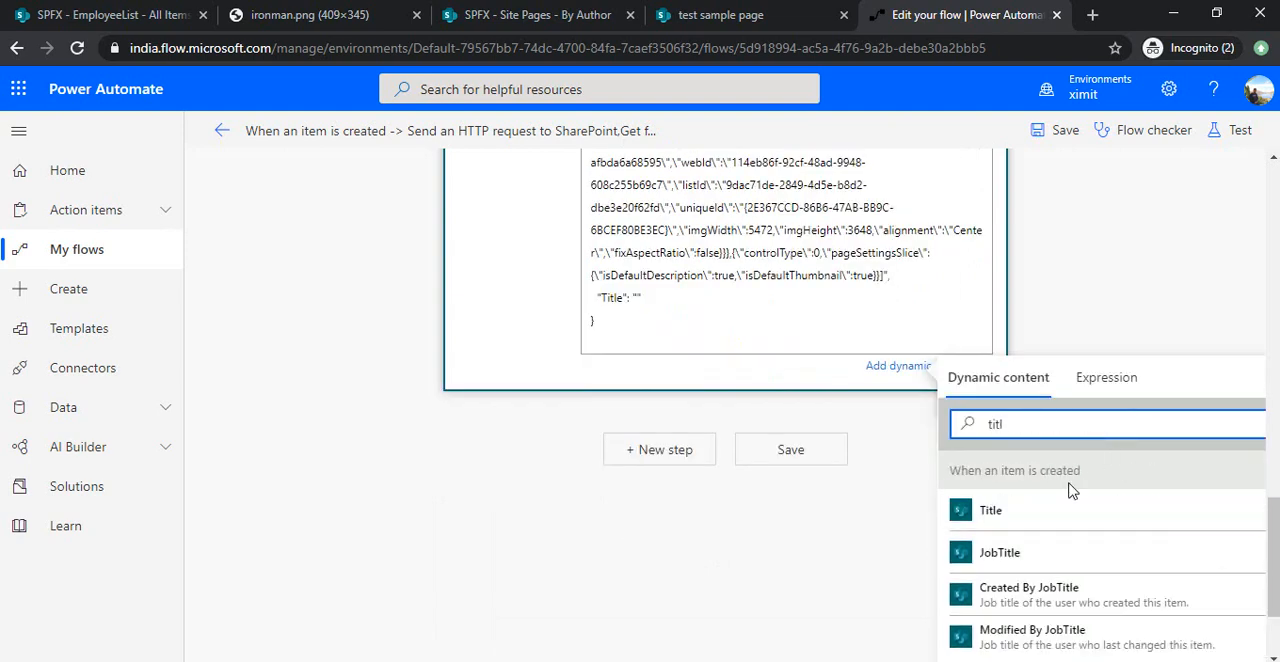
{"action": "left_click", "coordinate": [966, 516]}
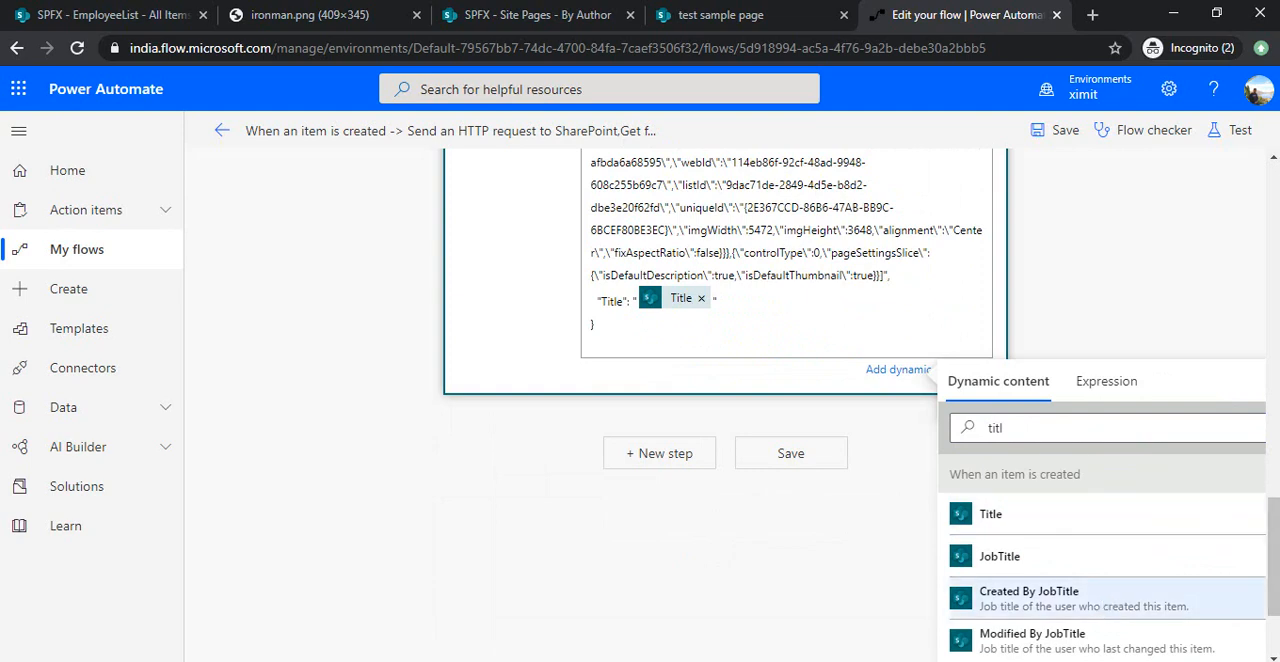
{"action": "left_click_drag", "start_coordinate": [1274, 526], "coordinate": [1274, 190]}
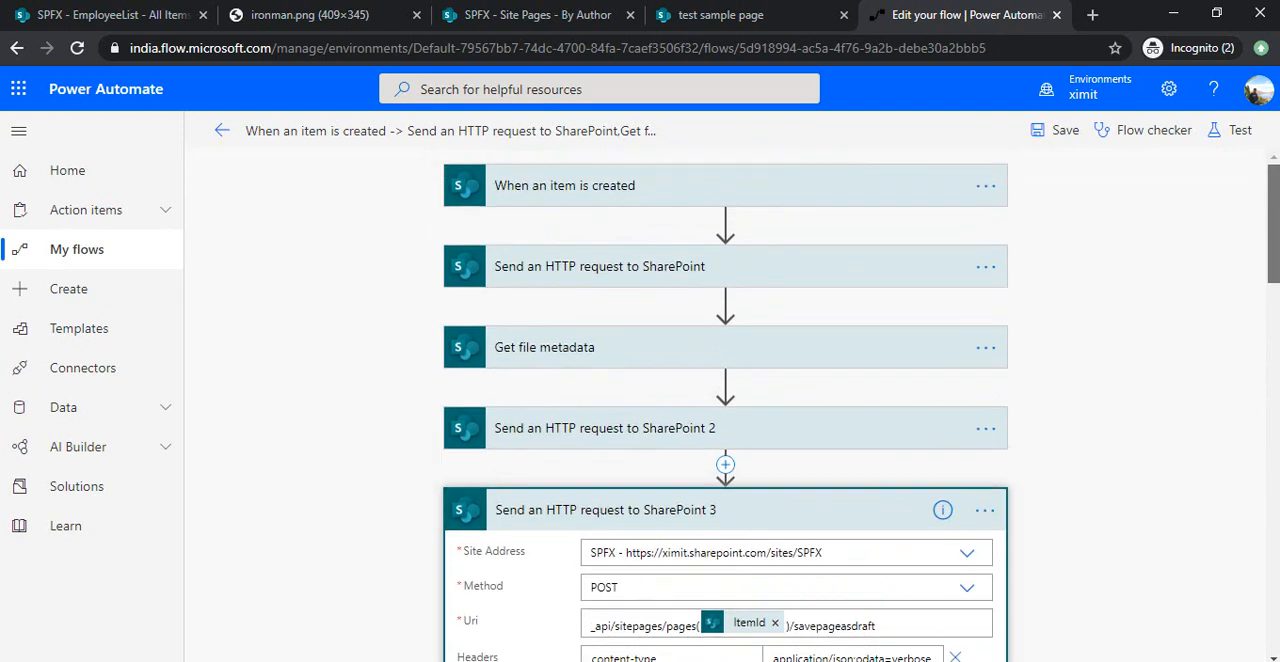
{"action": "left_click", "coordinate": [1066, 132]}
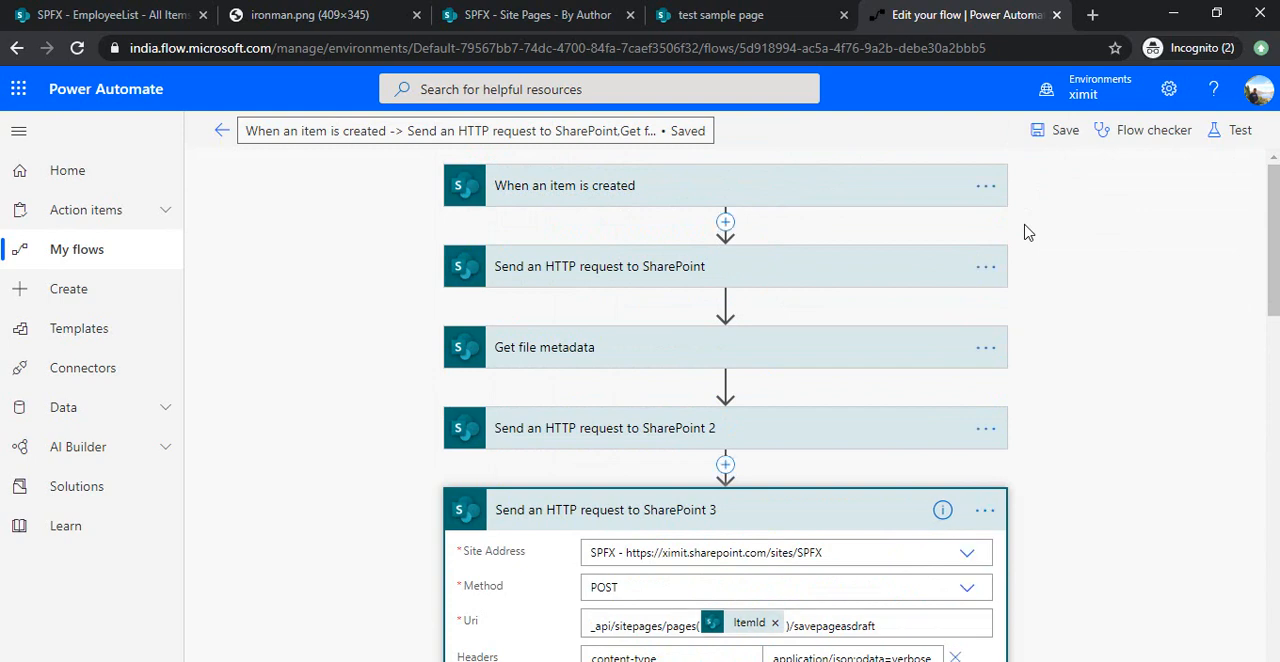
Start a new EmployeeList item and fill in the employee's name, JobTitle Developer, the employee code and the manager's name.
{"action": "left_click", "coordinate": [118, 28]}
{"action": "left_click", "coordinate": [249, 234]}
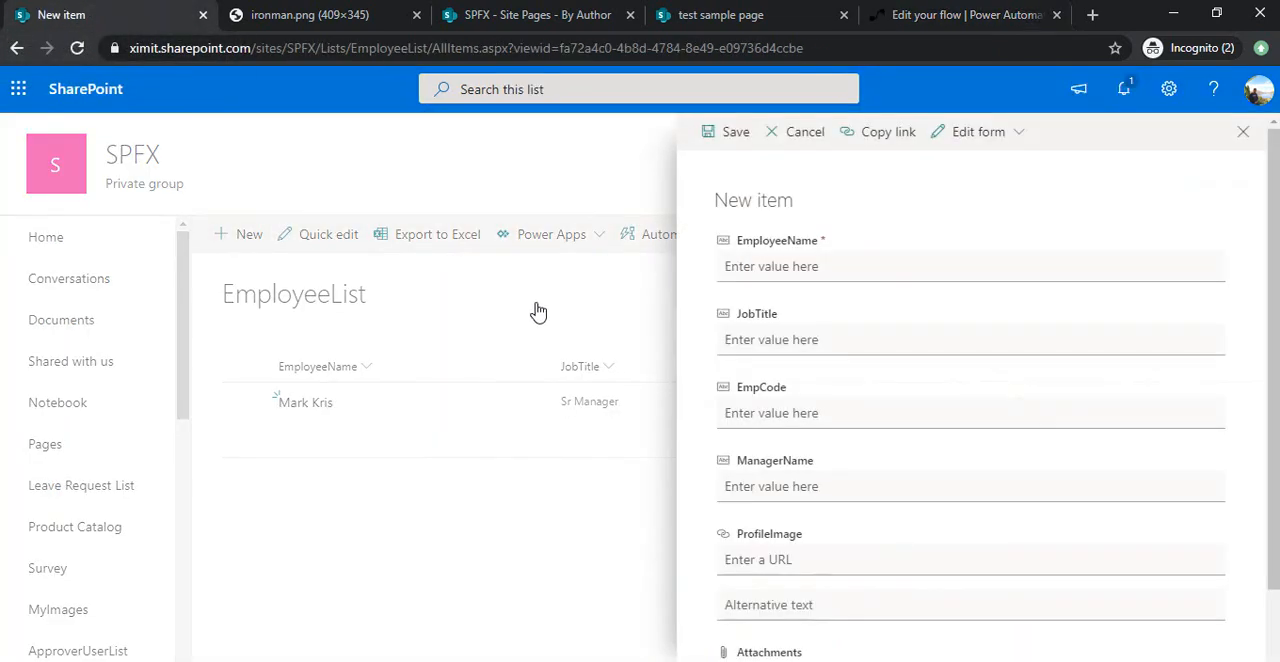
{"action": "left_click", "coordinate": [750, 270]}
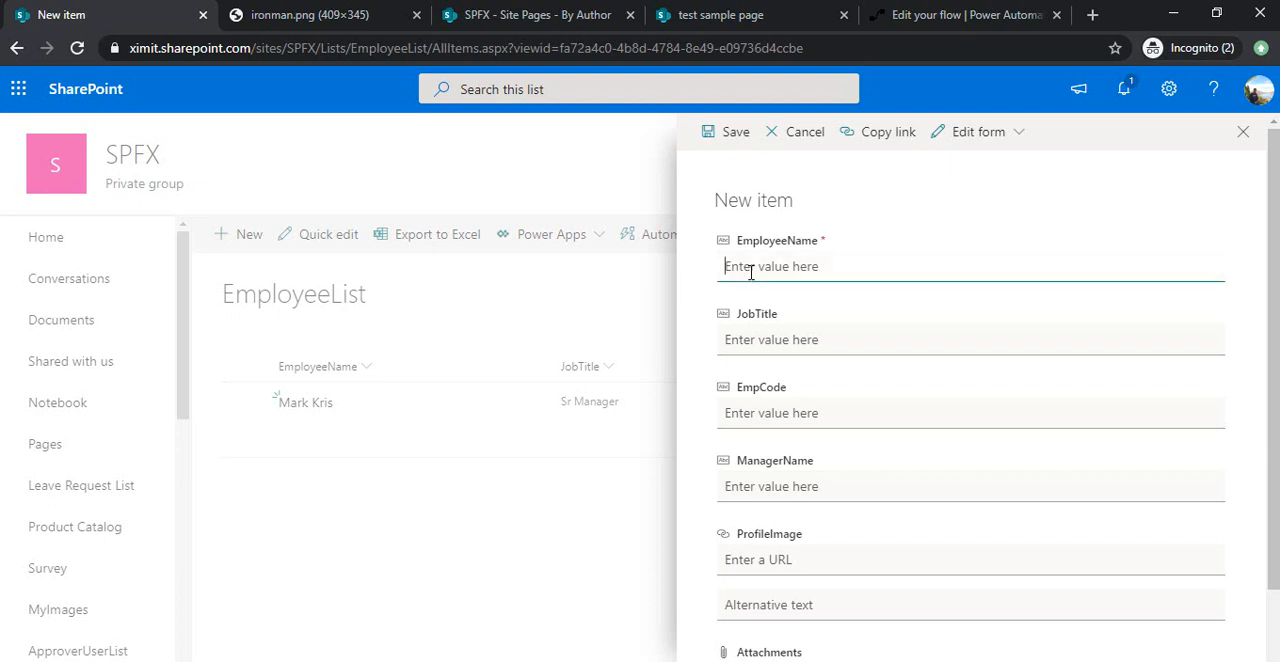
{"action": "type", "text": "Harry"}
{"action": "left_click", "coordinate": [827, 345]}
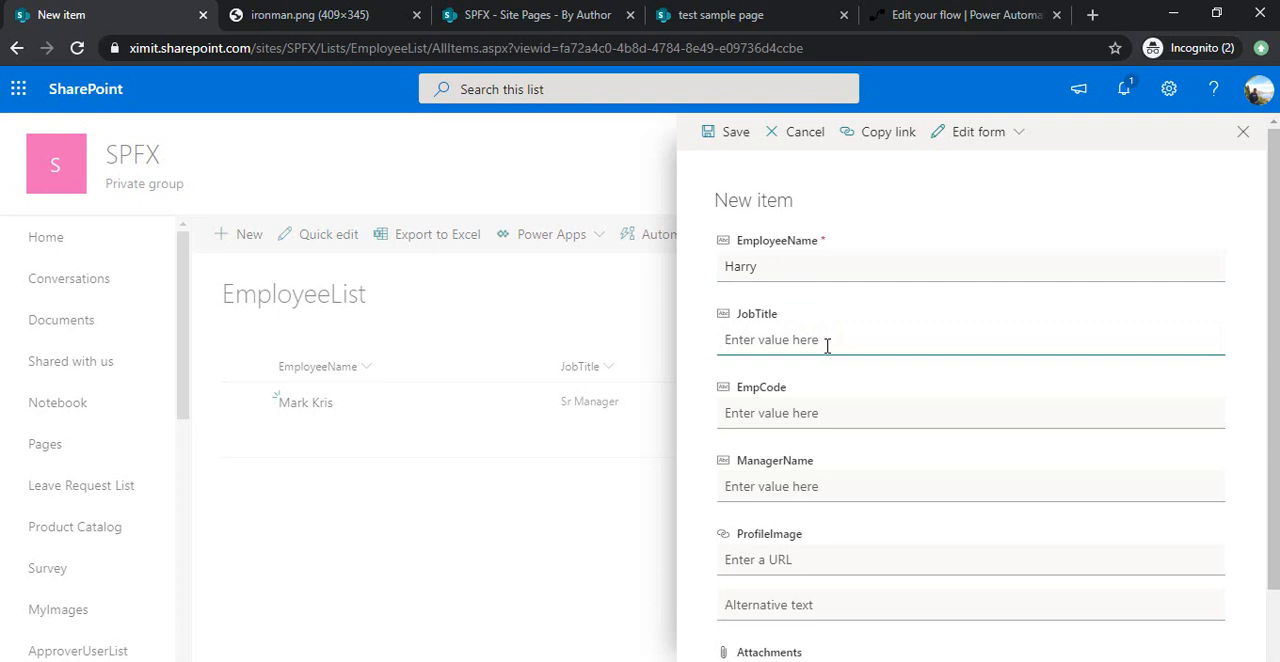
{"action": "type", "text": "Developer"}
{"action": "left_click", "coordinate": [802, 402]}
{"action": "type", "text": "123123"}
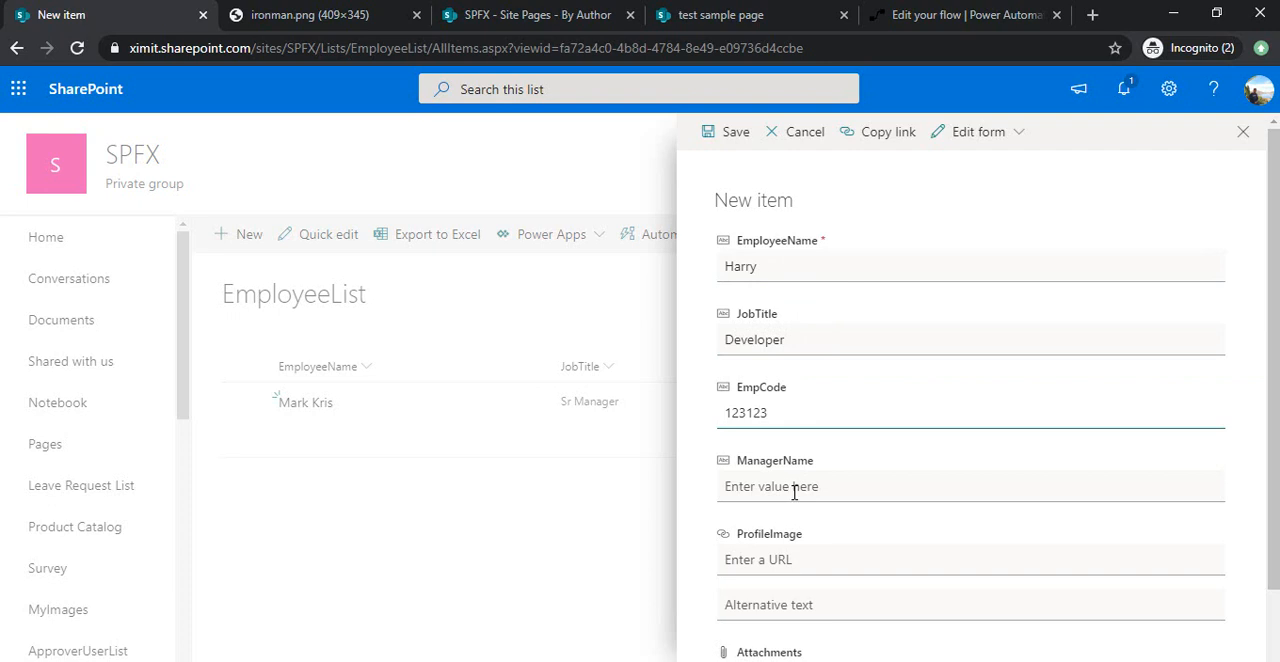
{"action": "left_click", "coordinate": [794, 491]}
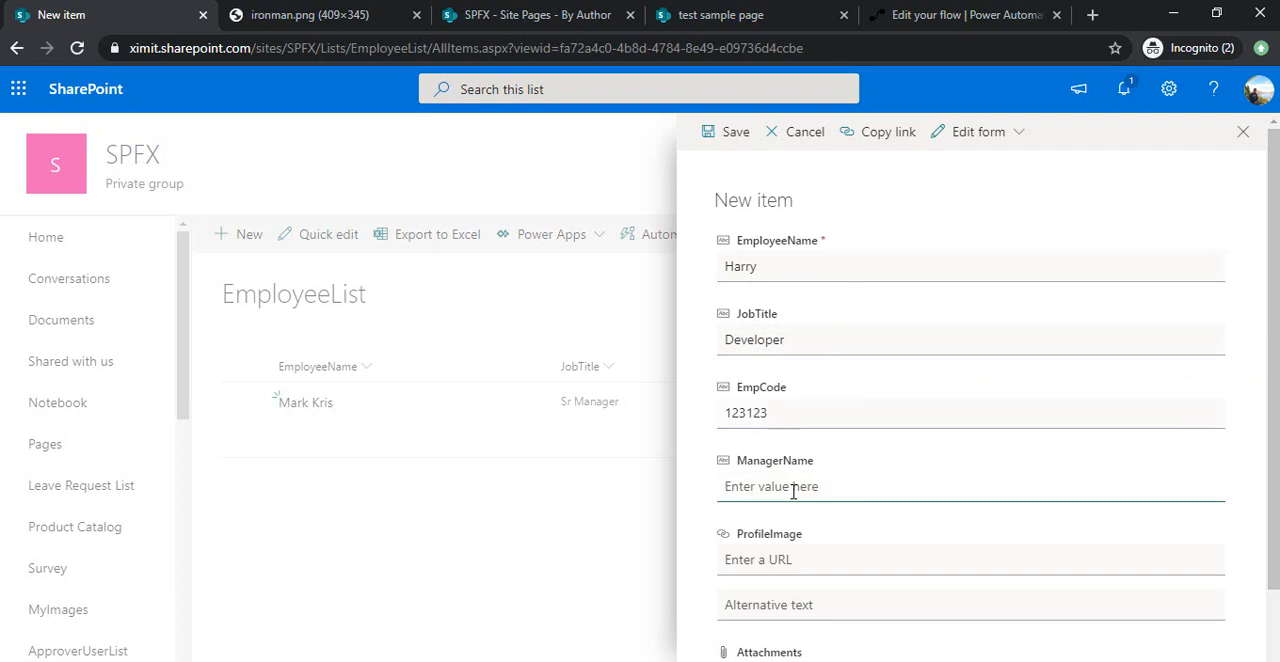
{"action": "type", "text": "Krish"}
Set ProfileImage to the URL of ironman.png in the site's Shared Documents and save the new item.
{"action": "left_click", "coordinate": [858, 567]}
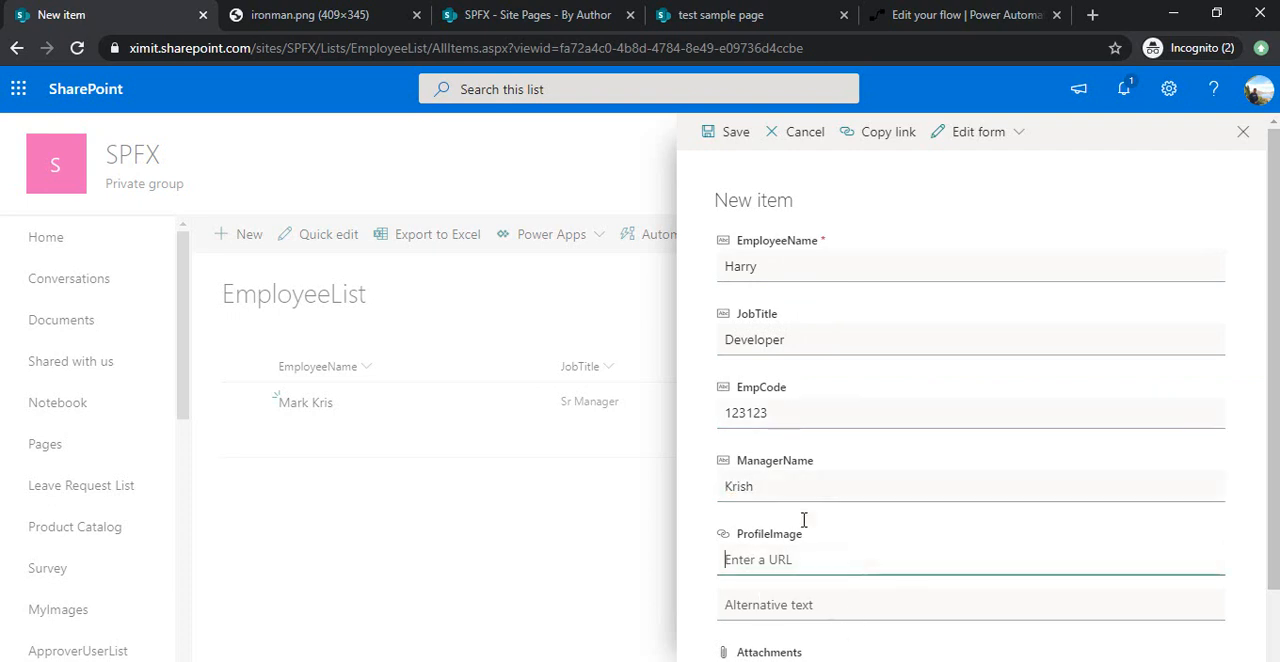
{"action": "left_click", "coordinate": [345, 17]}
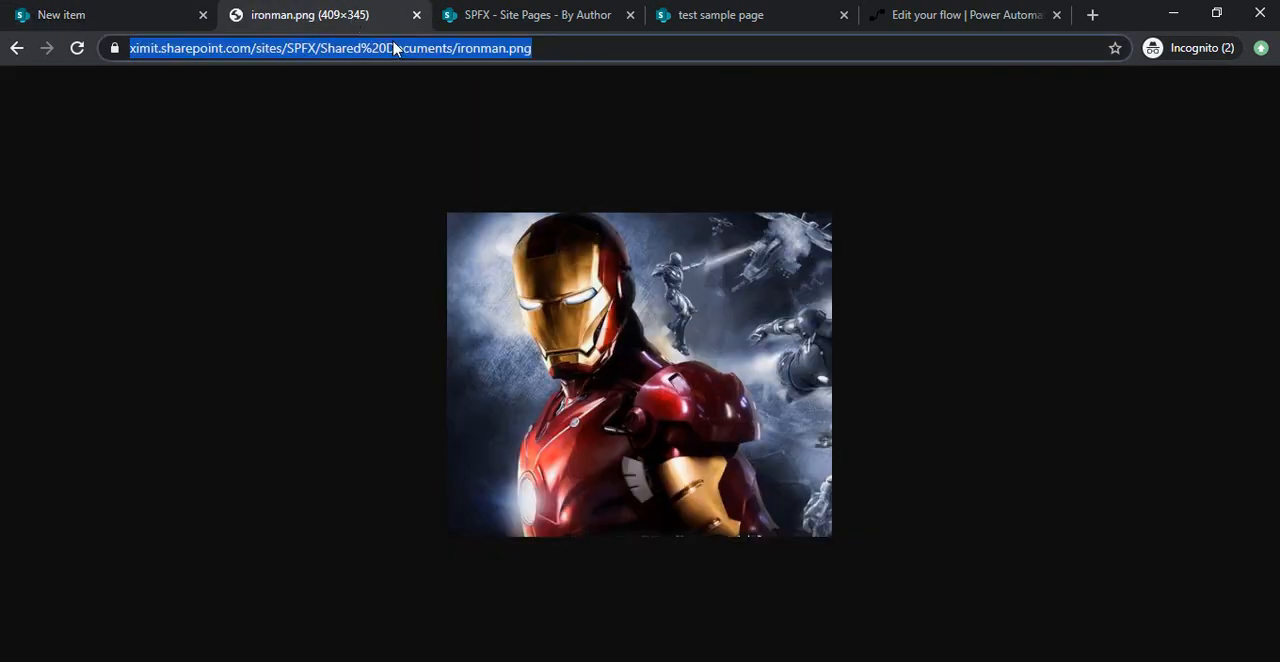
{"action": "left_click", "coordinate": [165, 12]}
{"action": "type", "text": "https://ximit.sharepoint.com/sites/SPFX/Shared%20Documents/ironman.png"}
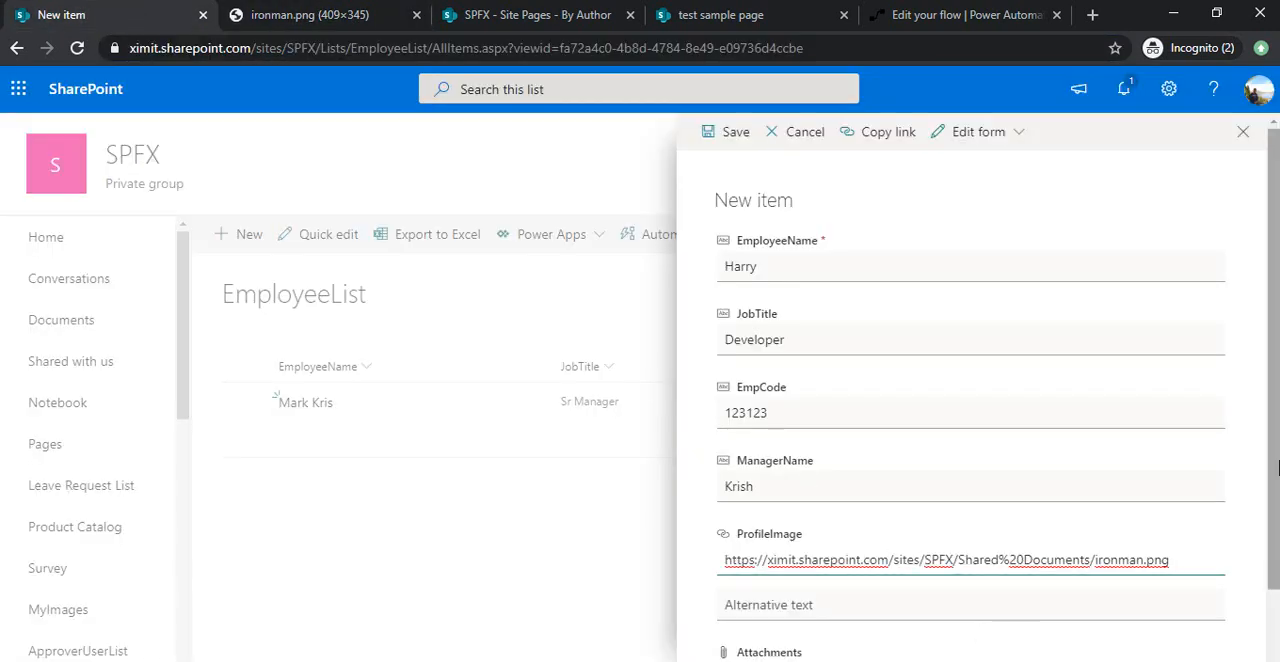
{"action": "scroll", "coordinate": [900, 620], "scroll_direction": "down", "scroll_amount": 1}
{"action": "left_click", "coordinate": [750, 640]}
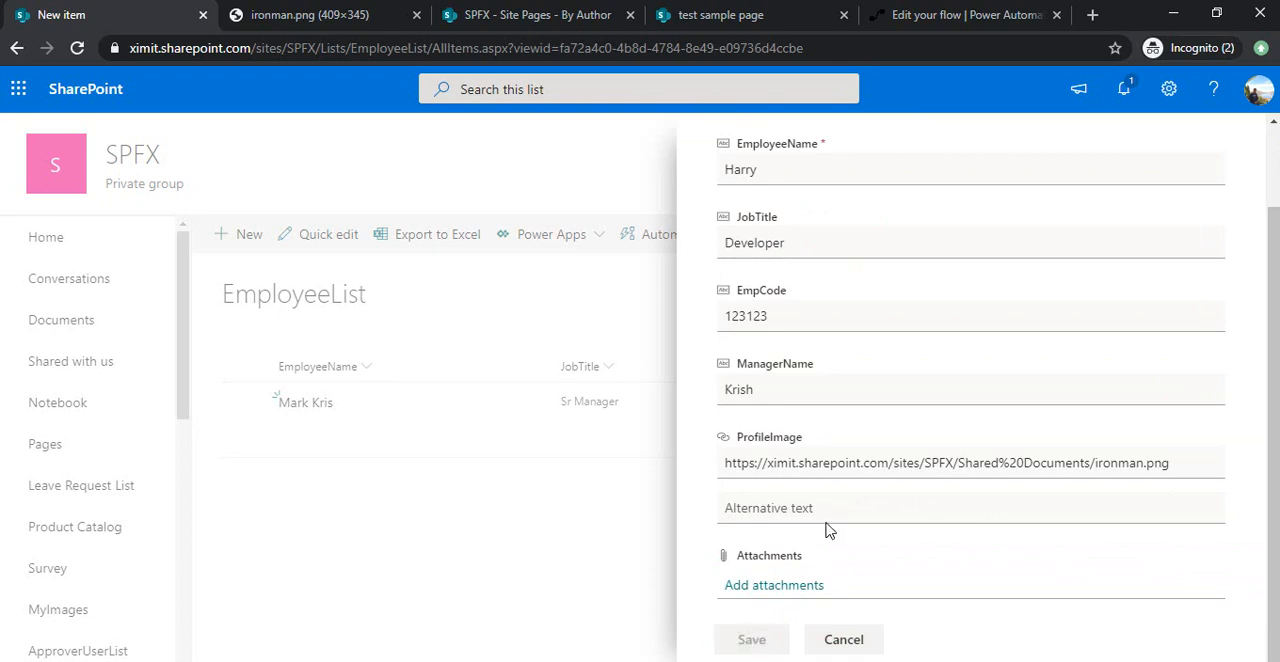
Switch to Power Automate, leave the flow editor for the flow's details and refresh the run history to check for a new run.
{"action": "left_click", "coordinate": [550, 18]}
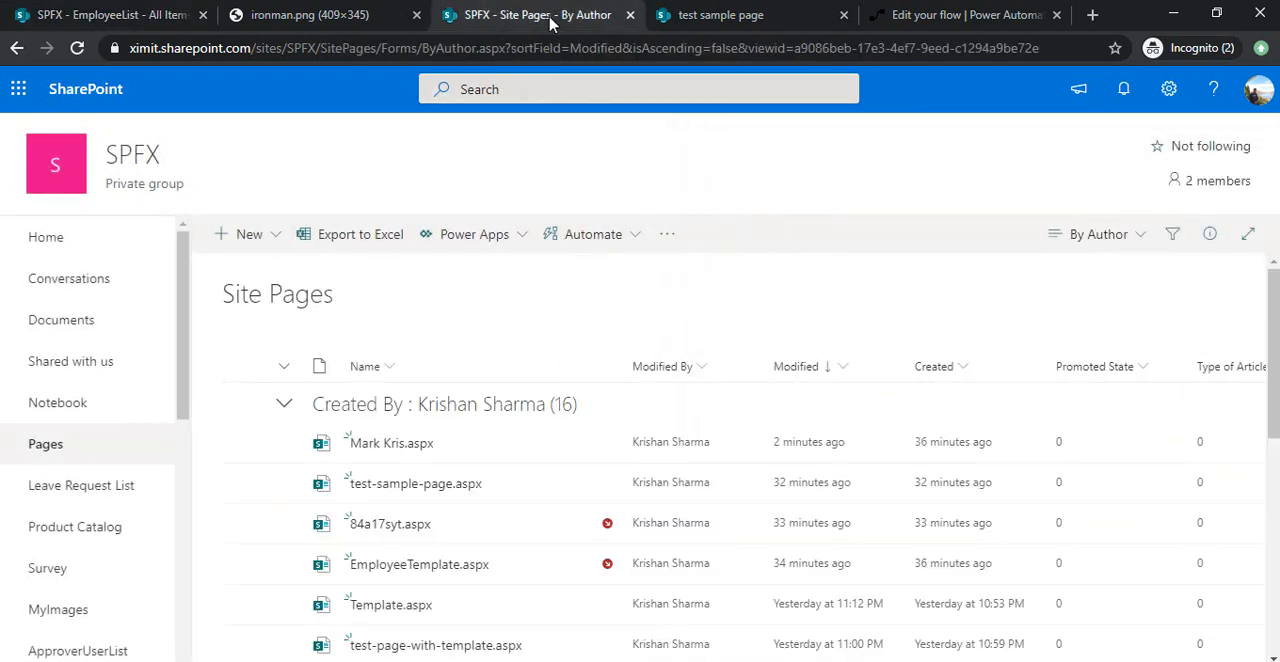
{"action": "left_click", "coordinate": [955, 15]}
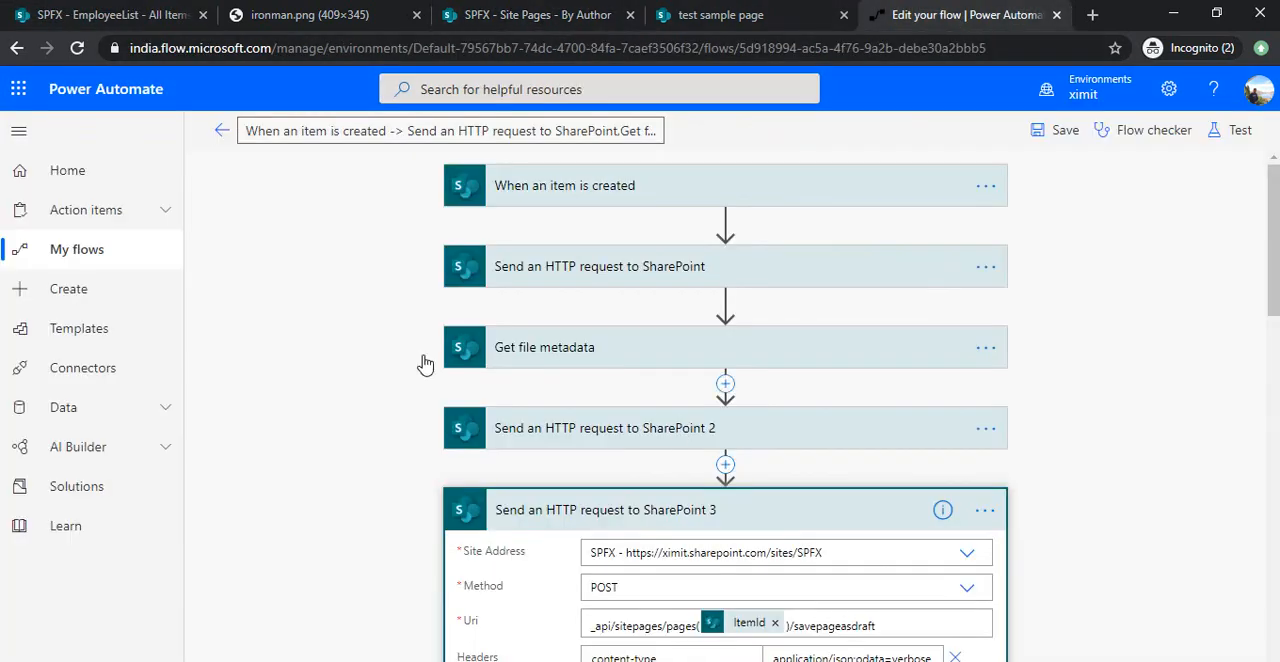
{"action": "left_click", "coordinate": [223, 133]}
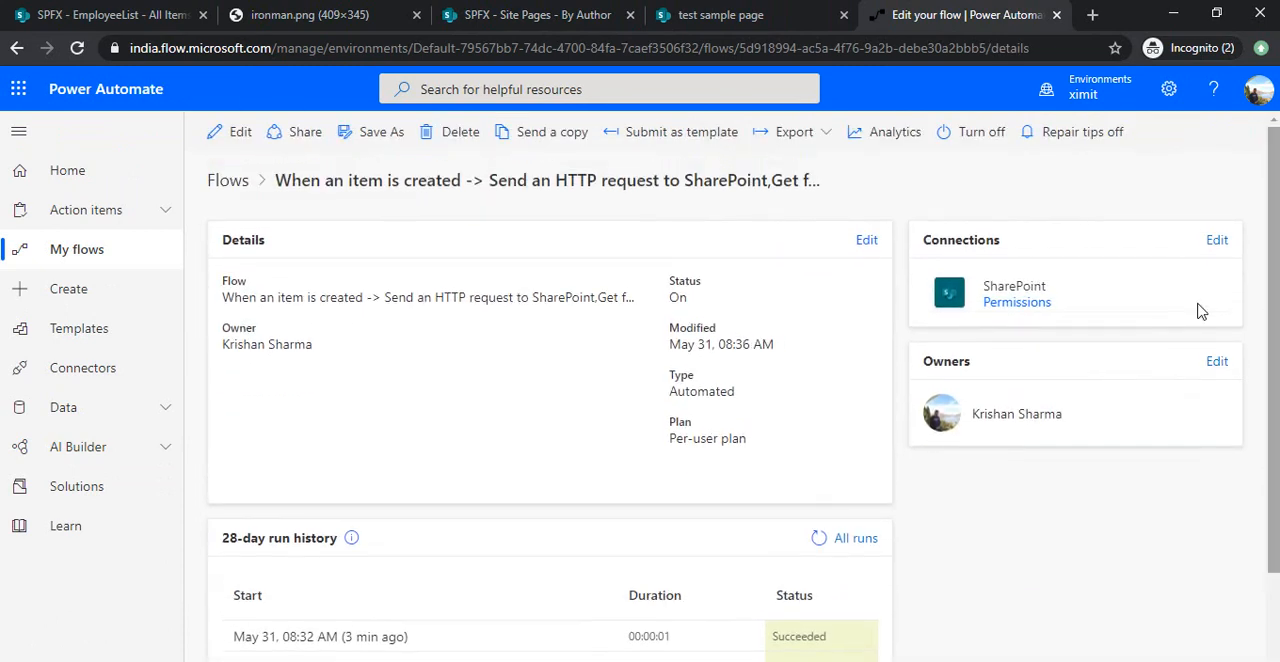
{"action": "left_click", "coordinate": [820, 541]}
{"action": "left_click", "coordinate": [820, 541]}
{"action": "left_click", "coordinate": [820, 541]}
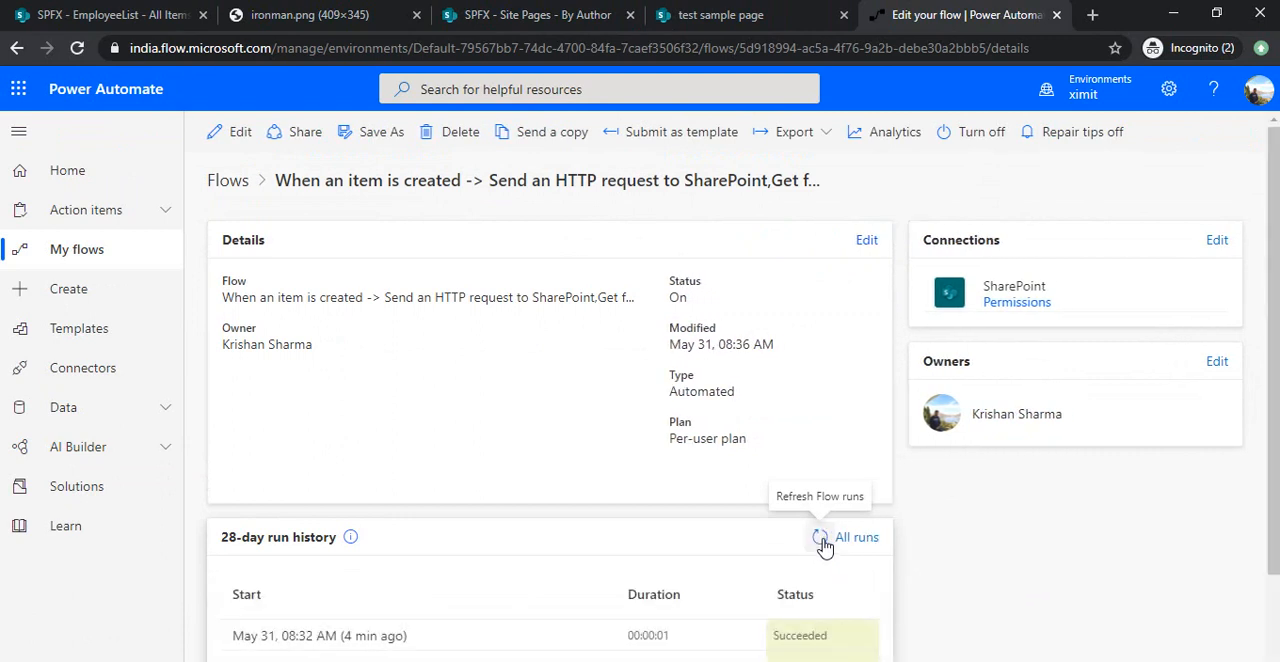
{"action": "left_click", "coordinate": [820, 541]}
{"action": "left_click", "coordinate": [822, 541]}
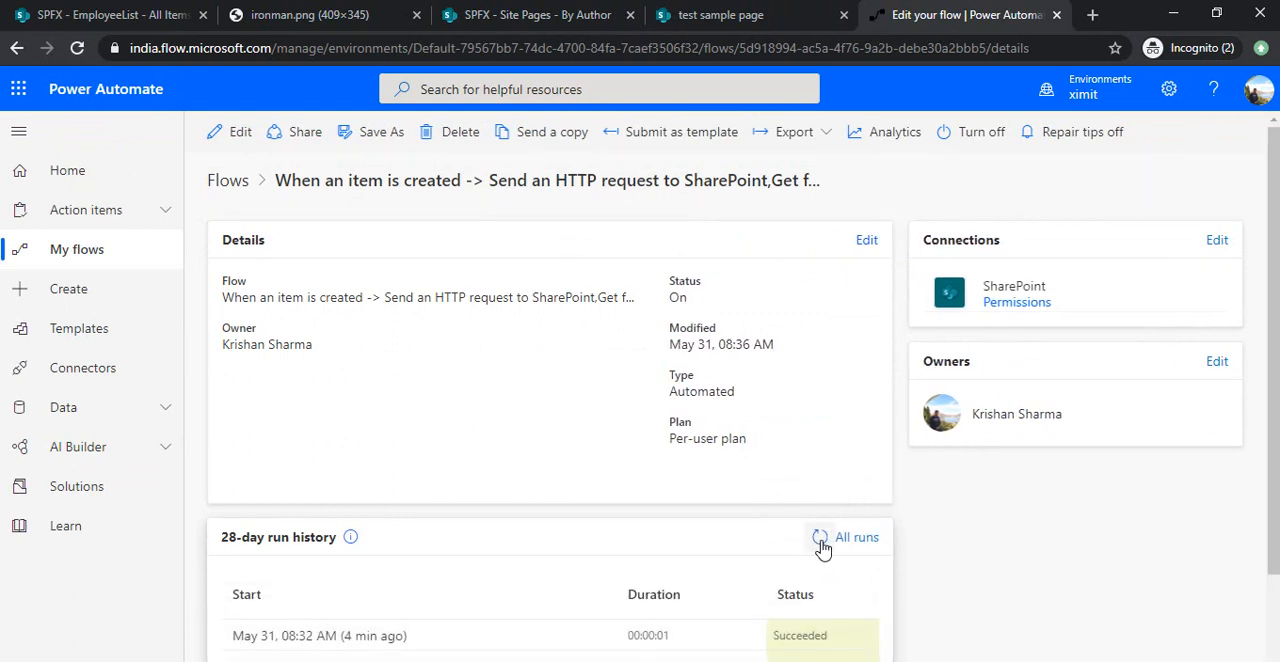
{"action": "left_click", "coordinate": [822, 545]}
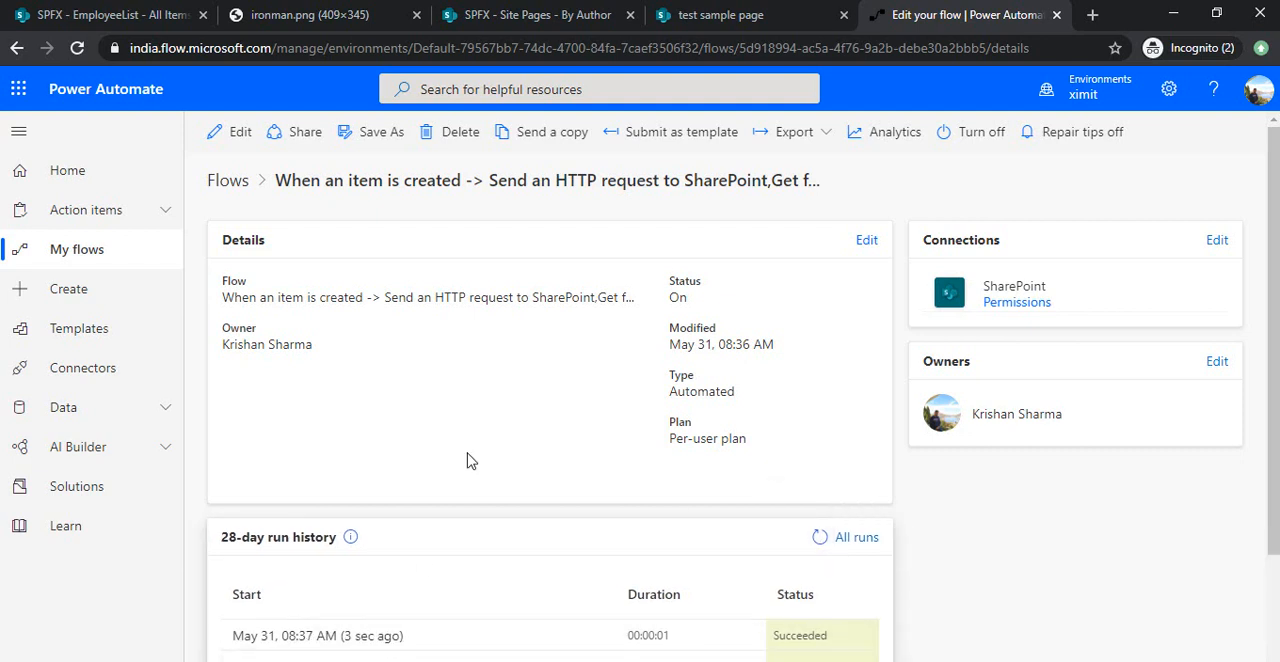
Return to the Site Pages library, open the newly generated employee page and check its title, details and profile image.
{"action": "left_click", "coordinate": [612, 12]}
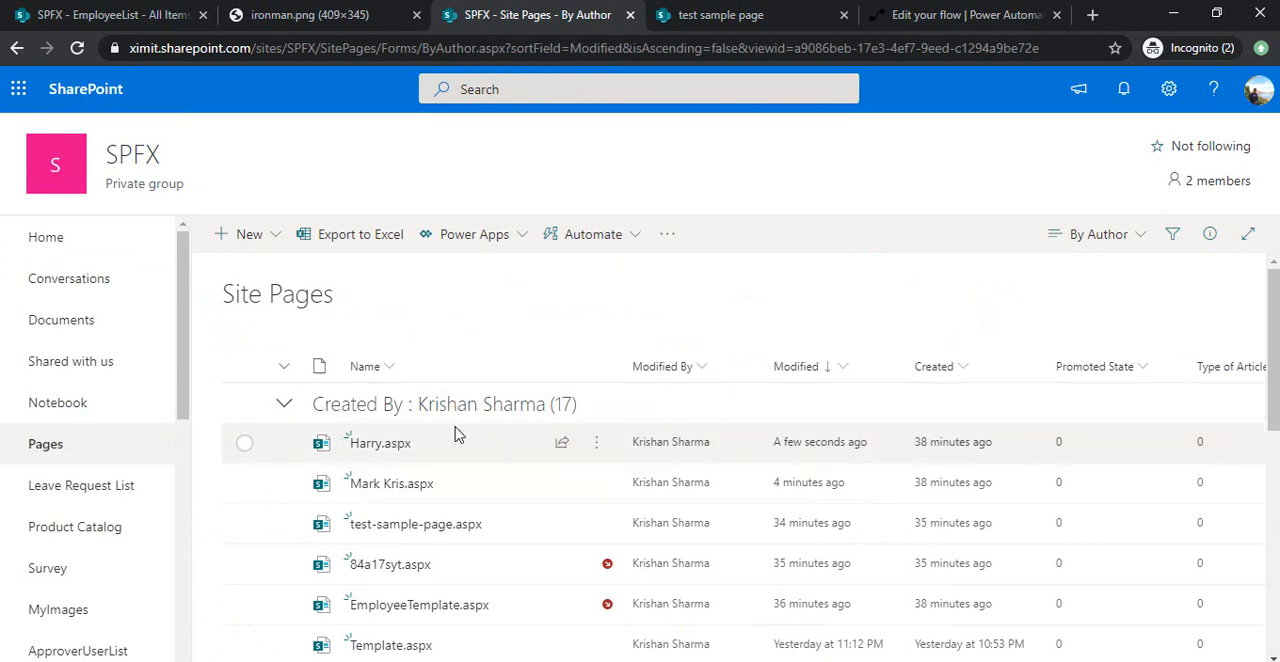
{"action": "left_click", "coordinate": [386, 452]}
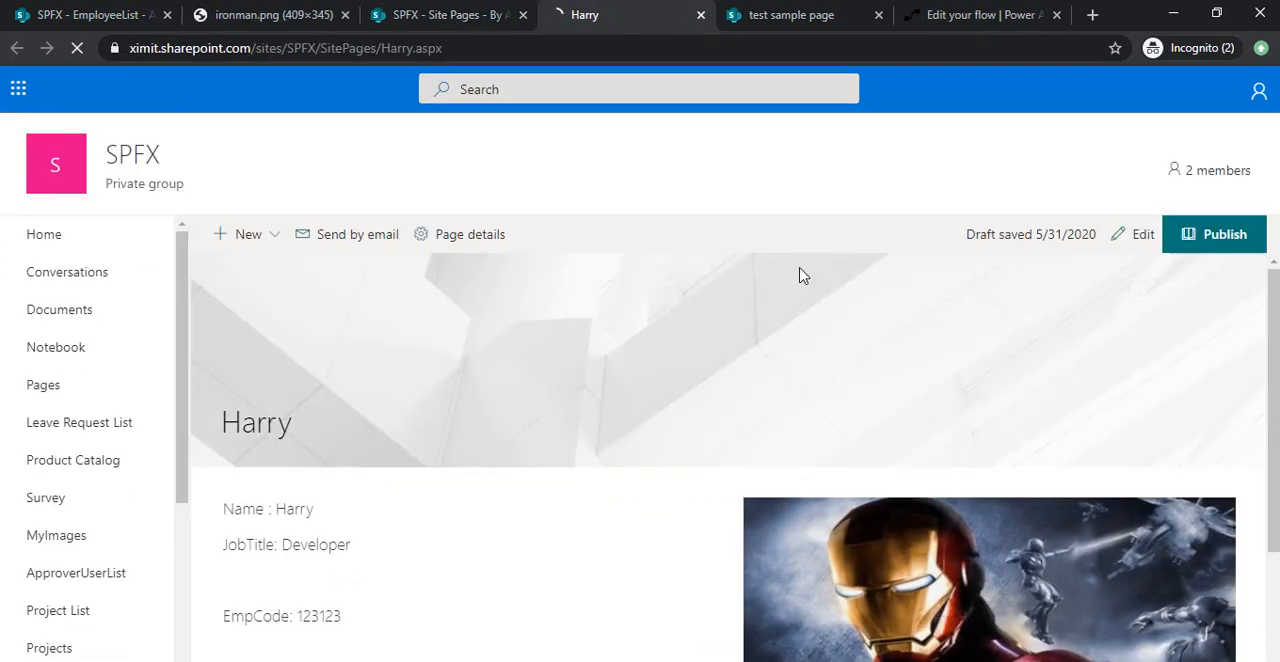
{"action": "double_click", "coordinate": [264, 428]}
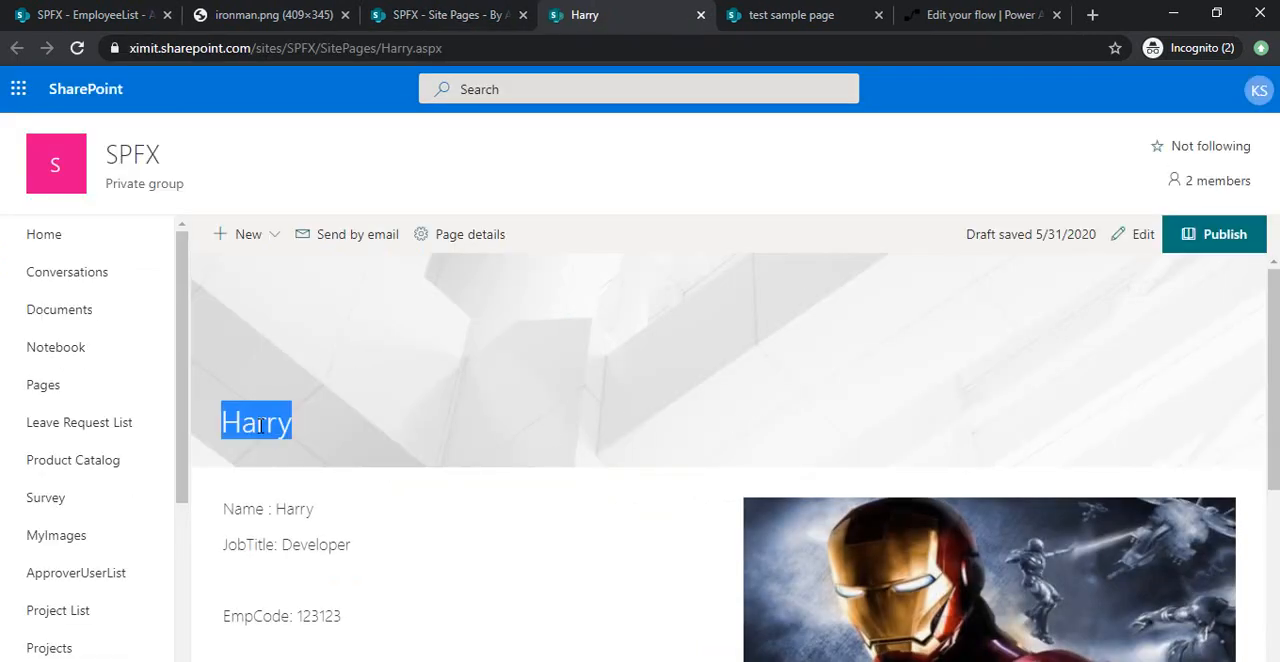
{"action": "left_click", "coordinate": [278, 423]}
{"action": "double_click", "coordinate": [281, 421]}
{"action": "left_click", "coordinate": [384, 395]}
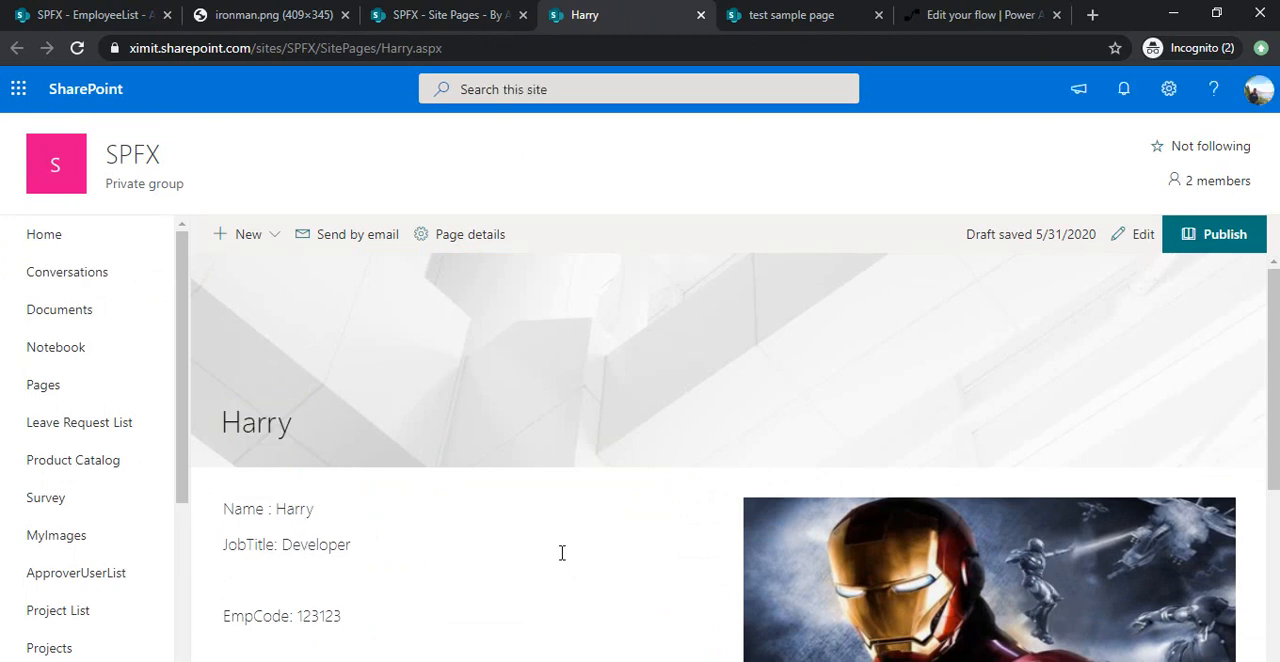
{"action": "mouse_move", "coordinate": [1275, 312]}
{"action": "left_mouse_down"}
{"action": "mouse_move", "coordinate": [1275, 476]}
{"action": "mouse_move", "coordinate": [1275, 312]}
{"action": "left_mouse_up"}
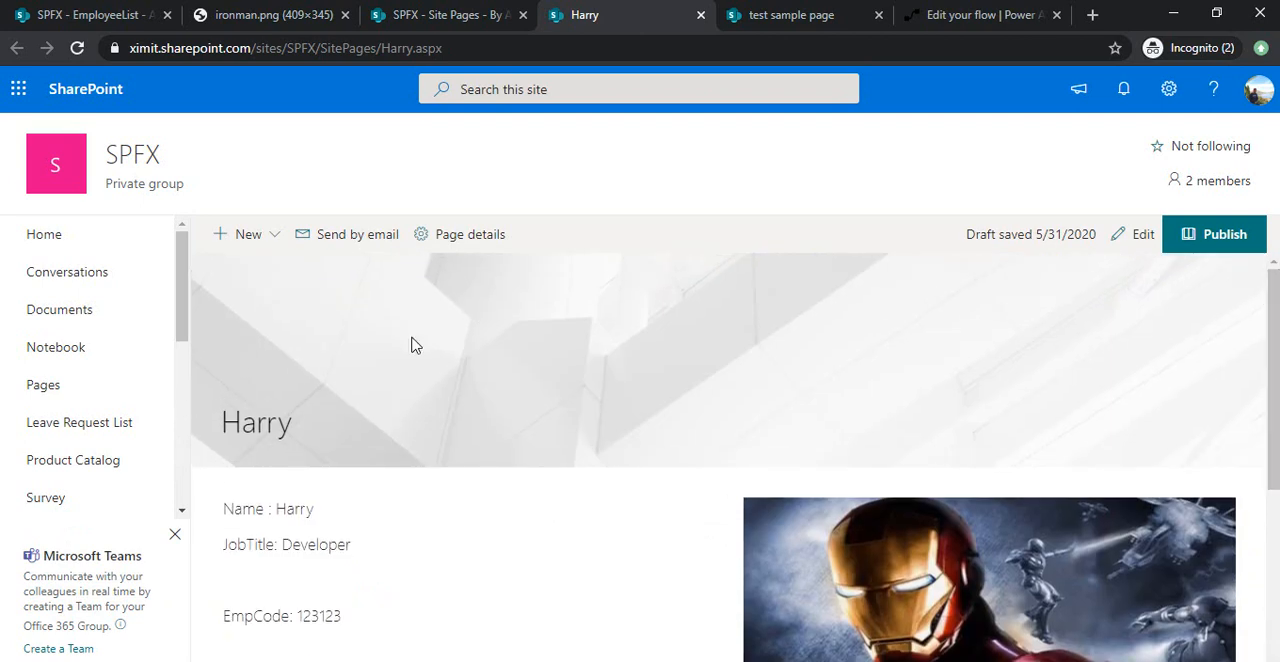